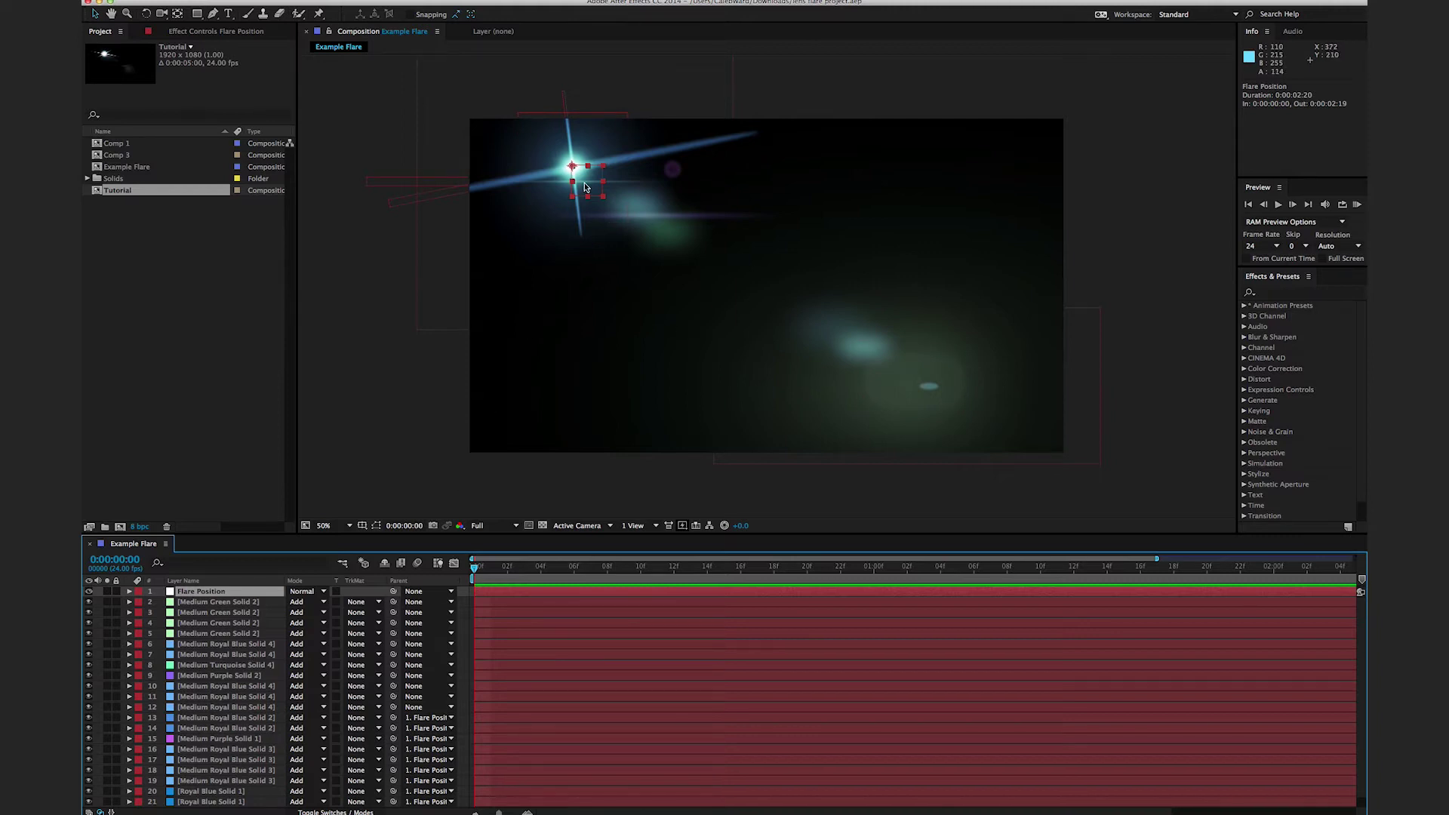
# Step: Move the Flare Position null in the Example Flare composition near the frame's upper-left corner, at about 70, 41
pyautogui.moveTo(585, 187); pyautogui.dragTo(511, 156)
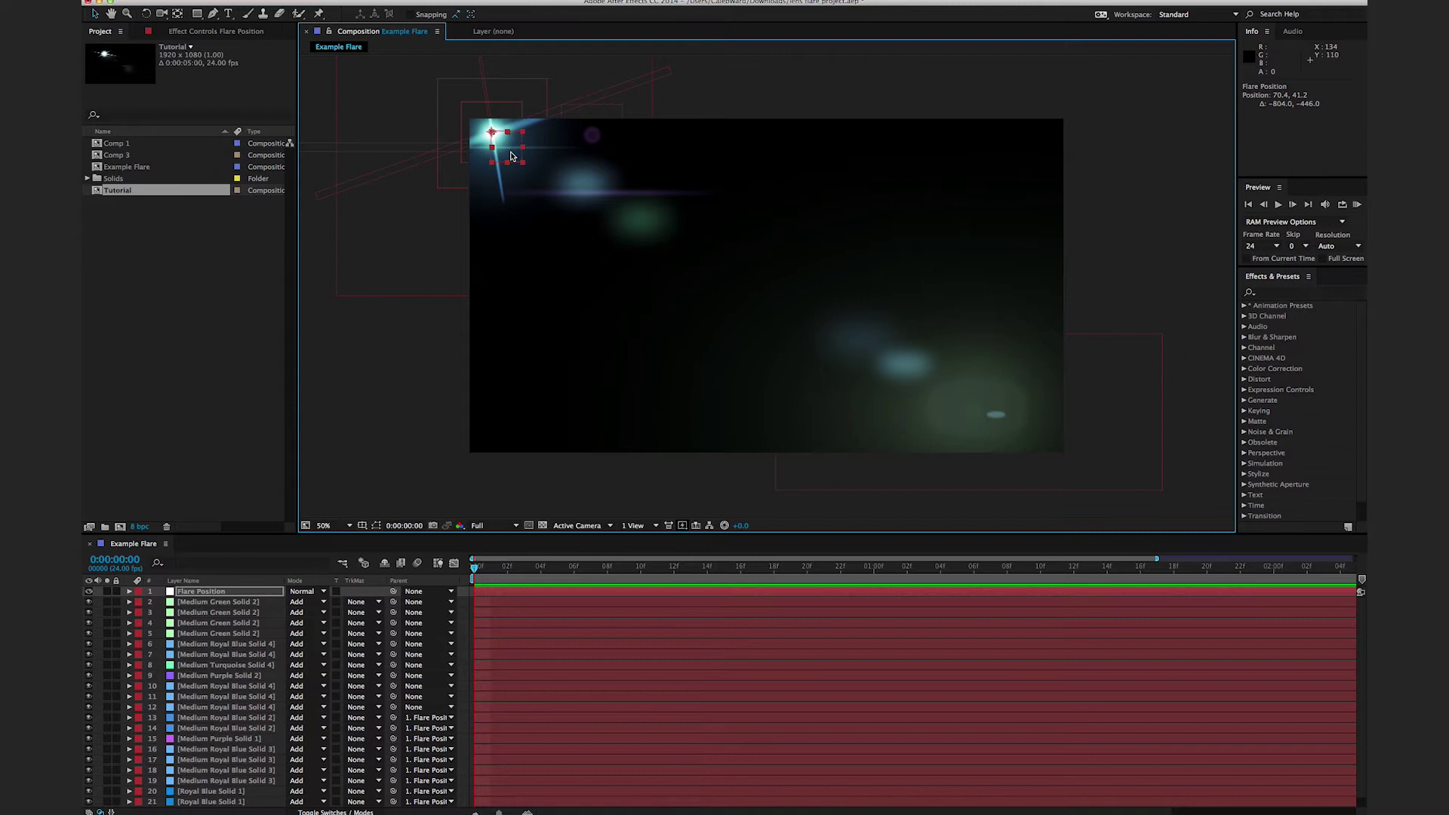
# Step: Create a new composition named Tutorial Comp with the HDTV 1080 24 preset and a 5-second duration
pyautogui.press('super+n')
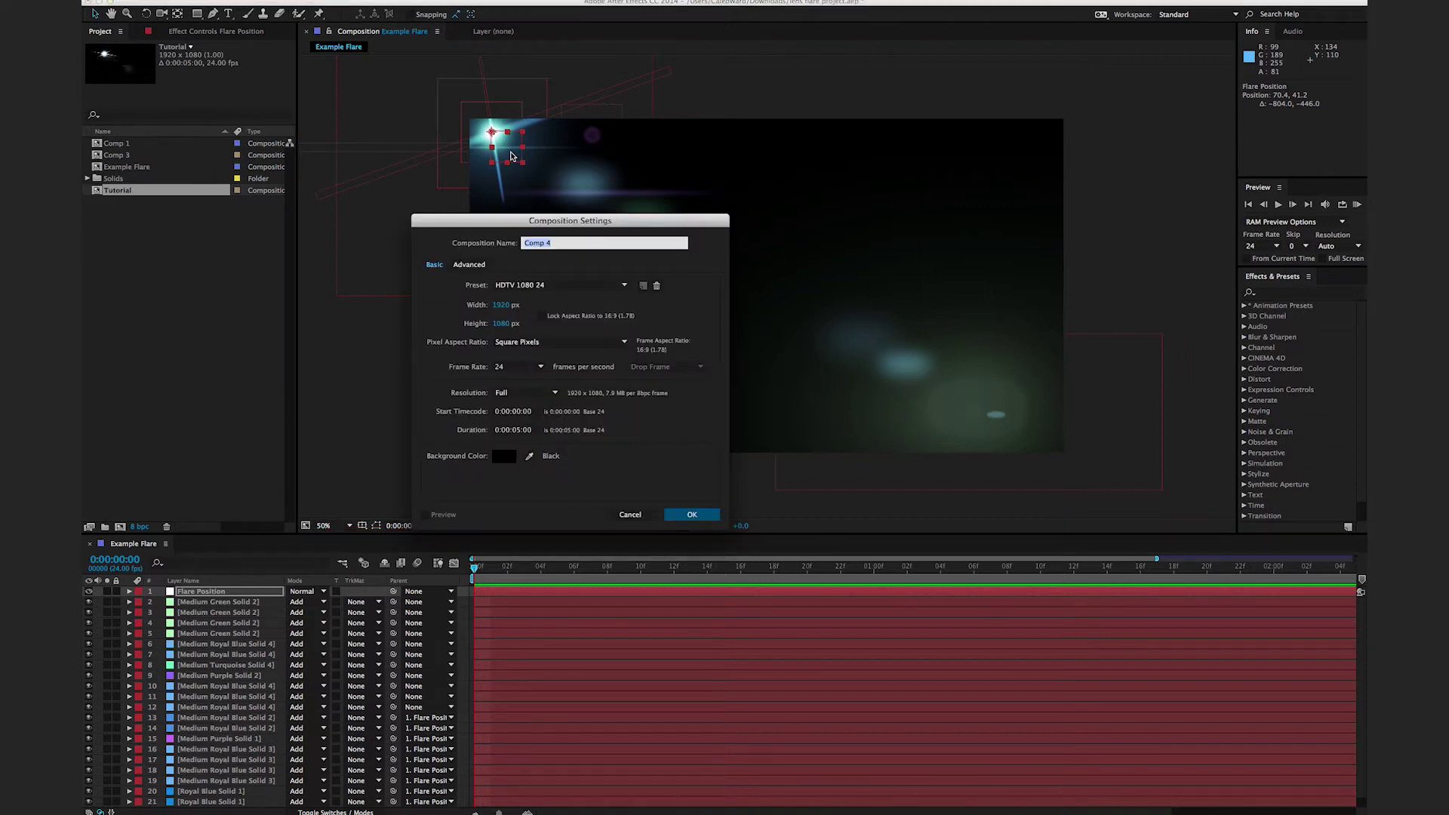
pyautogui.write('Tutorial')
pyautogui.click(689, 516)
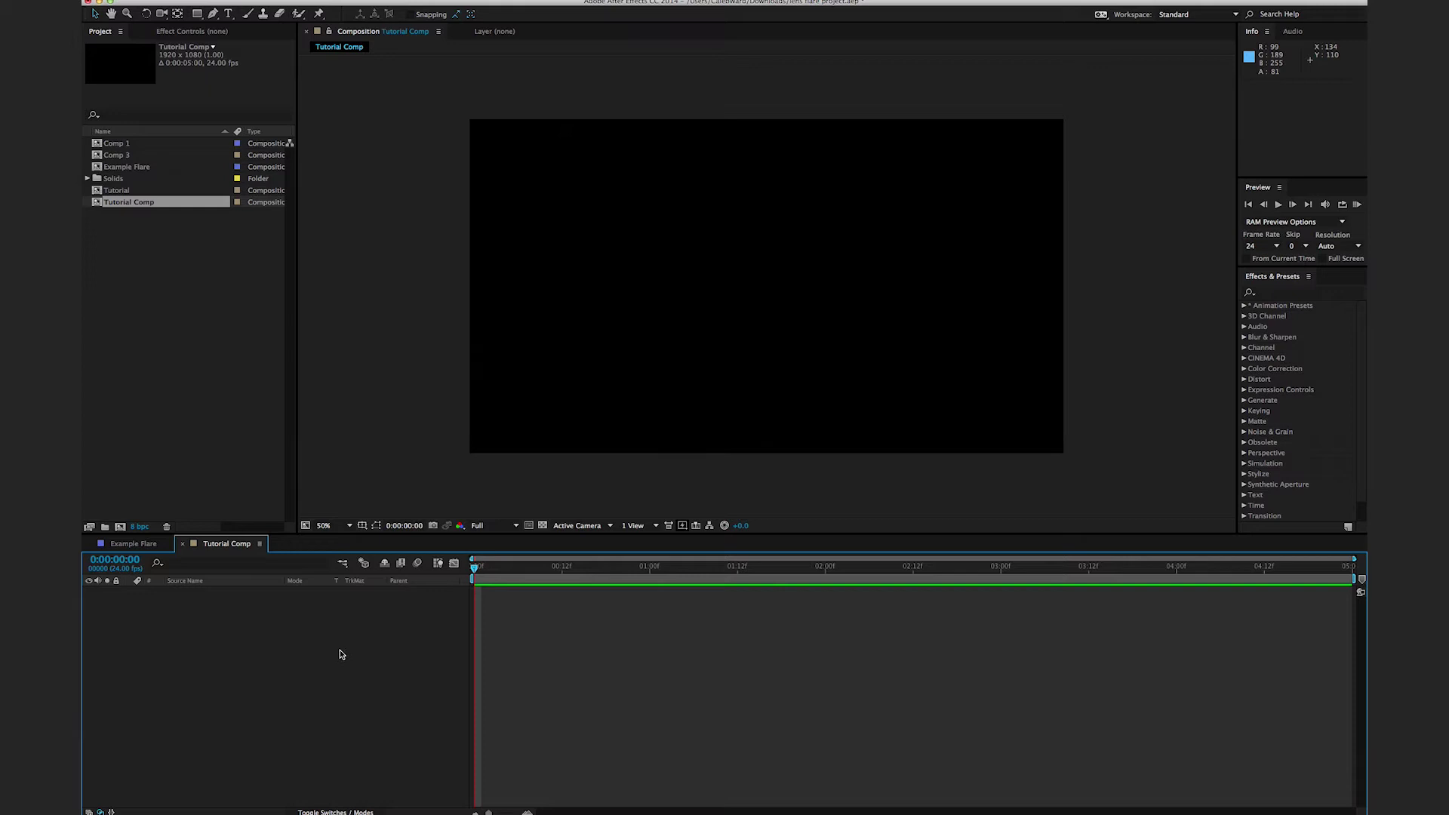
# Step: Add a null object to the composition and rename its layer Flare Position
pyautogui.press('super+alt+shift+y')
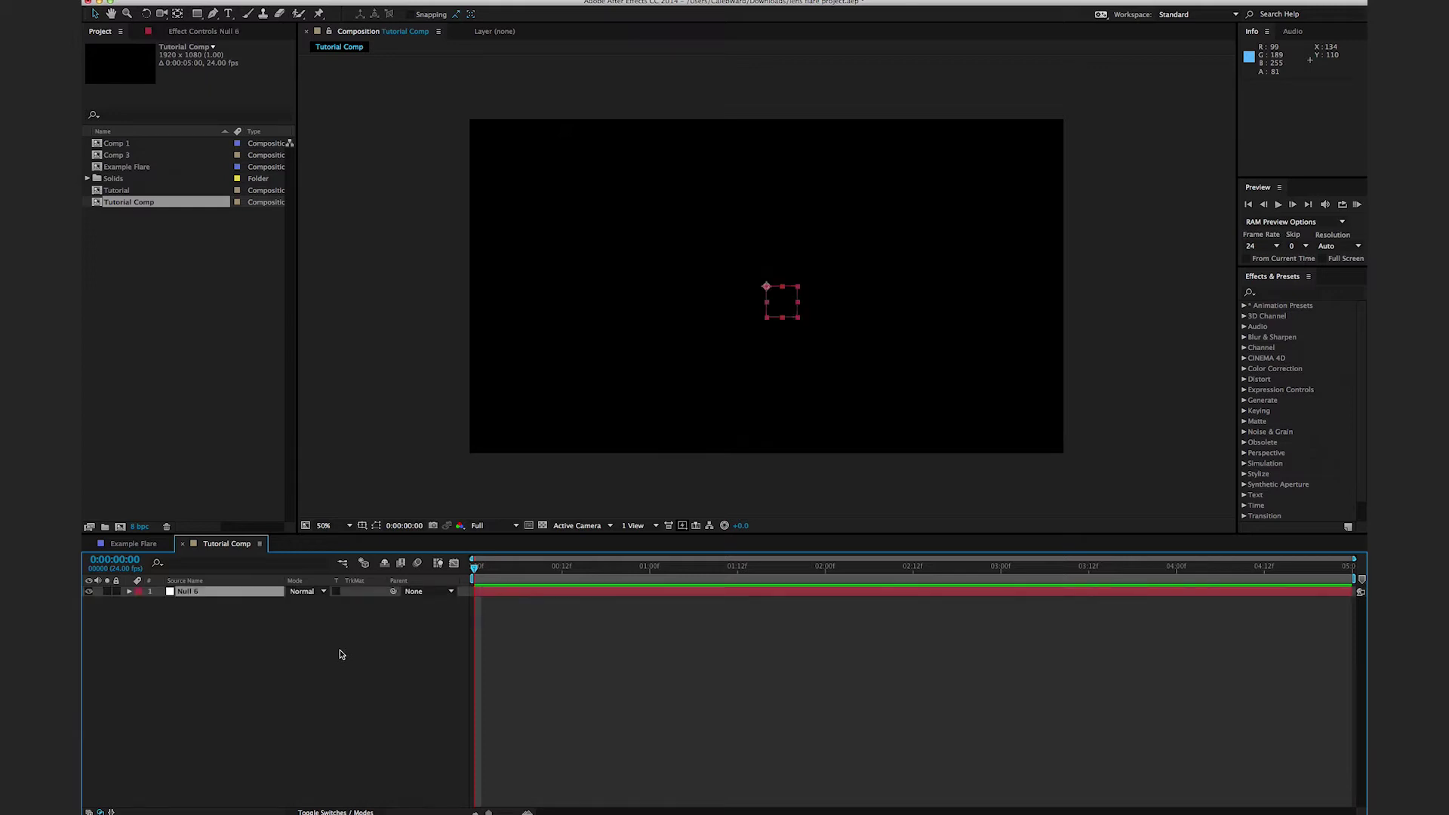
pyautogui.click(236, 600)
pyautogui.click(235, 595)
pyautogui.press('Return')
pyautogui.write('Flare Posi')
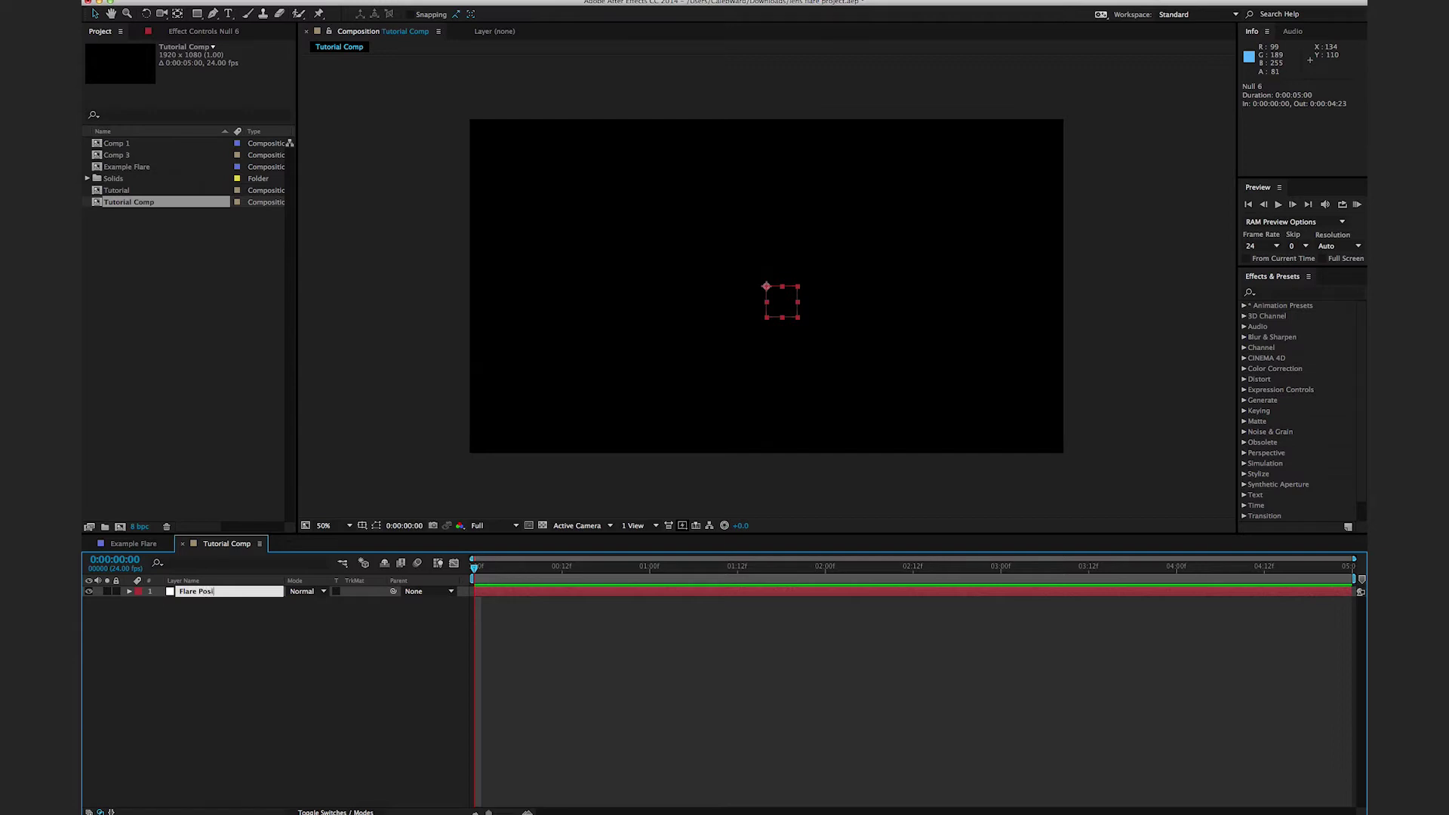
pyautogui.write('tion')
pyautogui.click(262, 693)
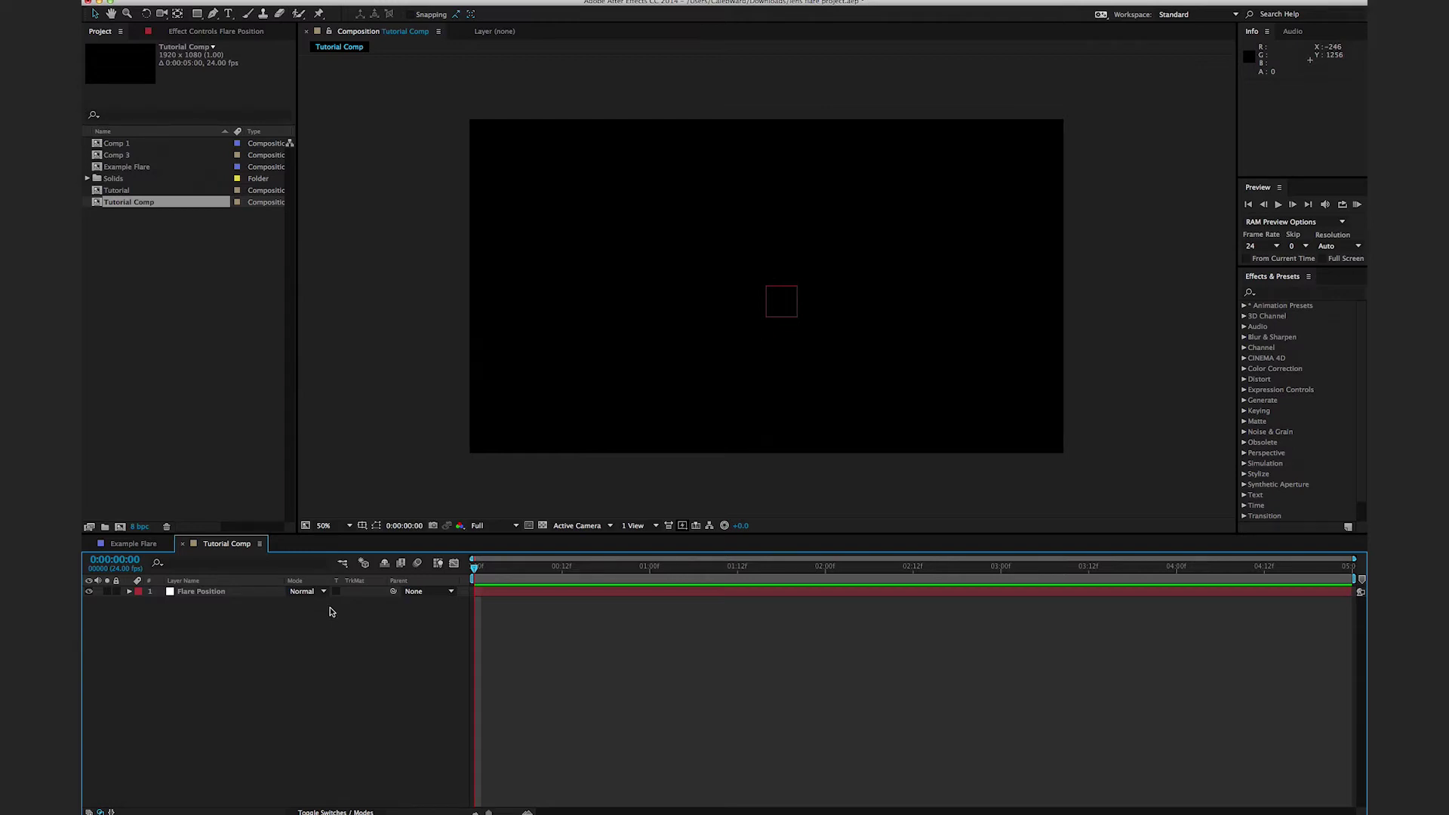
# Step: Create a 1920 x 1080 solid in a pale blue colour, RGB 151, 181, 195
pyautogui.press('super+y')
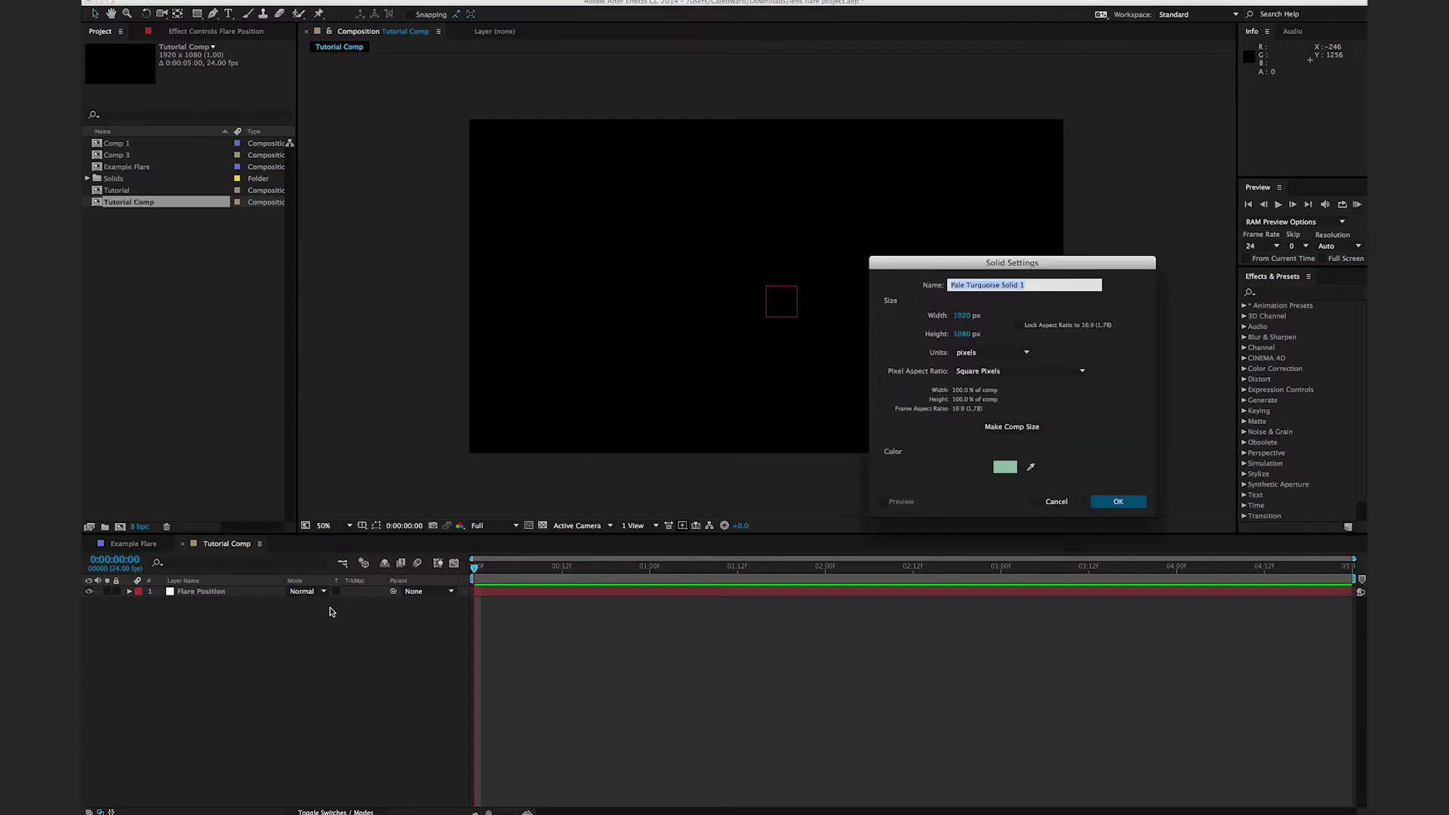
pyautogui.click(1012, 468)
pyautogui.moveTo(1099, 234); pyautogui.dragTo(1098, 221)
pyautogui.click(1188, 153)
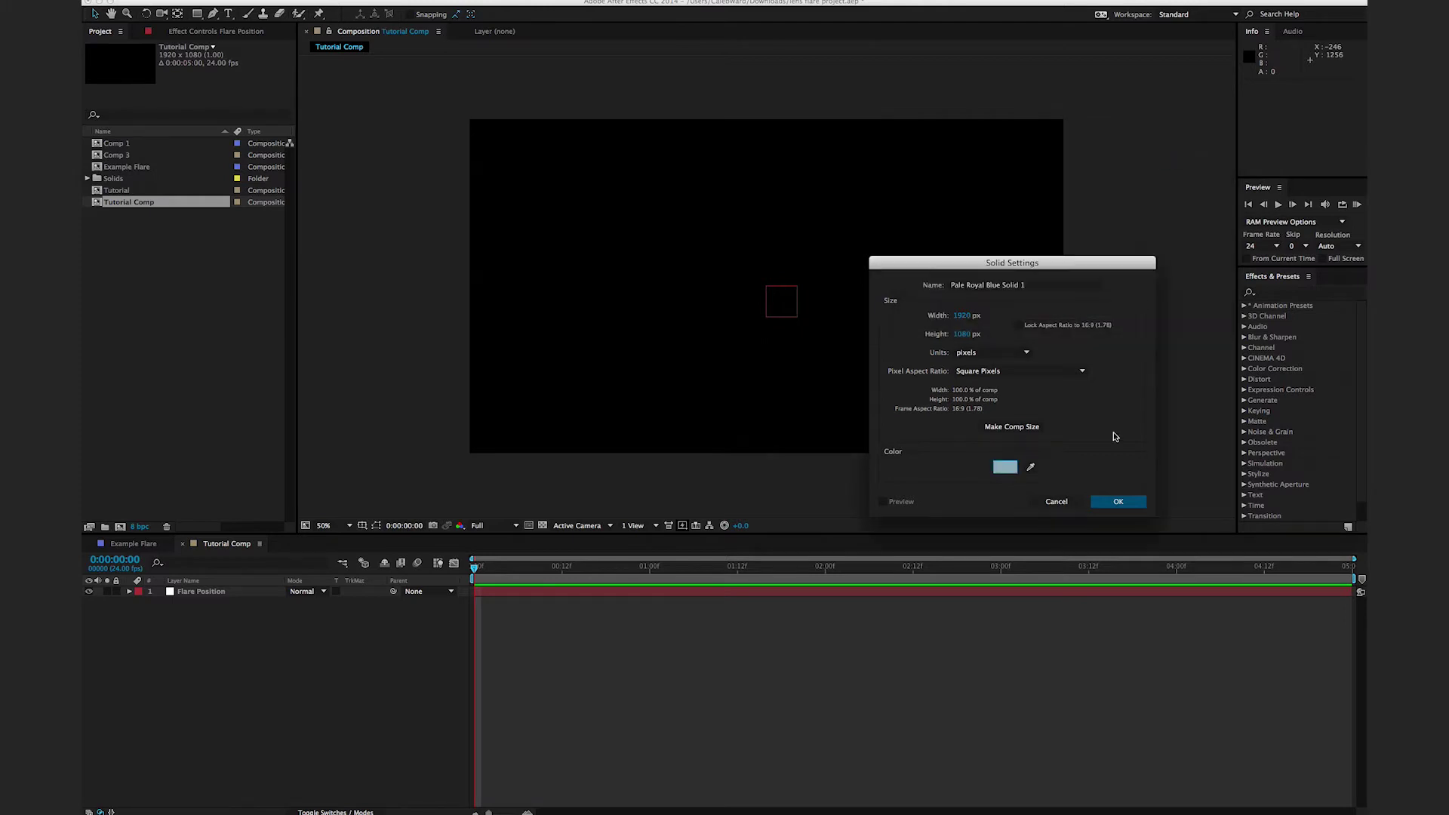
pyautogui.click(1117, 501)
# Step: Draw an elliptical mask about 364 by 234 px around the solid's middle and feather it by 223 pixels
pyautogui.moveTo(197, 14); pyautogui.dragTo(247, 43)
pyautogui.moveTo(710, 246); pyautogui.dragTo(824, 323)
pyautogui.press('f')
pyautogui.moveTo(323, 613); pyautogui.dragTo(430, 589)
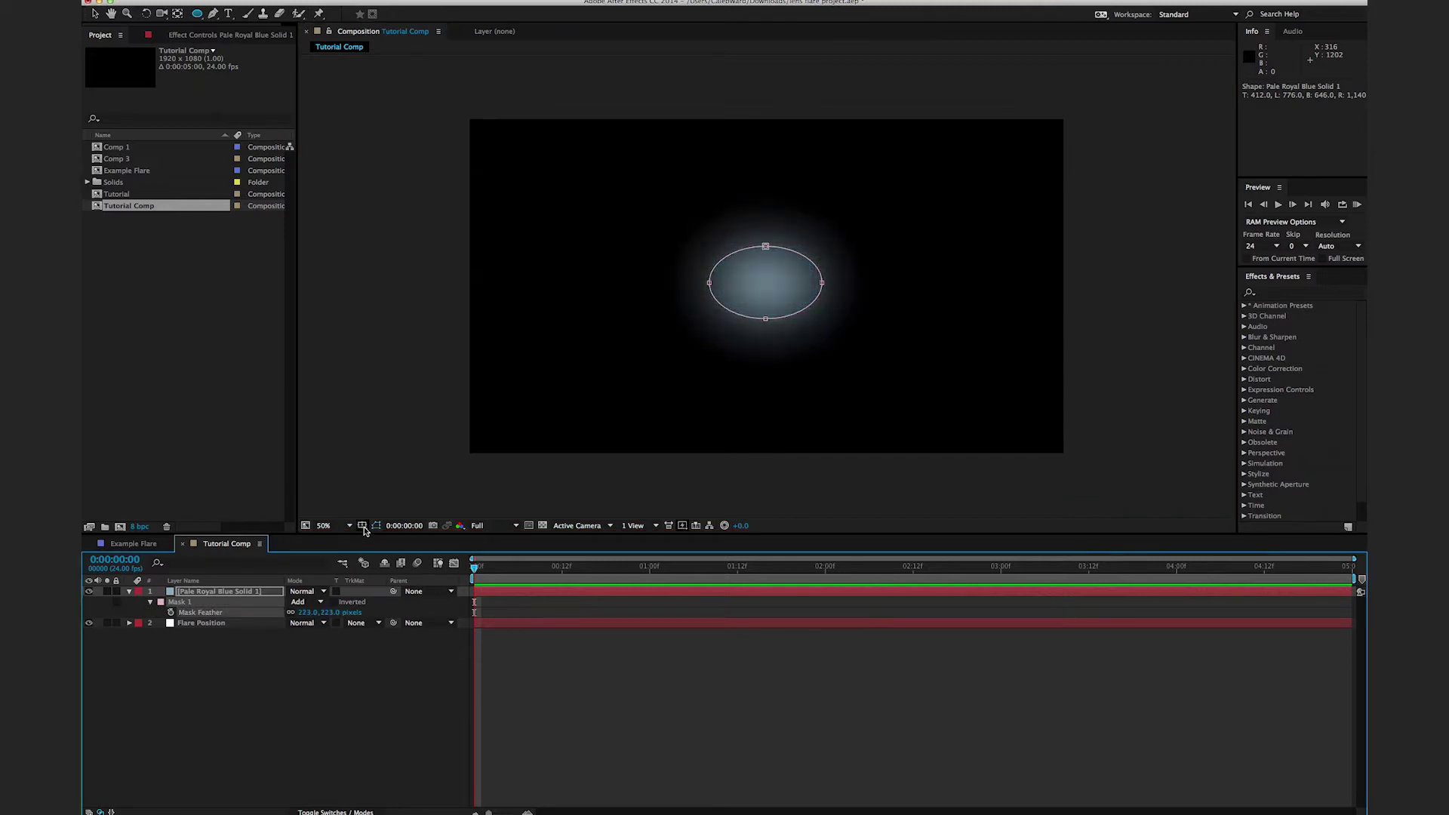
# Step: Turn on the title/action safe guides and nudge the elliptical mask so it is centred on the crosshair
pyautogui.click(363, 525)
pyautogui.click(392, 533)
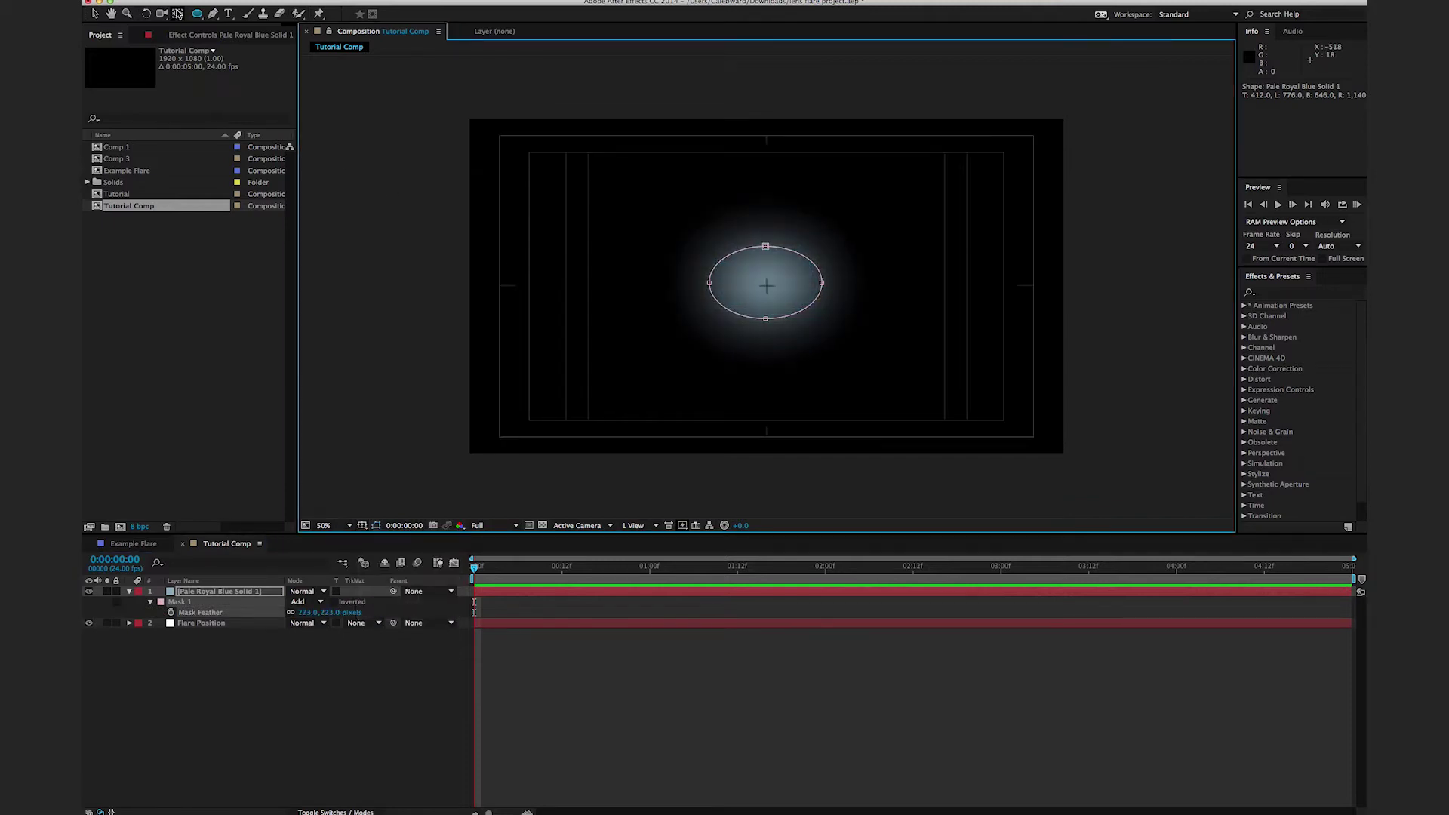
pyautogui.click(96, 14)
pyautogui.click(771, 249)
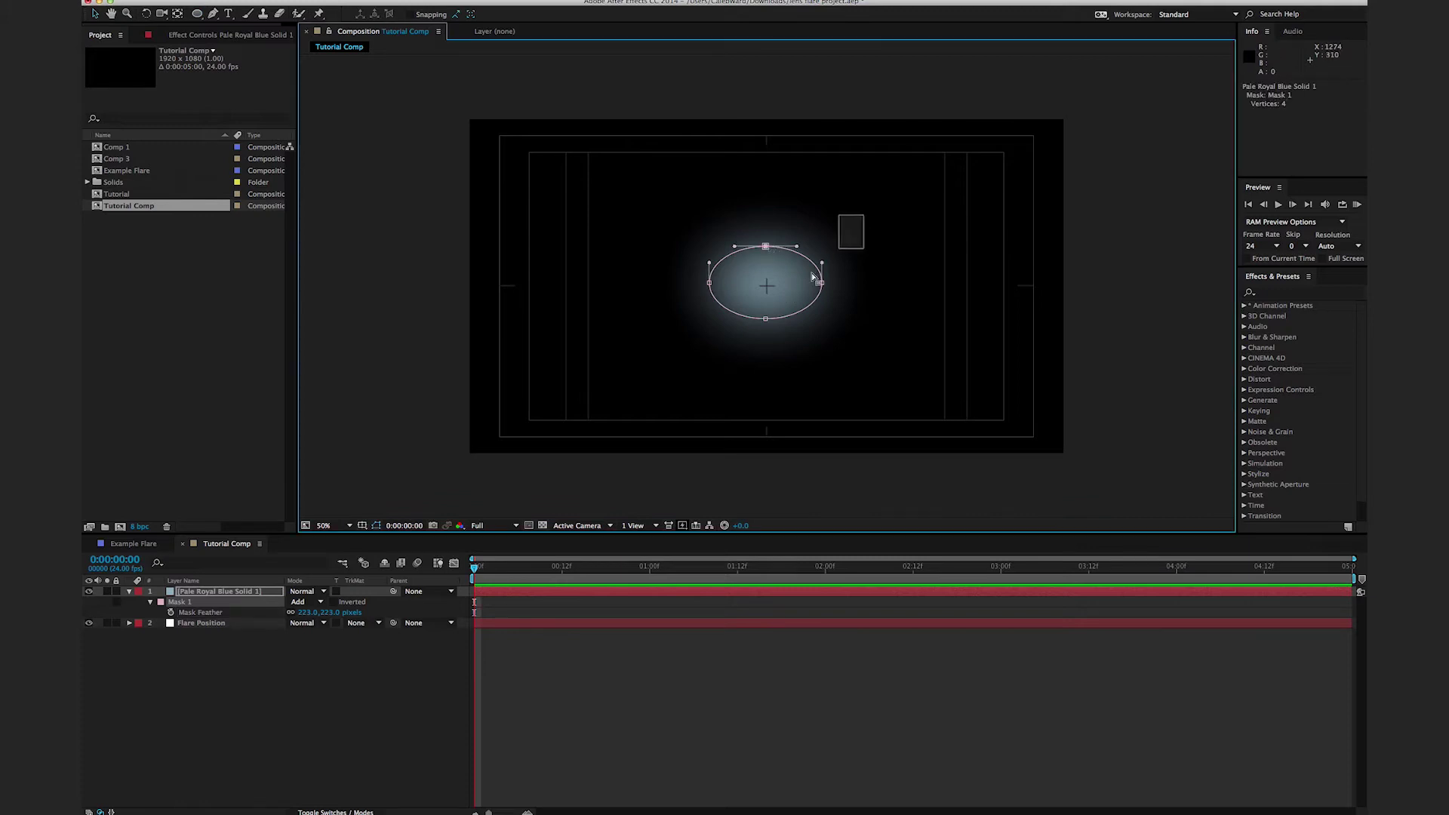
pyautogui.press('Down')
pyautogui.press('Down')
pyautogui.press('Down')
pyautogui.press('Down')
pyautogui.press('Down')
pyautogui.press('Down')
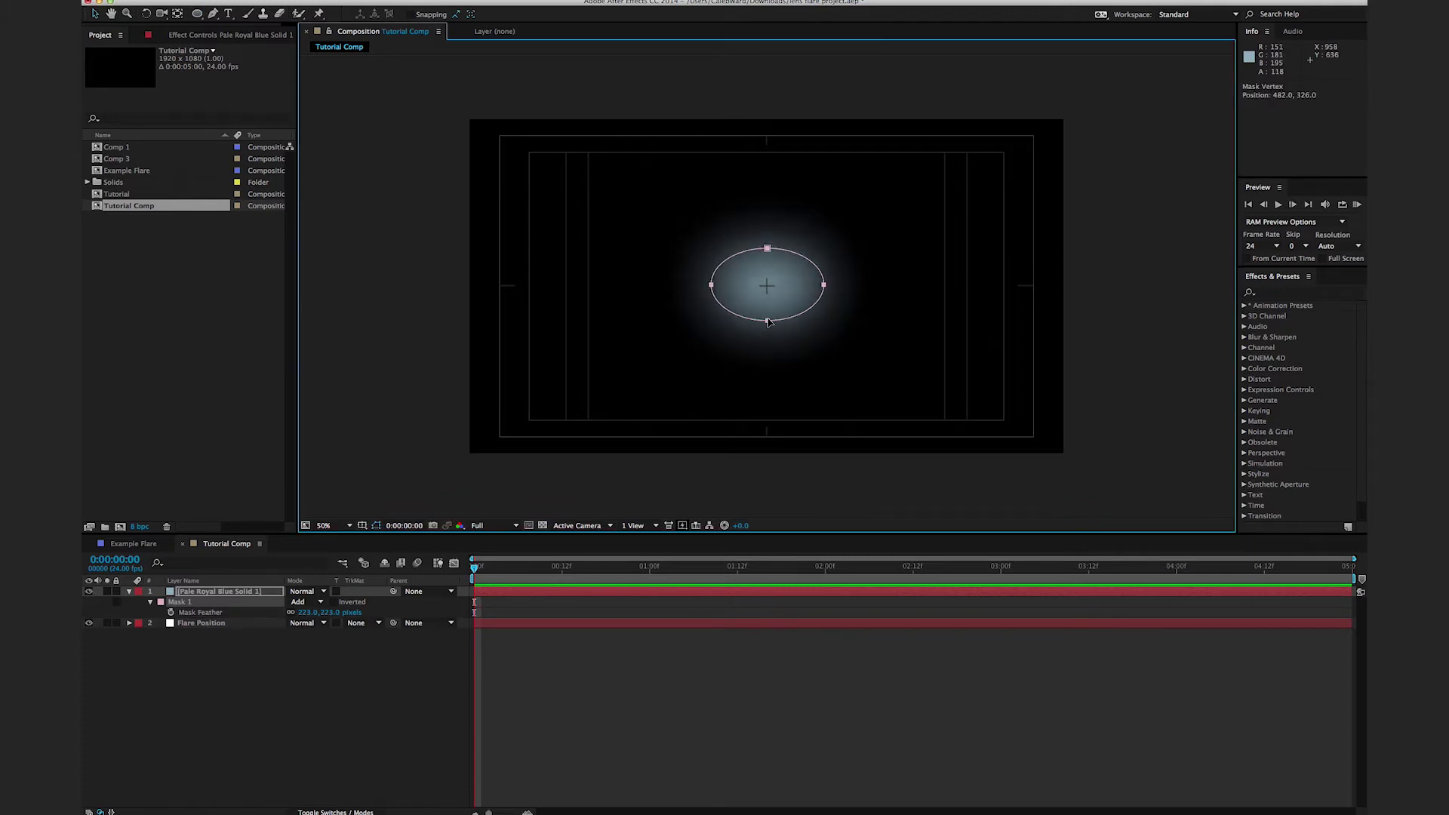
pyautogui.click(287, 672)
# Step: Rename the masked pale blue solid layer as Center
pyautogui.click(257, 592)
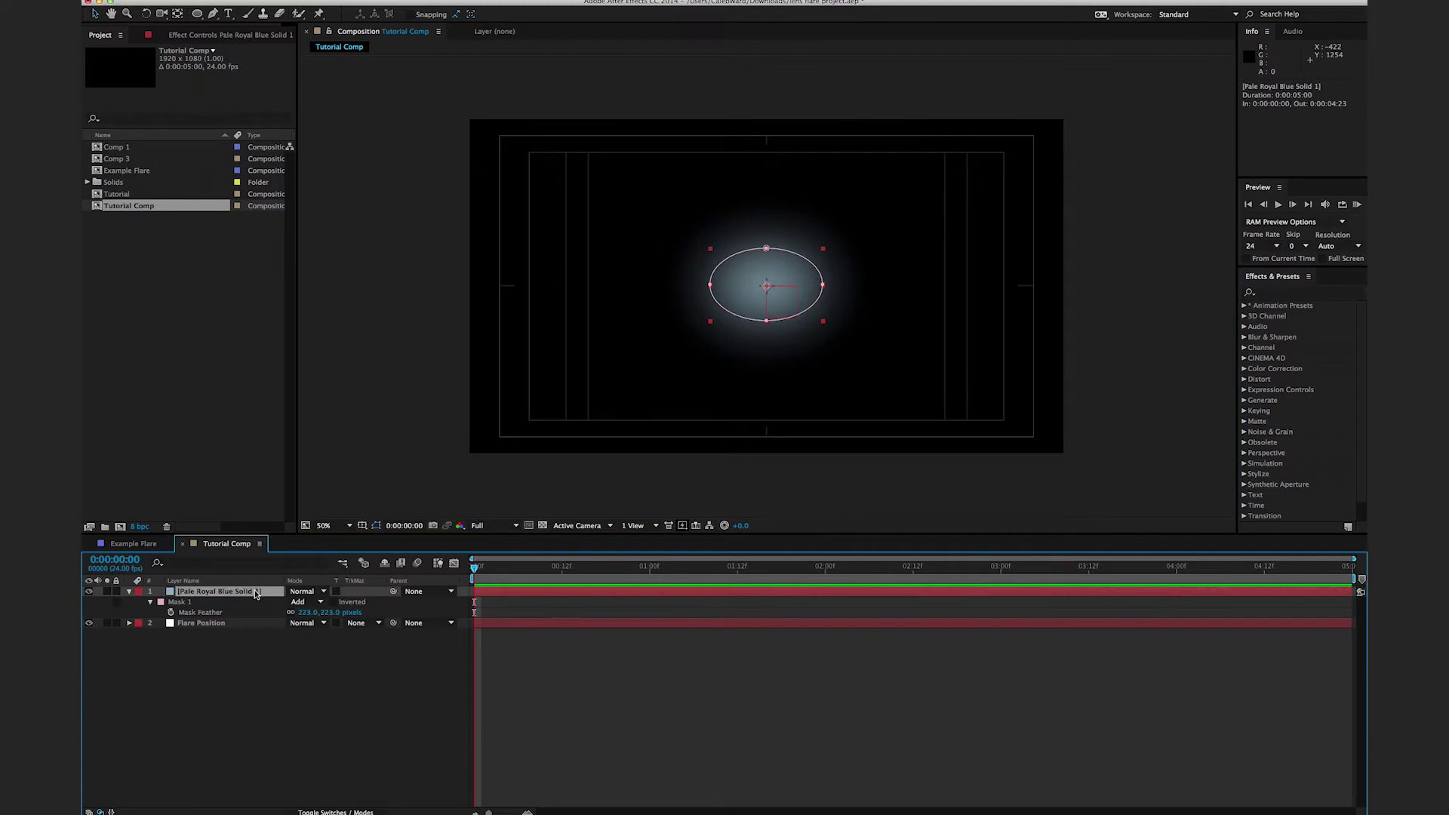
pyautogui.press('Return')
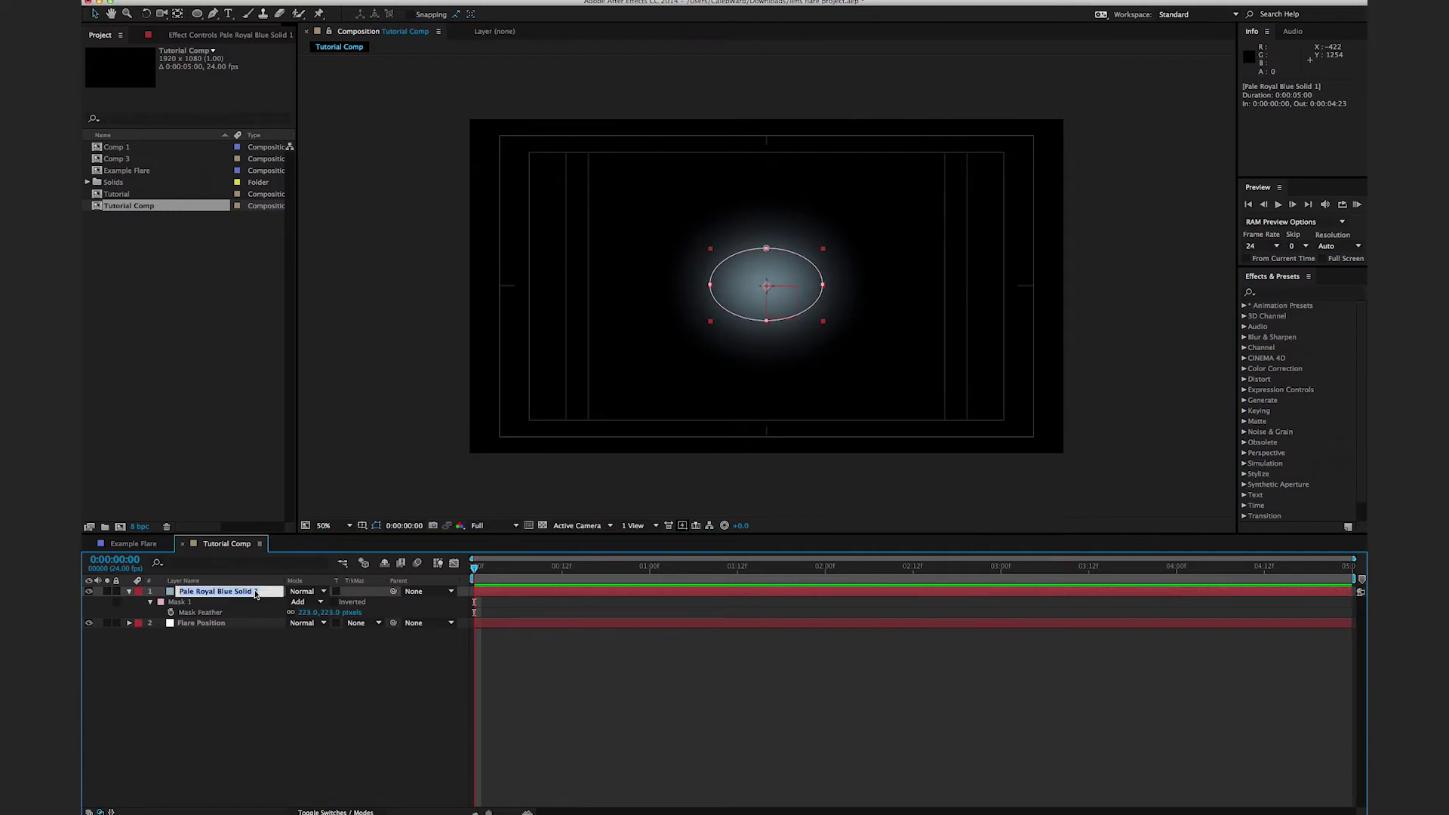
pyautogui.write('Ce')
pyautogui.click(252, 663)
# Step: Duplicate the Center layer and shrink the copy to about 27% by 36%
pyautogui.click(218, 592)
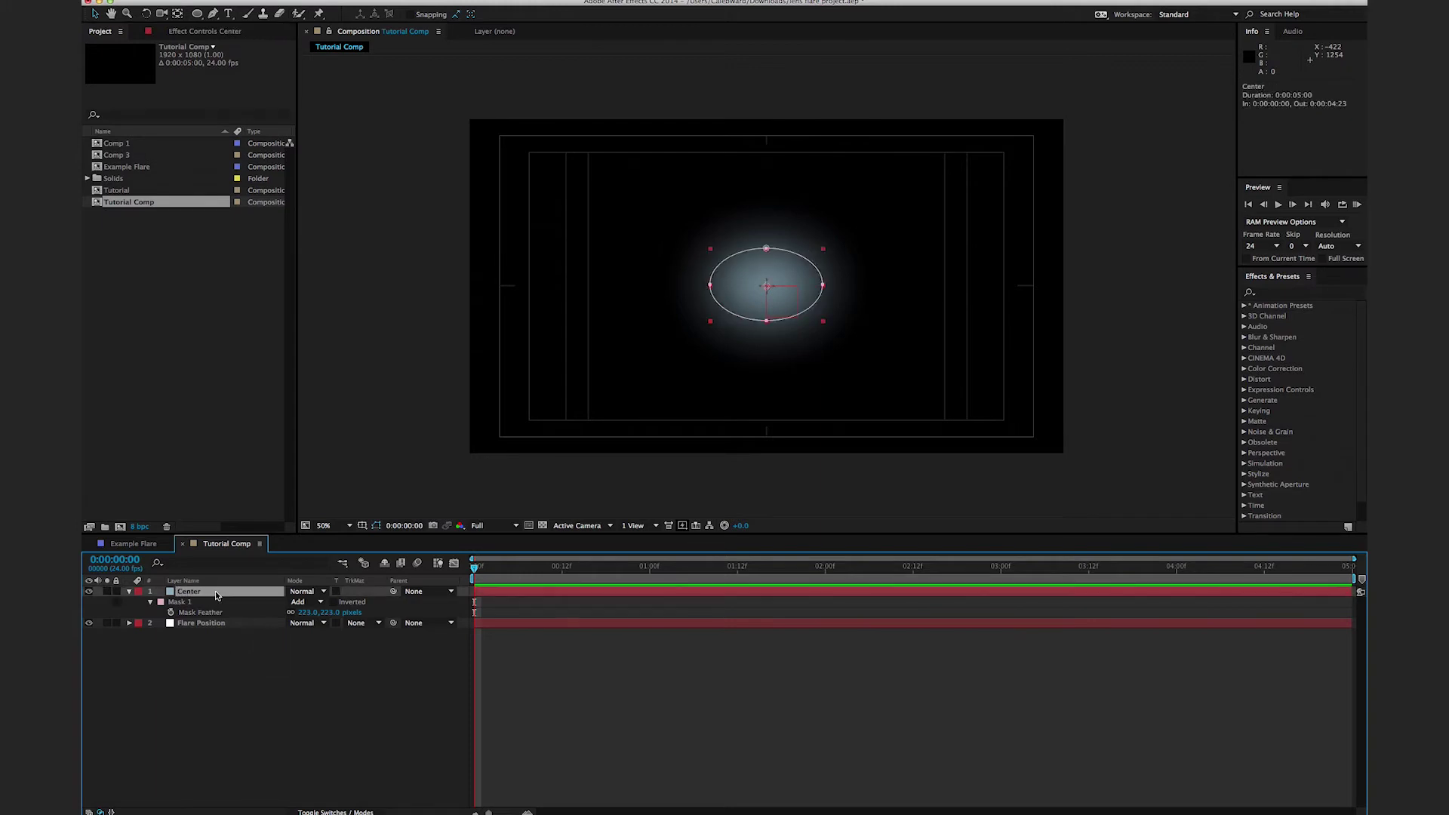
pyautogui.hotkey('ctrl', 'd')
pyautogui.moveTo(708, 325); pyautogui.dragTo(749, 303)
# Step: Change the small center glow's solid colour to a mint green
pyautogui.press('super+shift+y')
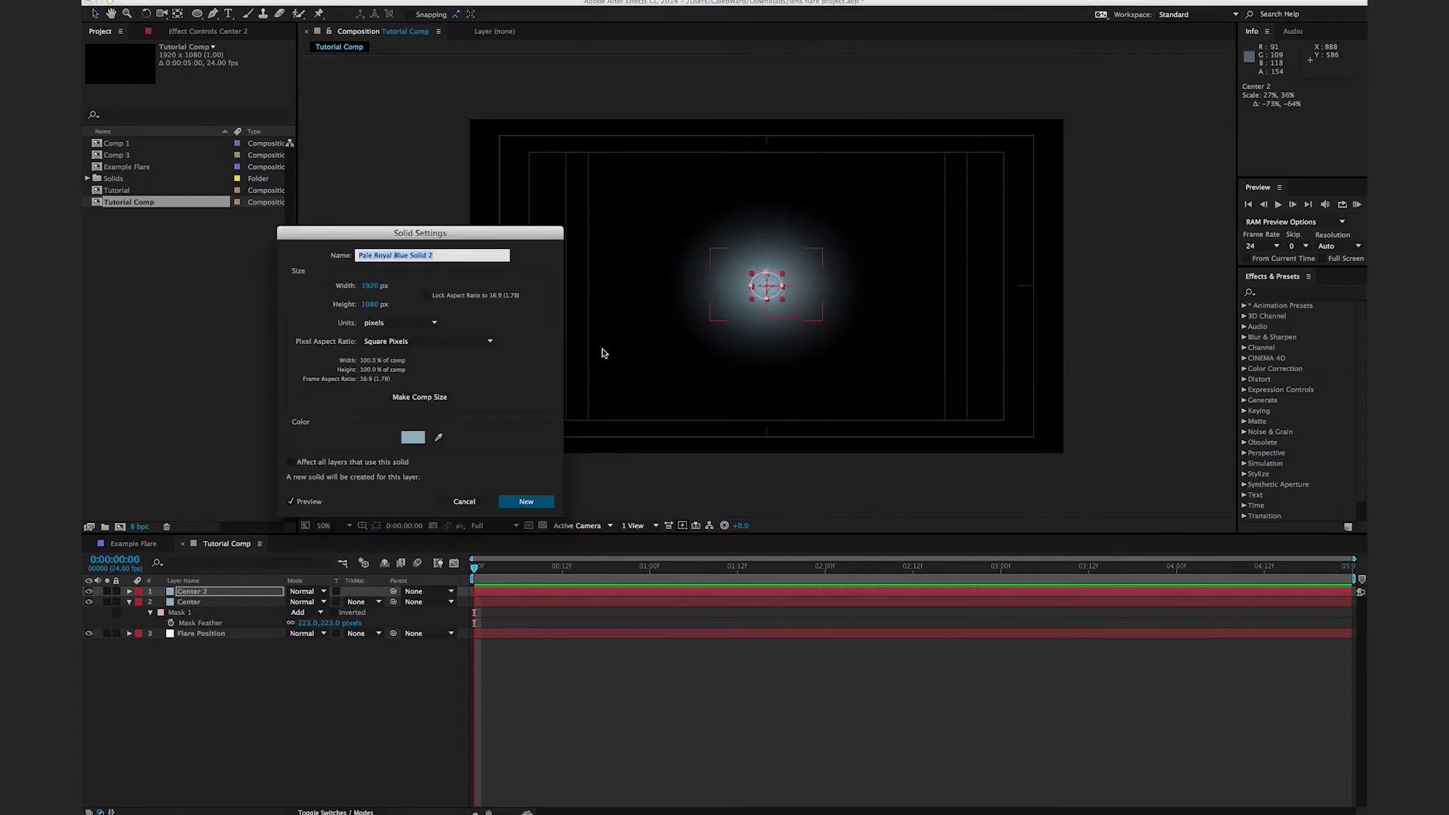
pyautogui.click(413, 438)
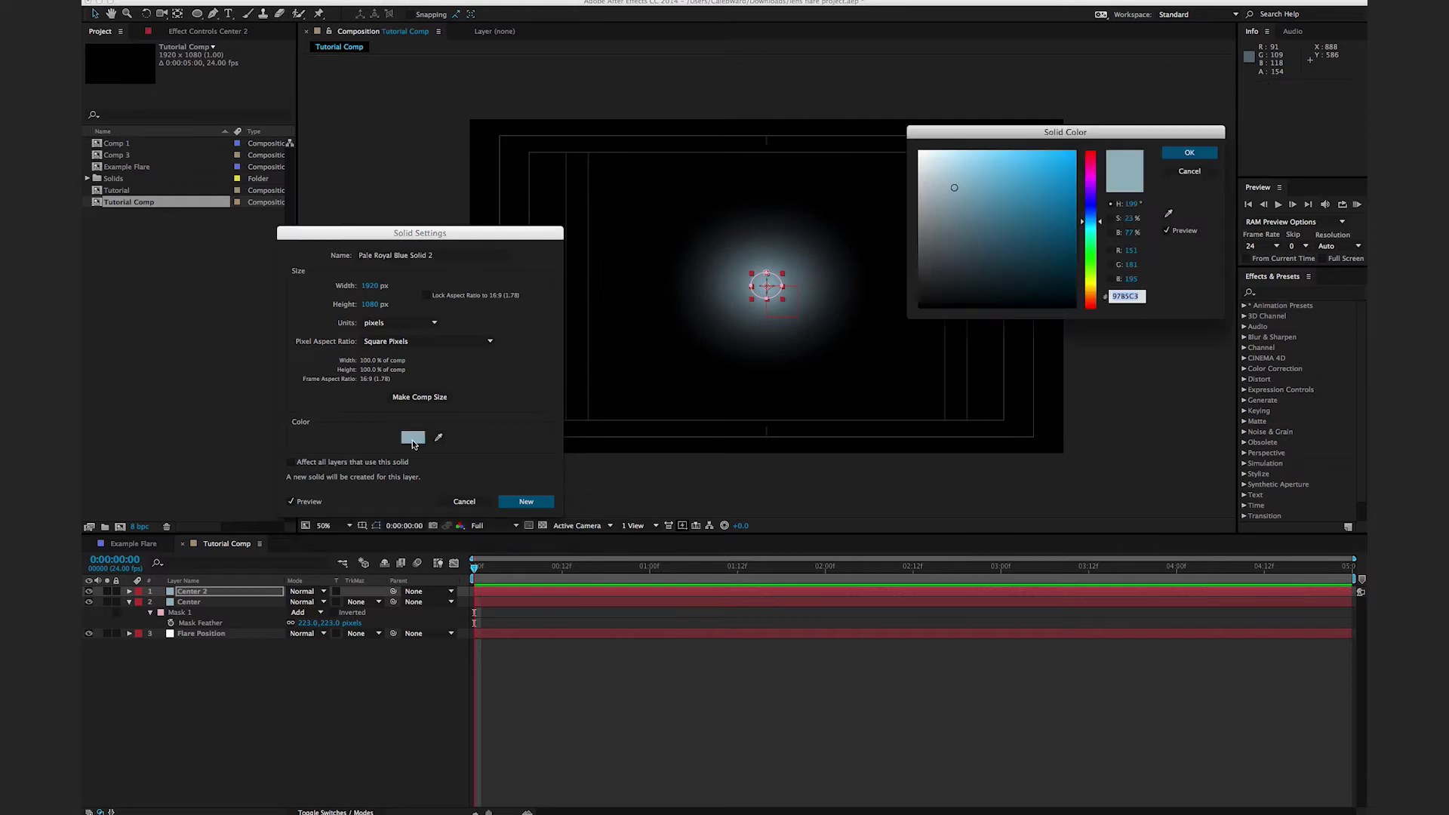
pyautogui.click(1093, 237)
pyautogui.moveTo(988, 180); pyautogui.dragTo(1004, 163)
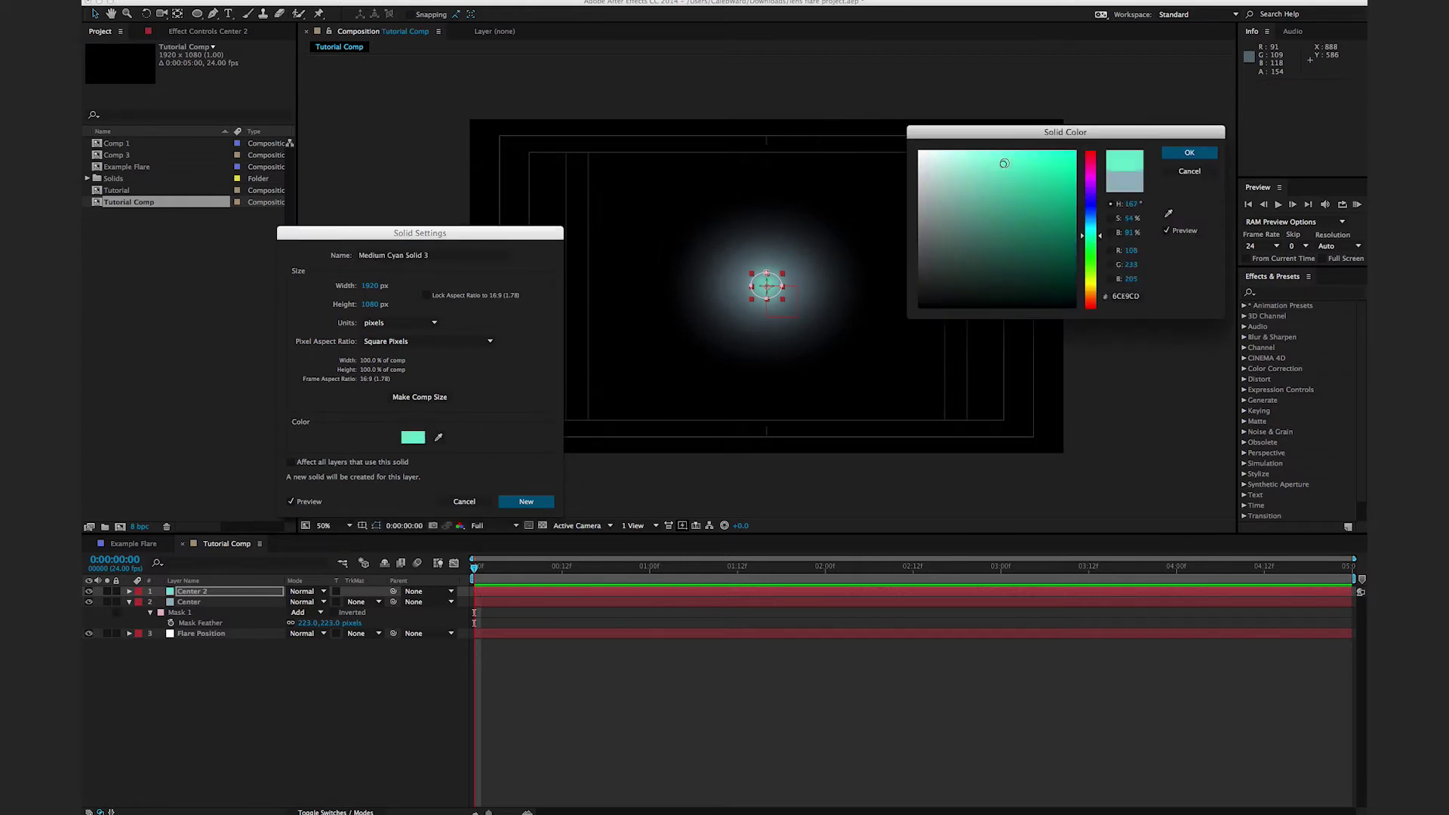
pyautogui.click(1190, 152)
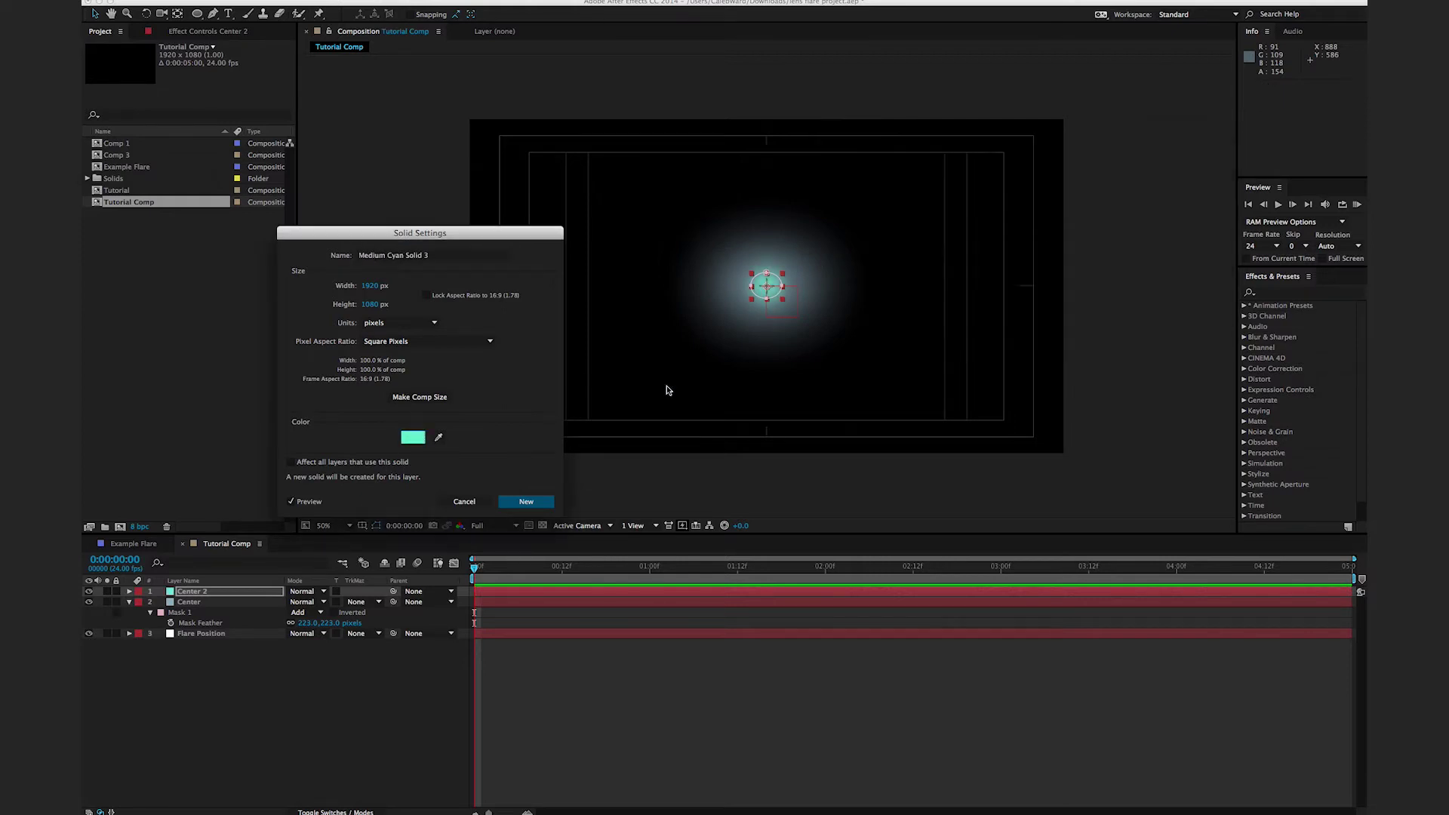
pyautogui.click(526, 502)
pyautogui.click(483, 472)
pyautogui.click(267, 687)
# Step: Duplicate the Center 2 layer and reshape the copy into a long, thin horizontal streak across the glow
pyautogui.click(237, 593)
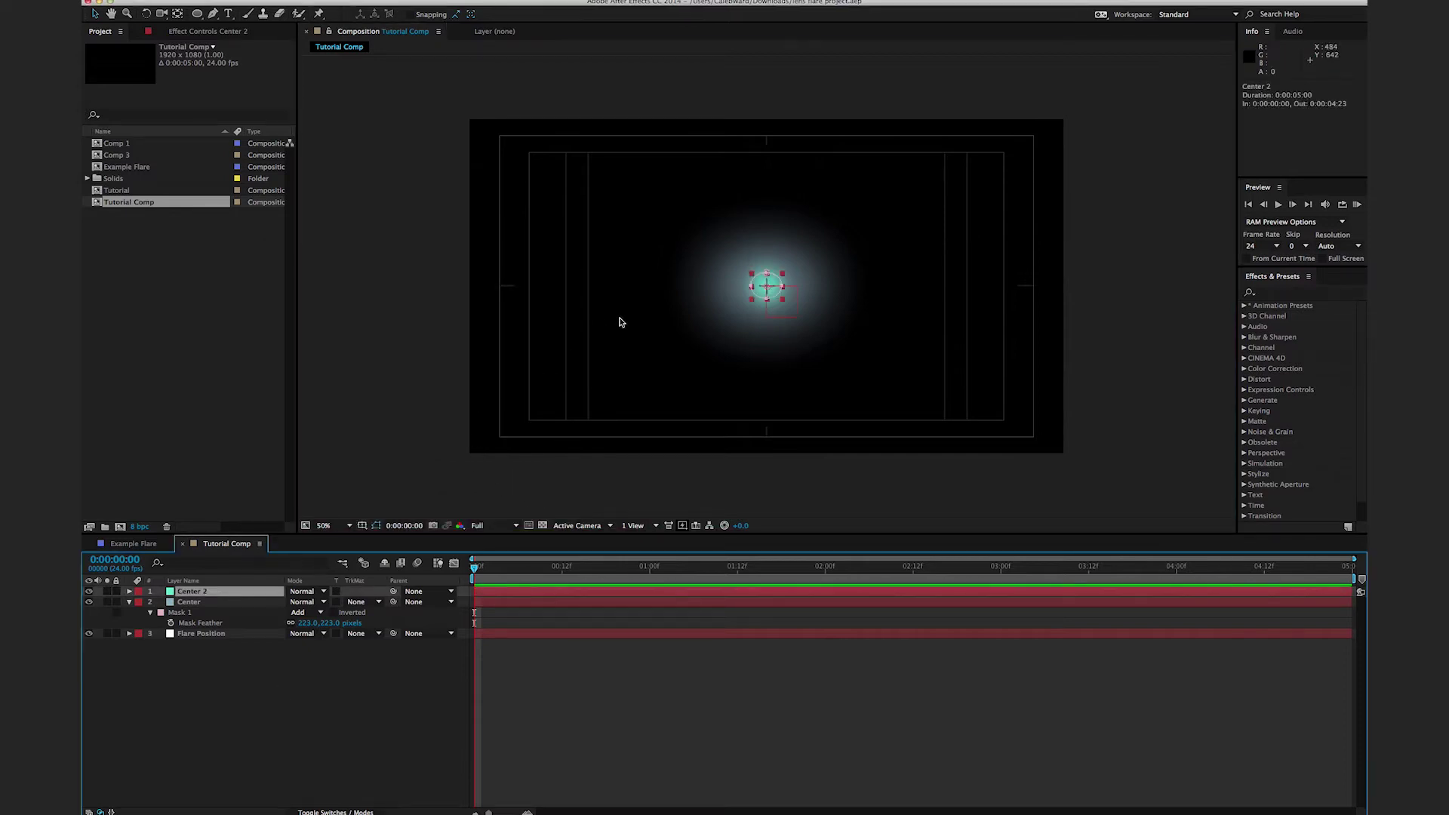
pyautogui.hotkey('ctrl', 'd')
pyautogui.moveTo(751, 300); pyautogui.dragTo(676, 293)
# Step: Rename the horizontal streak layer as Long Arm
pyautogui.press('Return')
pyautogui.press('BackSpace')
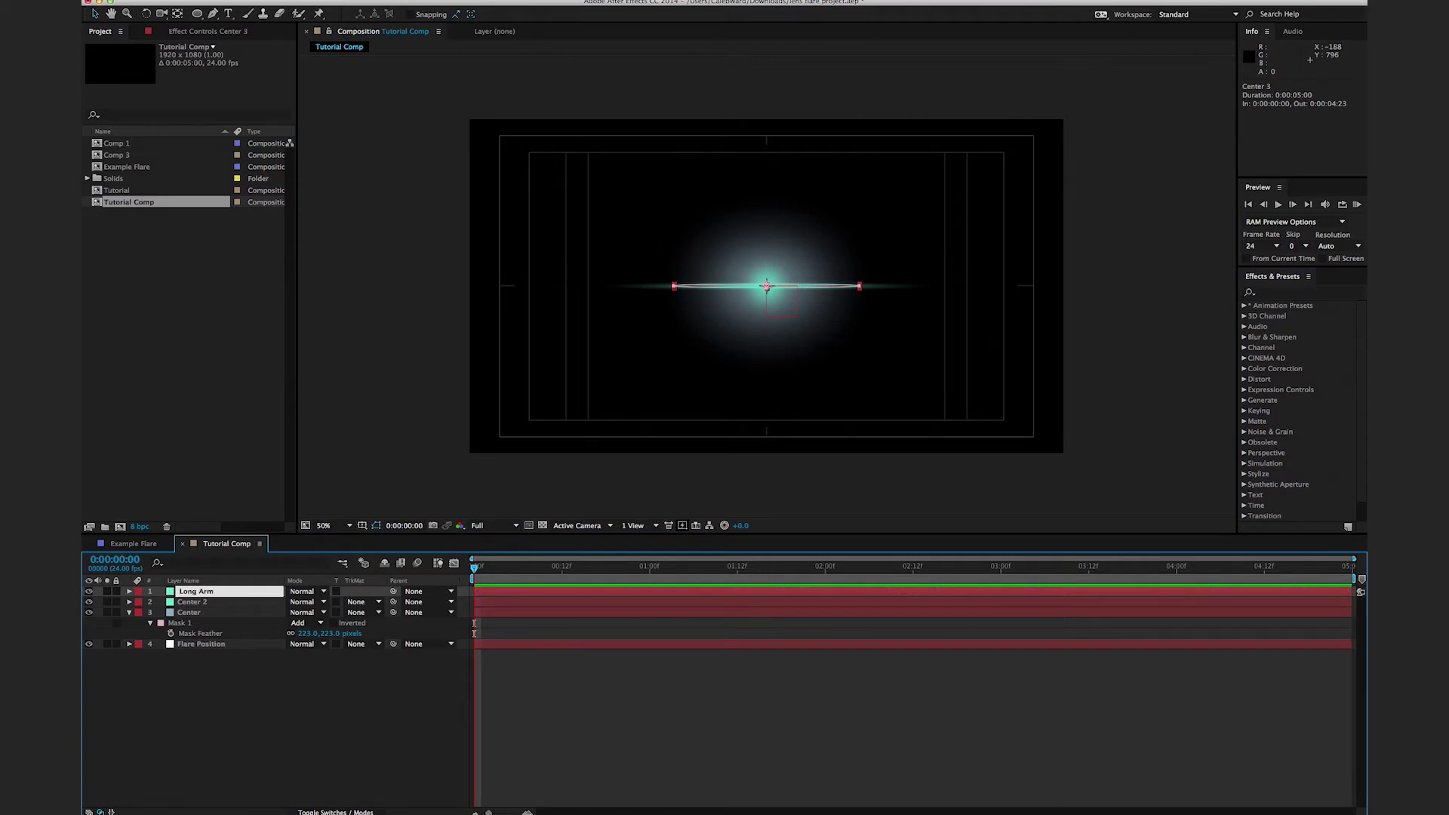
pyautogui.write('Long Arm')
pyautogui.click(230, 664)
# Step: Change the Long Arm layer's solid colour to a light cyan blue
pyautogui.click(230, 592)
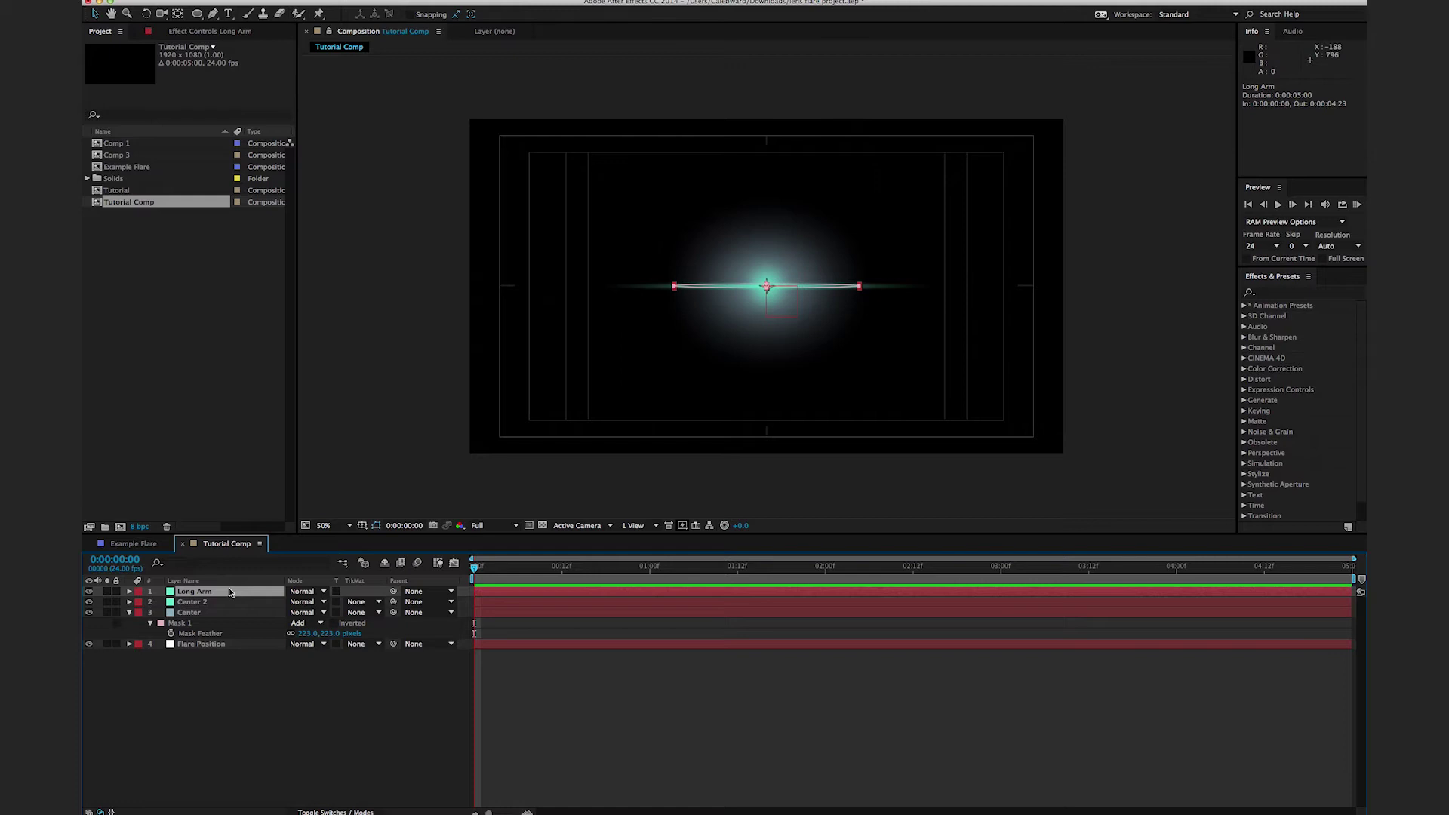
pyautogui.hotkey('ctrl', 'shift', 'y')
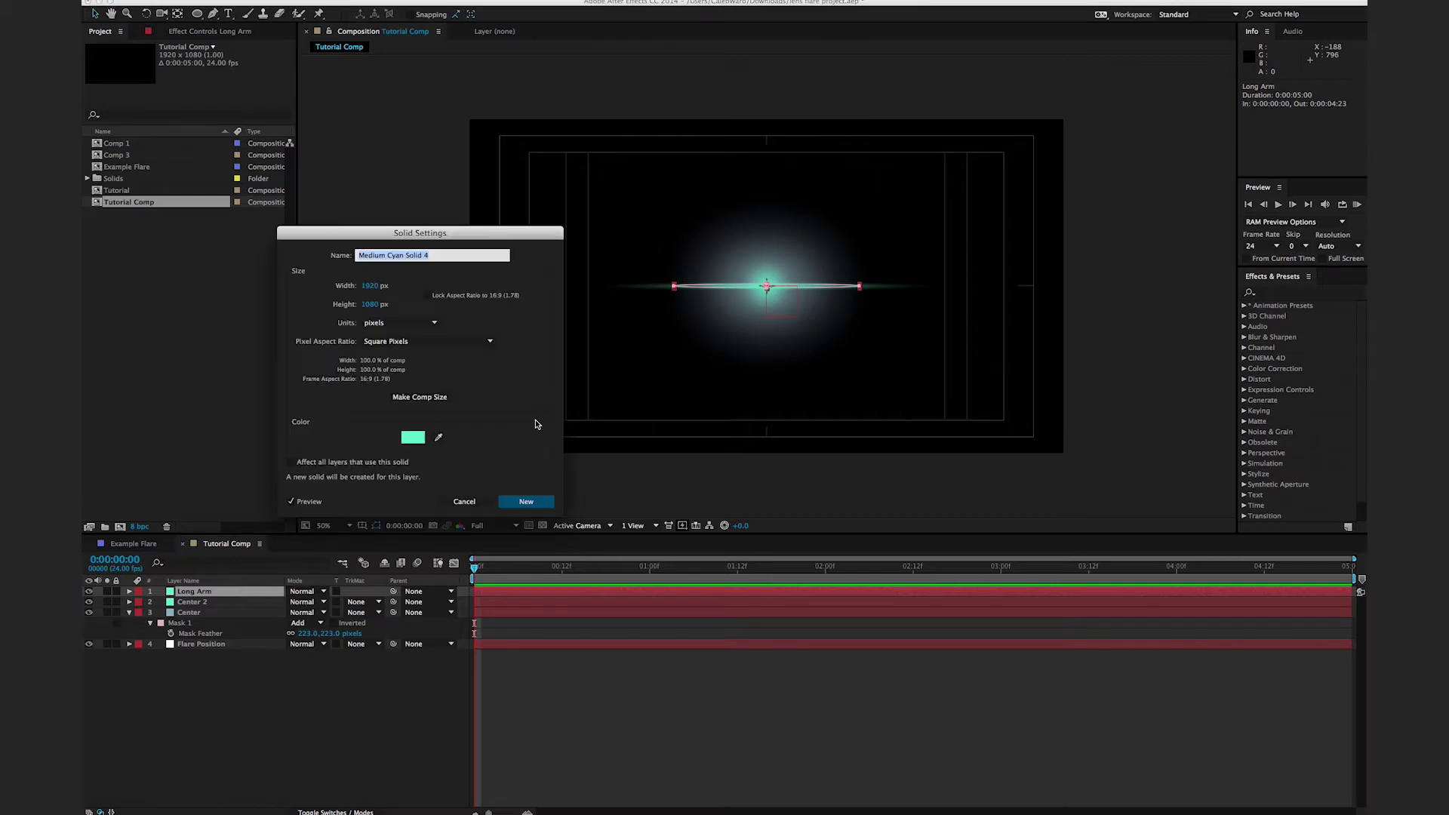
pyautogui.click(413, 438)
pyautogui.moveTo(1093, 235); pyautogui.dragTo(1094, 227)
pyautogui.click(1189, 152)
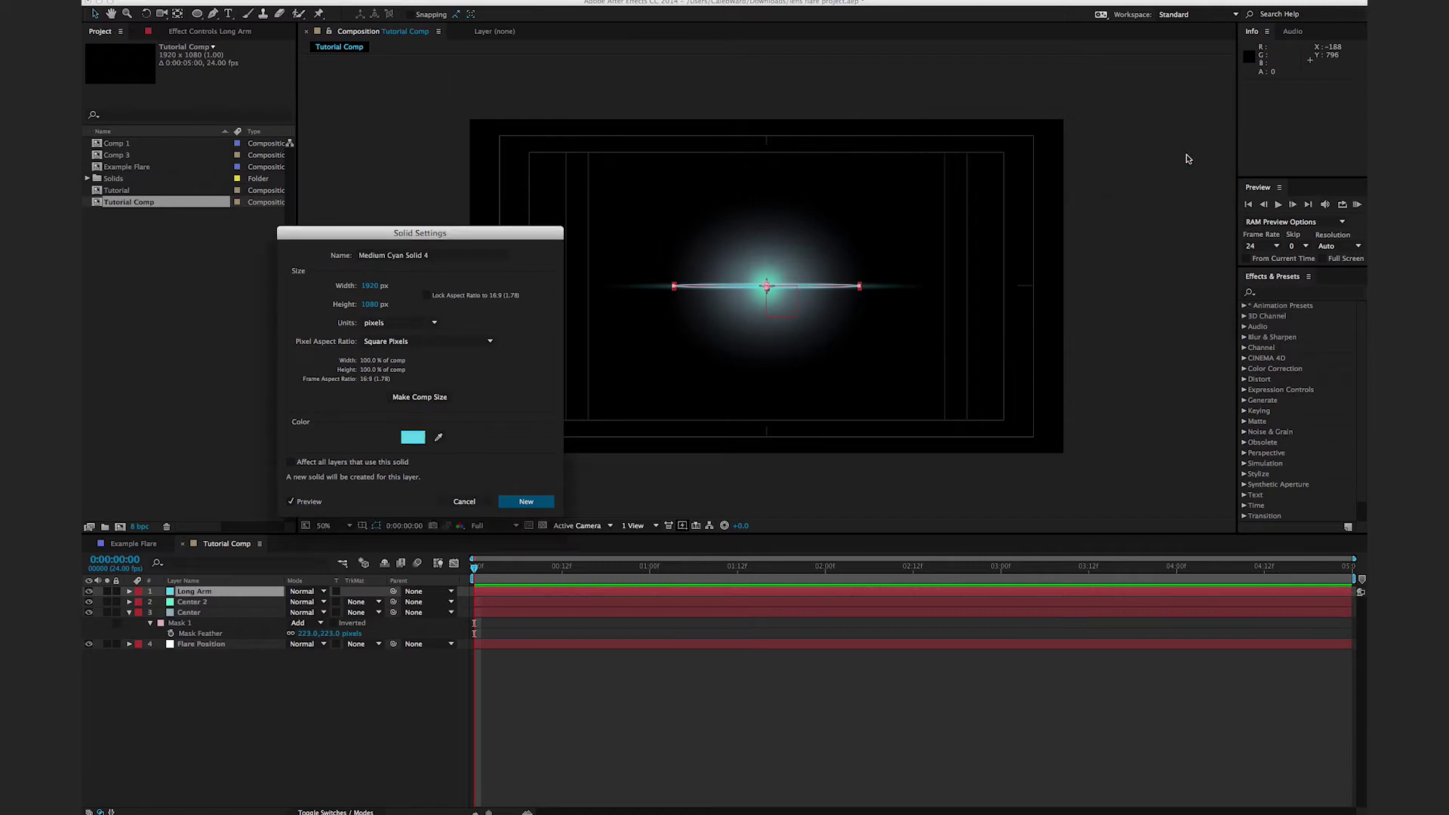
pyautogui.click(526, 501)
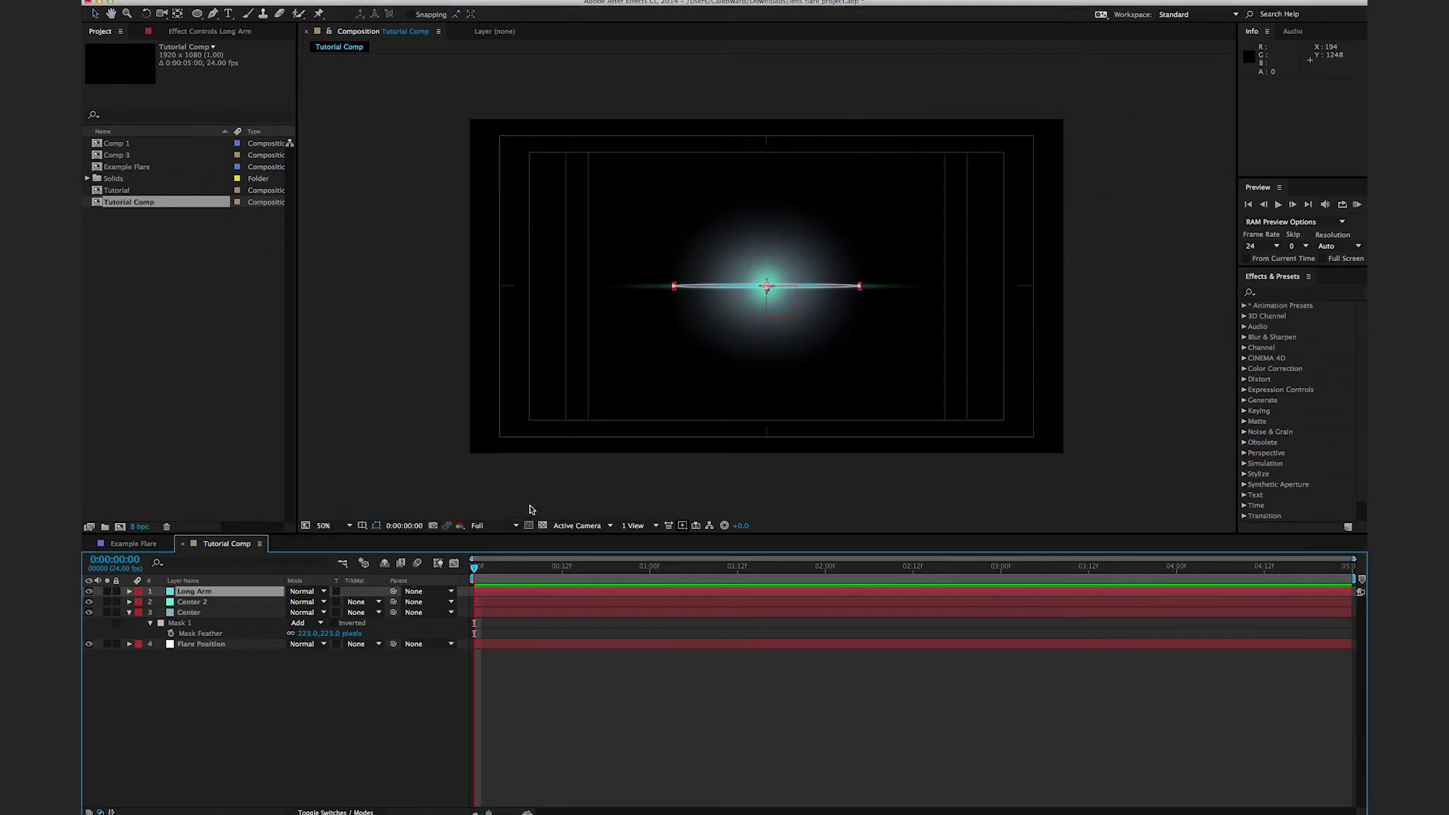
# Step: Duplicate the Long Arm layer and rotate the copy to -147°
pyautogui.click(218, 591)
pyautogui.hotkey('ctrl', 'd')
pyautogui.press('r')
pyautogui.moveTo(308, 603); pyautogui.dragTo(226, 613)
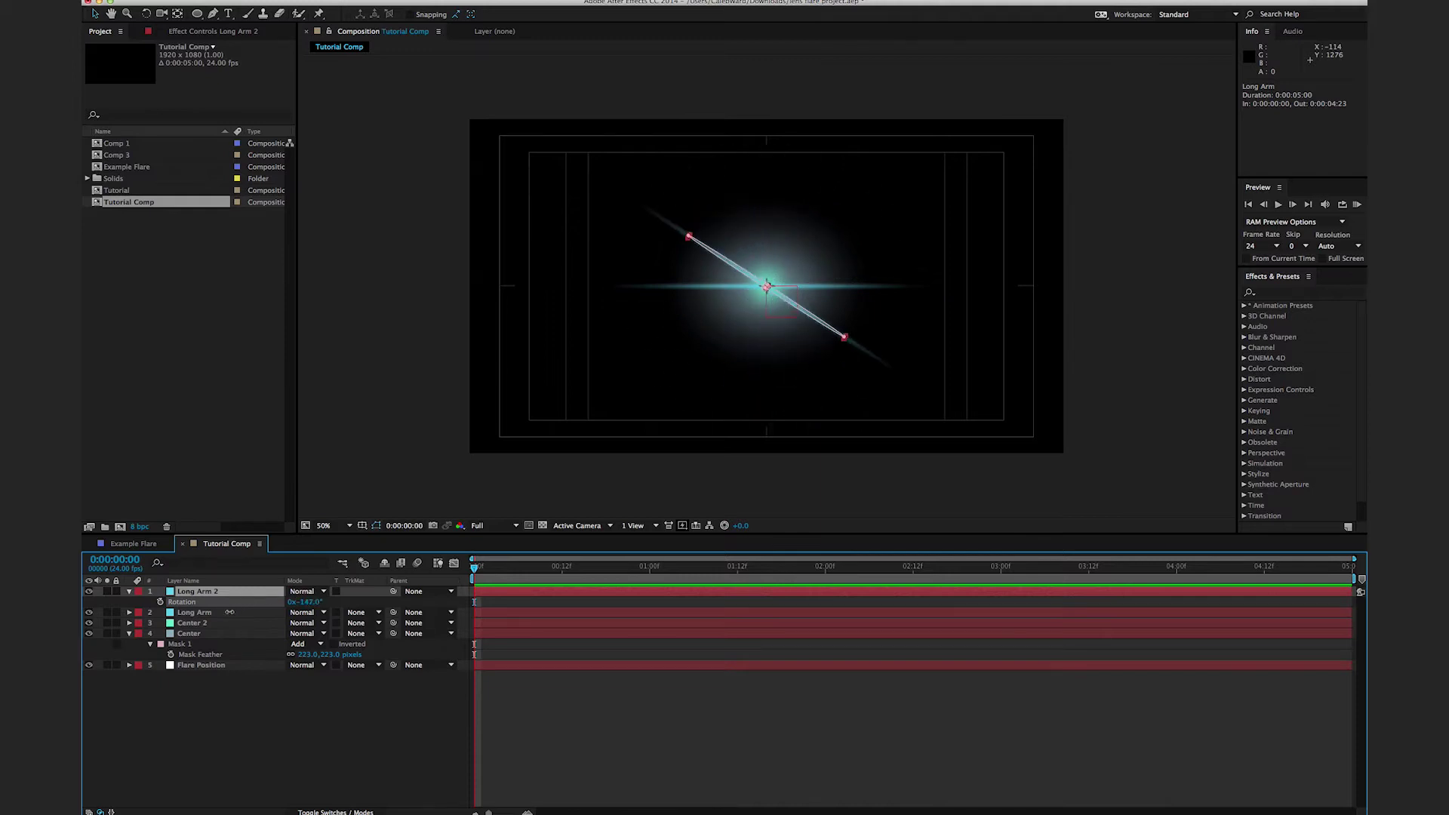
# Step: Shorten and thicken the diagonal Long Arm 2 streak to a scale of about 65% by 6%
pyautogui.press('s')
pyautogui.moveTo(300, 603); pyautogui.dragTo(267, 610)
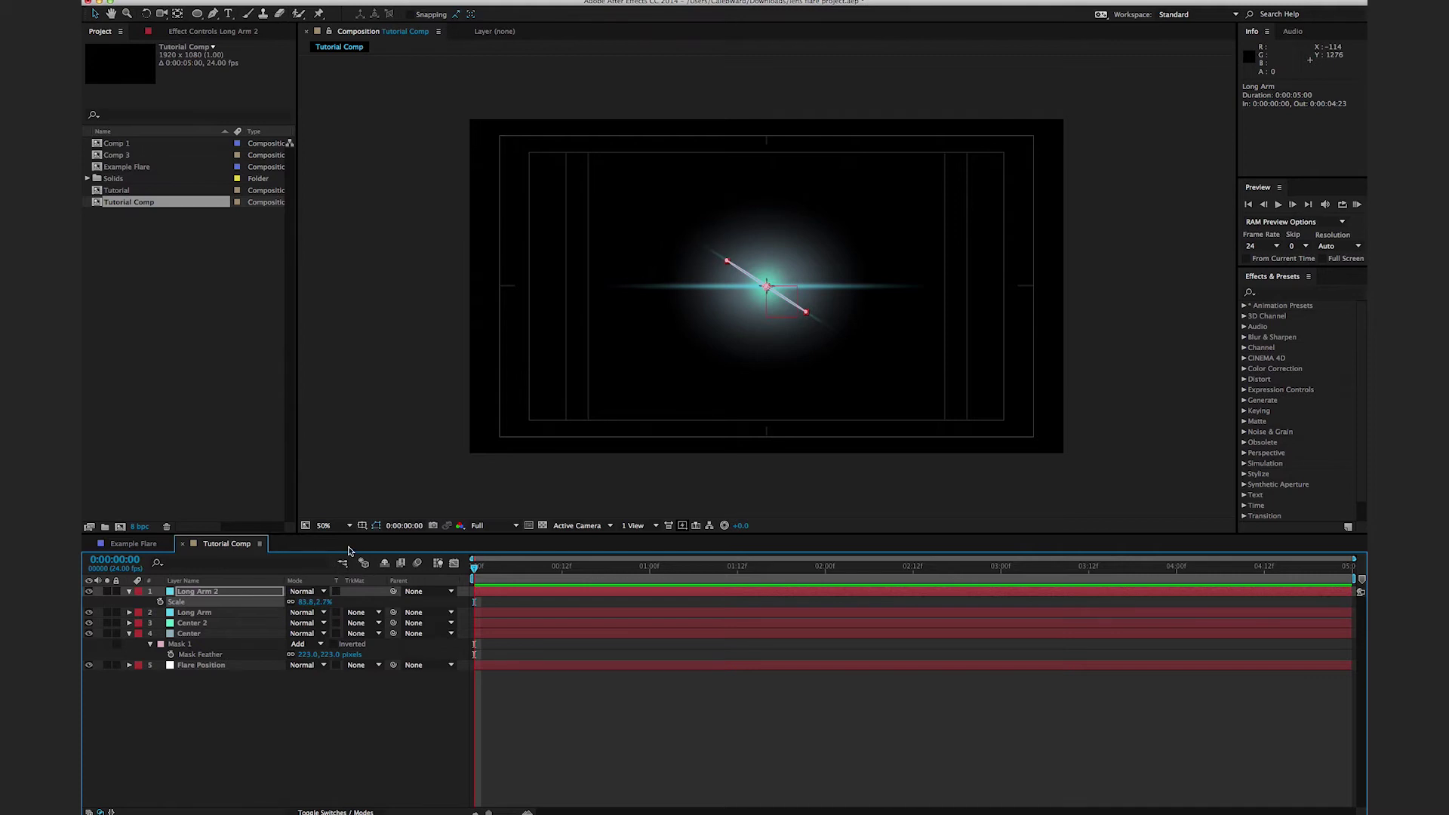
pyautogui.scroll(4, 732, 303)
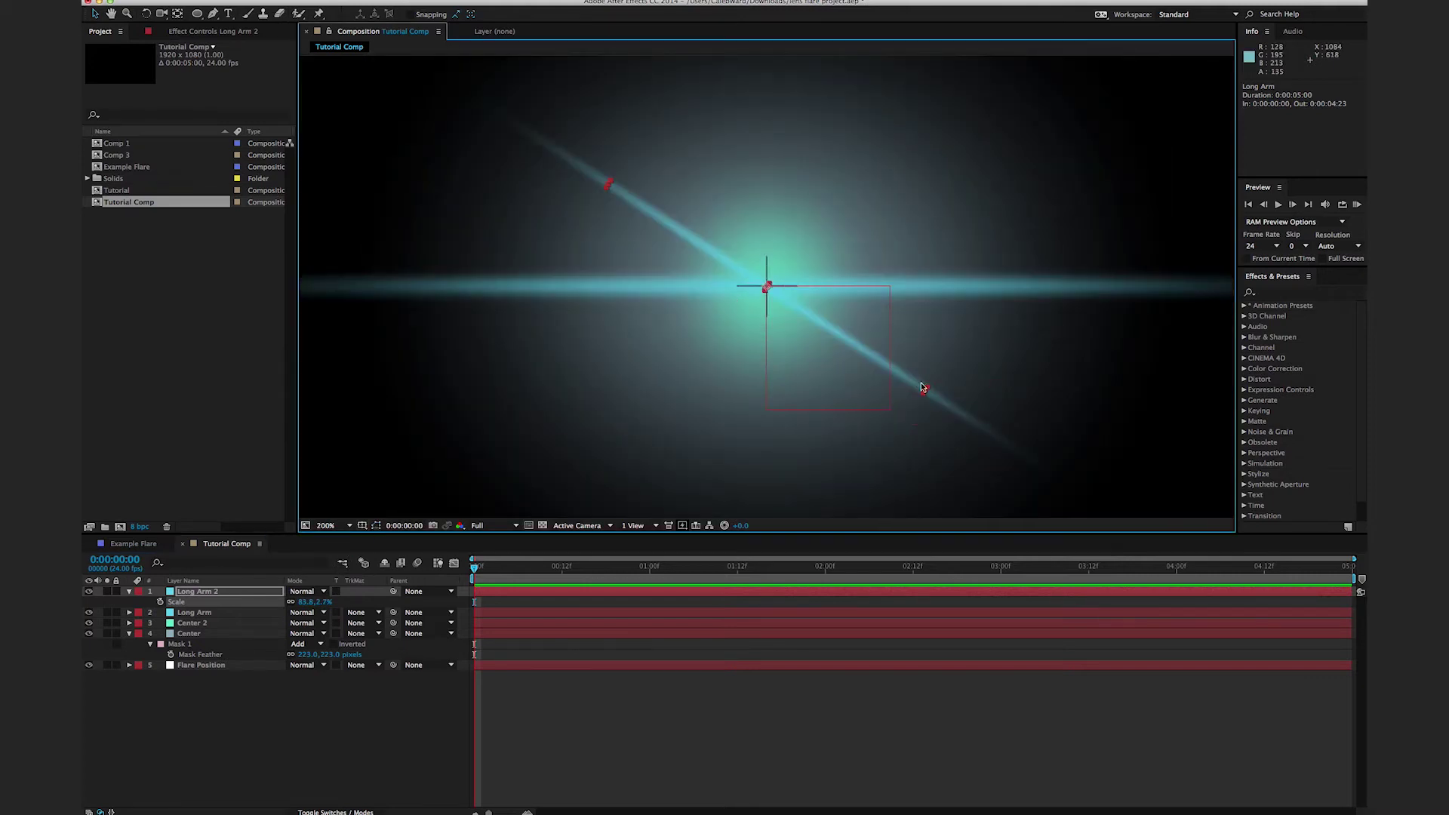
pyautogui.moveTo(926, 391); pyautogui.dragTo(931, 389)
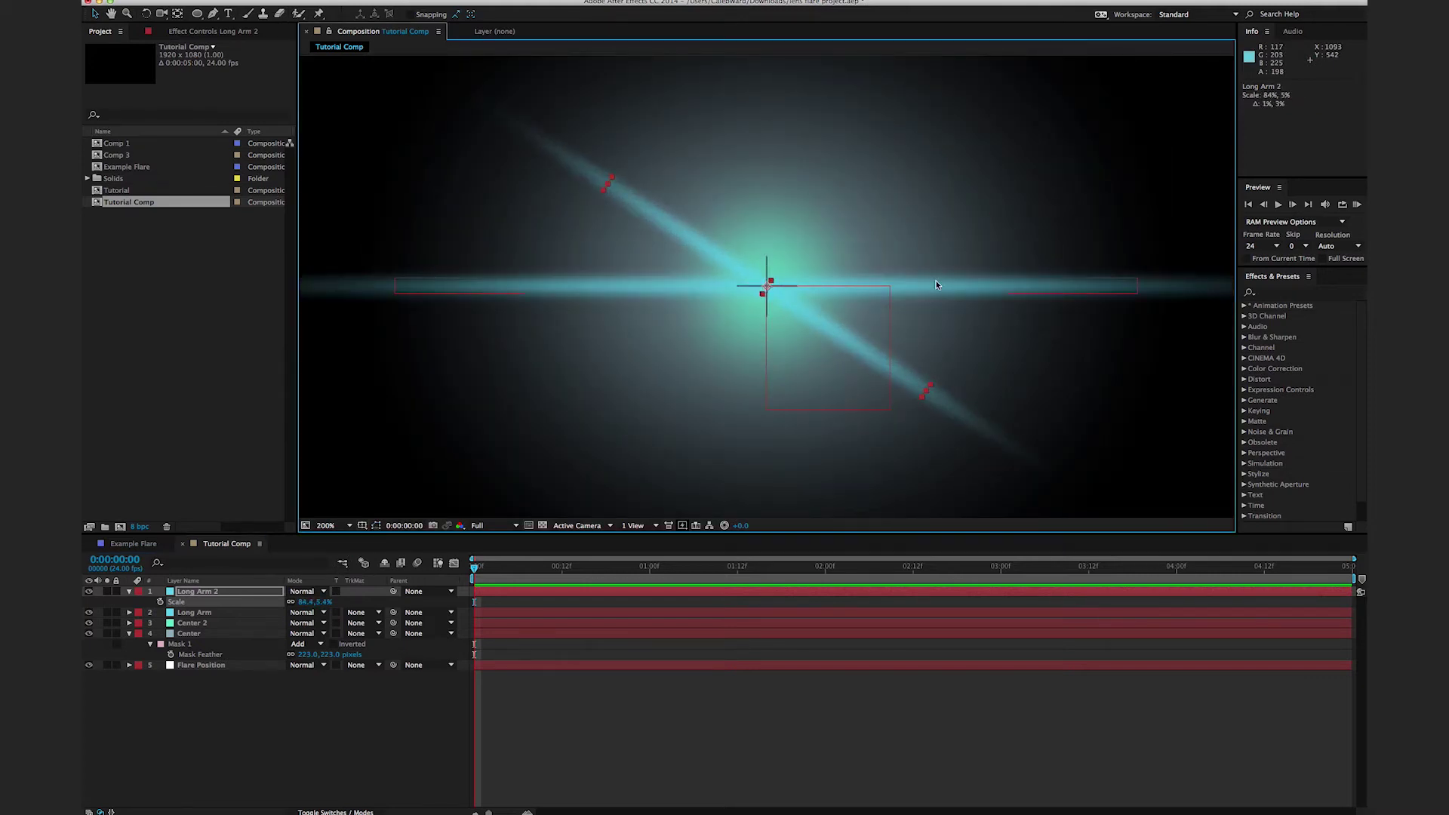
pyautogui.moveTo(929, 388); pyautogui.dragTo(898, 367)
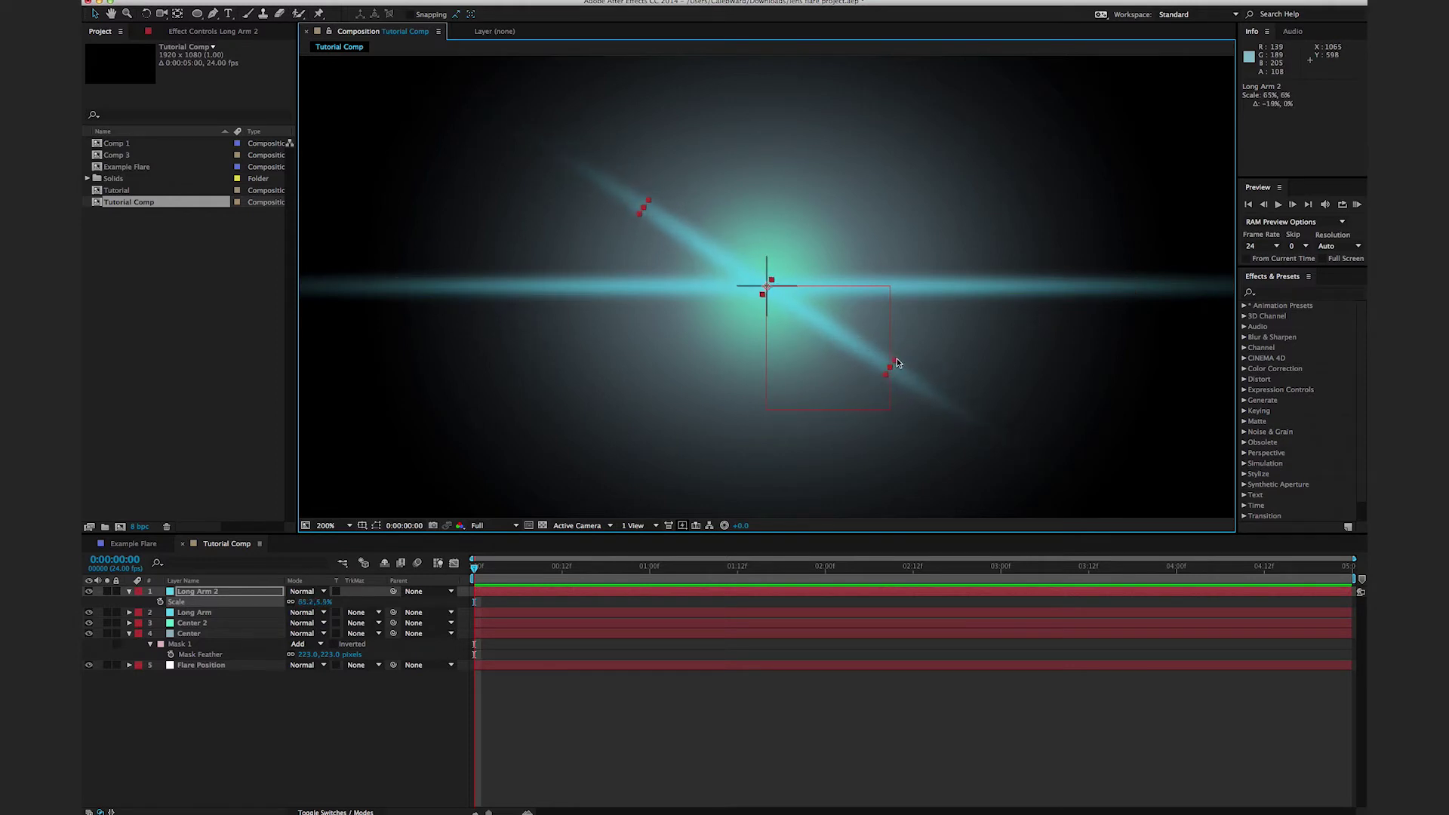
pyautogui.press(',')
pyautogui.press(',')
pyautogui.click(592, 494)
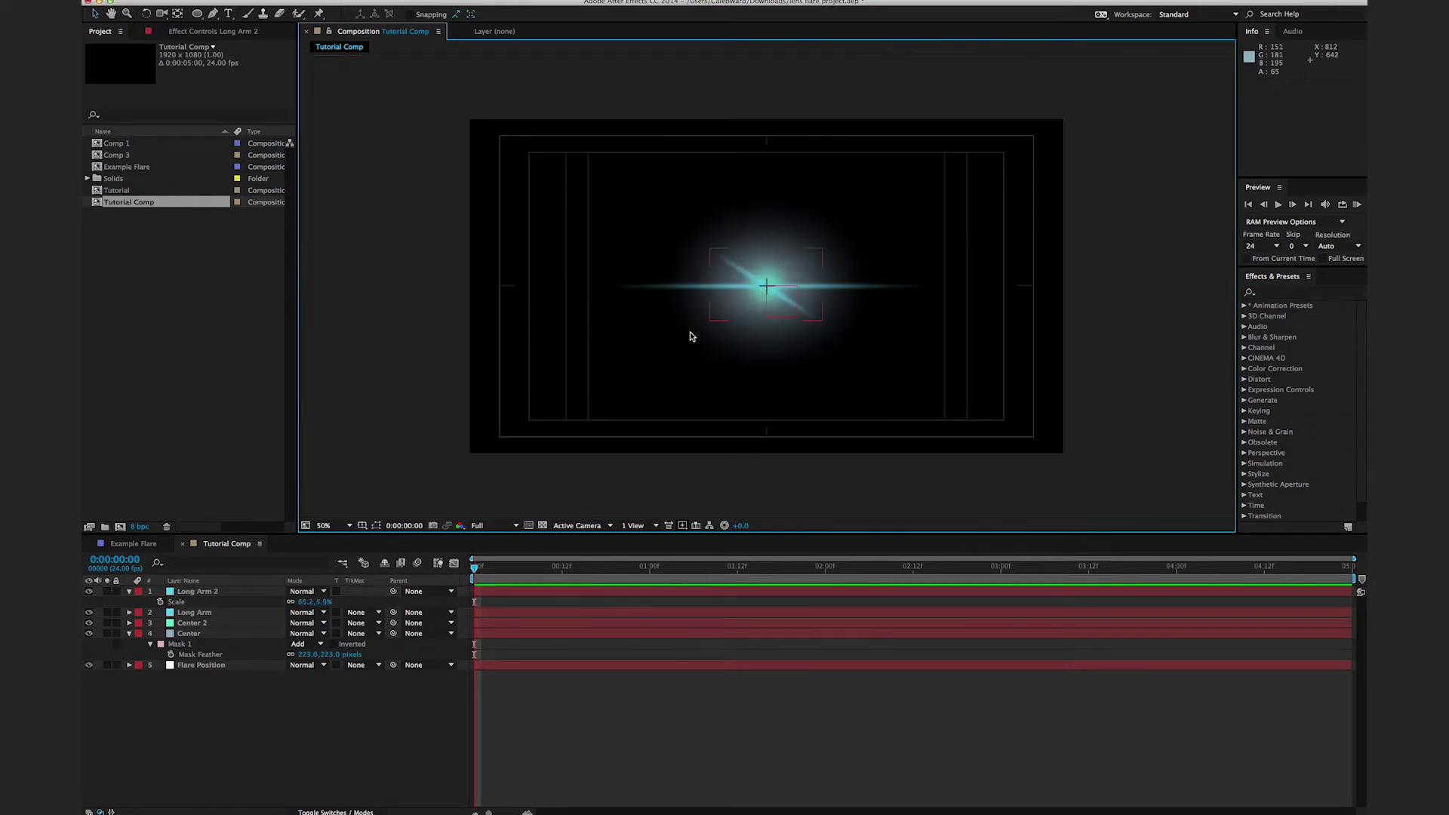
# Step: Set the blending mode of all four flare layers, from Center to Long Arm 2, to Add
pyautogui.click(212, 635)
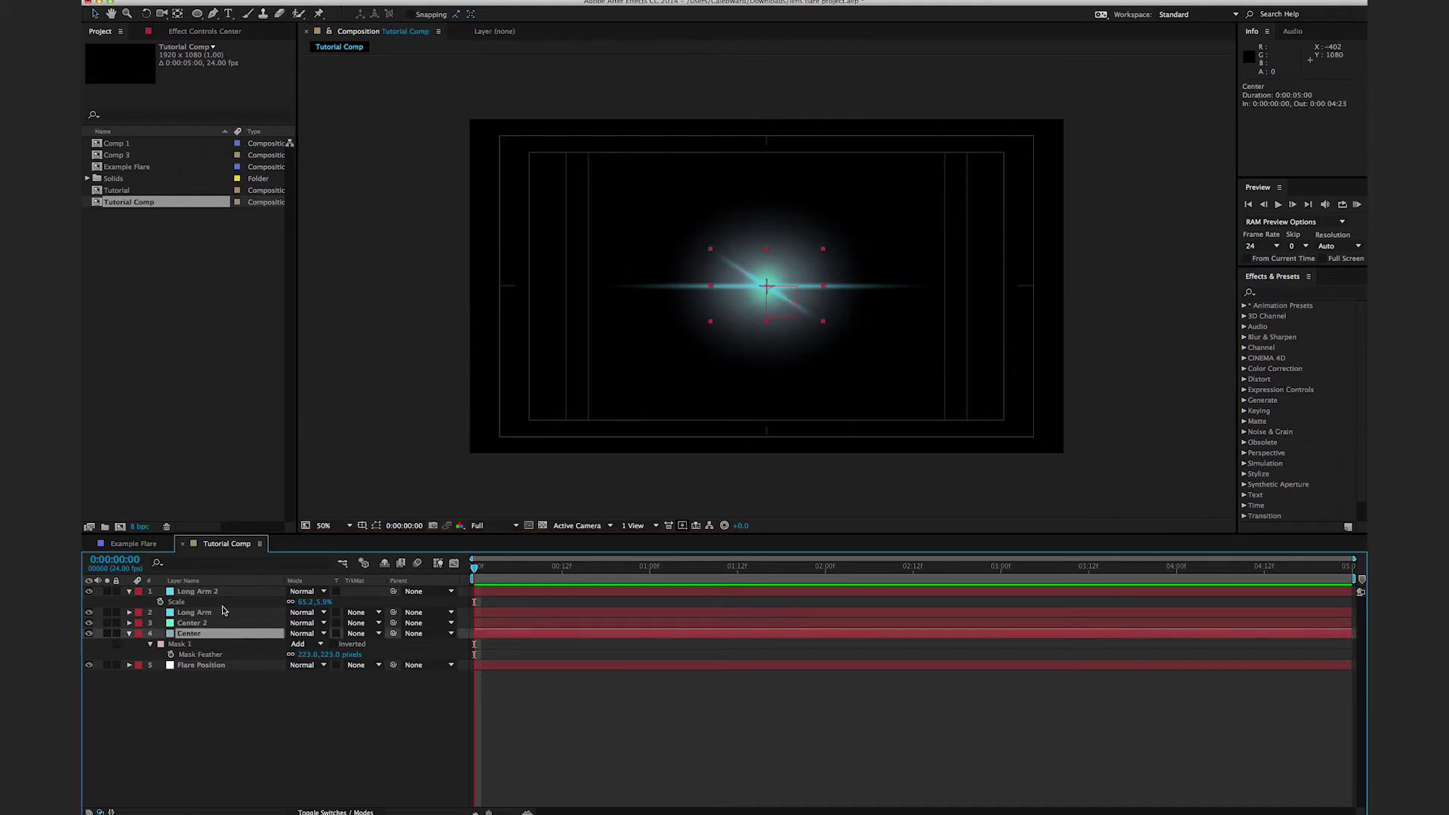
pyautogui.keyDown('shift'); pyautogui.click(228, 592); pyautogui.keyUp('shift')
pyautogui.click(306, 592)
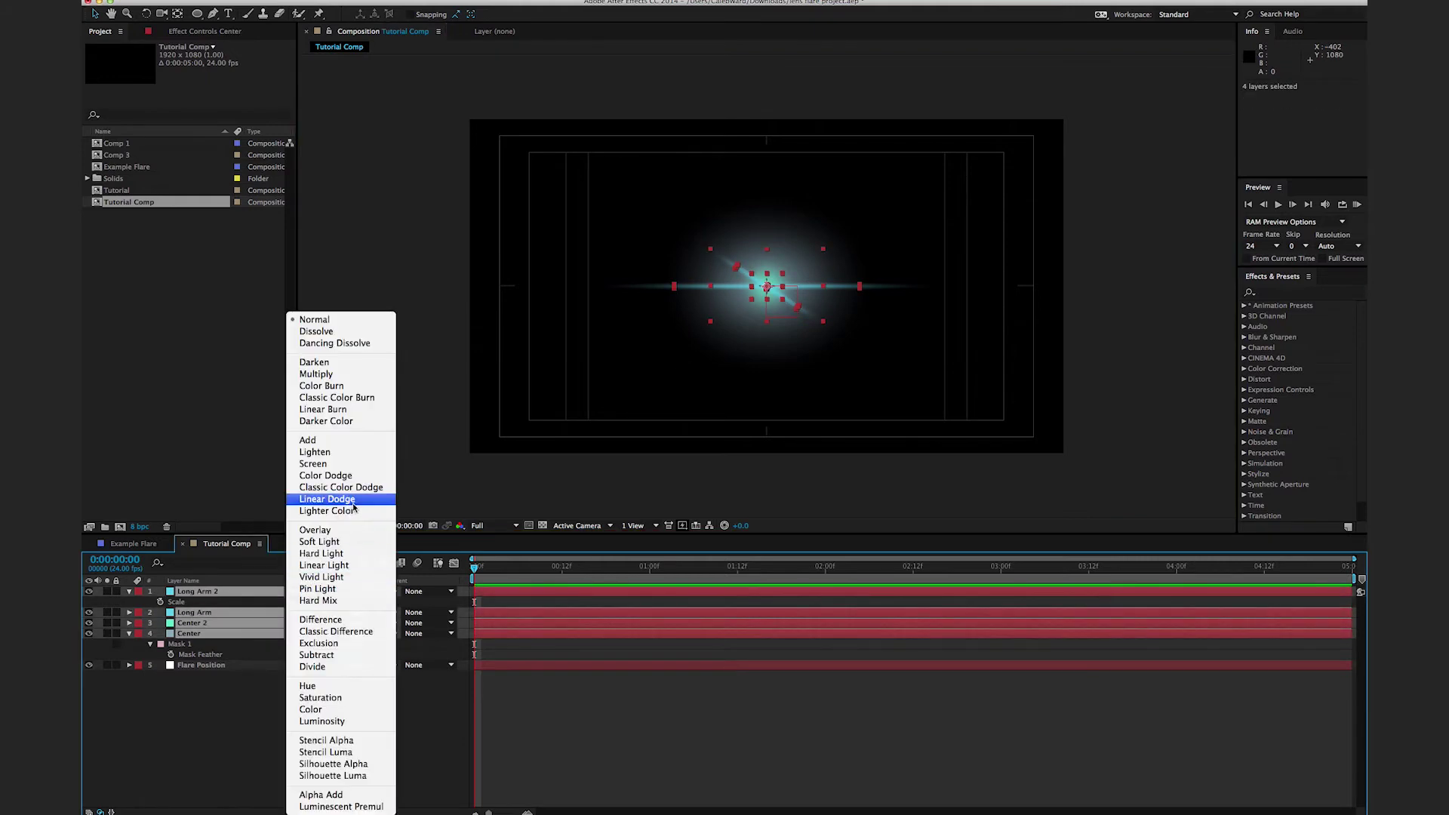
pyautogui.click(342, 440)
pyautogui.click(423, 388)
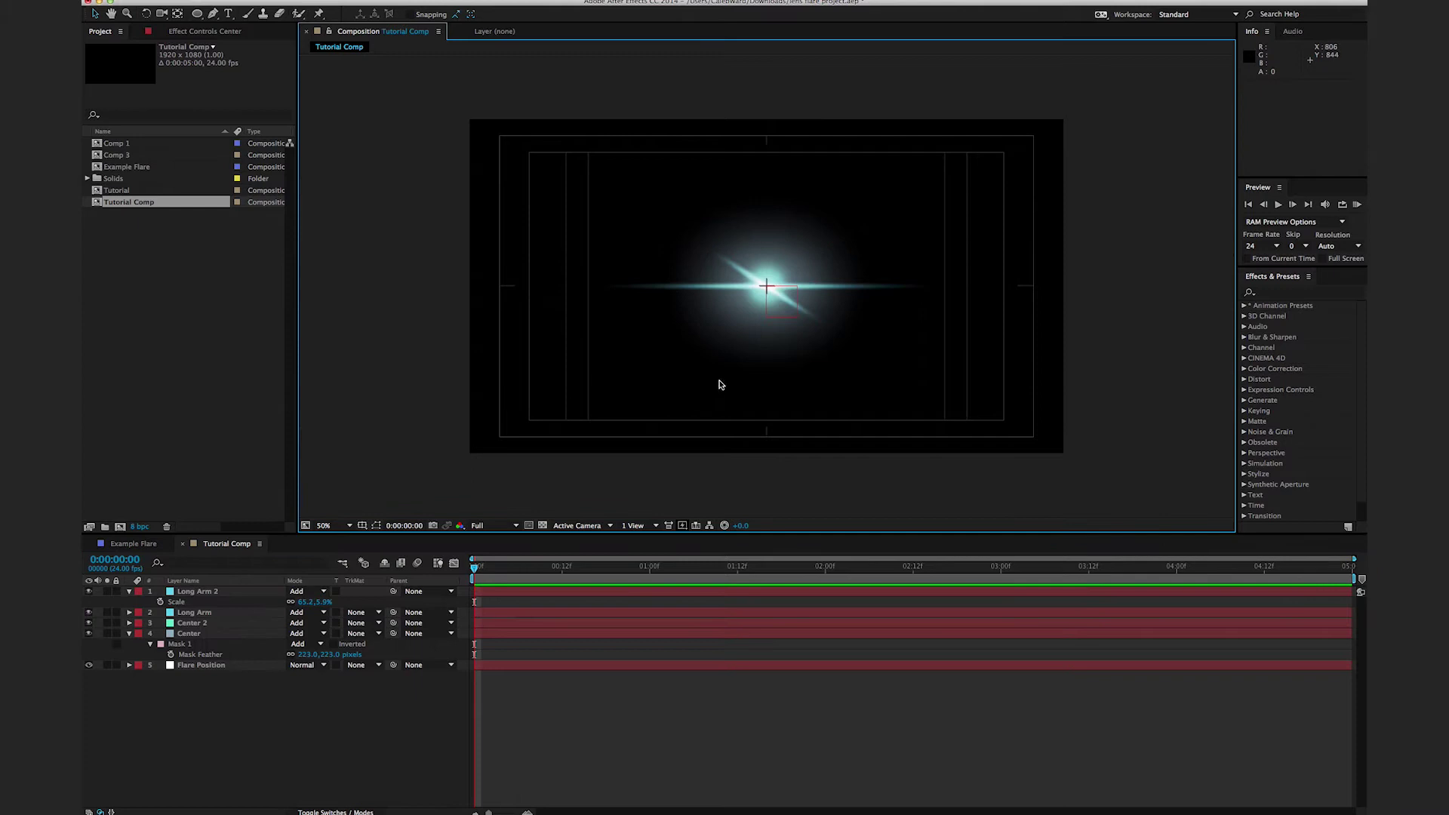
pyautogui.press('/')
pyautogui.click(683, 355)
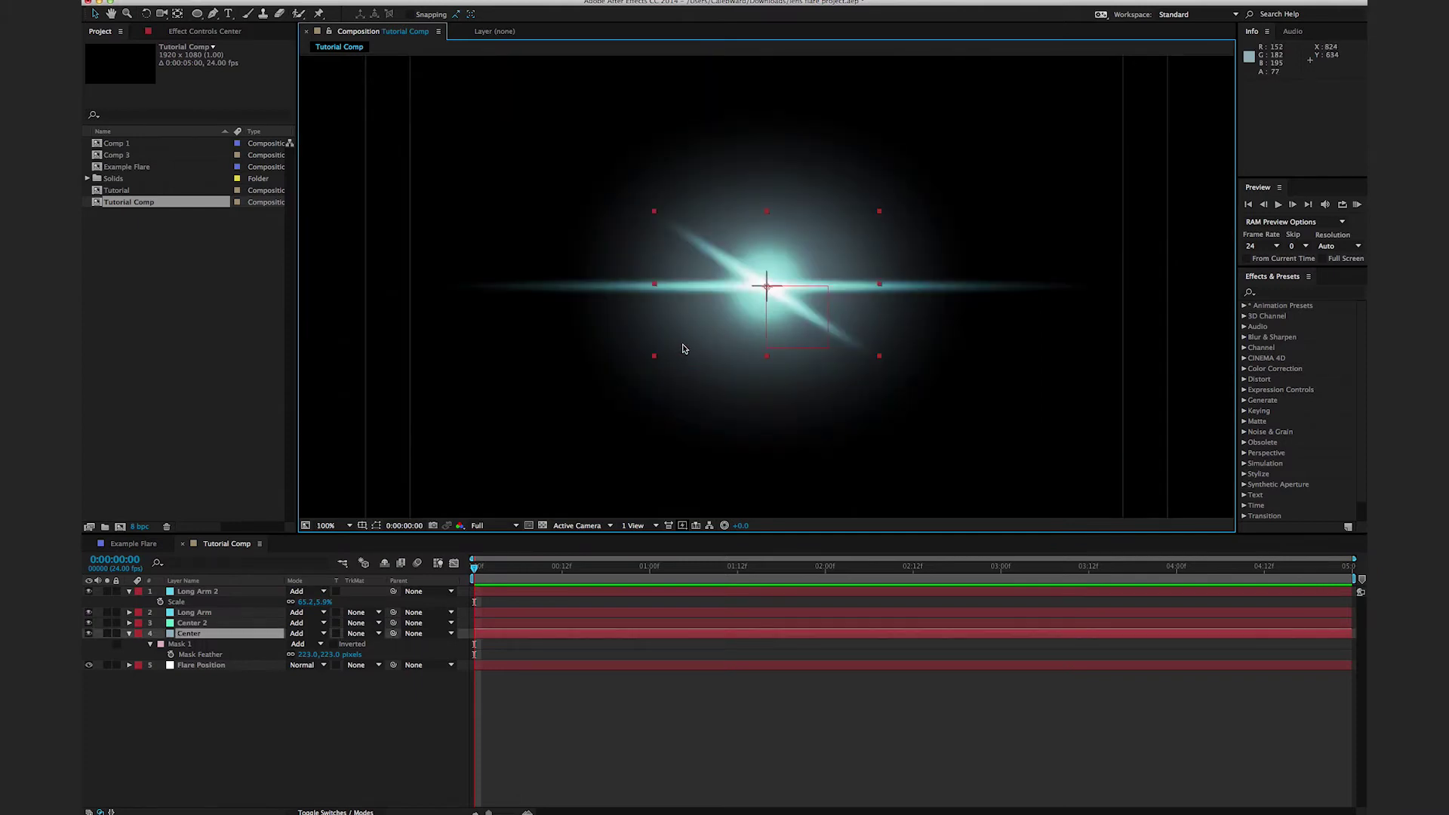
# Step: Duplicate the Center layer and shrink the copy to about half size around the flare's core
pyautogui.hotkey('ctrl', 'd')
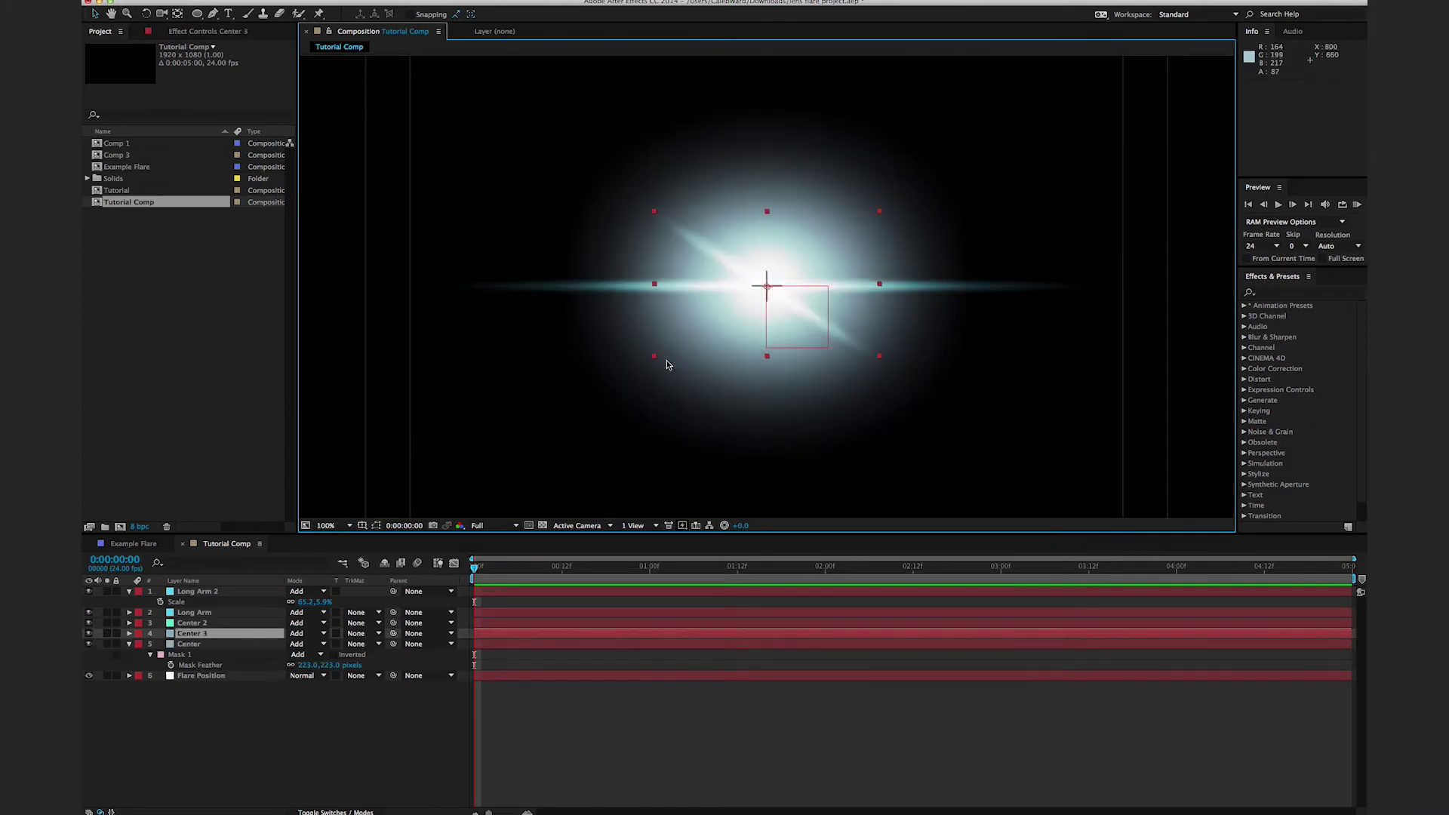
pyautogui.moveTo(656, 357); pyautogui.dragTo(724, 324)
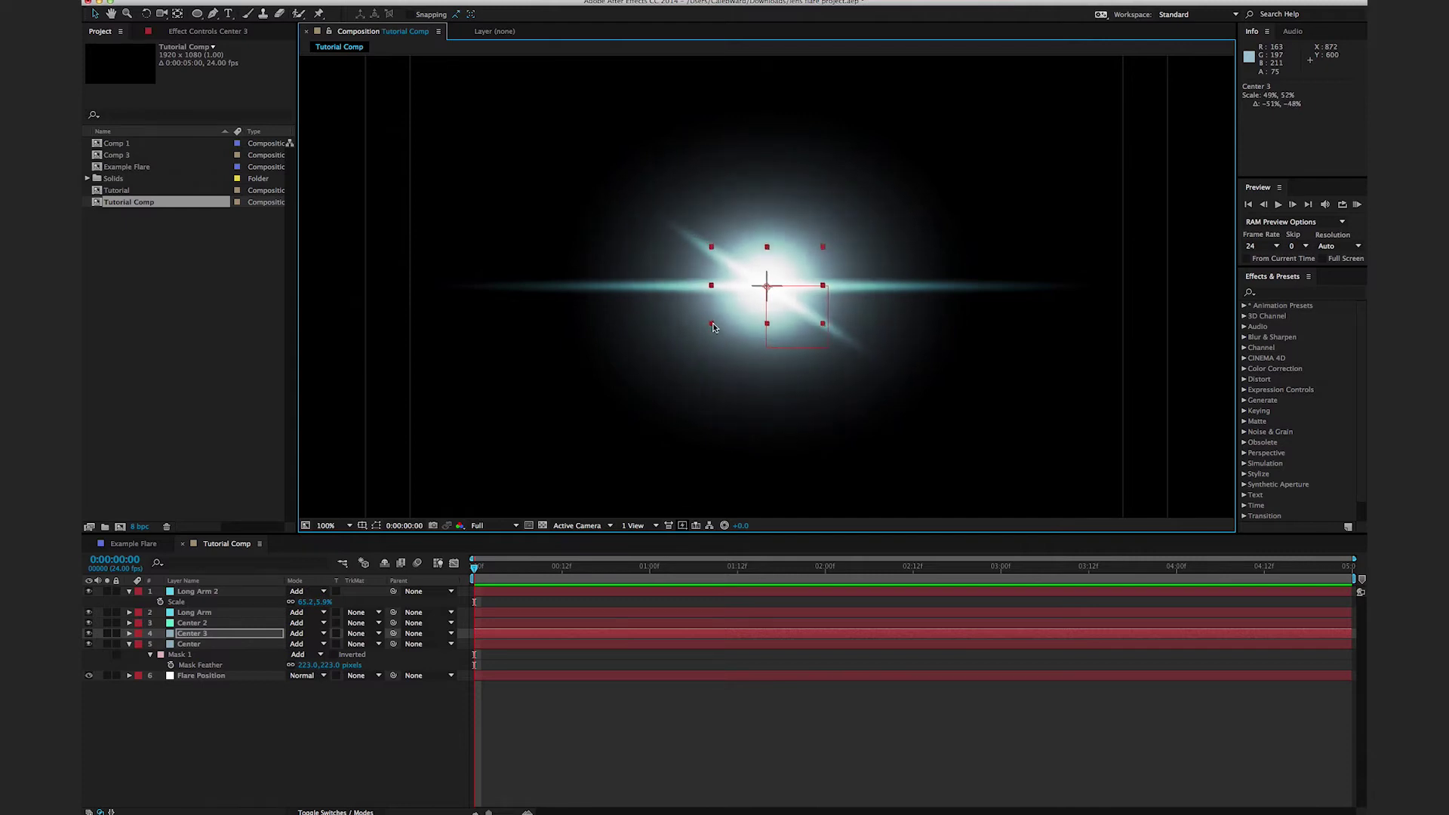
# Step: Set the mask feather of the original Center layer to 376 pixels
pyautogui.click(235, 646)
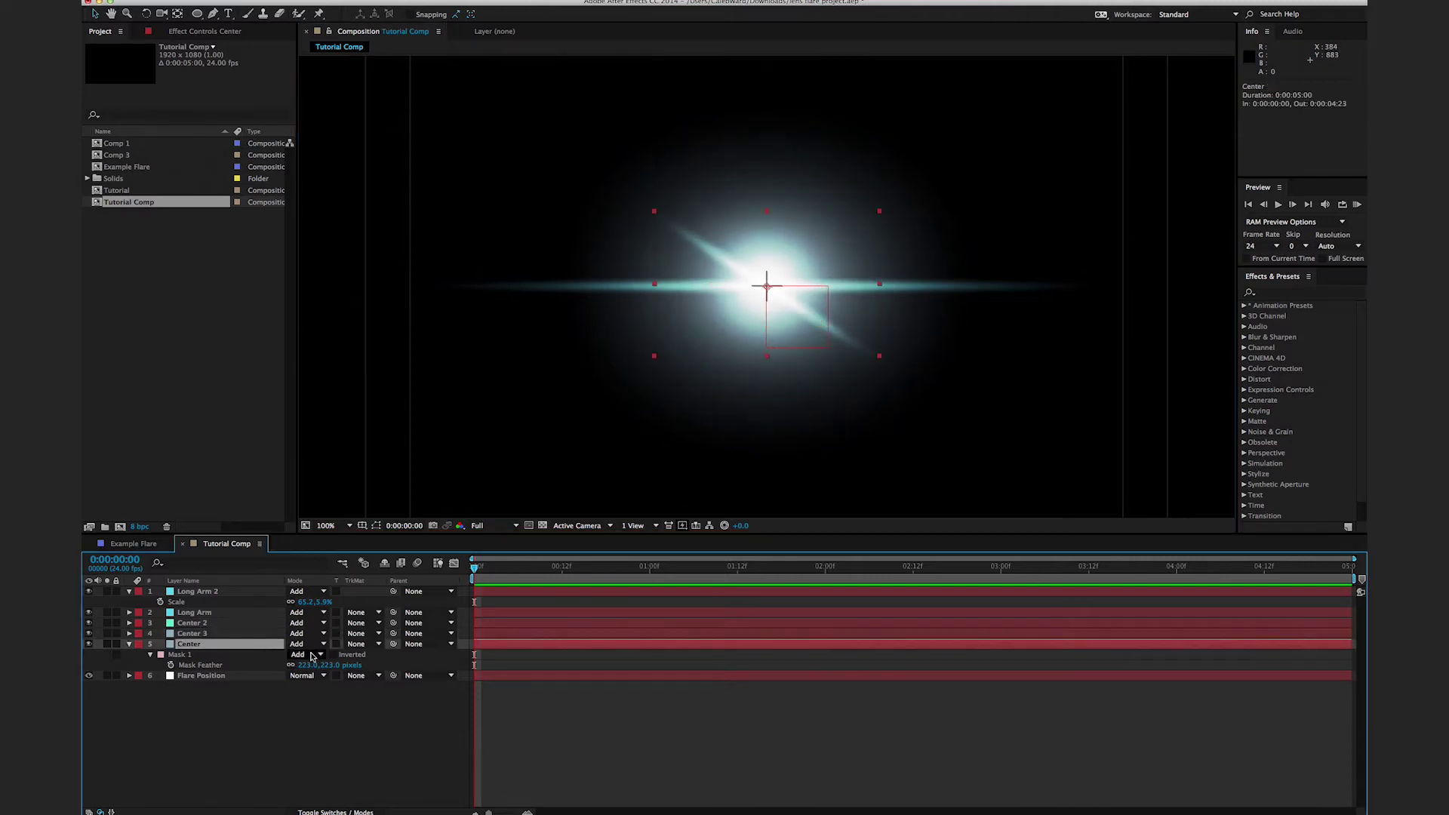
pyautogui.moveTo(306, 666); pyautogui.dragTo(403, 646)
pyautogui.scroll(-4, 660, 398)
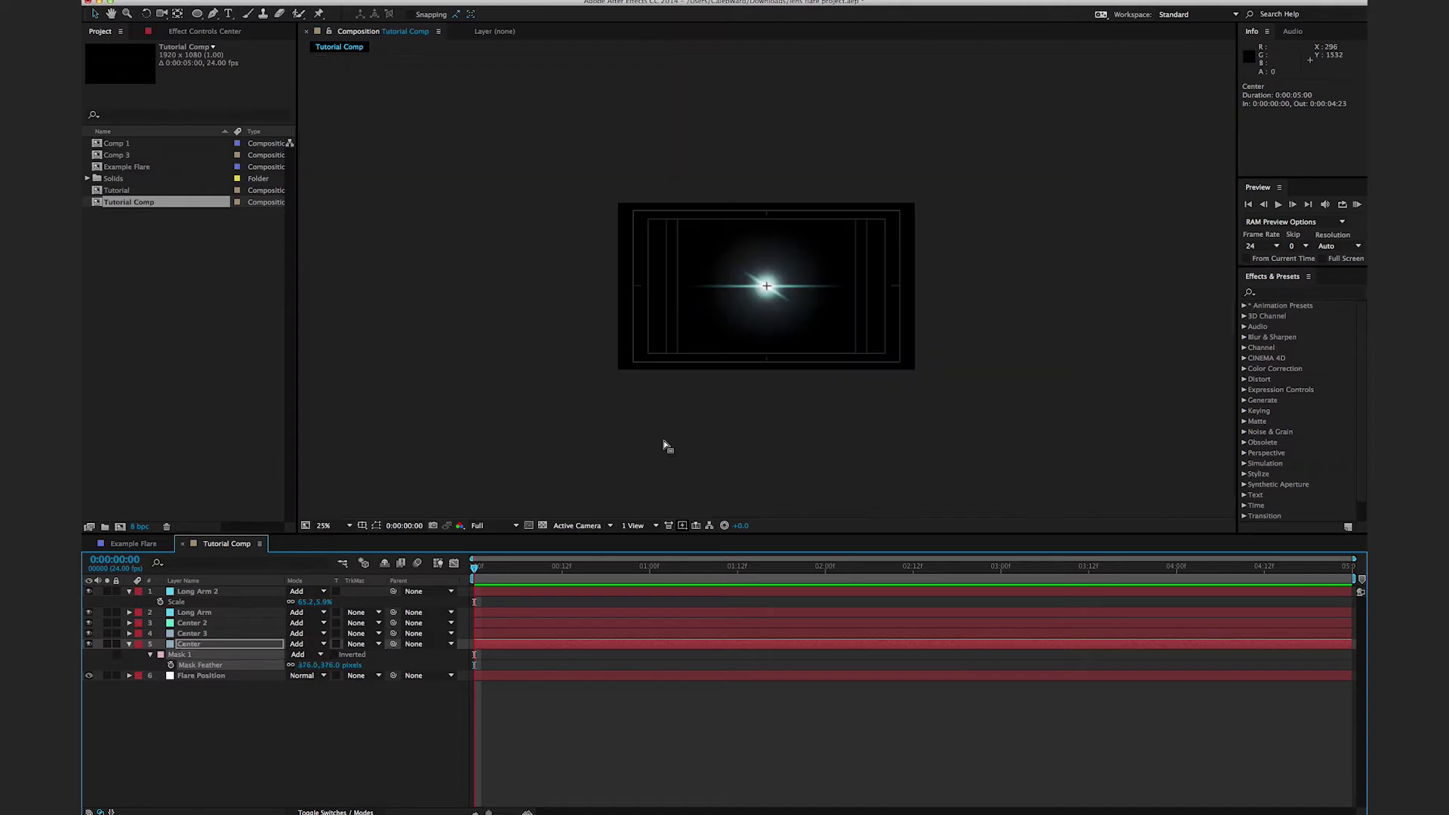
pyautogui.scroll(2, 695, 389)
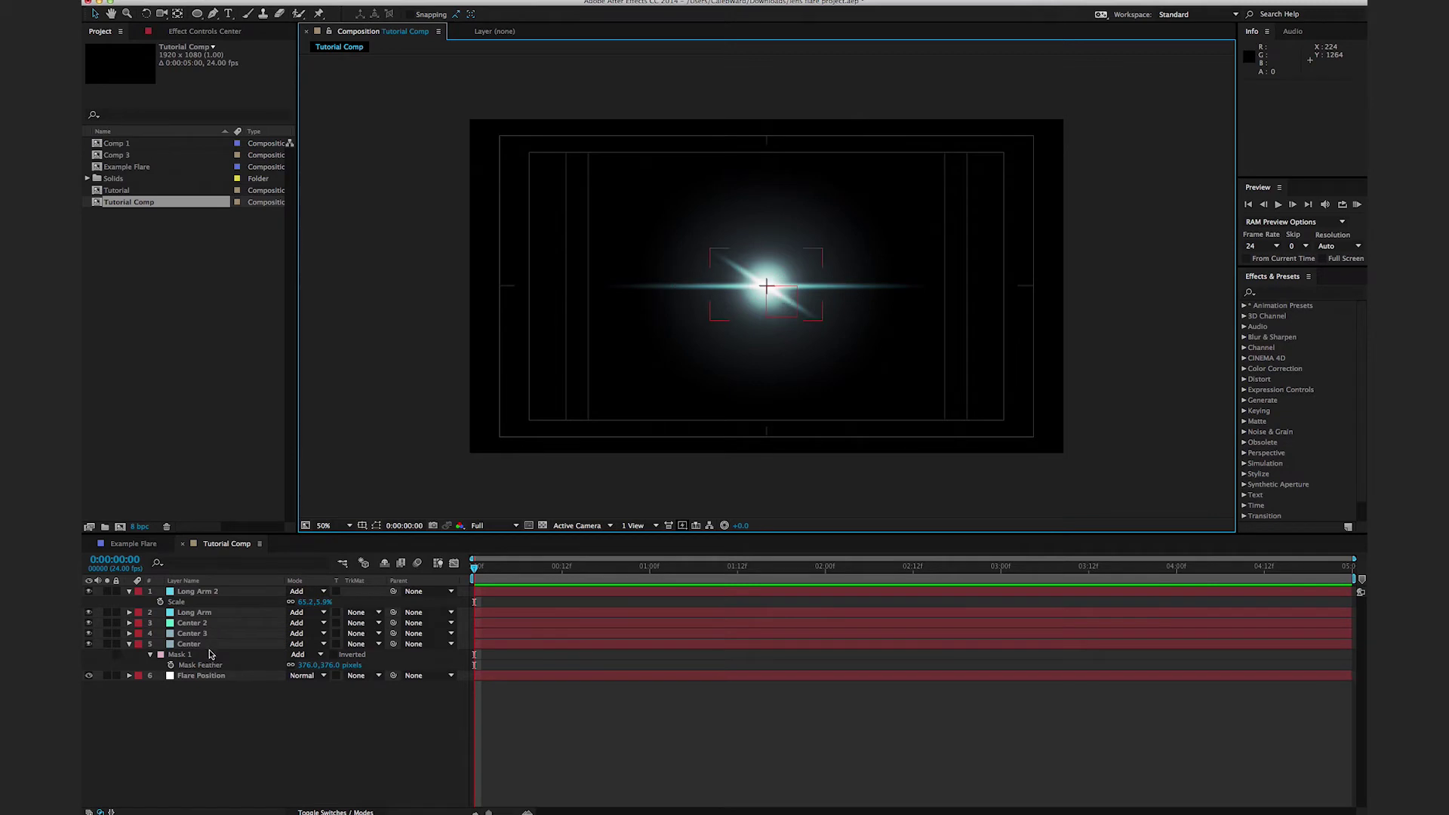
# Step: Parent all five flare layers, from Center to Long Arm 2, to the Flare Position null and test moving the null
pyautogui.click(208, 646)
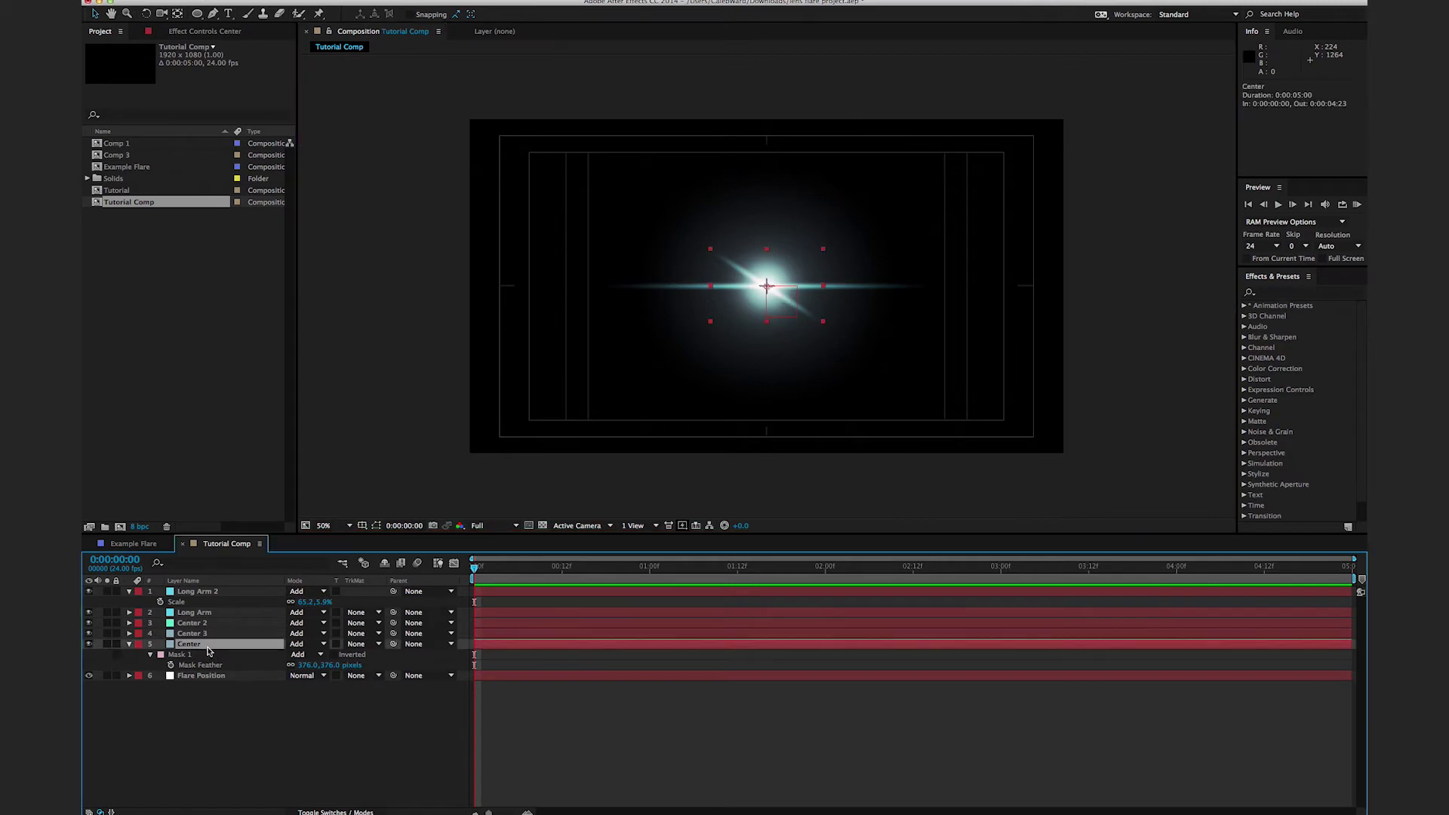
pyautogui.keyDown('shift'); pyautogui.click(210, 593); pyautogui.keyUp('shift')
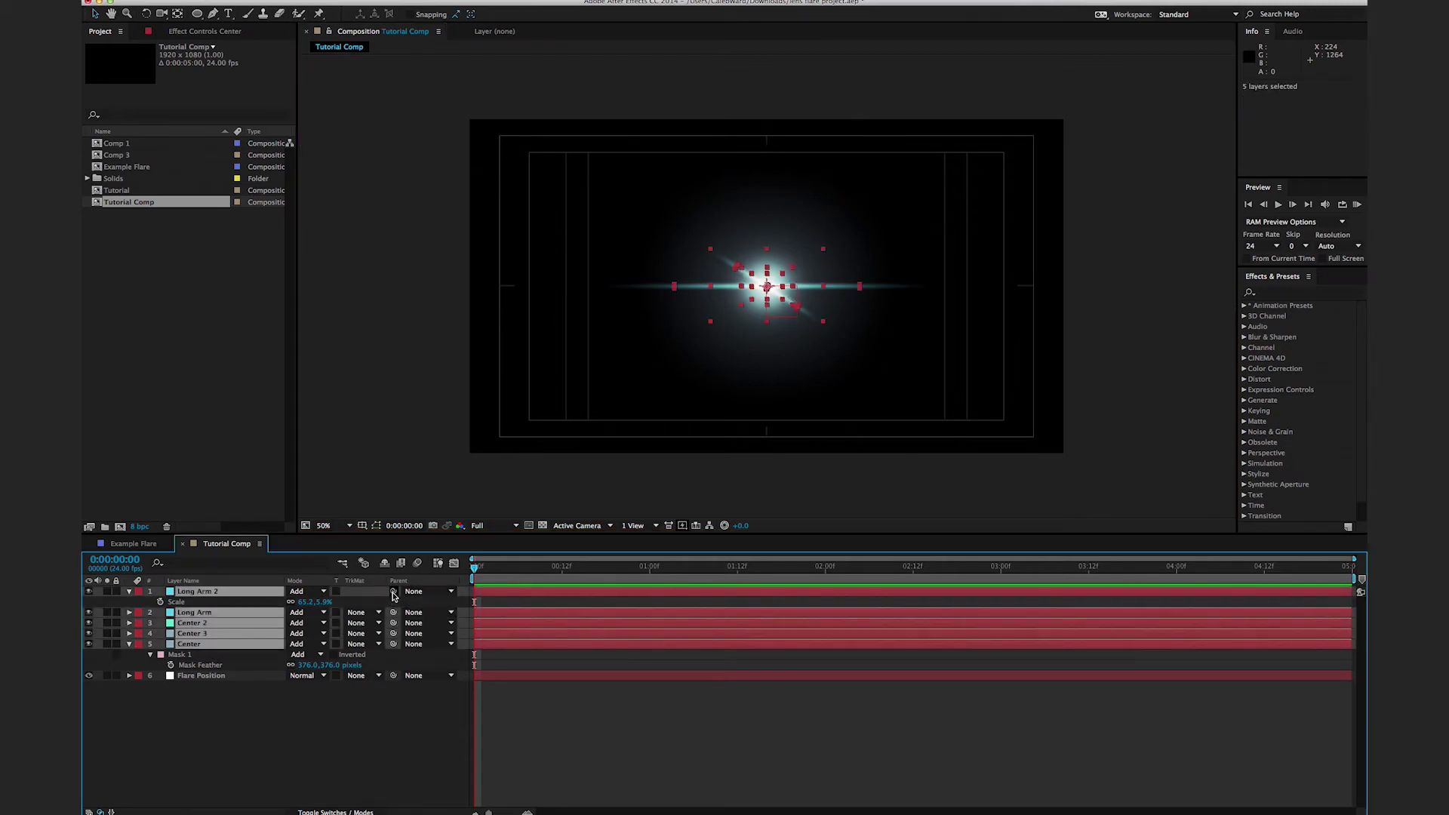
pyautogui.moveTo(393, 595); pyautogui.dragTo(187, 682)
pyautogui.click(227, 677)
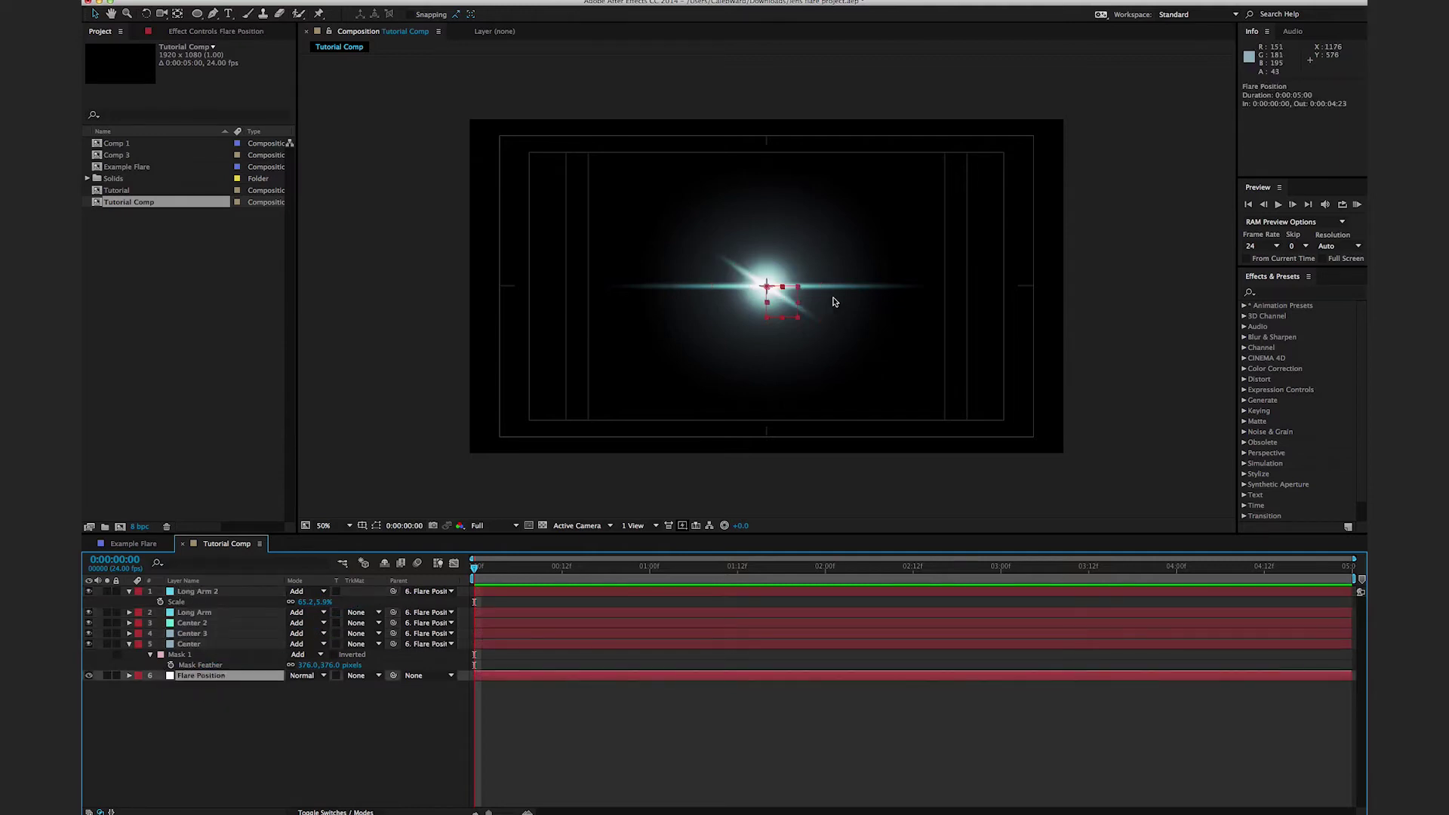
pyautogui.moveTo(778, 308)
pyautogui.mouseDown()
pyautogui.moveTo(555, 216)
pyautogui.moveTo(706, 326)
pyautogui.moveTo(768, 295)
pyautogui.moveTo(778, 309)
pyautogui.mouseUp()
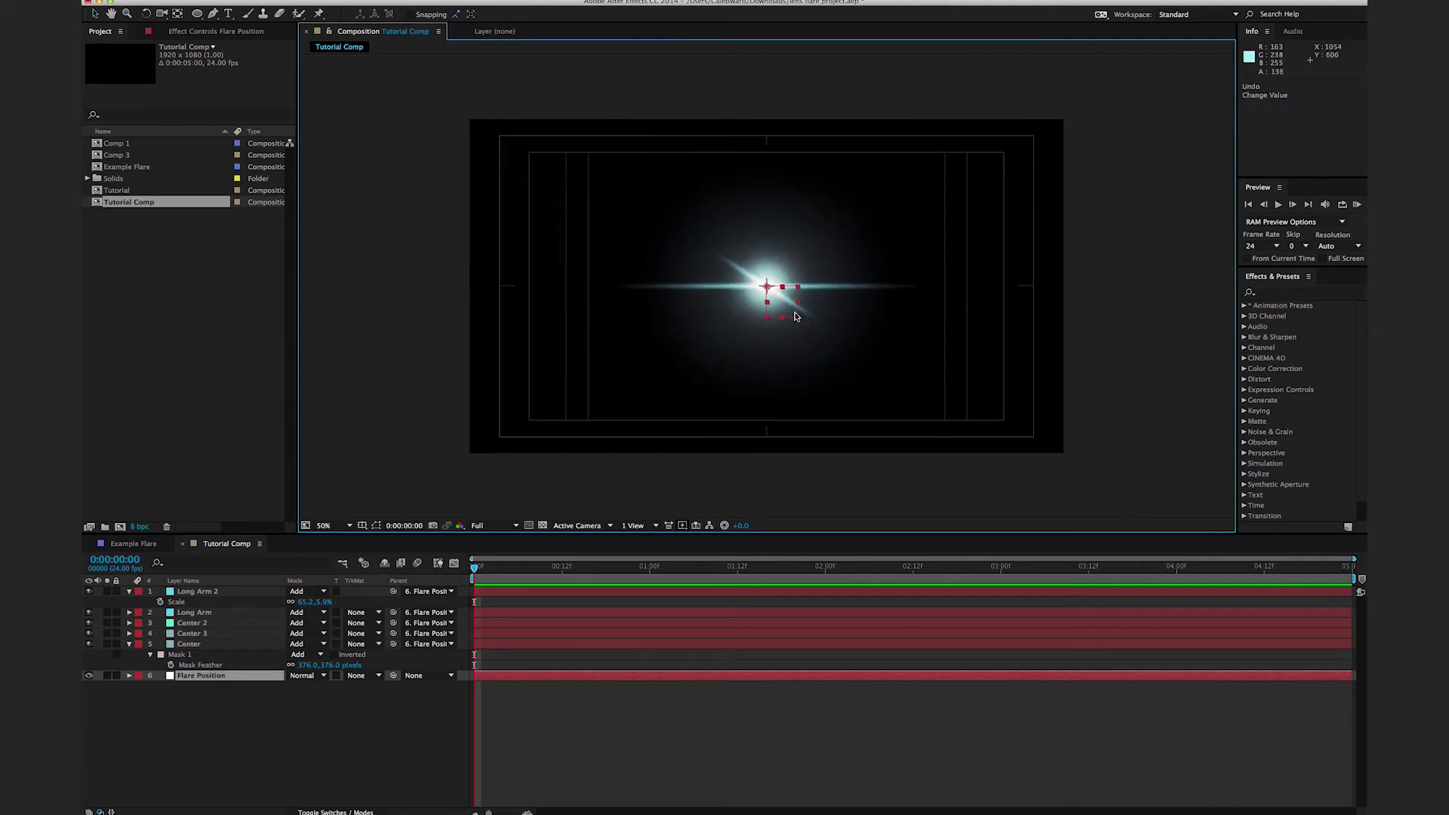
# Step: Duplicate the Center 3 layer and reshape the copy into a wide, flat glow at position 192, 82
pyautogui.click(247, 635)
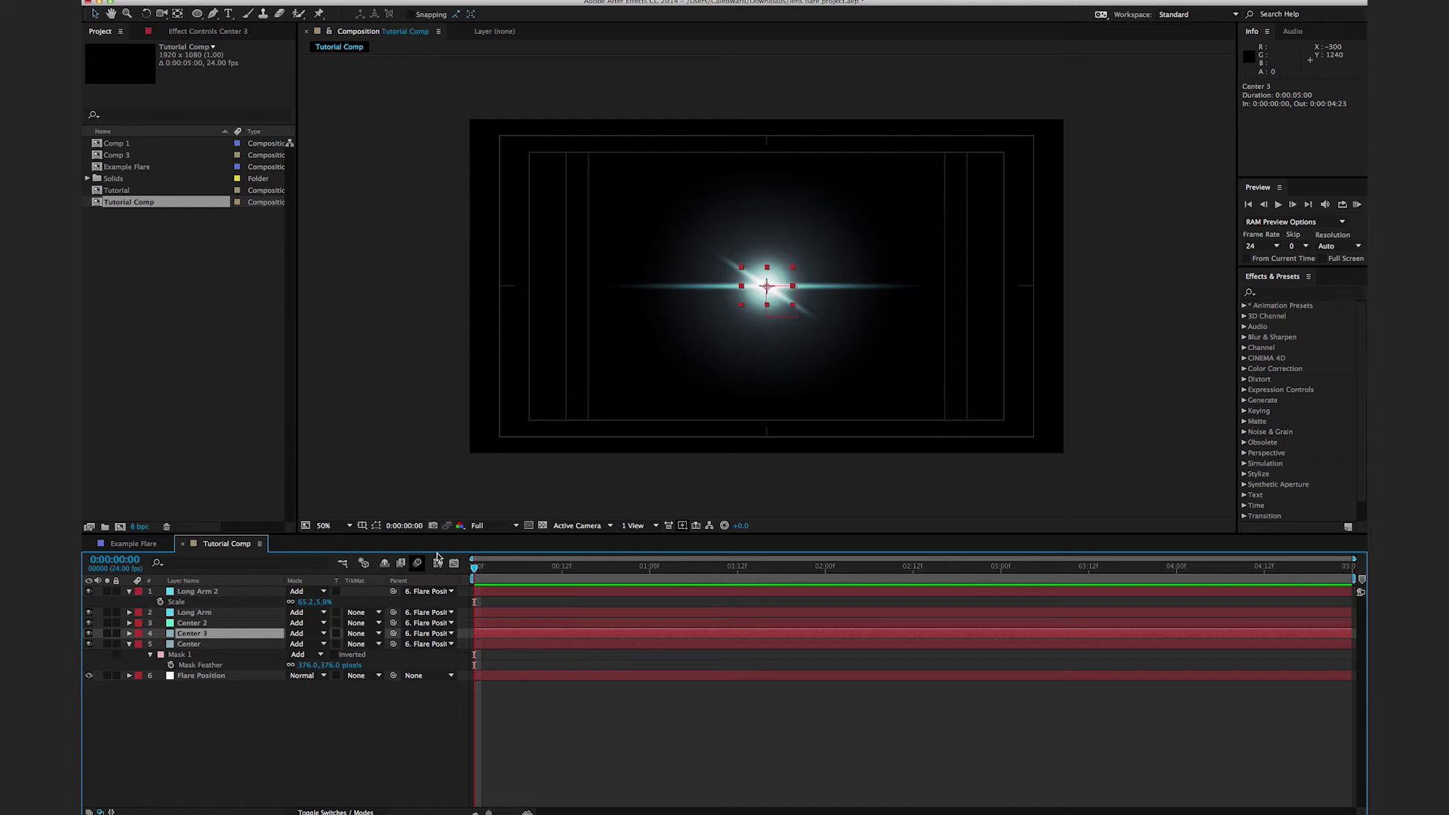
pyautogui.hotkey('ctrl', 'd')
pyautogui.moveTo(741, 305); pyautogui.dragTo(793, 315)
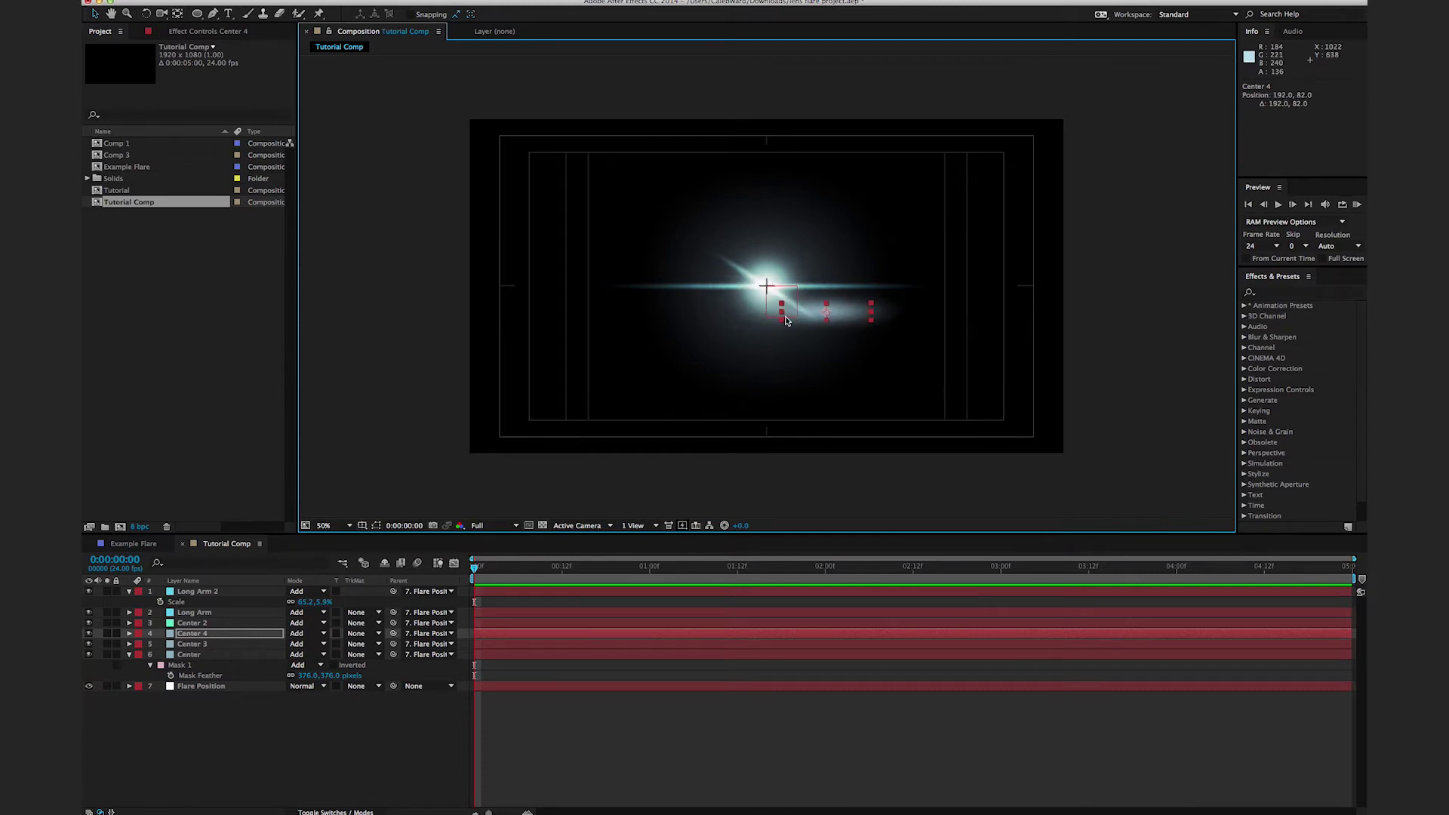
# Step: Set the Center 4 layer's opacity to 70%
pyautogui.press('t')
pyautogui.click(285, 647)
pyautogui.moveTo(285, 648); pyautogui.dragTo(276, 649)
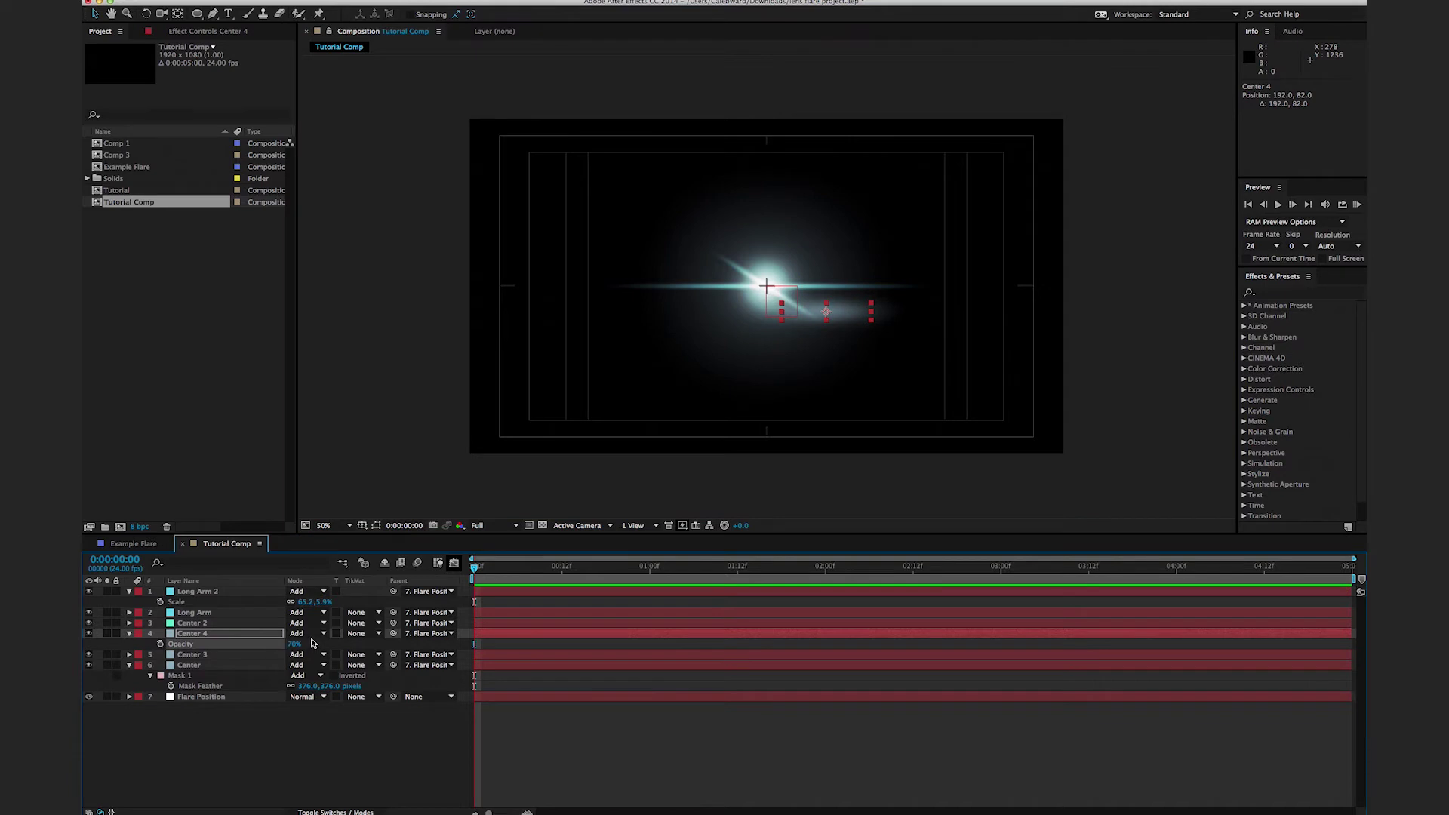
# Step: Change the Center 4 layer's solid colour to a medium purple, 6E4D96
pyautogui.press('super+shift+y')
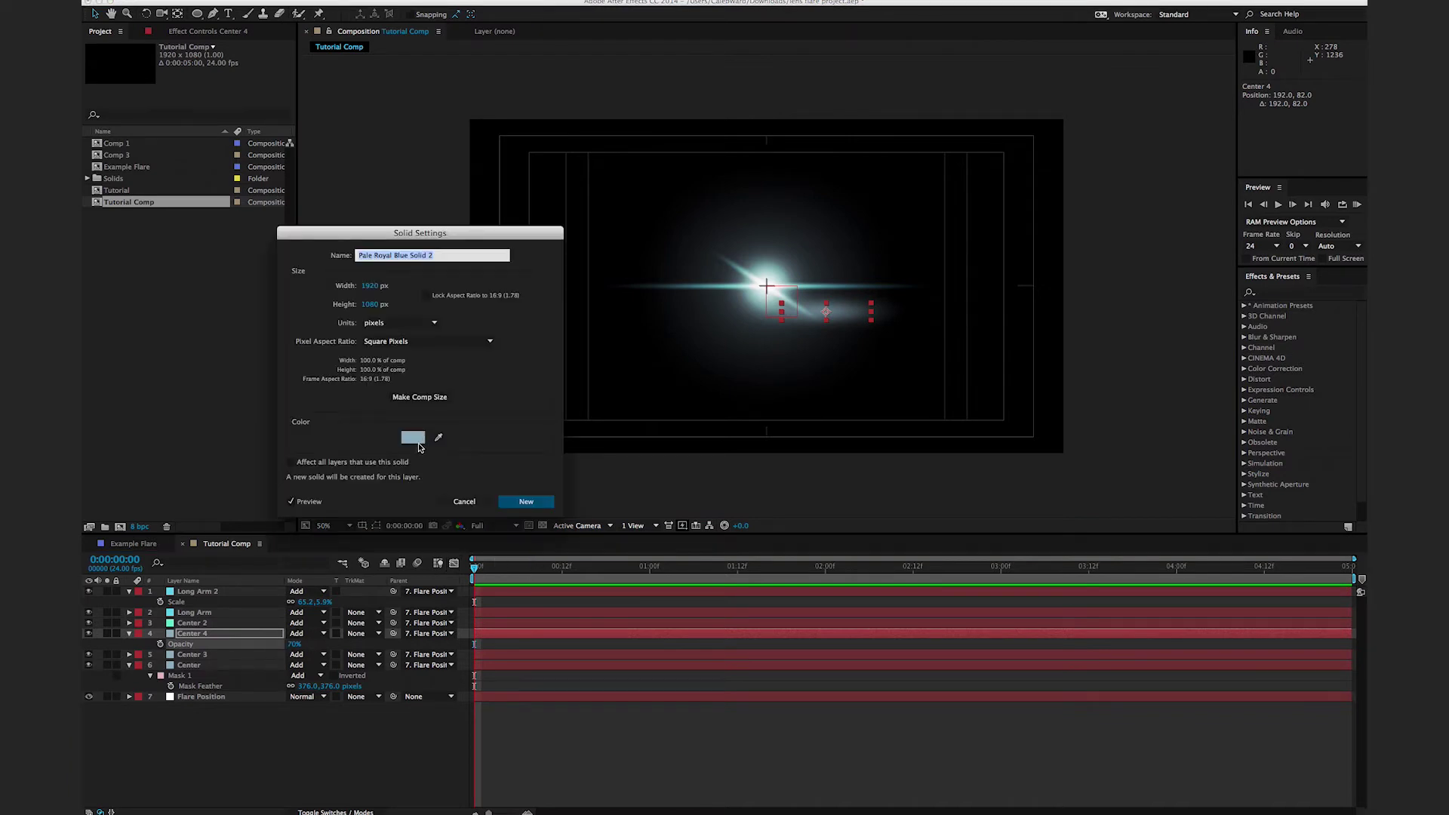
pyautogui.click(413, 438)
pyautogui.moveTo(1090, 210); pyautogui.dragTo(1096, 195)
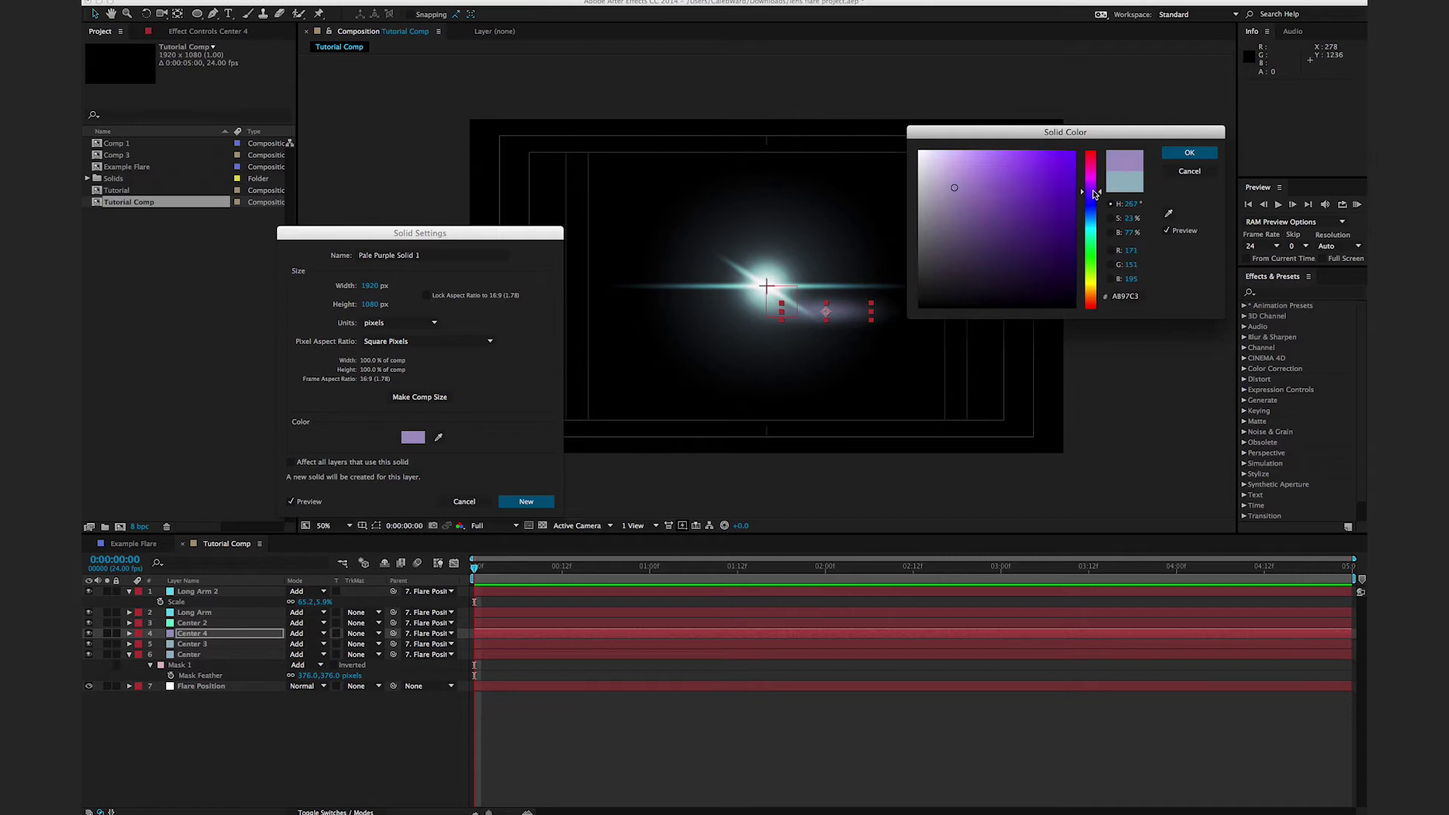
pyautogui.click(969, 216)
pyautogui.moveTo(968, 216); pyautogui.dragTo(995, 215)
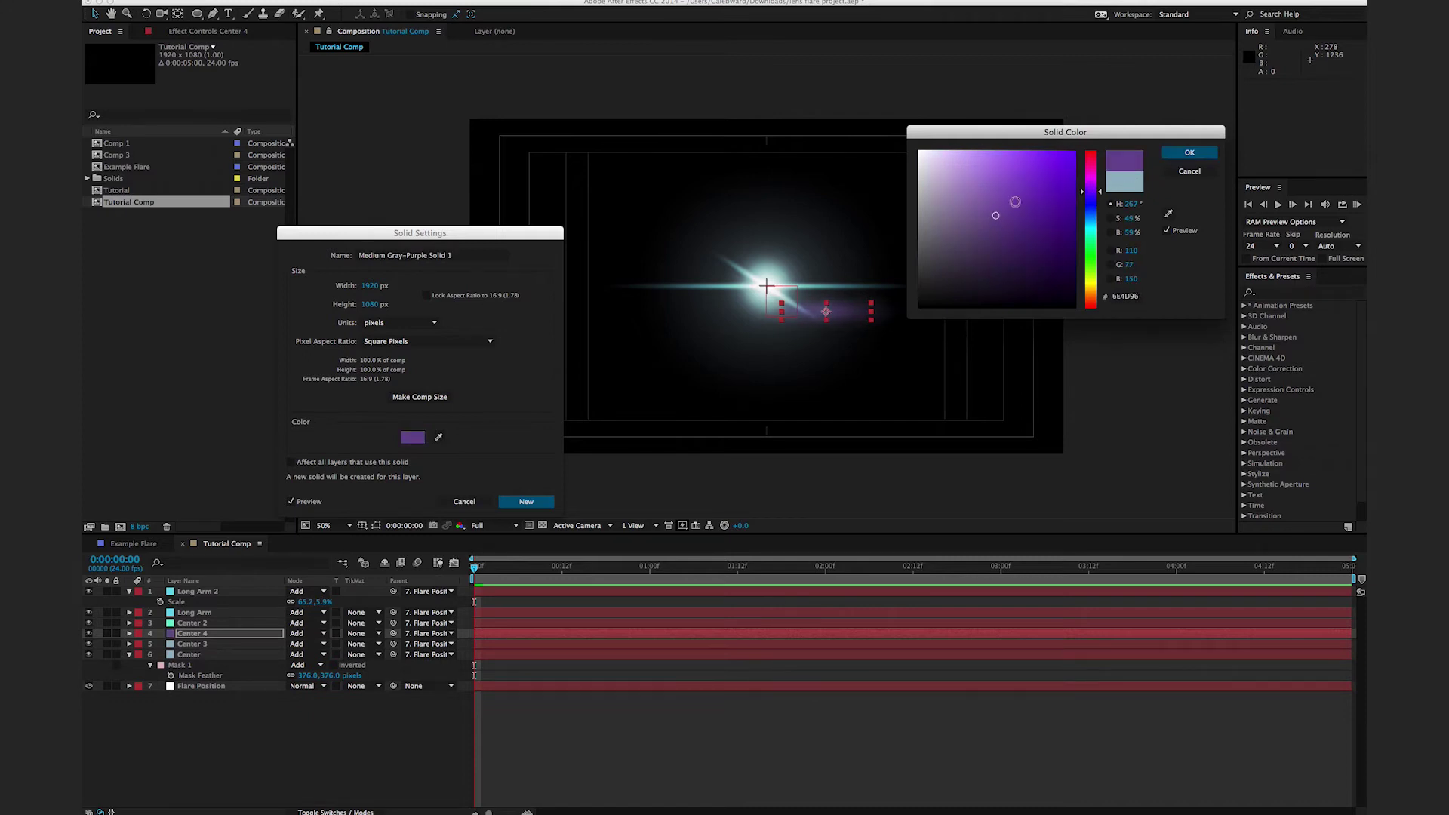
pyautogui.click(1172, 158)
pyautogui.click(526, 501)
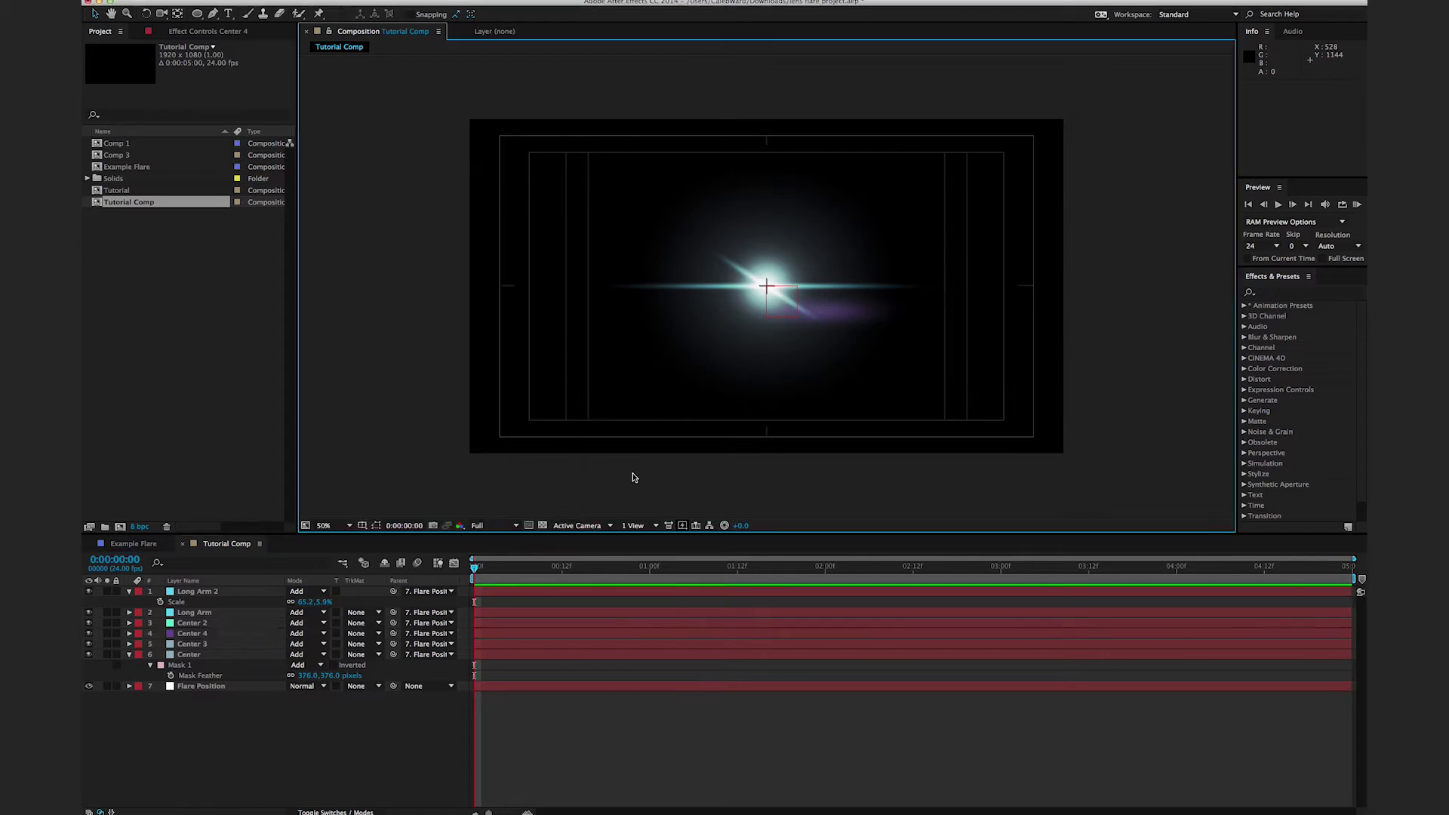
# Step: Move the Flare Position null to the upper-left area of the composition, at about 290, 180
pyautogui.click(201, 686)
pyautogui.moveTo(803, 304); pyautogui.dragTo(580, 193)
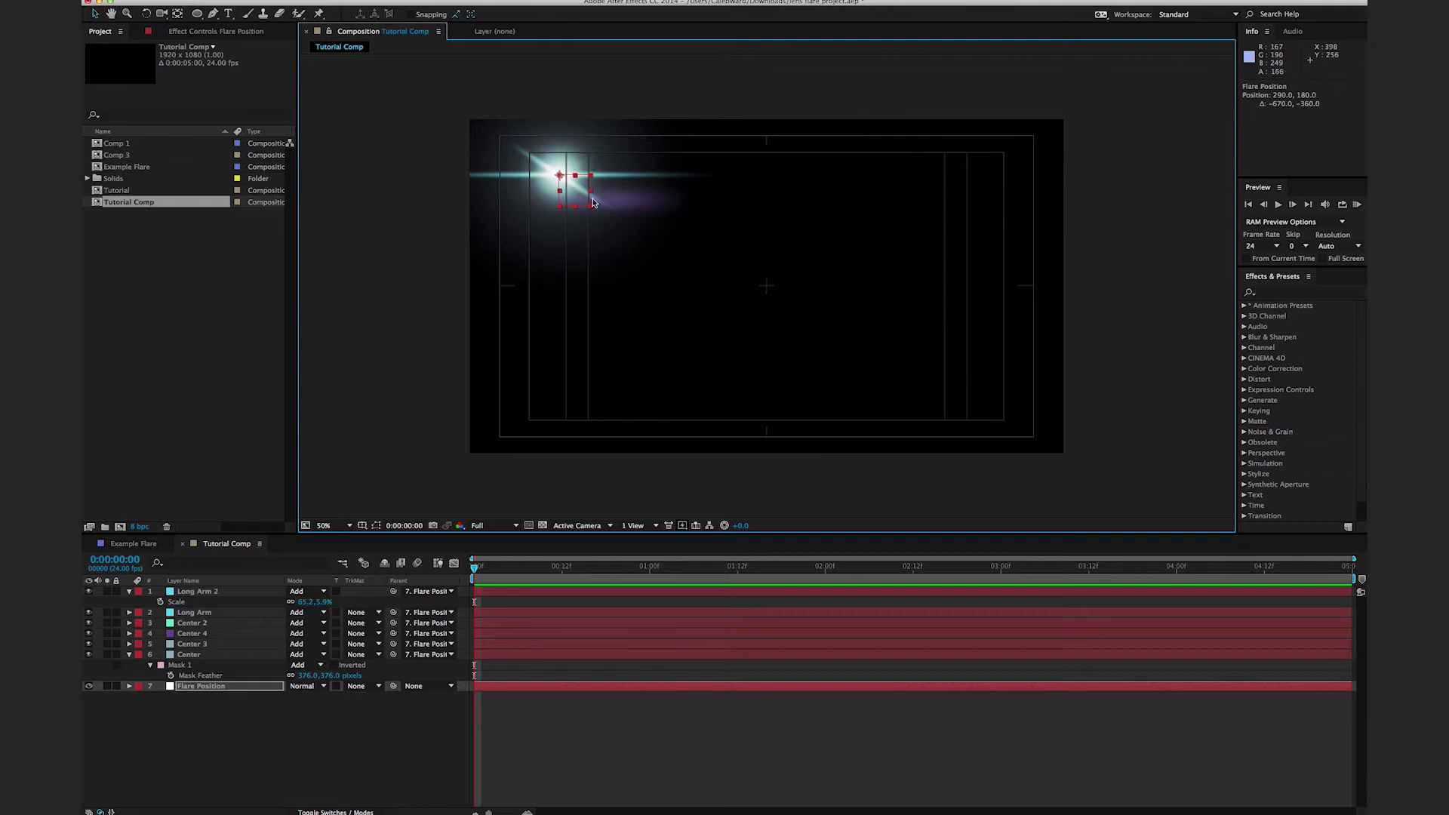
# Step: Examine how the Example Flare composition's elements react when its Flare Position null is moved to about 388, 229, and return to Tutorial Comp
pyautogui.click(128, 544)
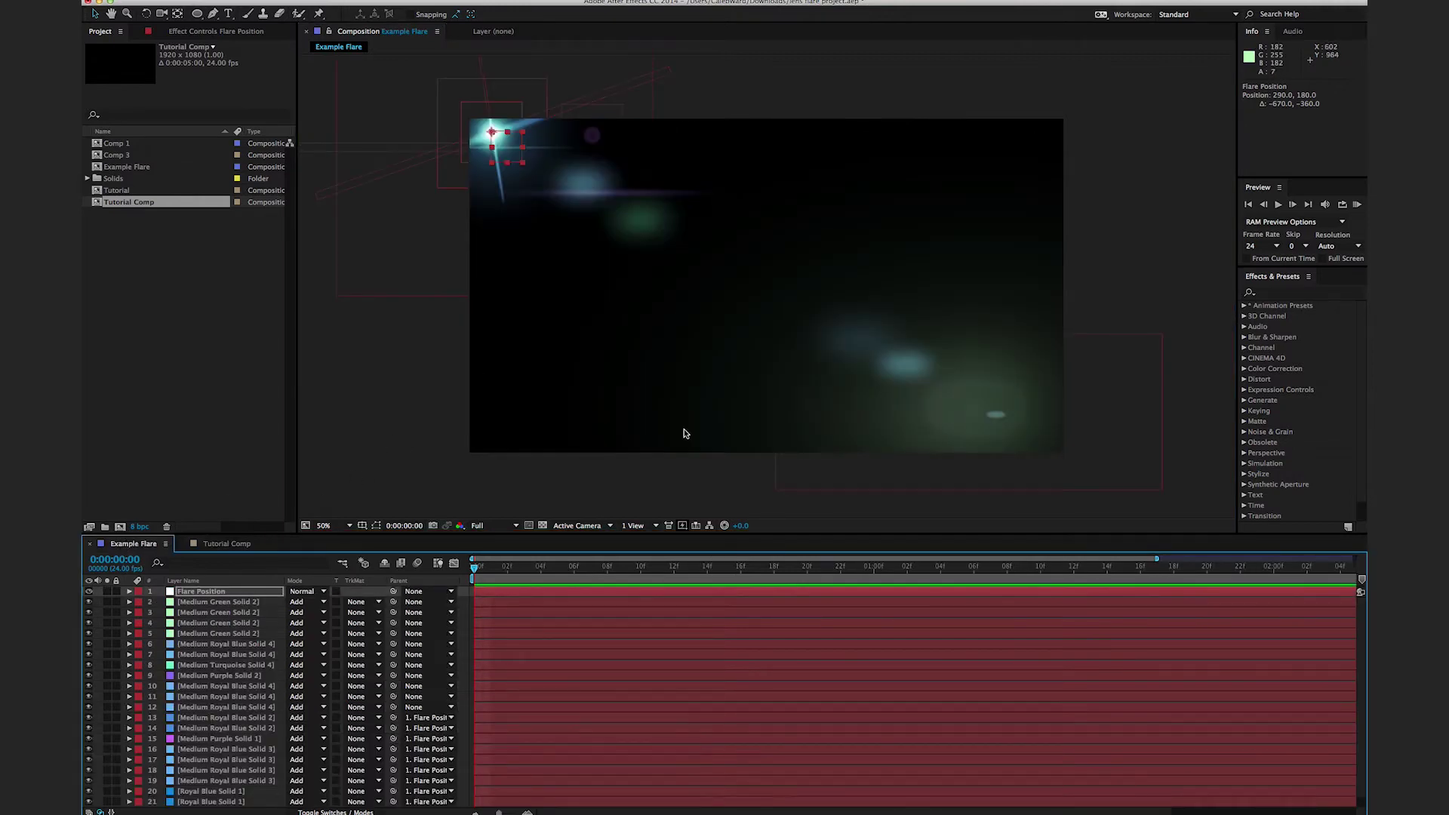
pyautogui.moveTo(509, 160); pyautogui.dragTo(596, 201)
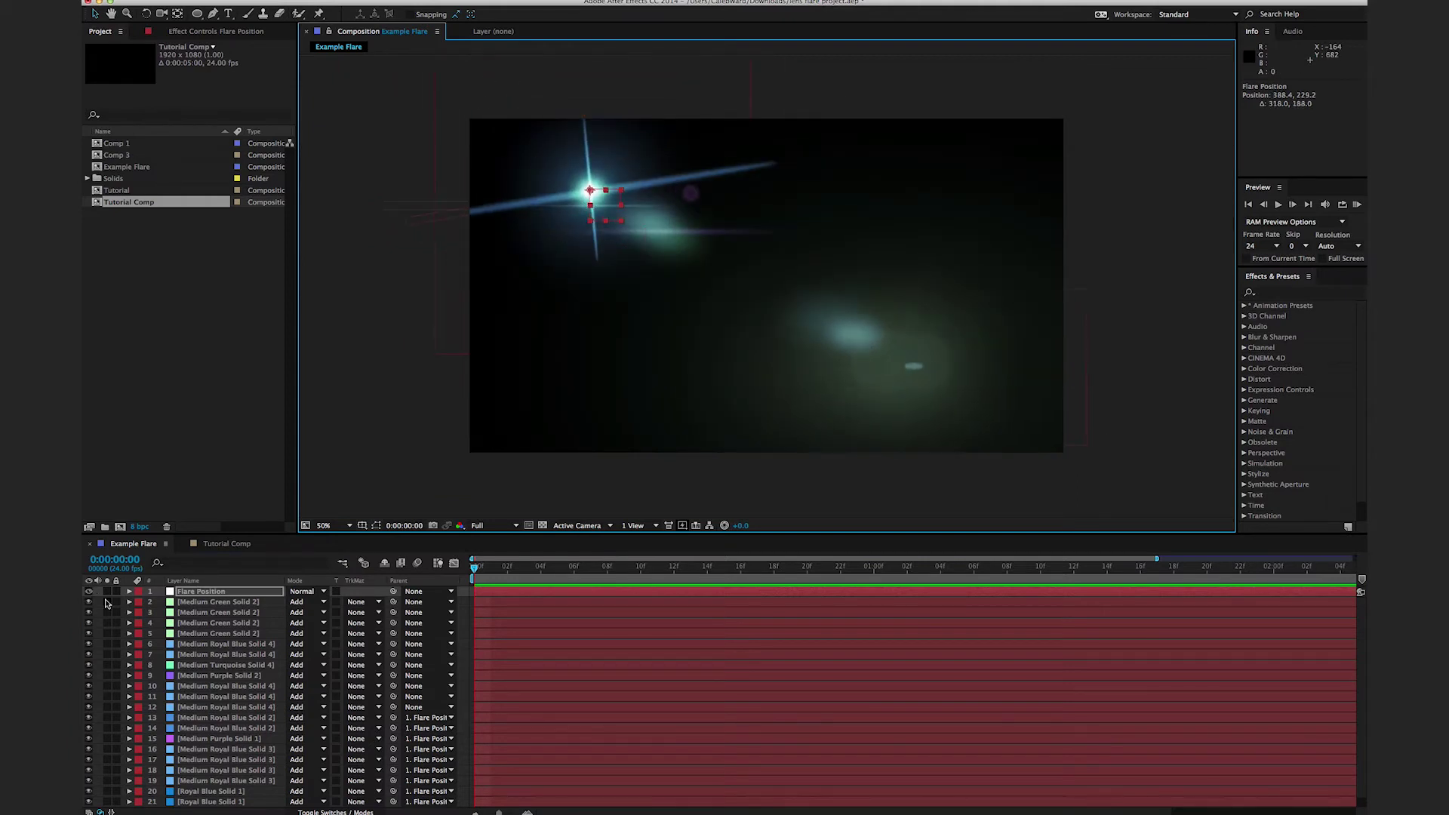
pyautogui.click(239, 547)
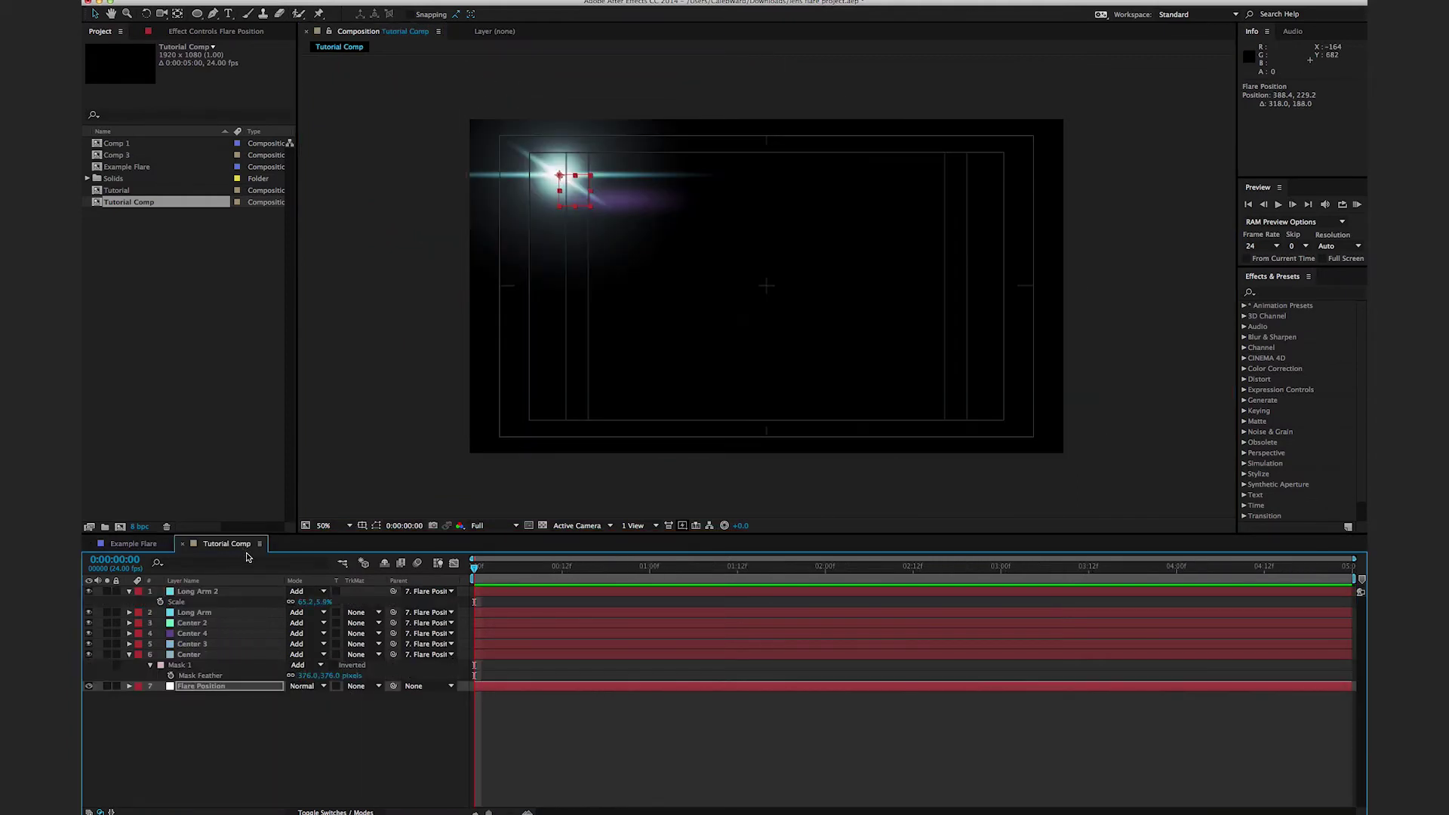
# Step: Create a 1920 × 1080 px solid in light green, 95D4A8
pyautogui.press('super+y')
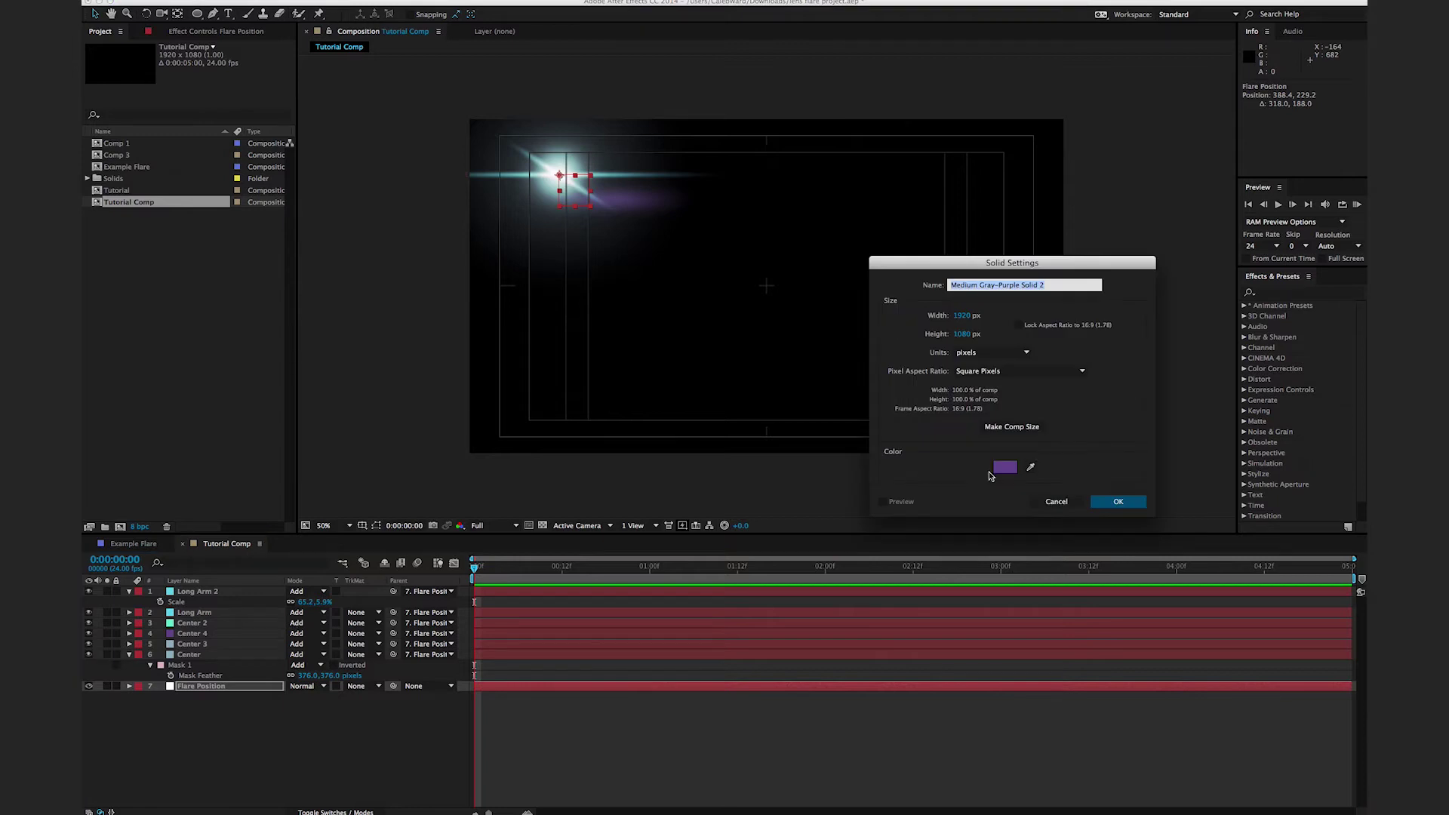
pyautogui.click(1000, 471)
pyautogui.click(1095, 249)
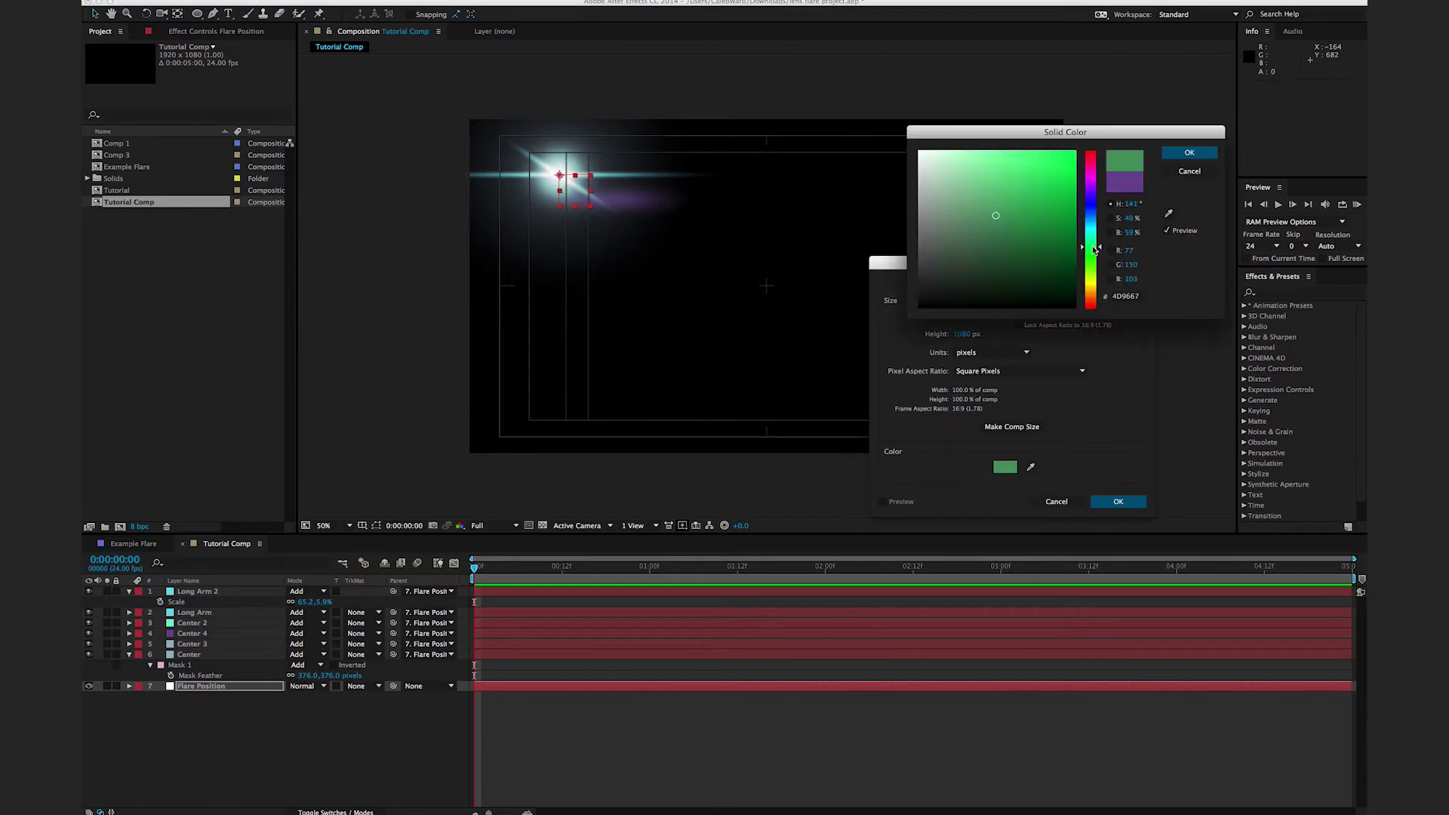
pyautogui.moveTo(1005, 227); pyautogui.dragTo(966, 177)
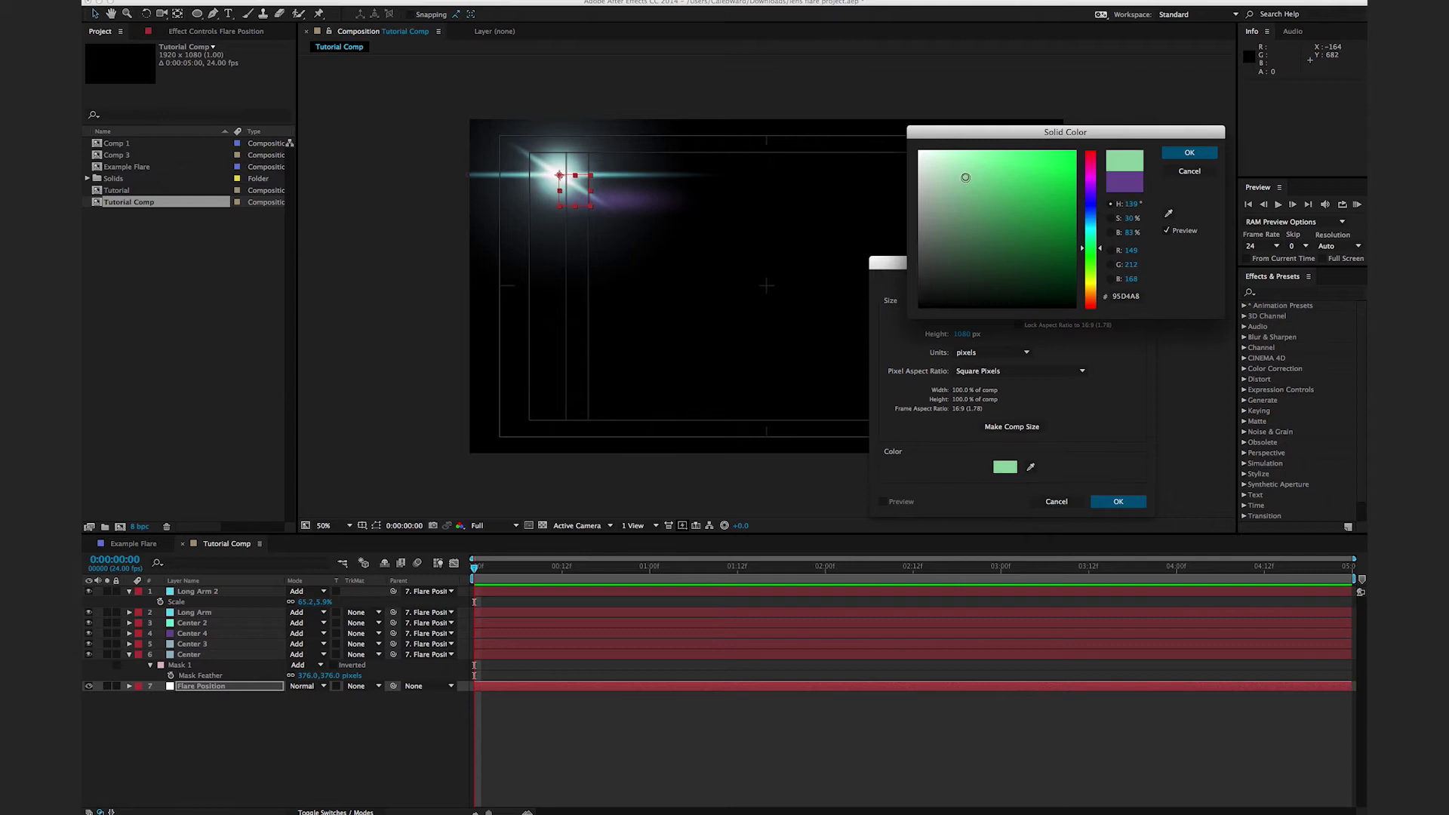
pyautogui.click(1189, 152)
pyautogui.click(1118, 501)
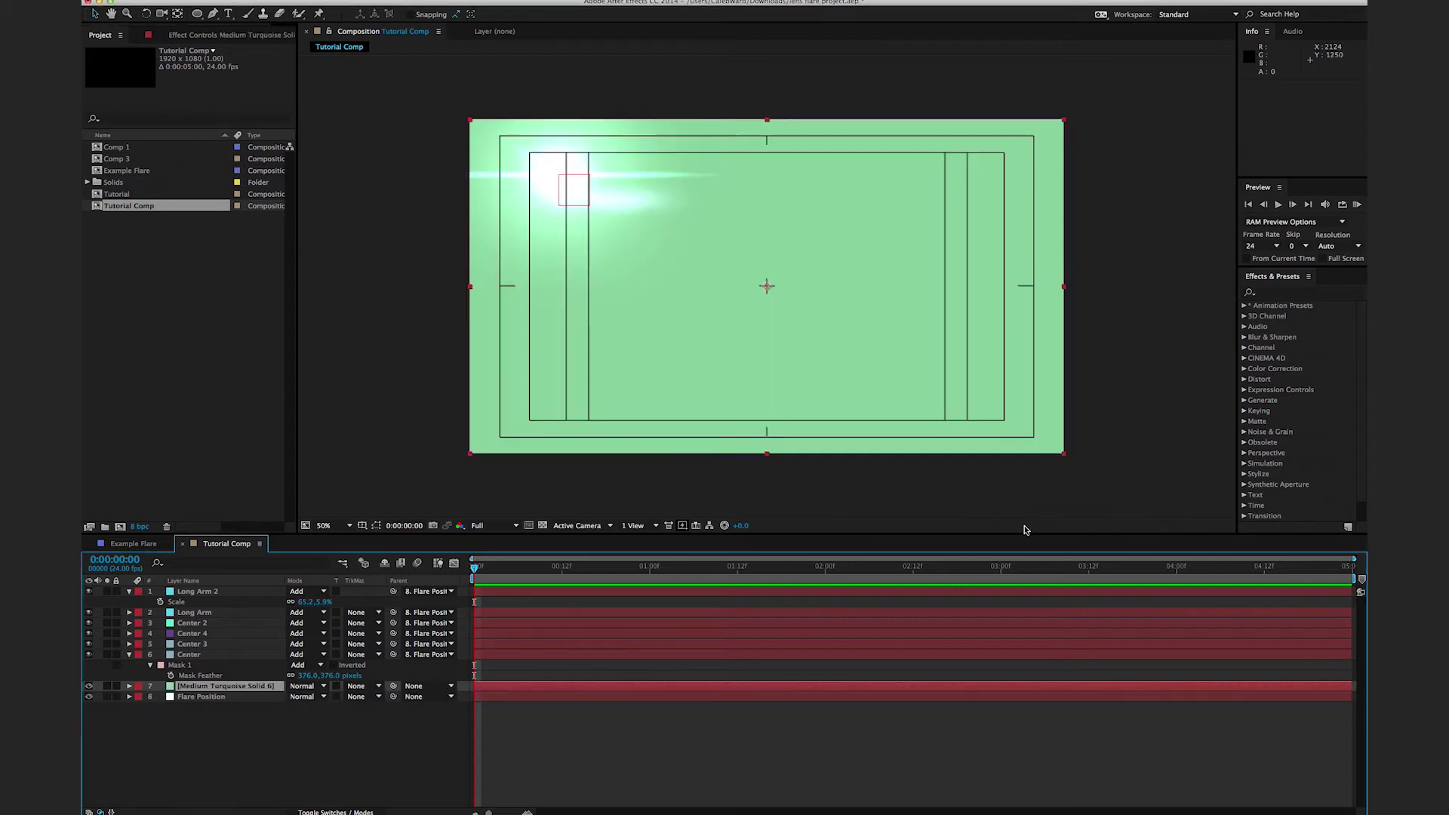
# Step: Mask the green solid with a centred ellipse about 490 by 284 px and feather the mask by 353 pixels
pyautogui.click(197, 14)
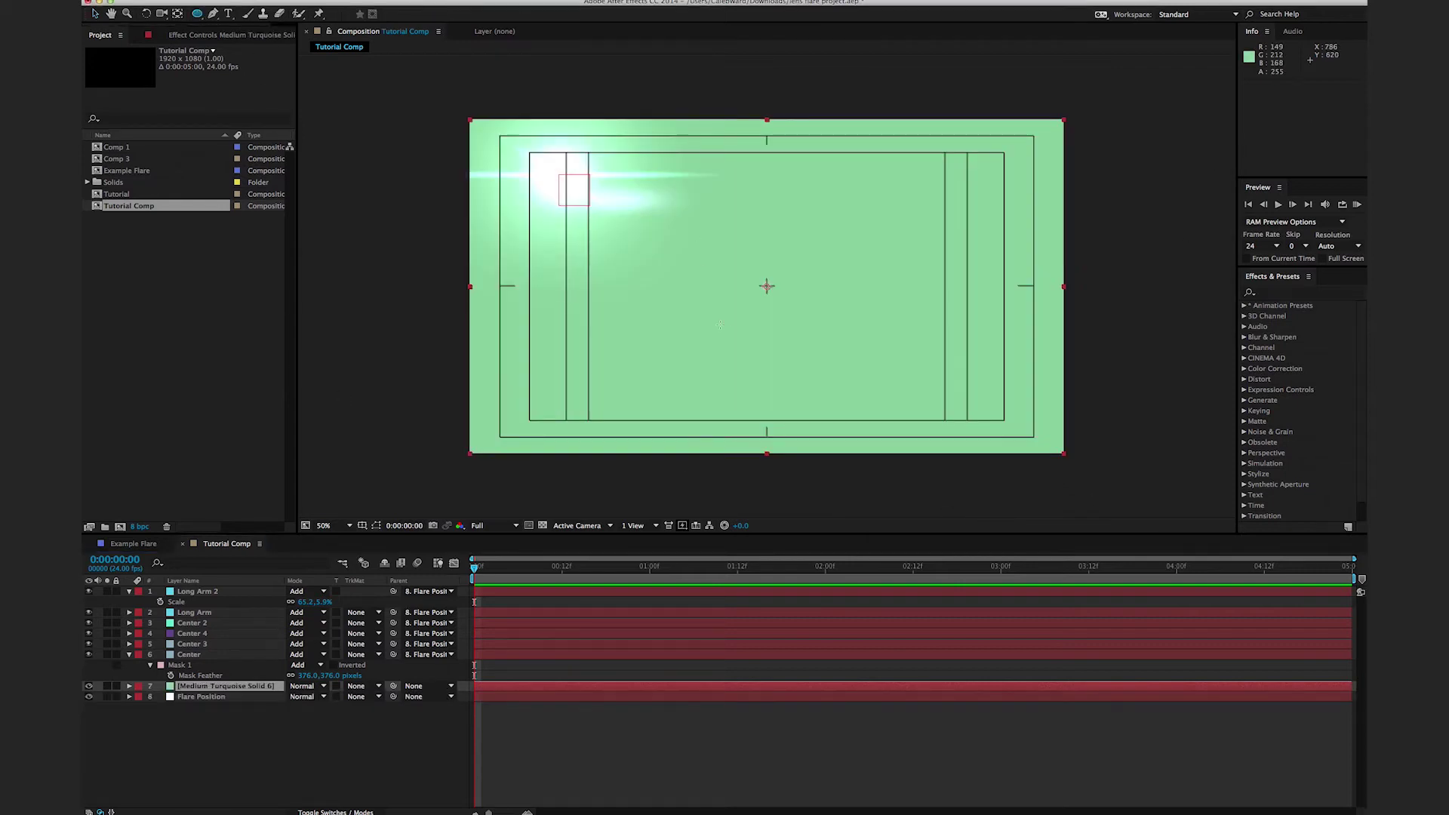
pyautogui.moveTo(688, 240); pyautogui.dragTo(841, 327)
pyautogui.press('f')
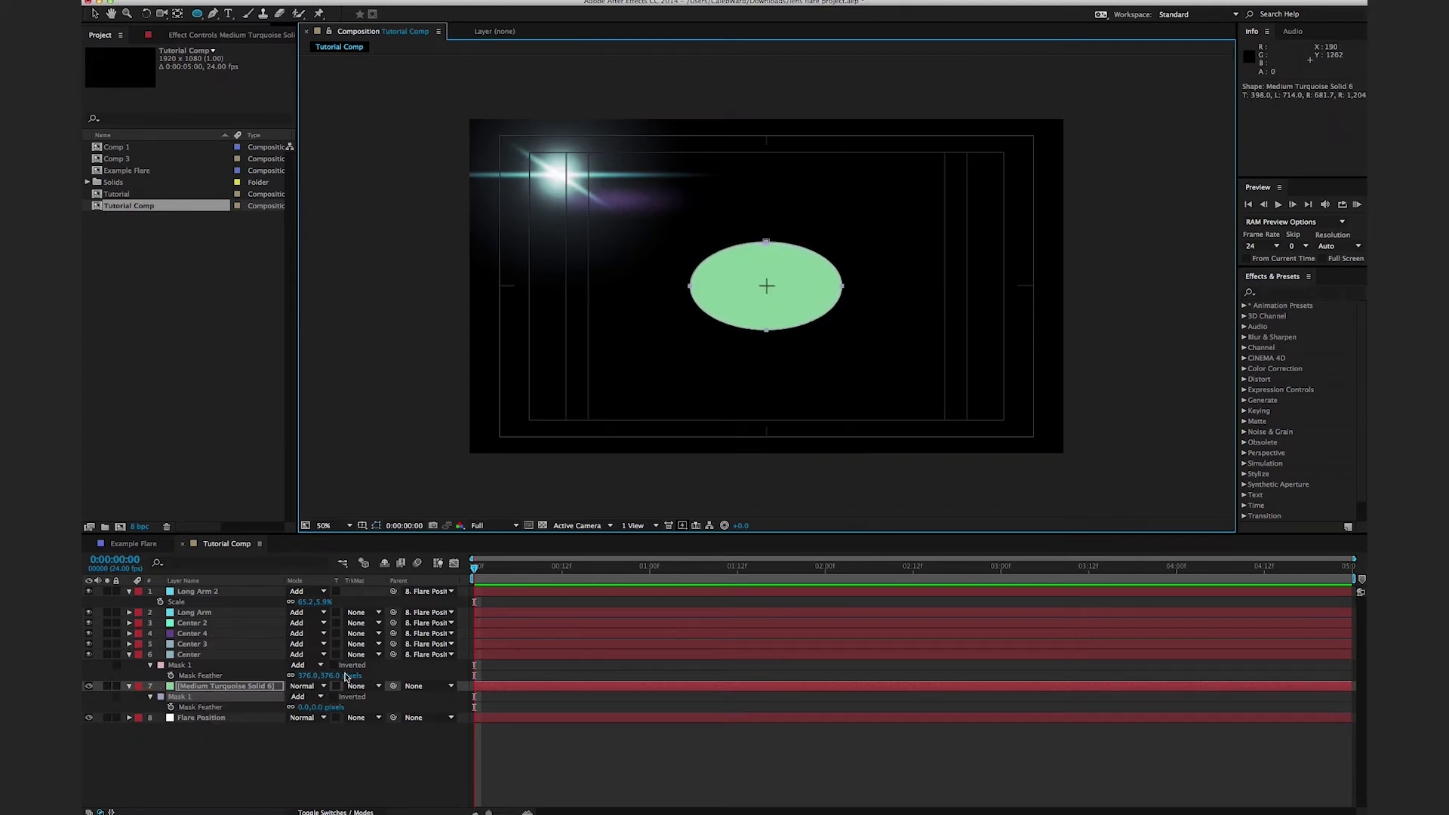
pyautogui.moveTo(320, 710); pyautogui.dragTo(507, 681)
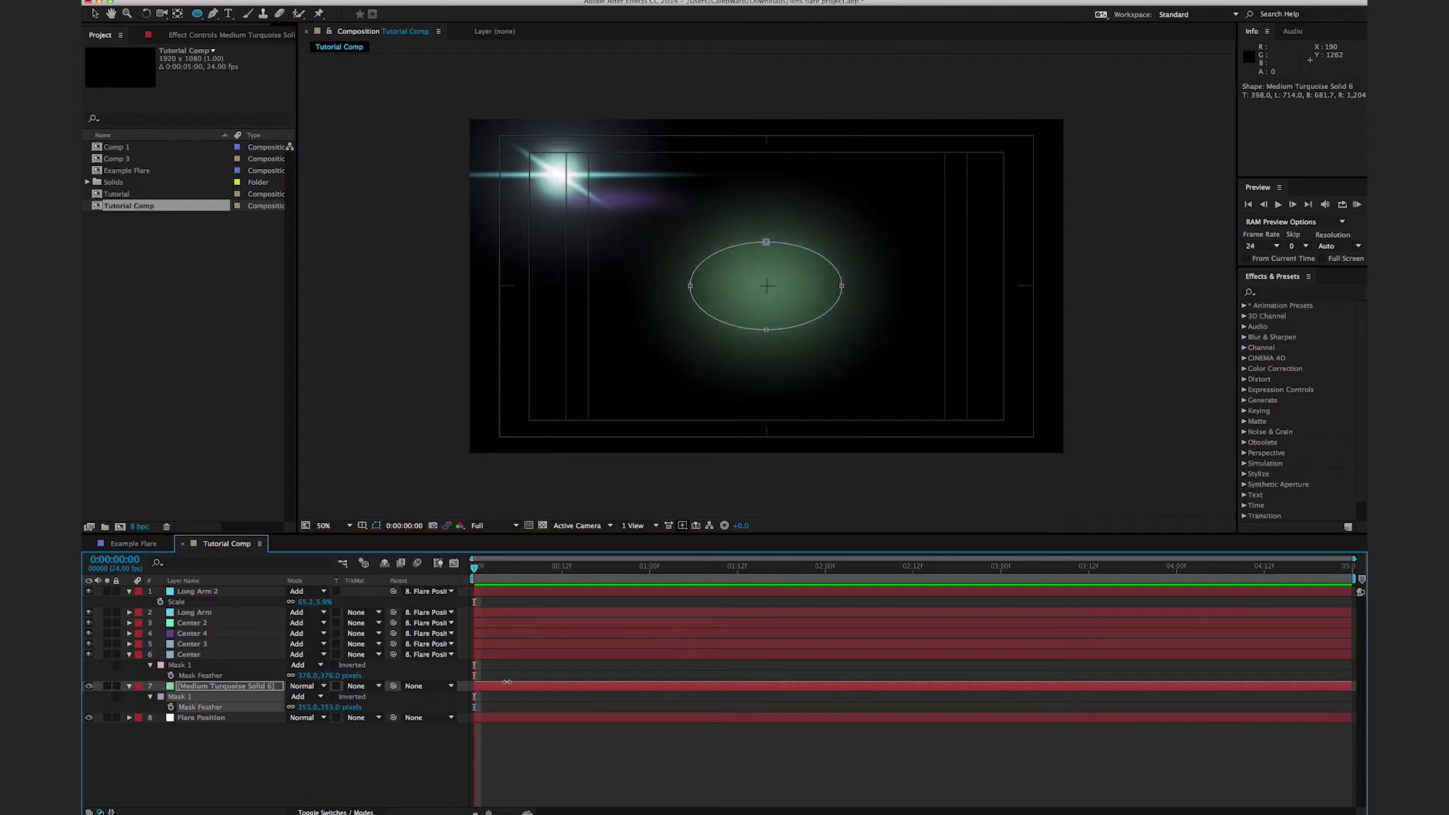
# Step: Set the green solid's opacity to 49% and its blending mode to Add
pyautogui.press('t')
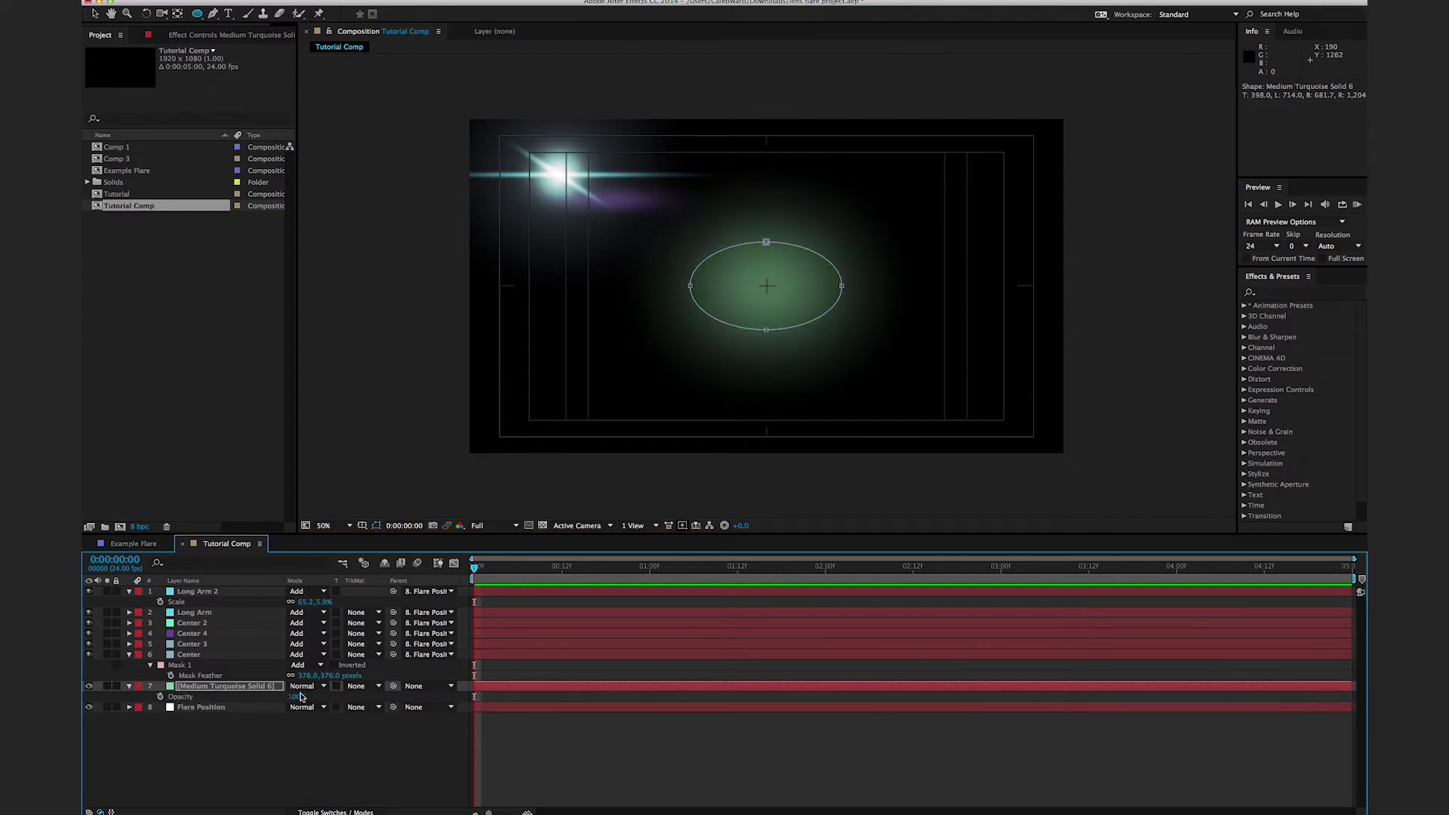
pyautogui.moveTo(295, 699); pyautogui.dragTo(268, 703)
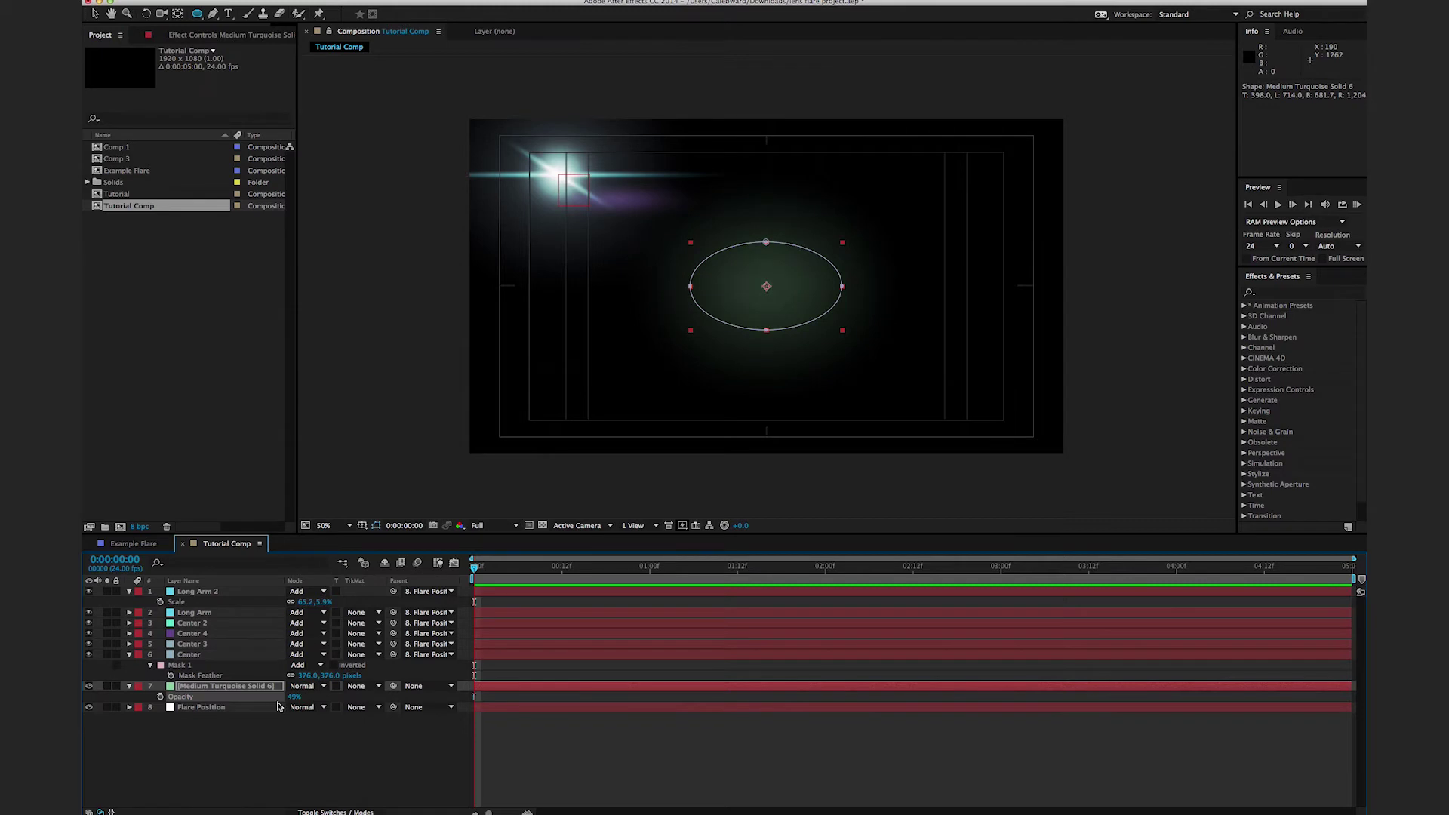
pyautogui.click(303, 690)
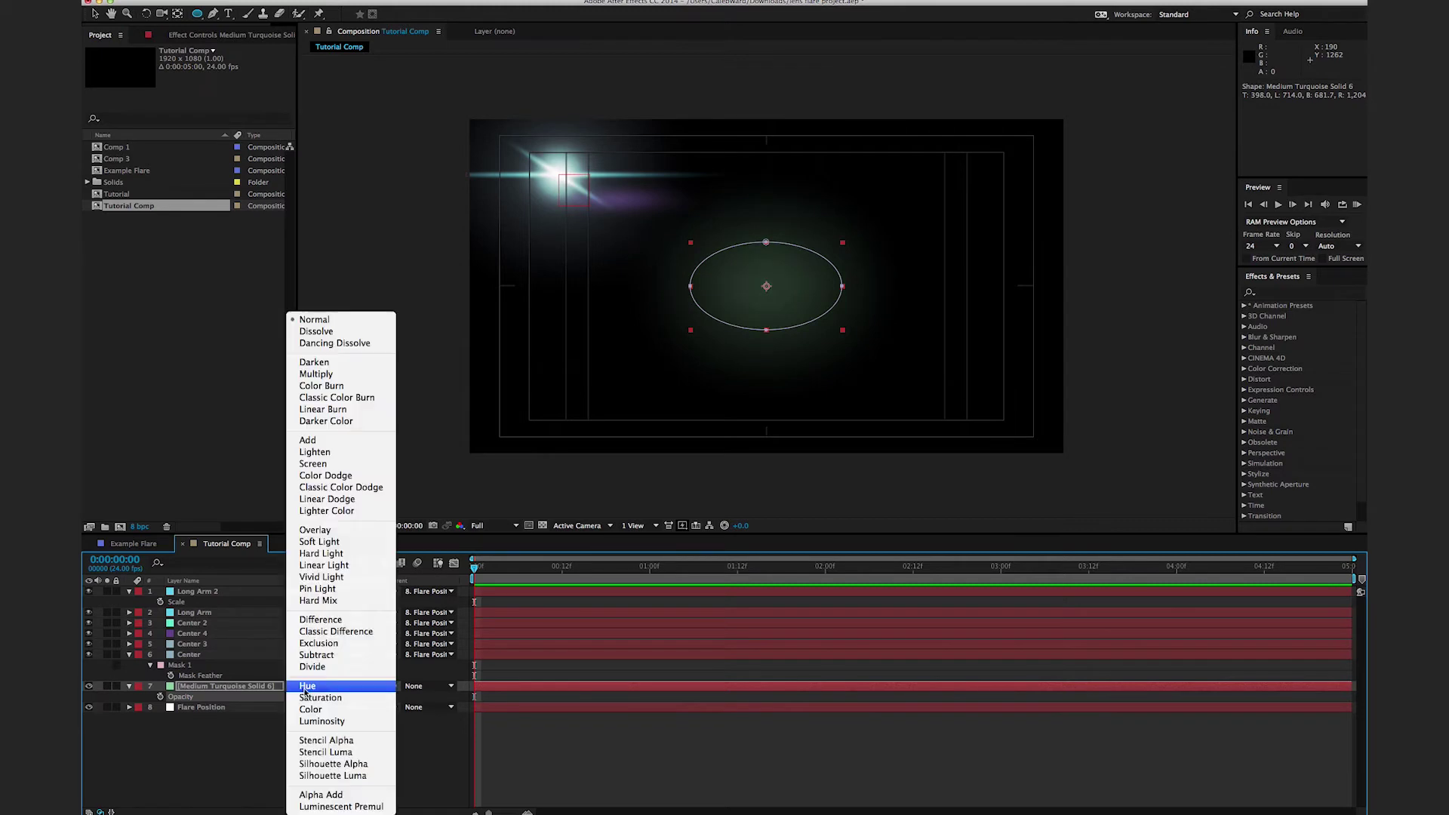
pyautogui.click(357, 440)
pyautogui.press('v')
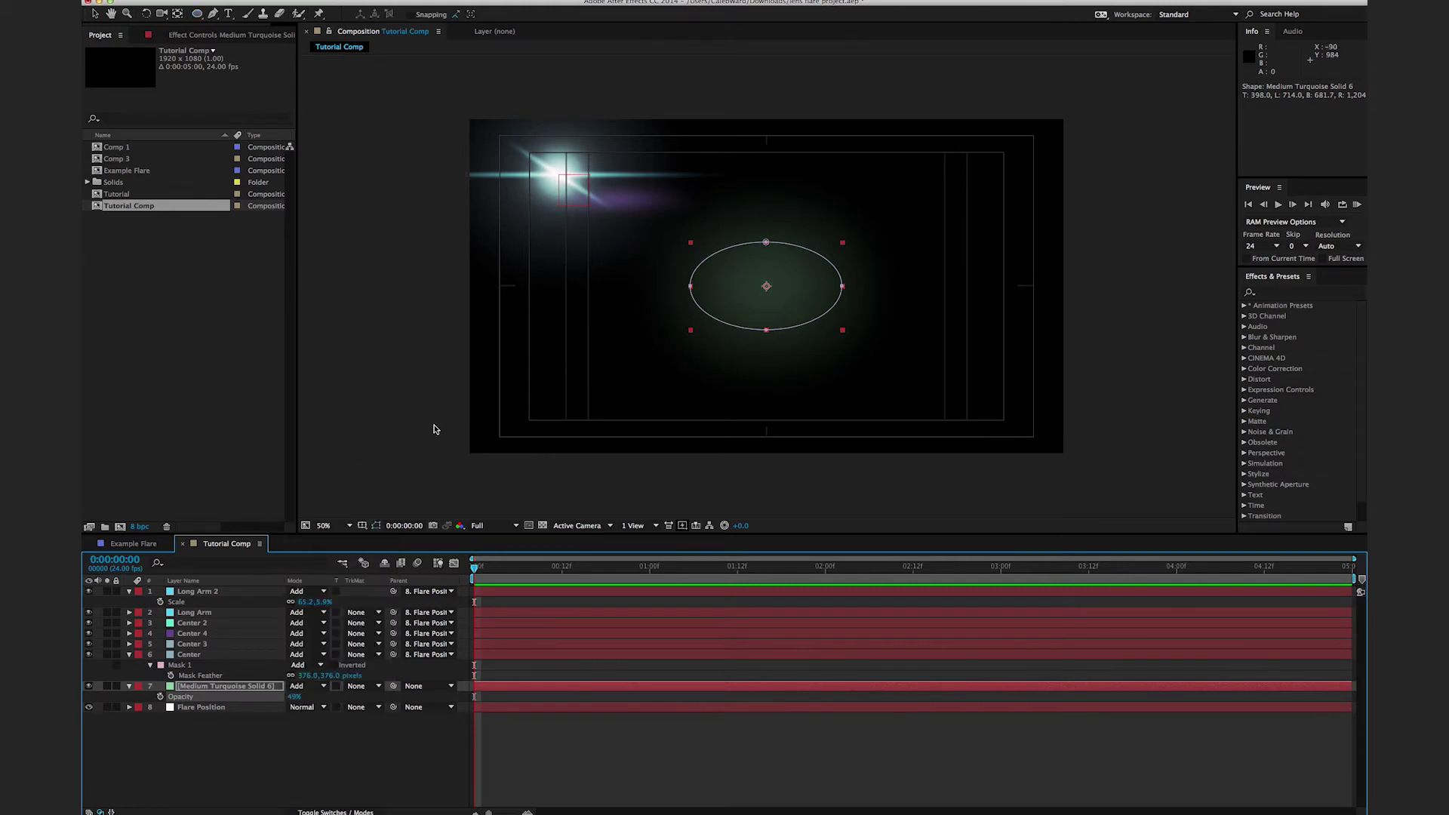
pyautogui.click(381, 452)
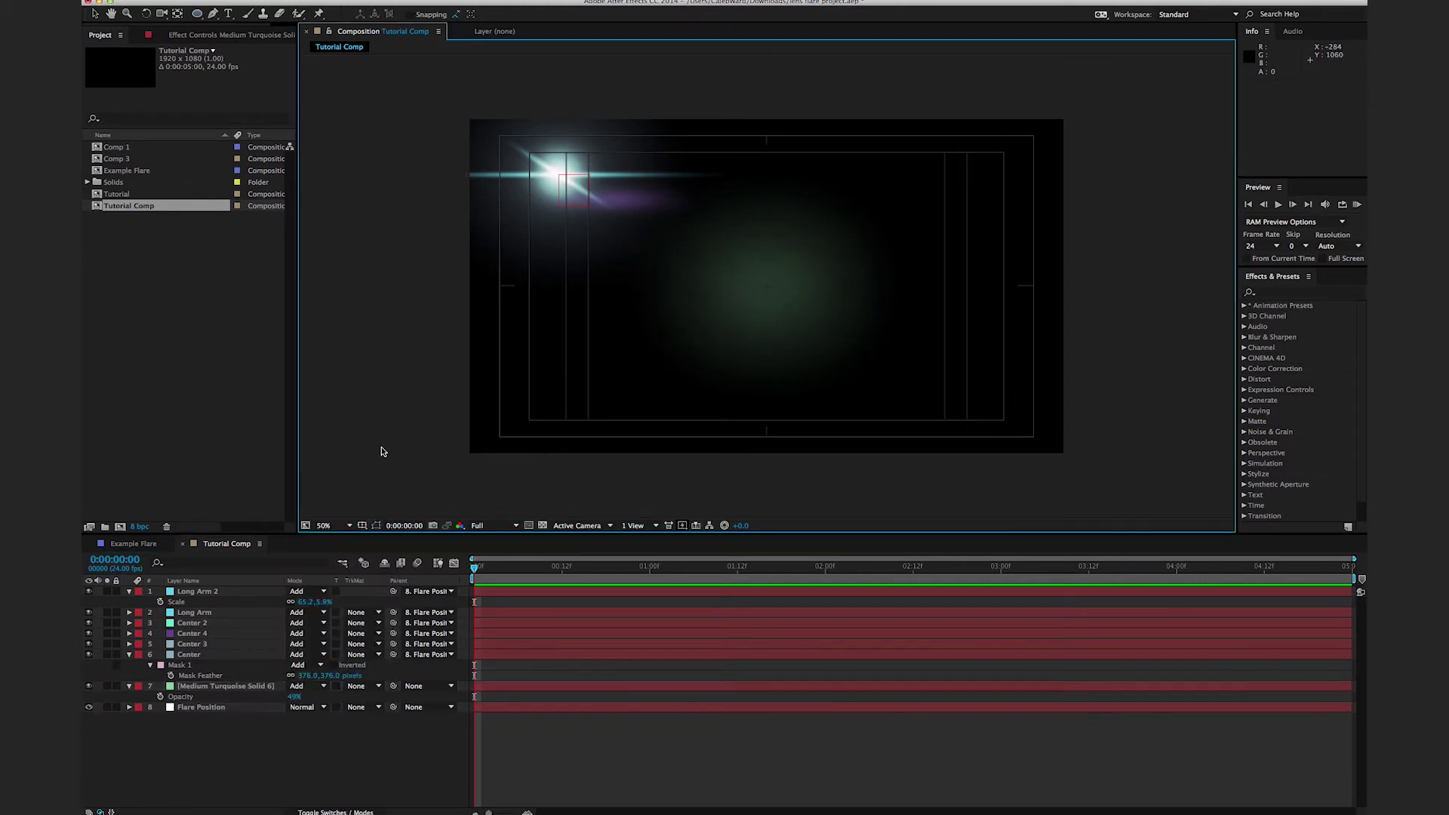
# Step: Separate the Position dimensions of the green solid and the Flare Position null into X and Y
pyautogui.click(780, 297)
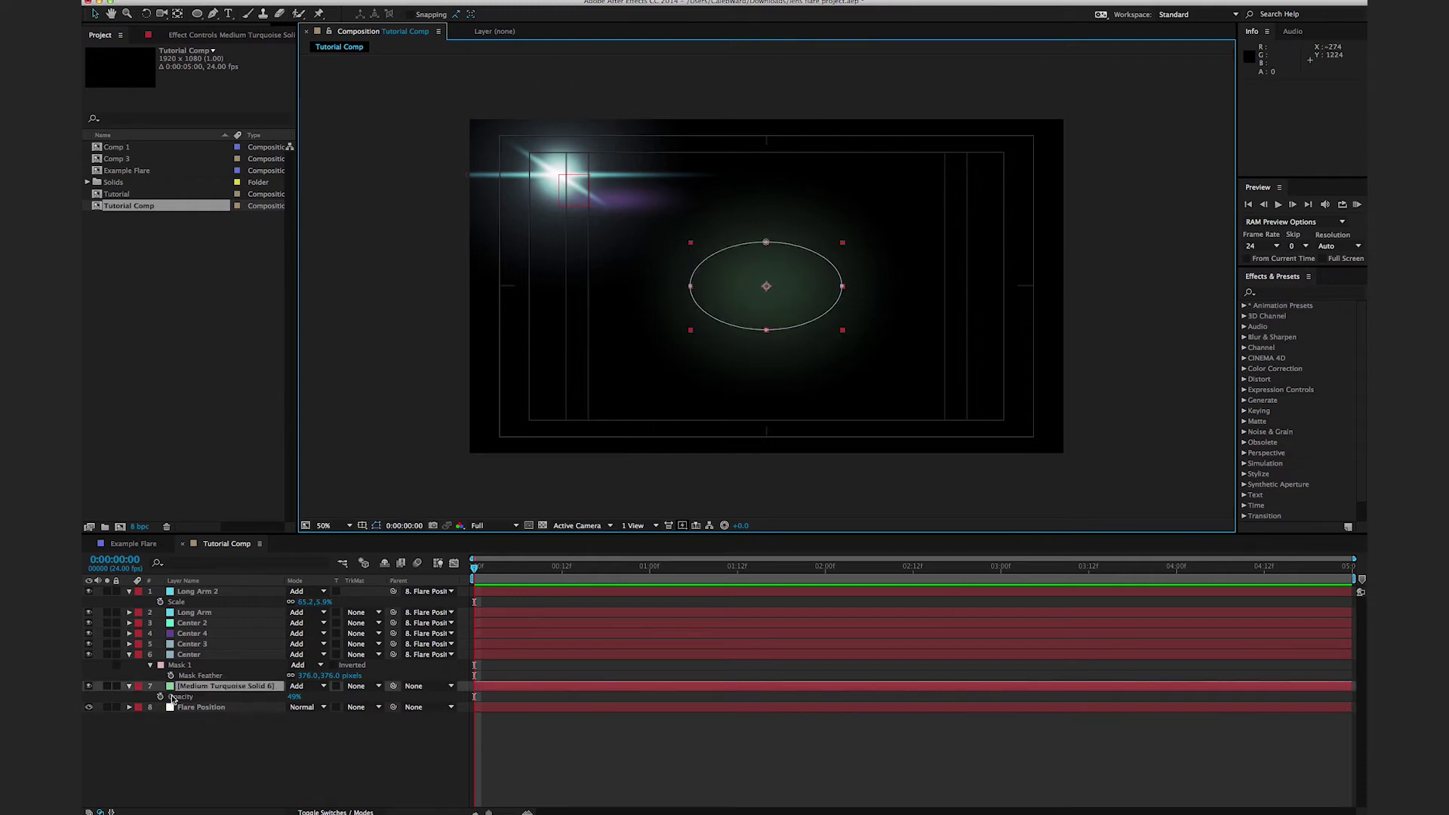
pyautogui.press('p')
pyautogui.click(200, 707)
pyautogui.press('p')
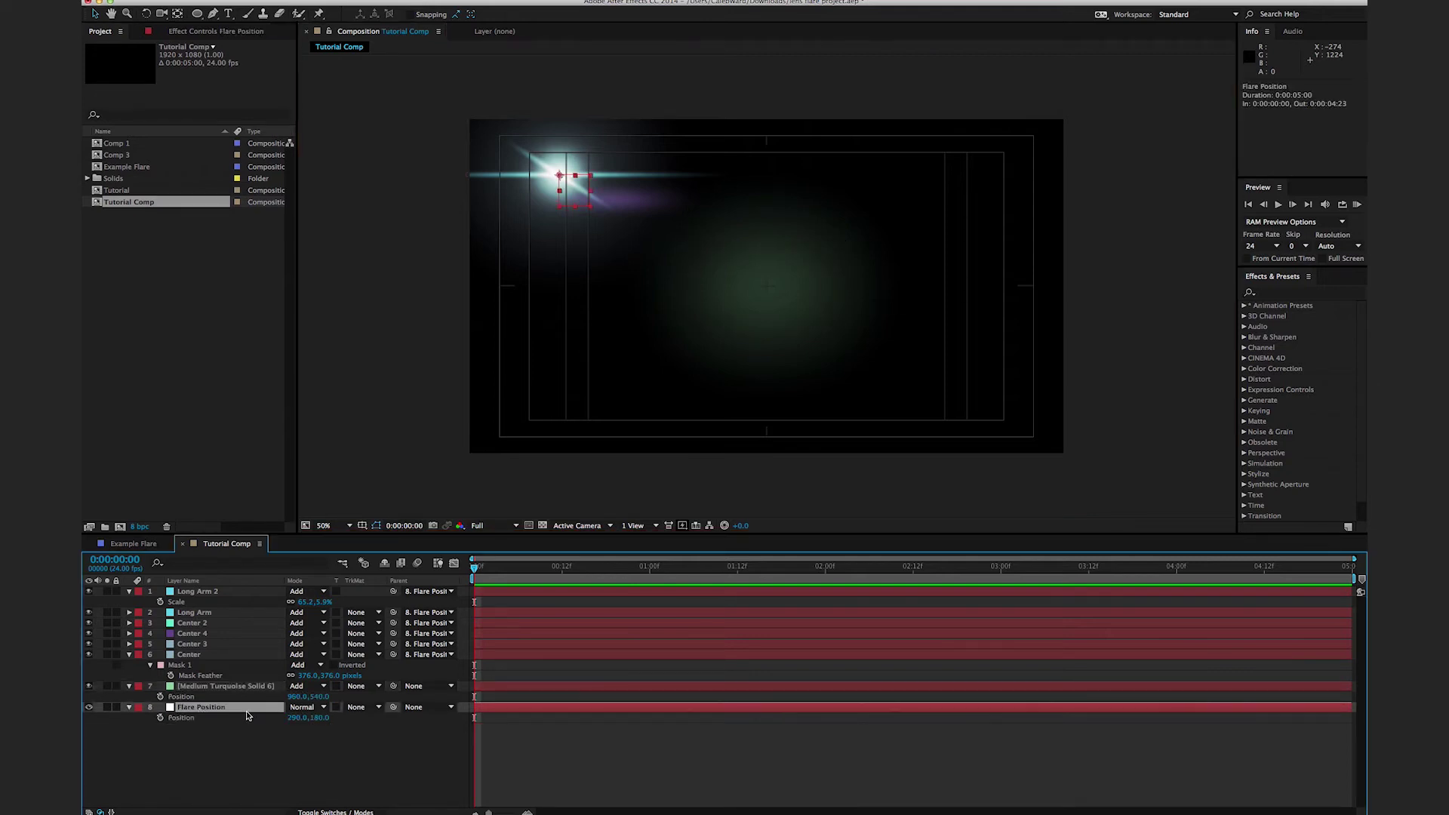
pyautogui.rightClick(204, 702)
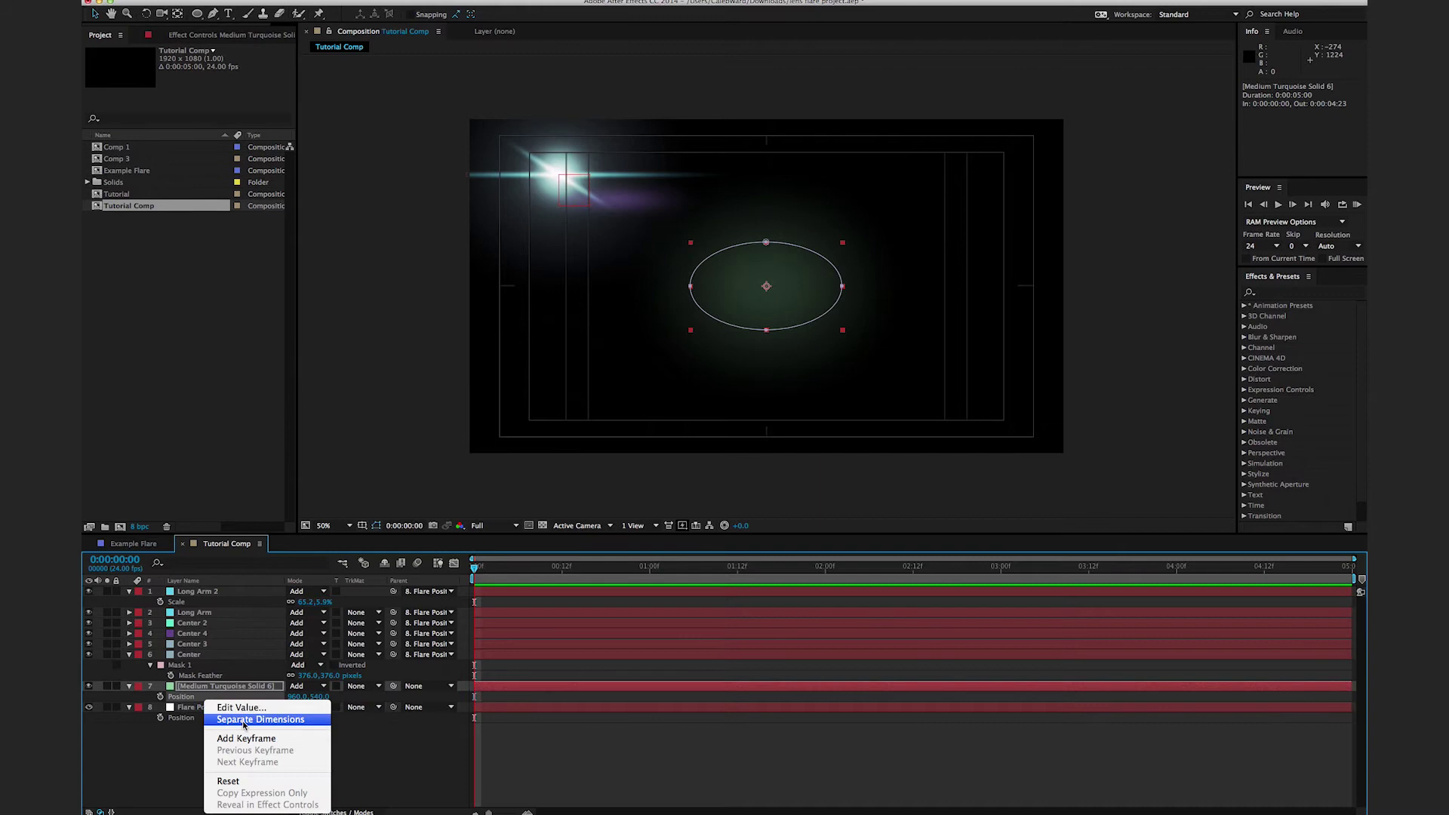
pyautogui.click(220, 719)
pyautogui.rightClick(217, 731)
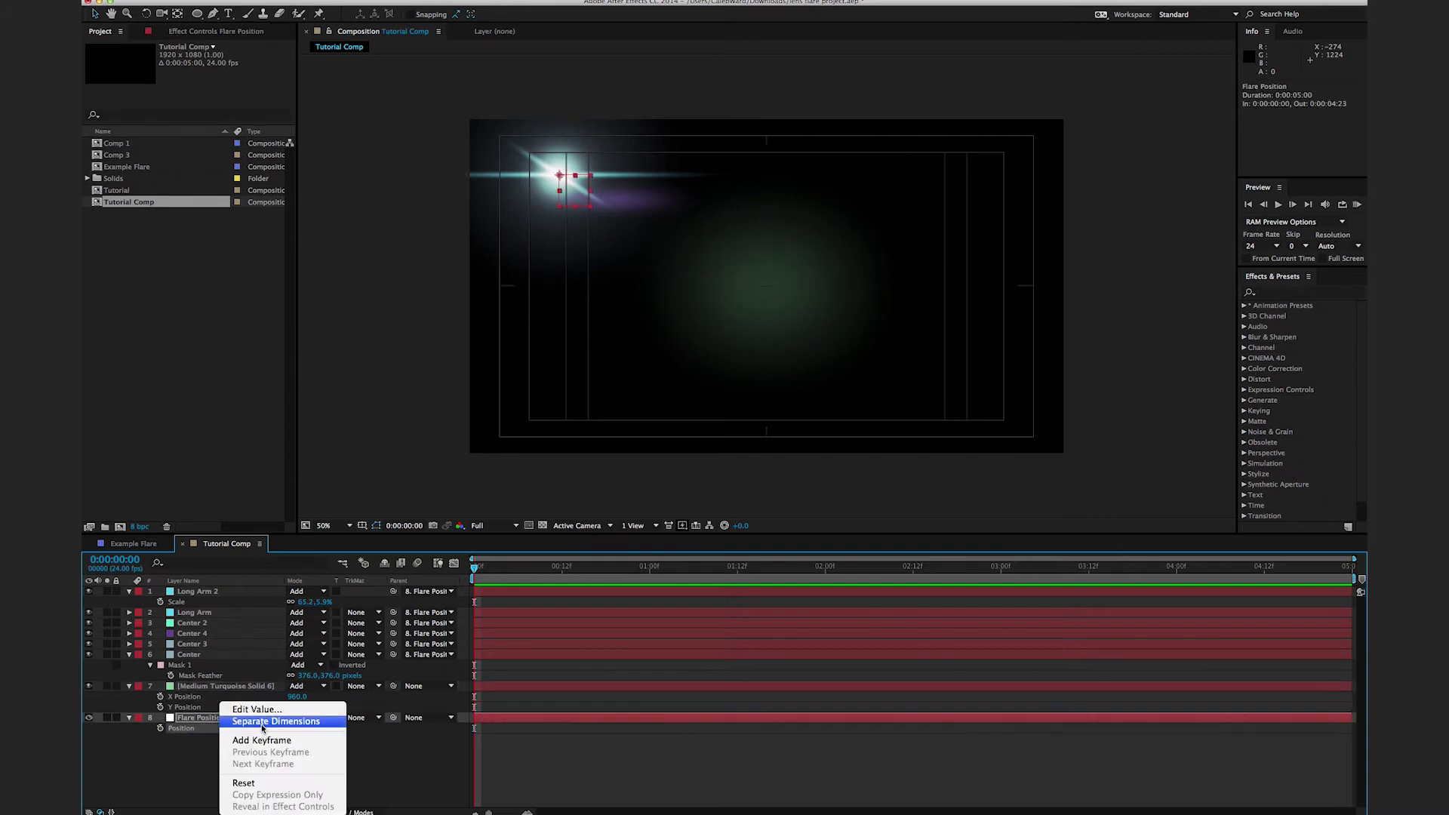
pyautogui.click(261, 721)
pyautogui.click(299, 768)
# Step: Rename the green solid layer as Negative Object
pyautogui.click(225, 688)
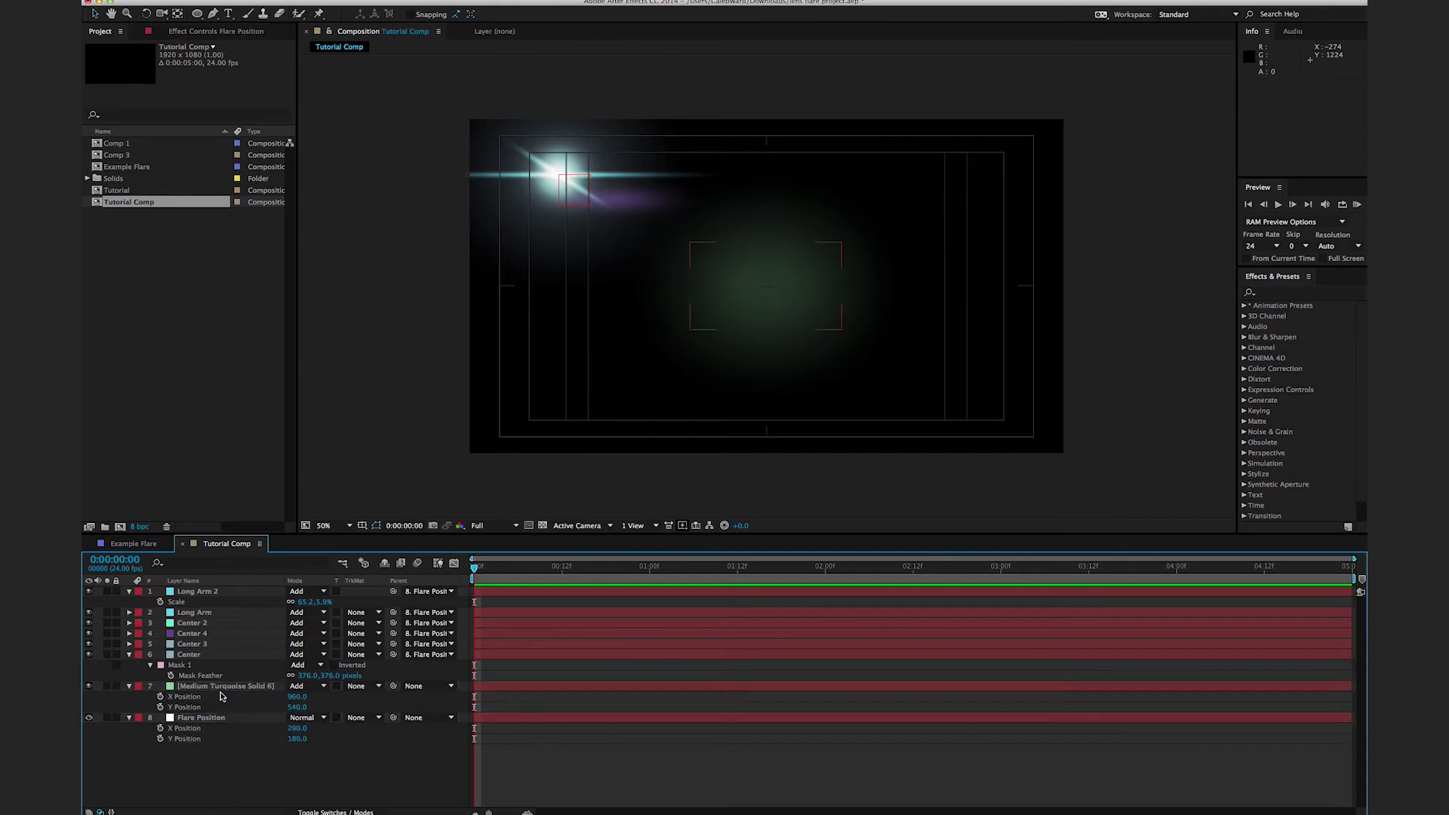
pyautogui.press('Return')
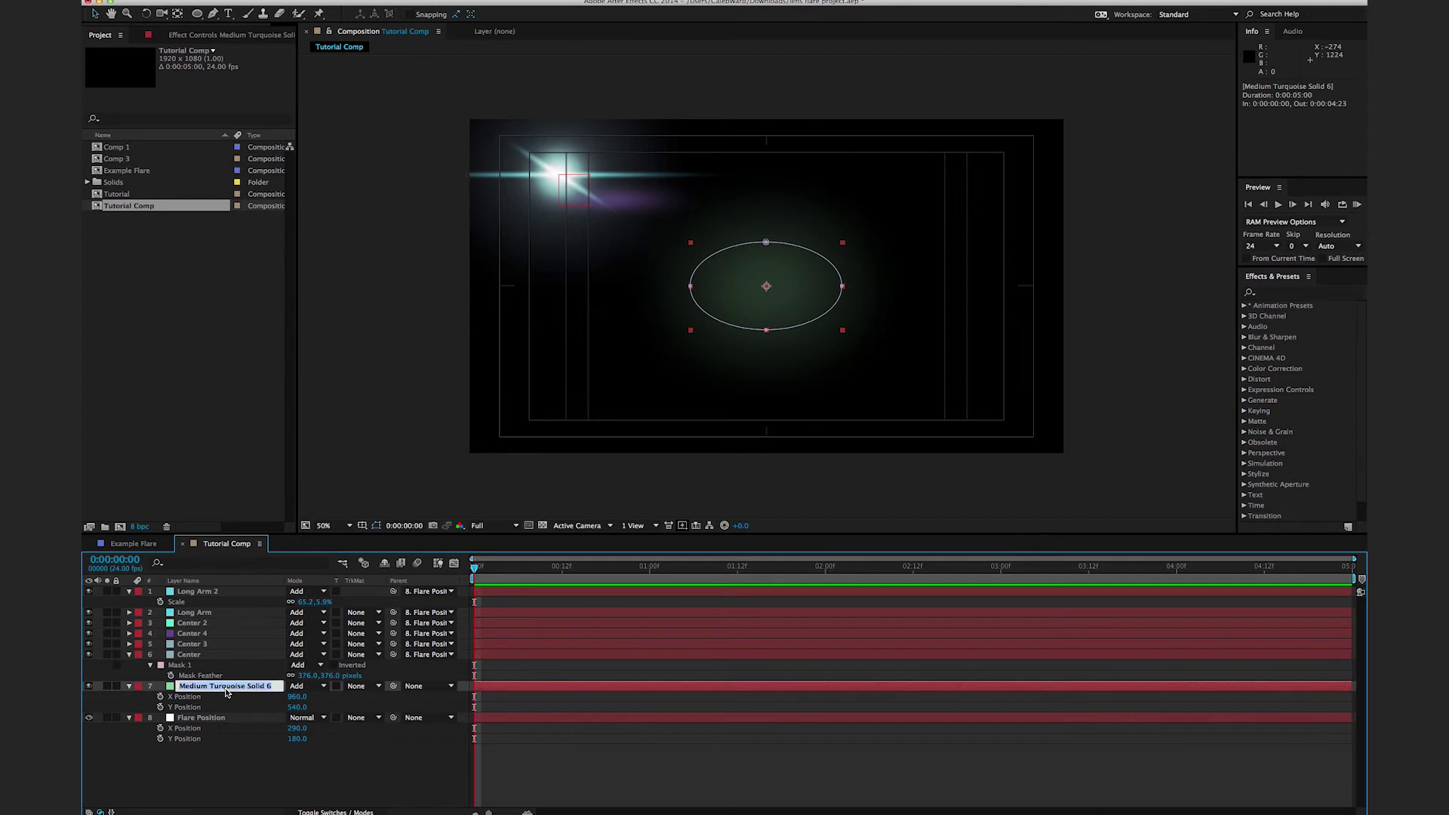
pyautogui.write('Negative Object')
pyautogui.click(309, 774)
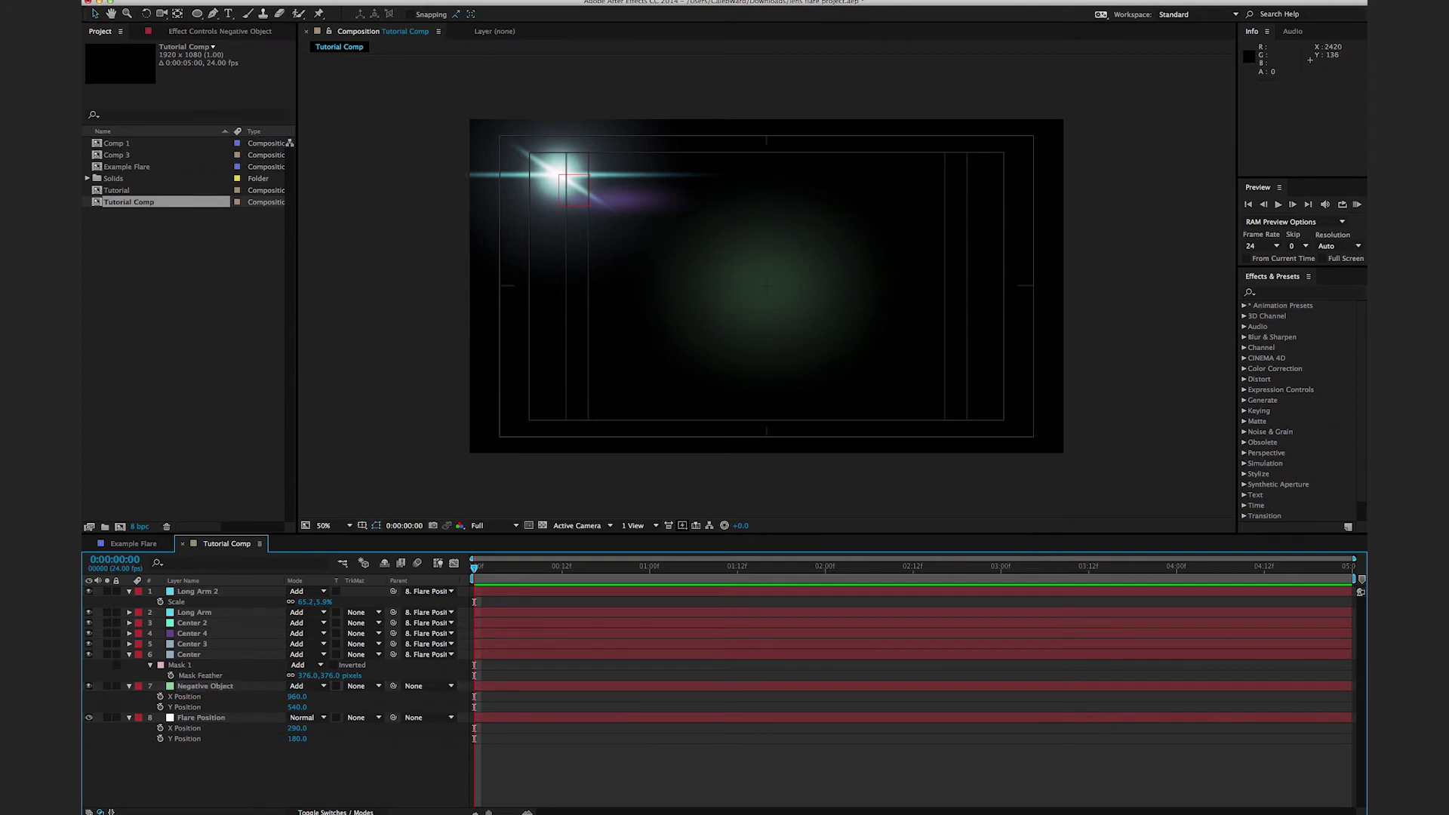
# Step: Search the effects for Slider and apply Slider Control to the Negative Object layer
pyautogui.click(1314, 296)
pyautogui.write('S')
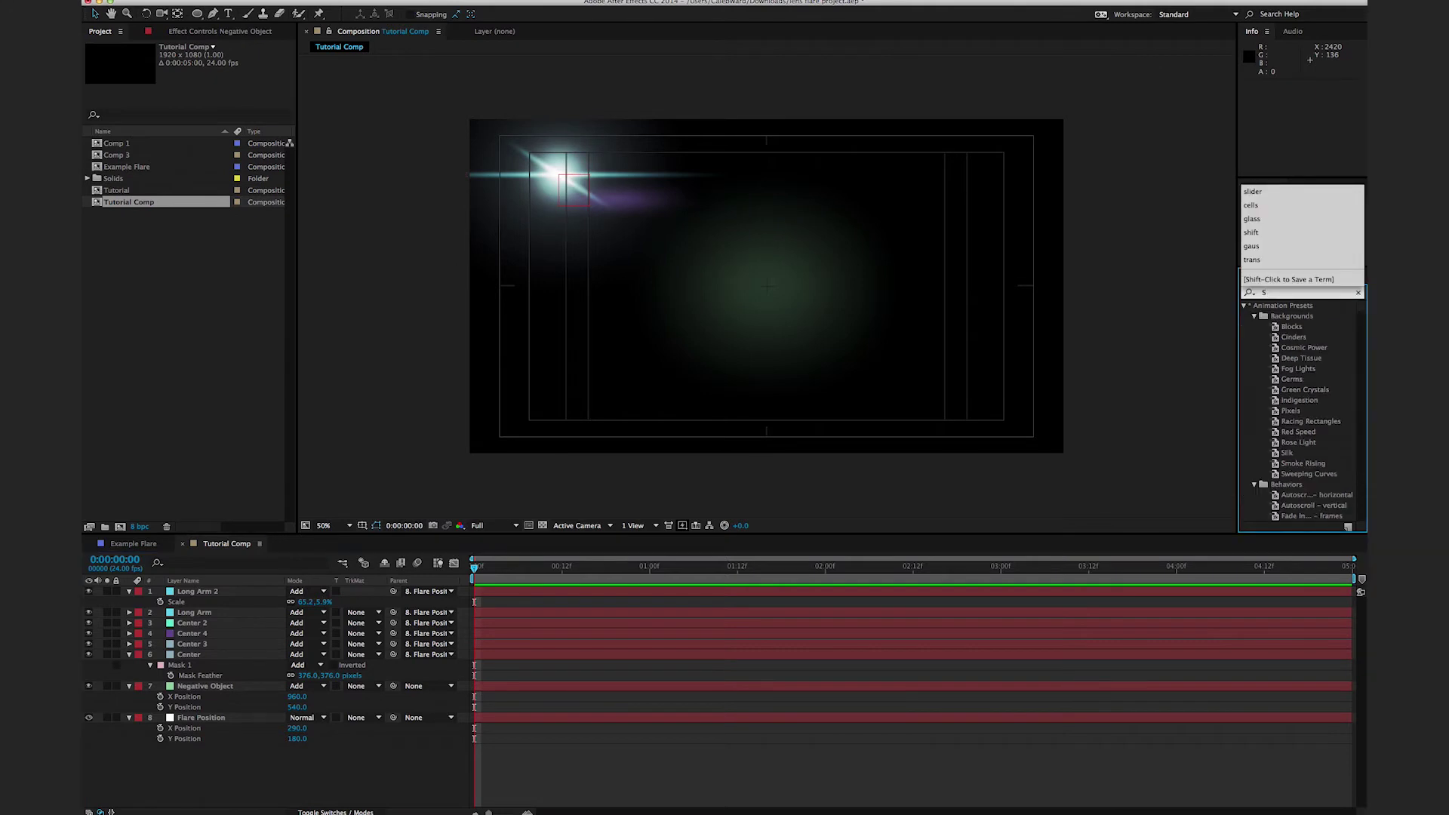
pyautogui.write('lider')
pyautogui.moveTo(1304, 319); pyautogui.dragTo(228, 687)
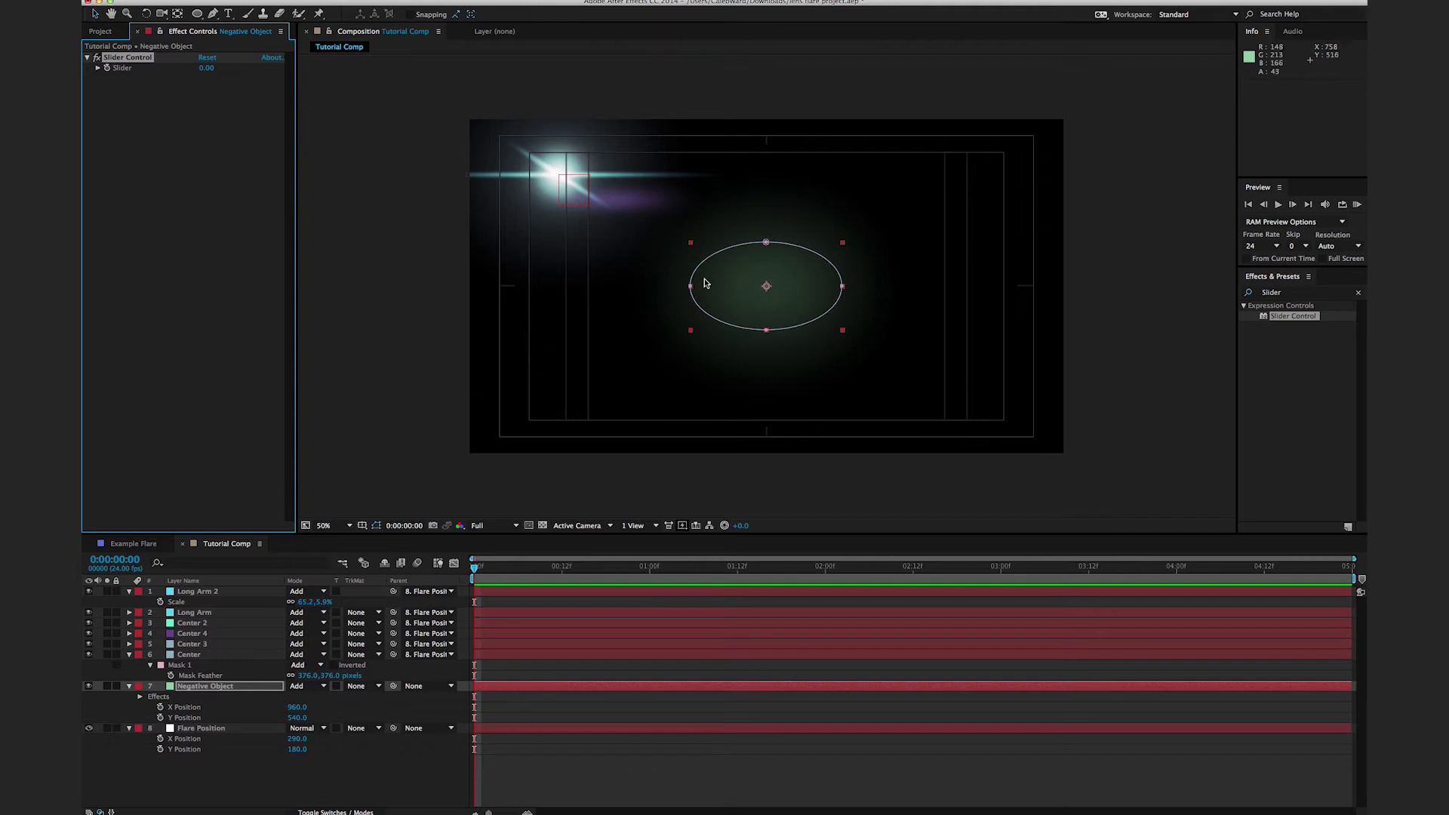
# Step: Rename Negative Object's slider effect as Multiplier and set its value to 2
pyautogui.click(130, 58)
pyautogui.press('Return')
pyautogui.write('Multiplier')
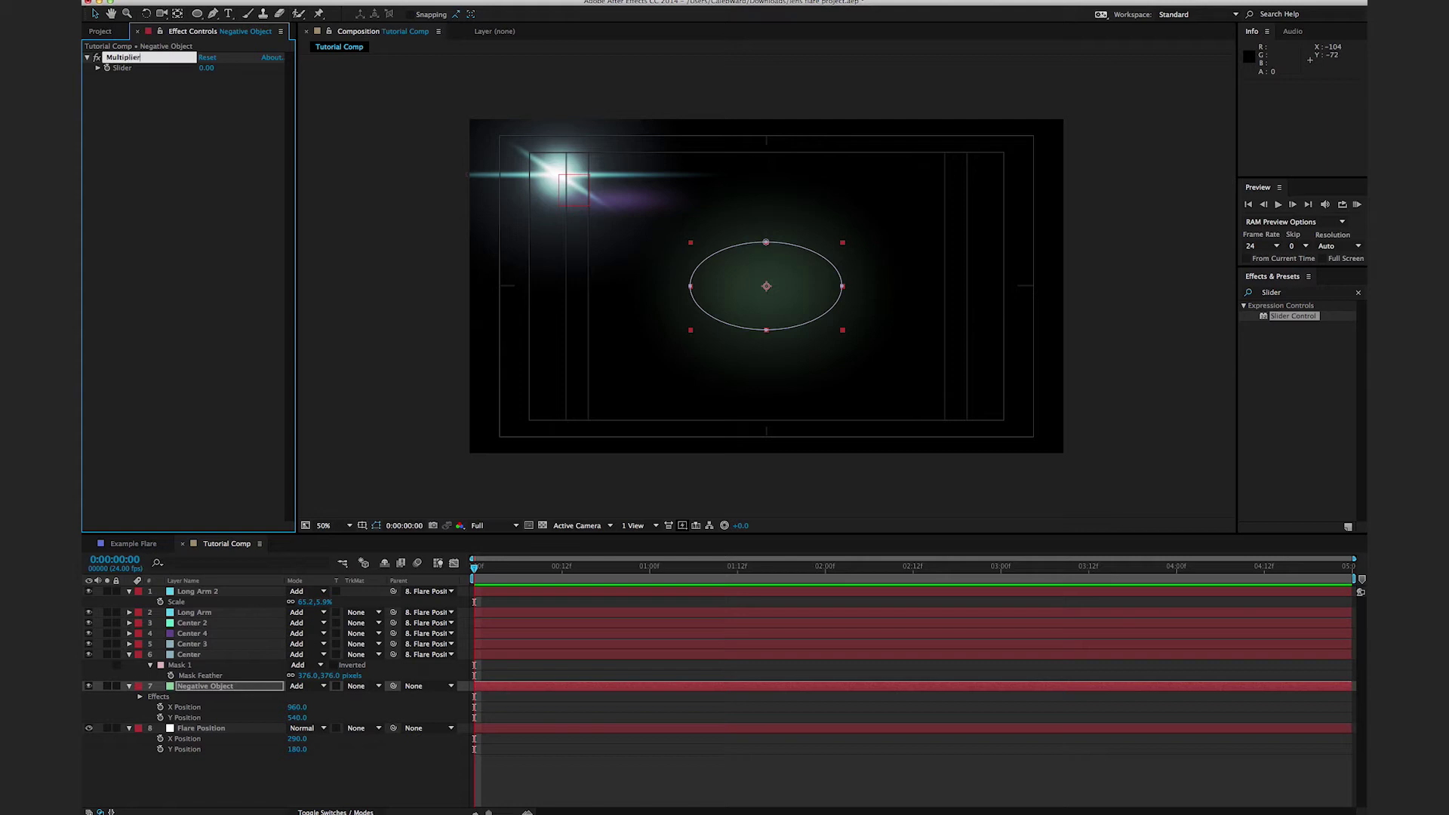
pyautogui.press('Return')
pyautogui.click(206, 67)
pyautogui.write('2')
pyautogui.click(308, 149)
# Step: Begin an X Position expression on Negative Object with mlt = effect("Multiplier")("Slider"); and dist = (mlt+1)*(width/2);
pyautogui.click(167, 711)
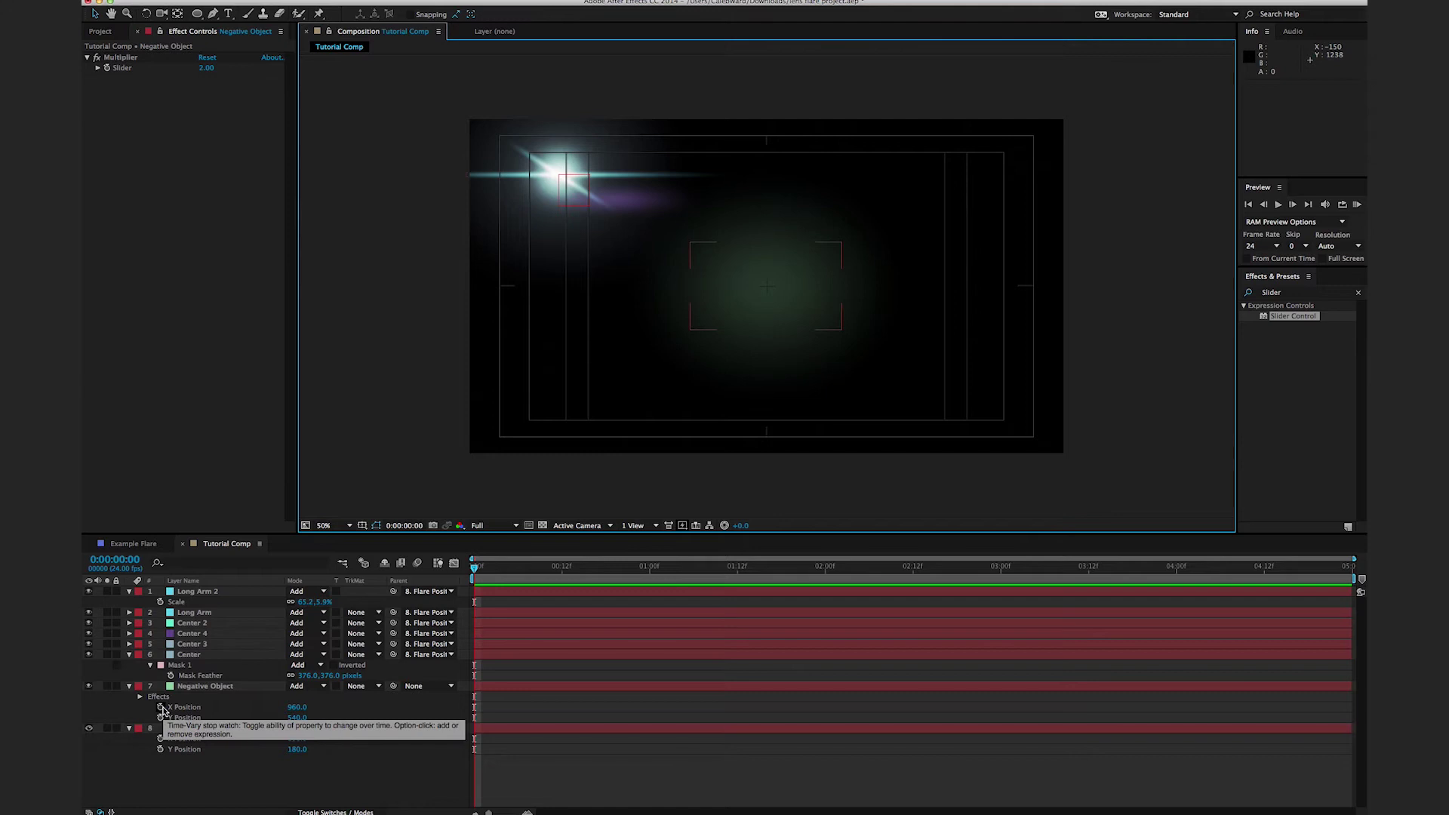
pyautogui.keyDown('alt'); pyautogui.click(161, 708); pyautogui.keyUp('alt')
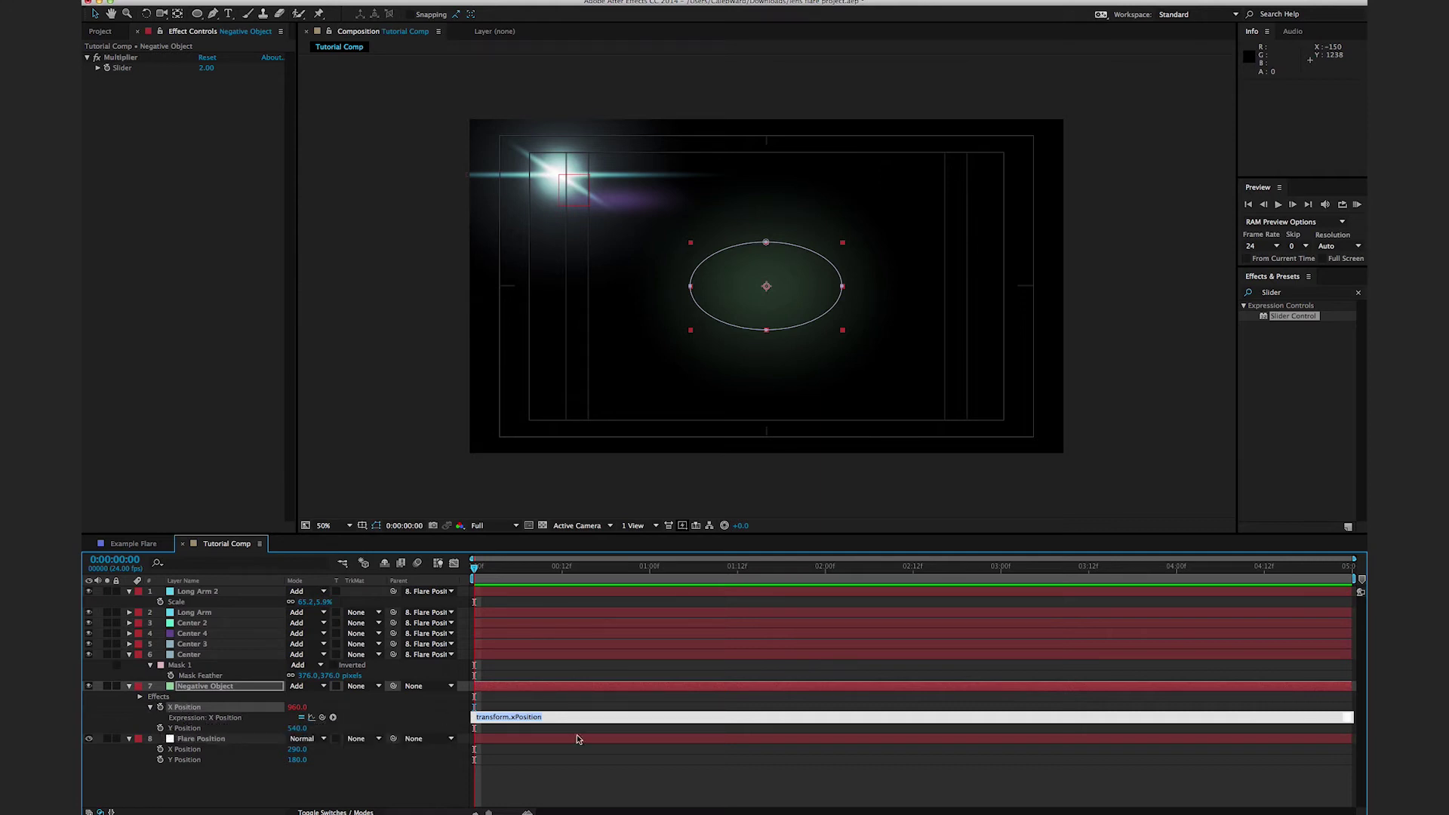
pyautogui.write('mi')
pyautogui.moveTo(323, 718); pyautogui.dragTo(123, 68)
pyautogui.click(634, 718)
pyautogui.press('Return')
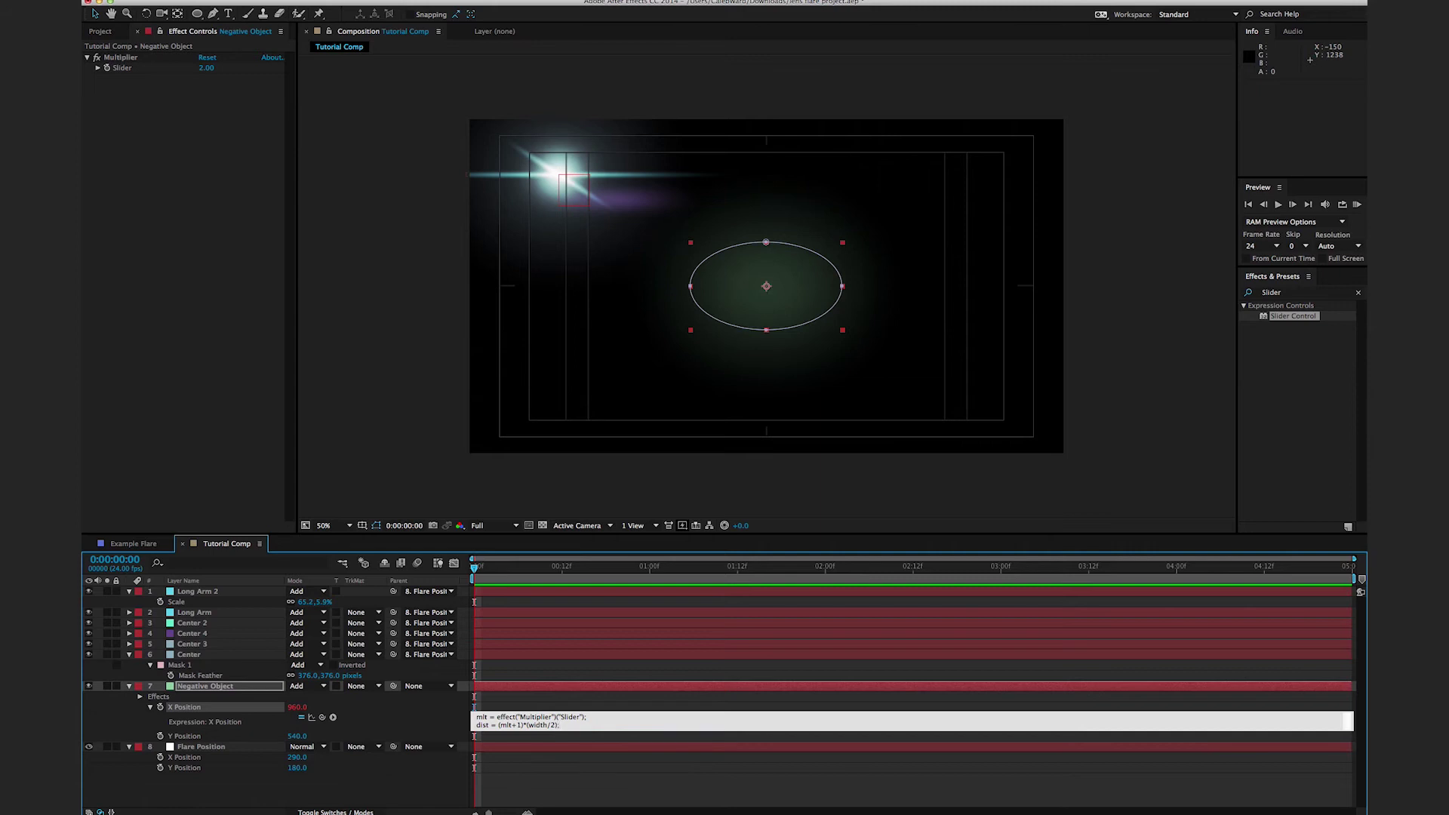
# Step: Add the expression line FP = thisComp.layer("Flare Position").transform.xPosition*-1; by linking to the null's X Position
pyautogui.press('Return')
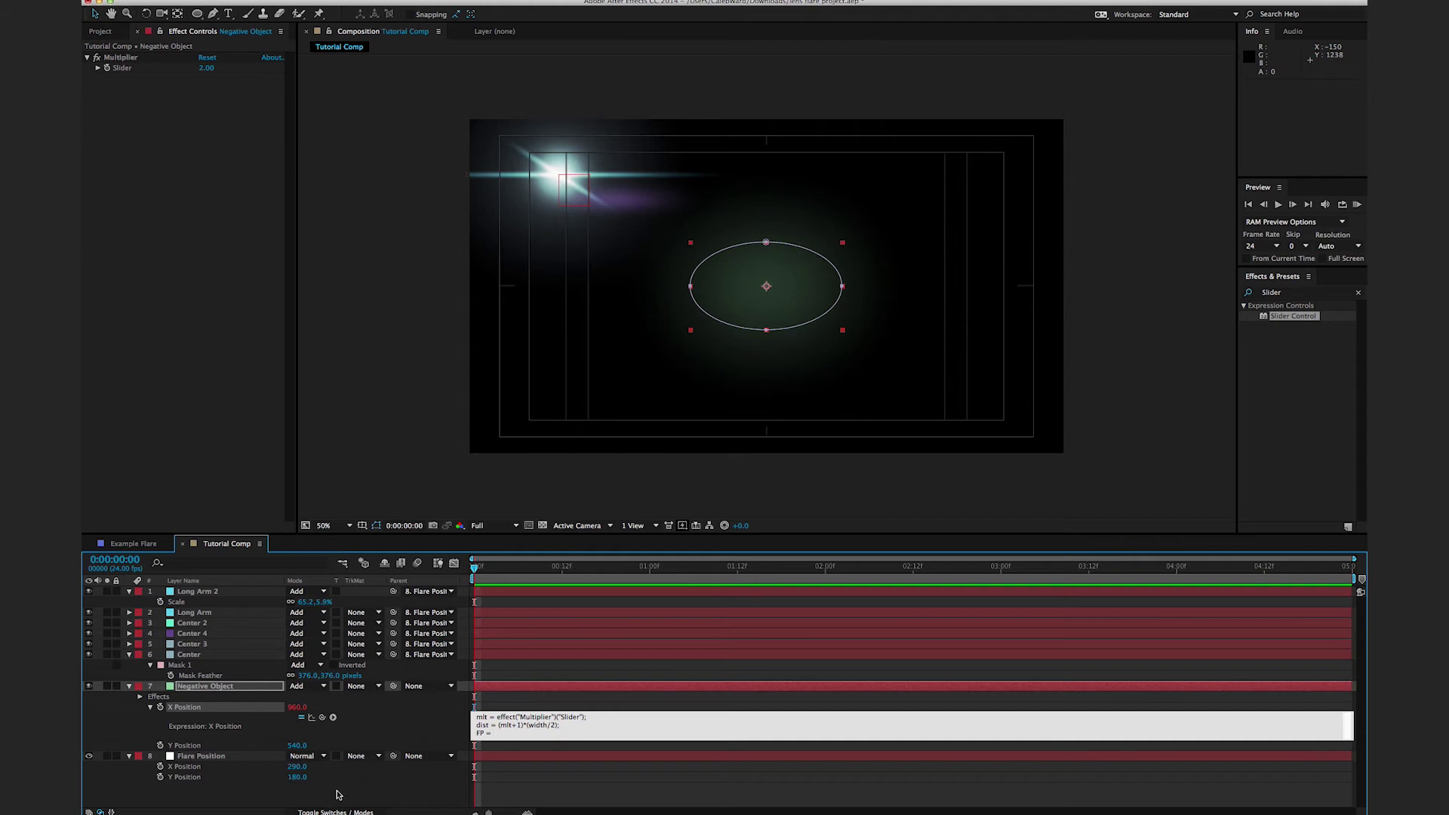
pyautogui.moveTo(322, 718); pyautogui.dragTo(232, 768)
pyautogui.write('*-1;')
pyautogui.press('Return')
# Step: Finish the X Position expression with EQ = (dist+FP)/mlt; and a final EQ; line, and apply it
pyautogui.write('EQ')
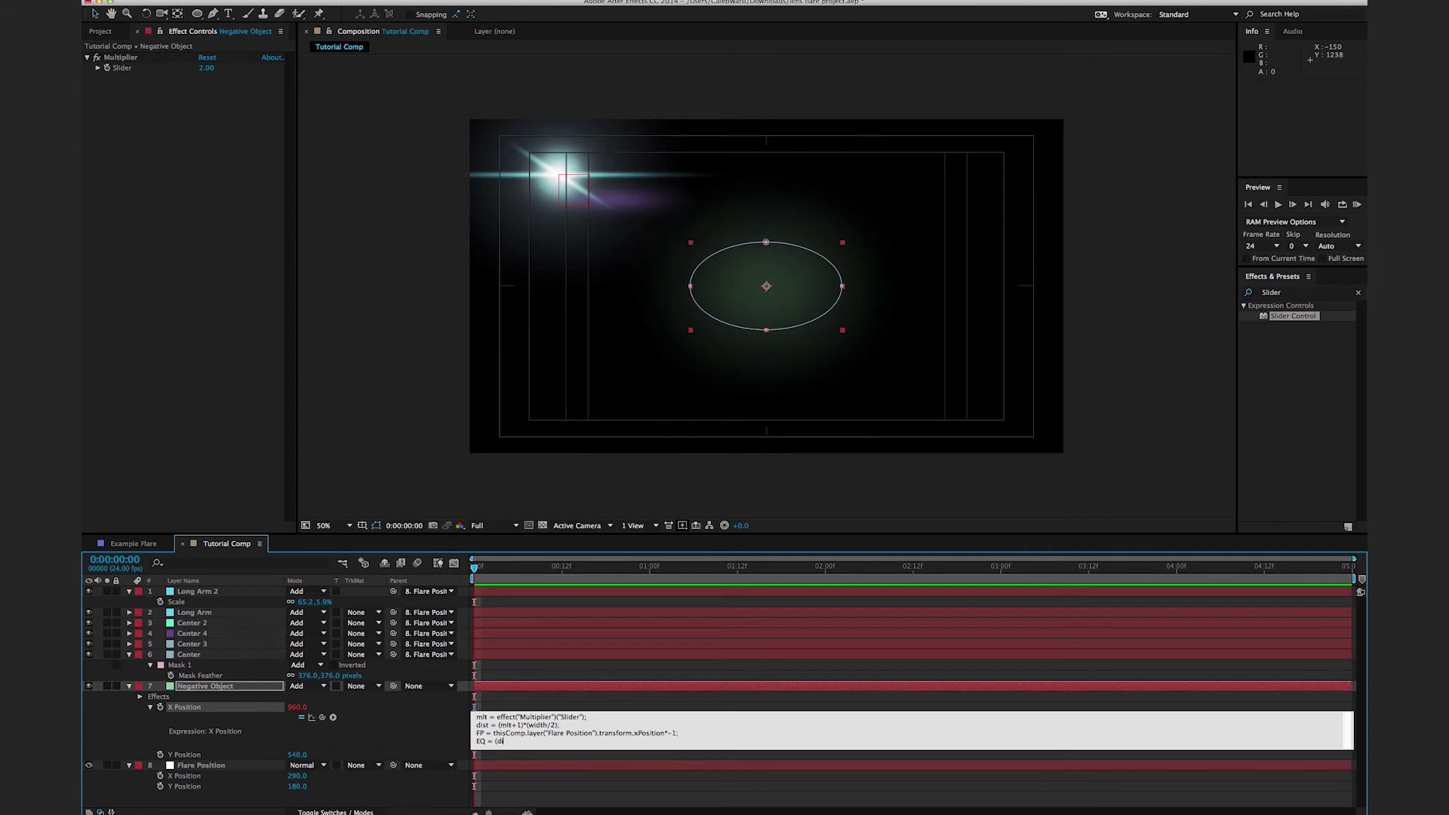
pyautogui.write('= (dist+FP)/mlt;')
pyautogui.press('Return')
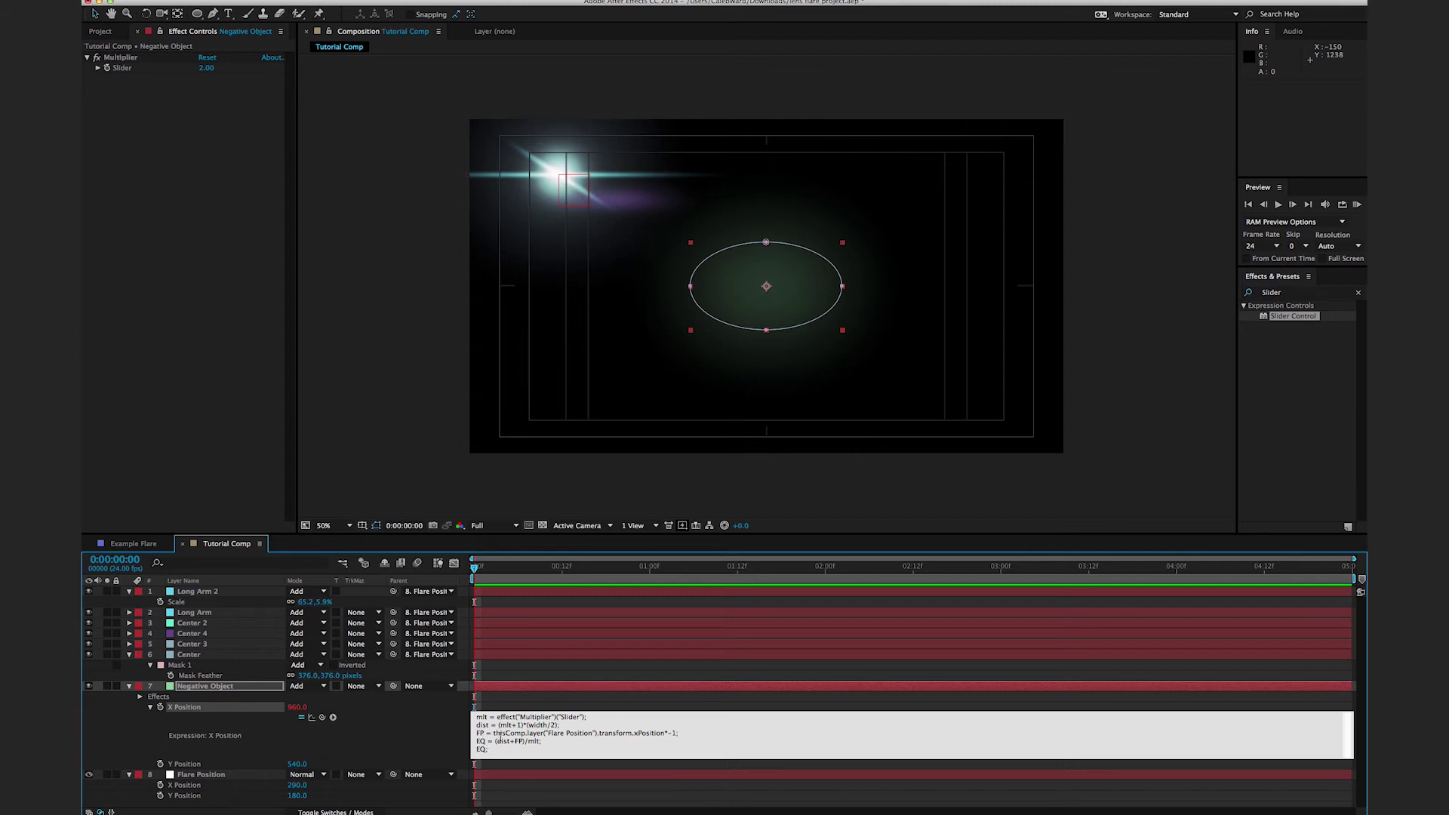
pyautogui.moveTo(477, 719); pyautogui.dragTo(679, 733)
pyautogui.click(633, 733)
pyautogui.click(570, 501)
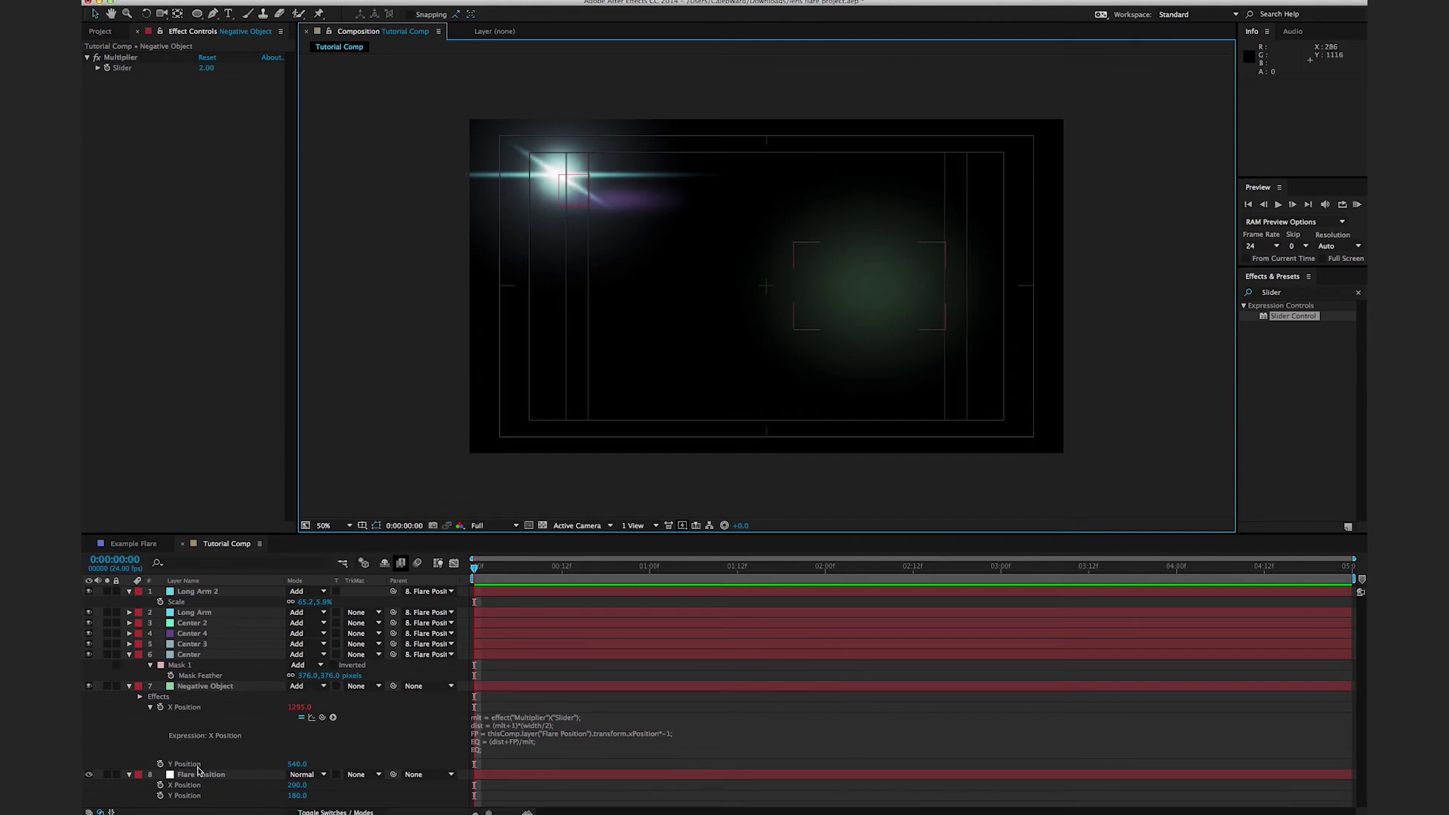
# Step: Move the Flare Position null to about 454, 178 to test Negative Object's horizontal reaction
pyautogui.click(201, 774)
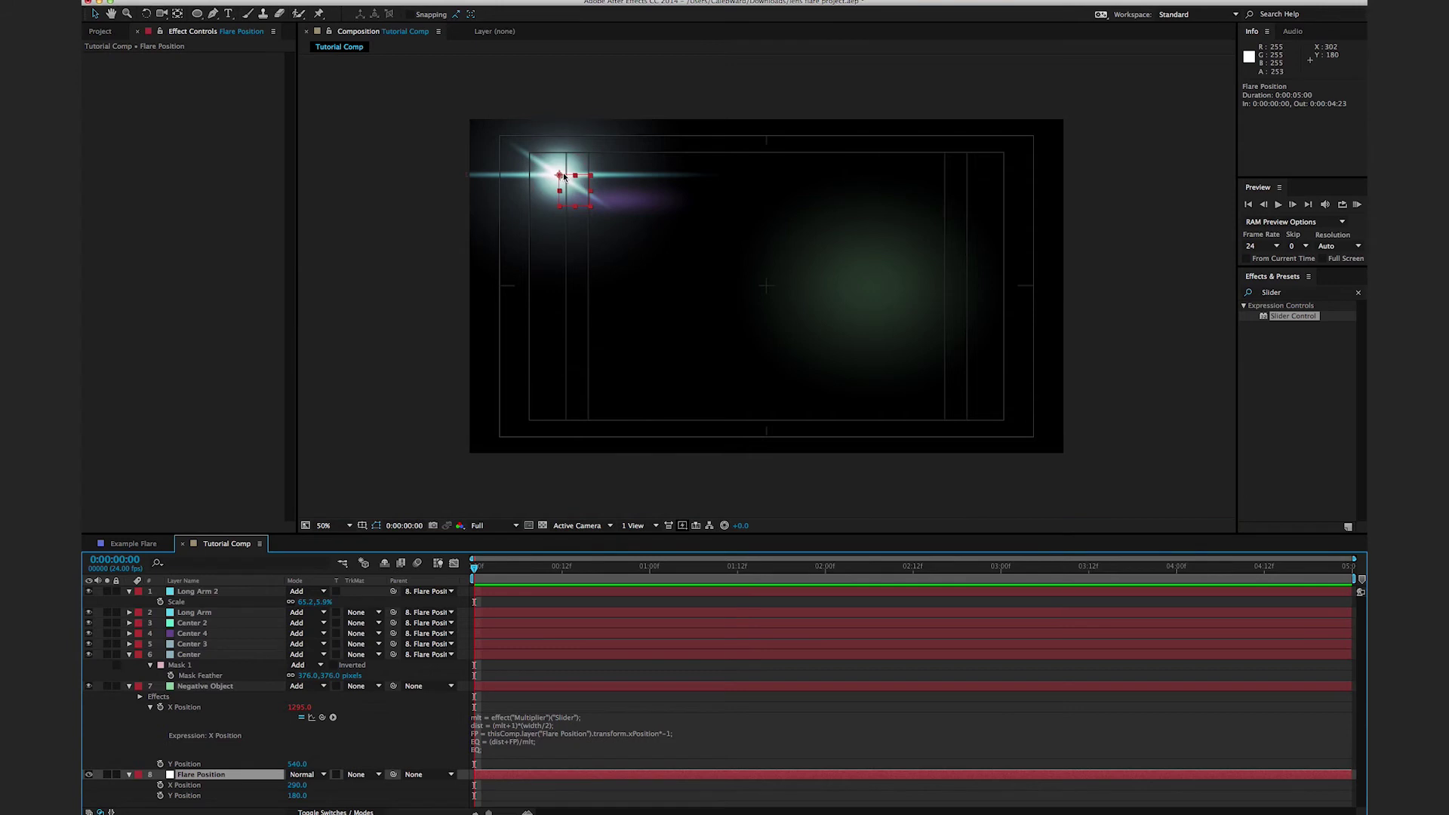
pyautogui.moveTo(572, 200); pyautogui.dragTo(625, 201)
# Step: Copy Negative Object's complete X Position expression into a new expression on its Y Position
pyautogui.click(511, 753)
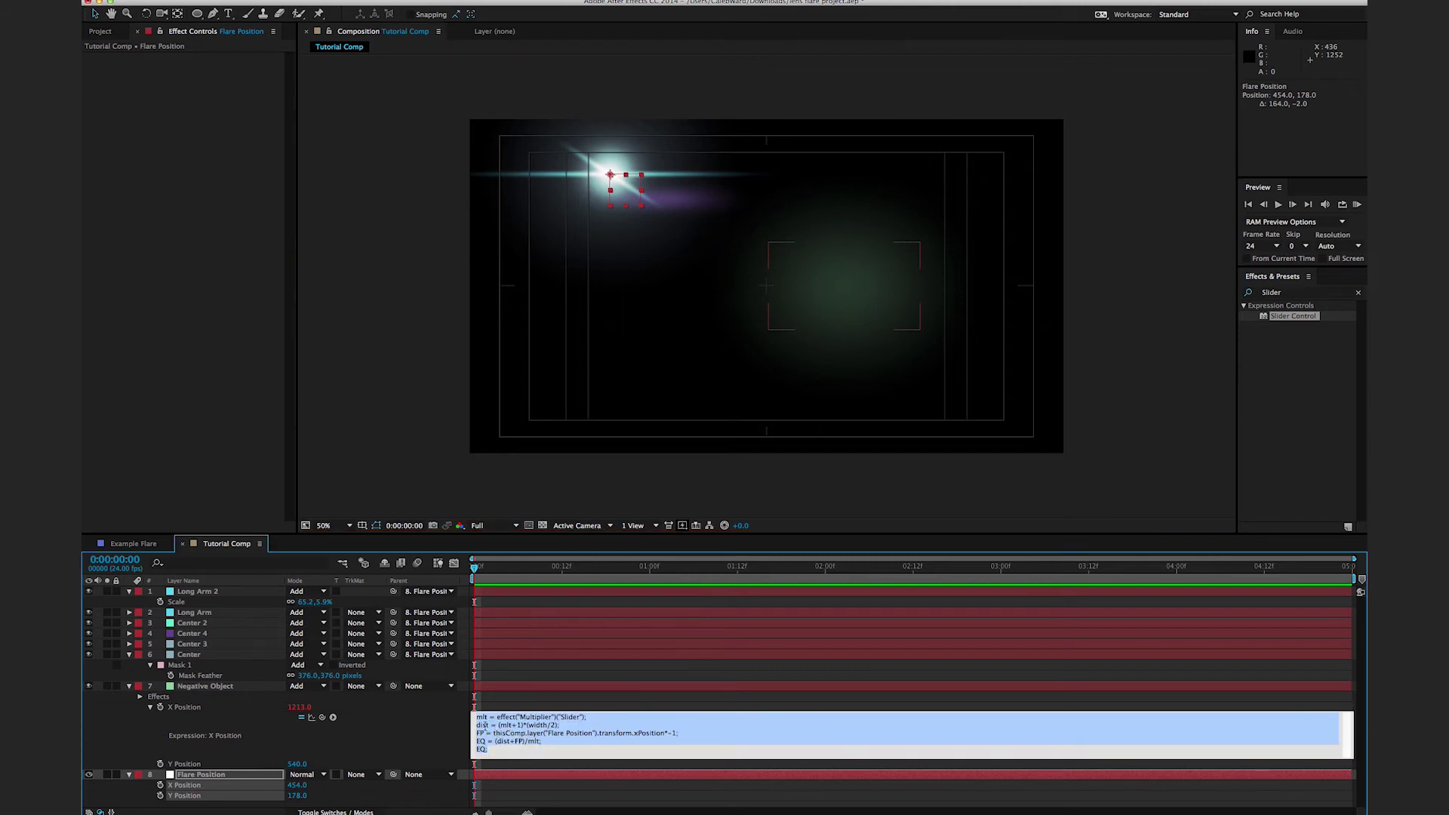
pyautogui.click(410, 730)
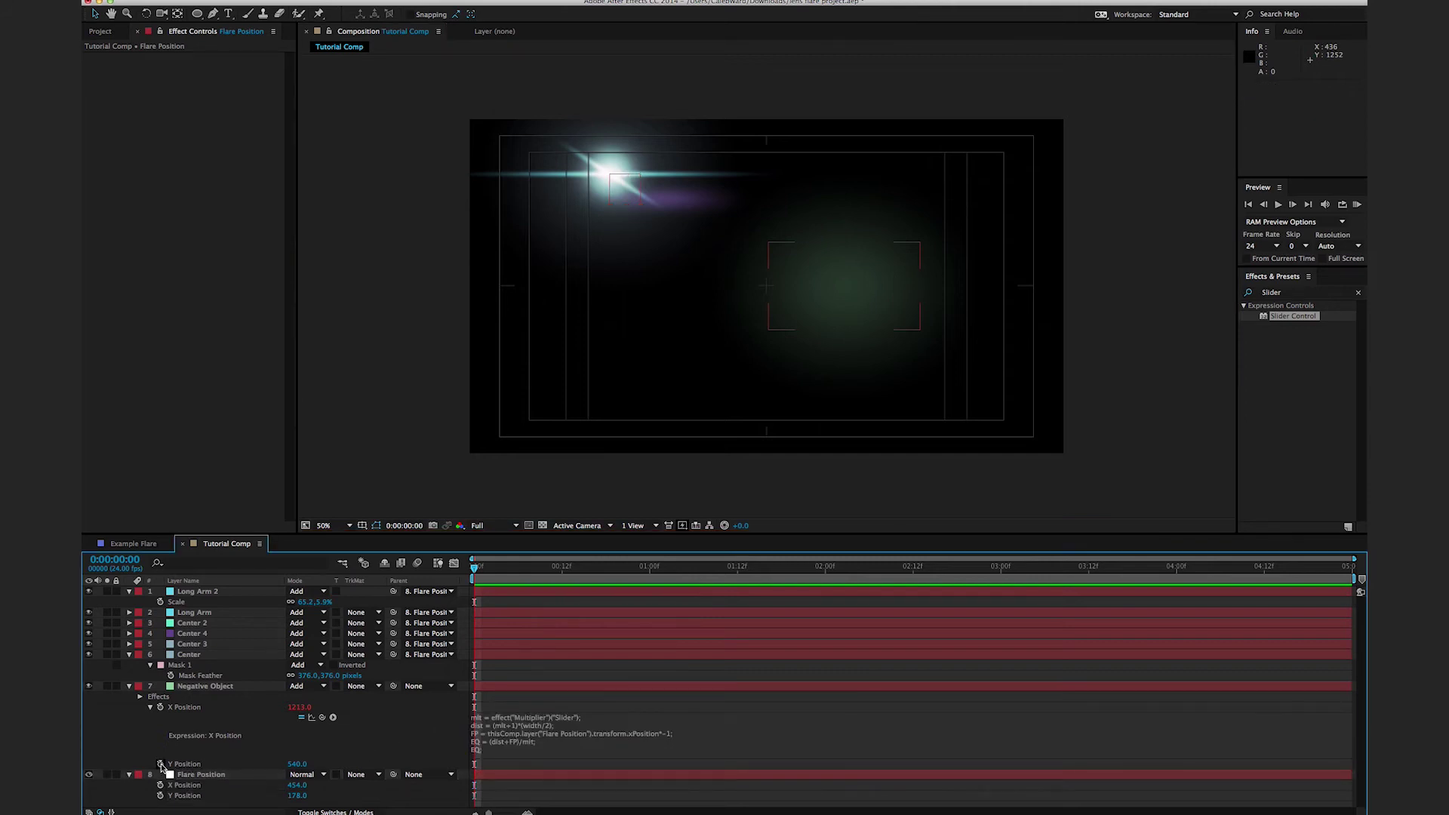
pyautogui.keyDown('alt'); pyautogui.click(160, 764); pyautogui.keyUp('alt')
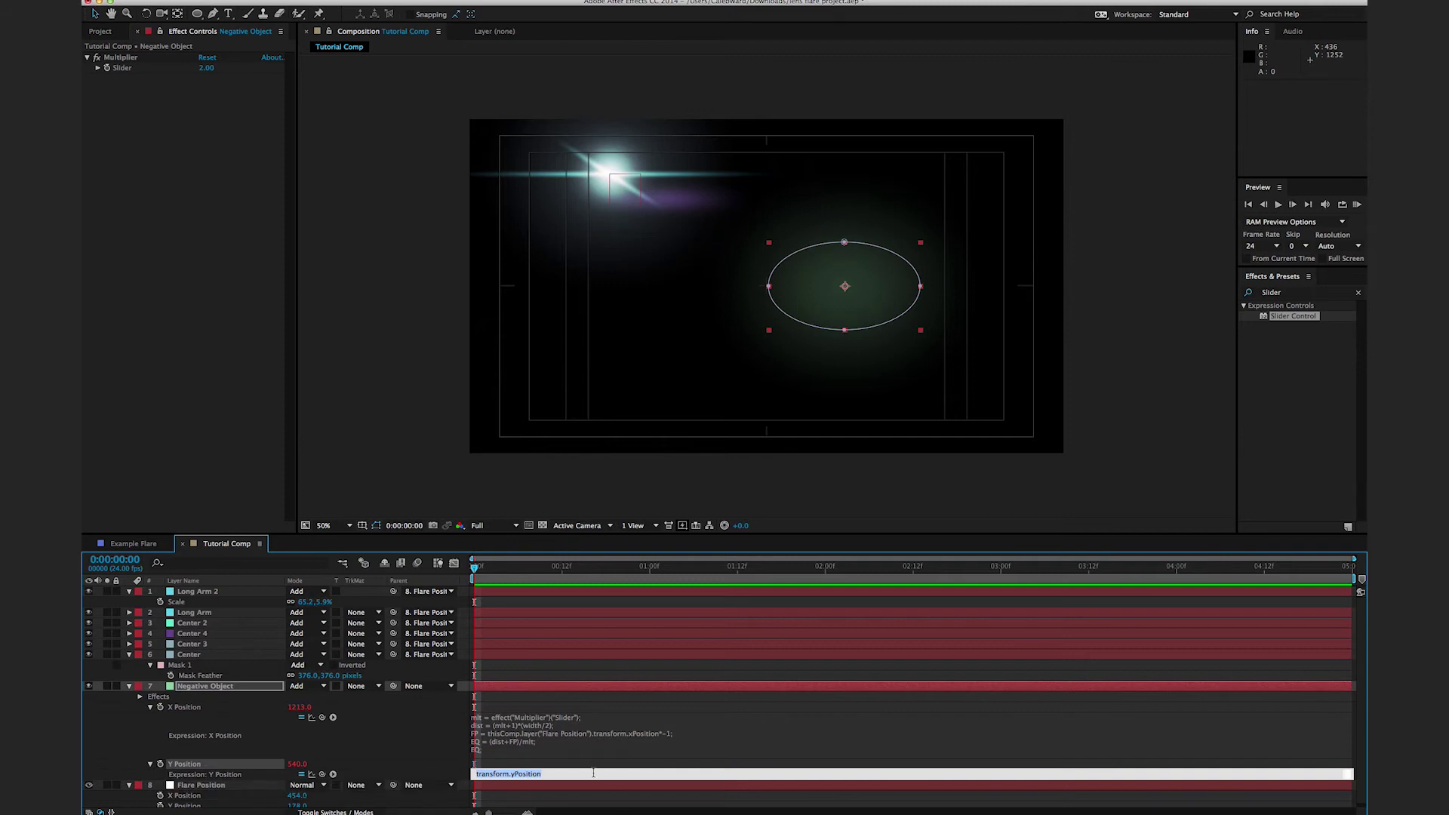
pyautogui.write('EQ')
pyautogui.hotkey('ctrl', 'a')
pyautogui.write('mlt = effect("Multiplier")("Slider");')
pyautogui.hotkey('ctrl', 'a')
pyautogui.write('dist = (mlt+1)*(width/2);')
# Step: Adapt the Y Position expression to use height instead of width and the Flare Position null's yPosition
pyautogui.write('h')
pyautogui.press('Down')
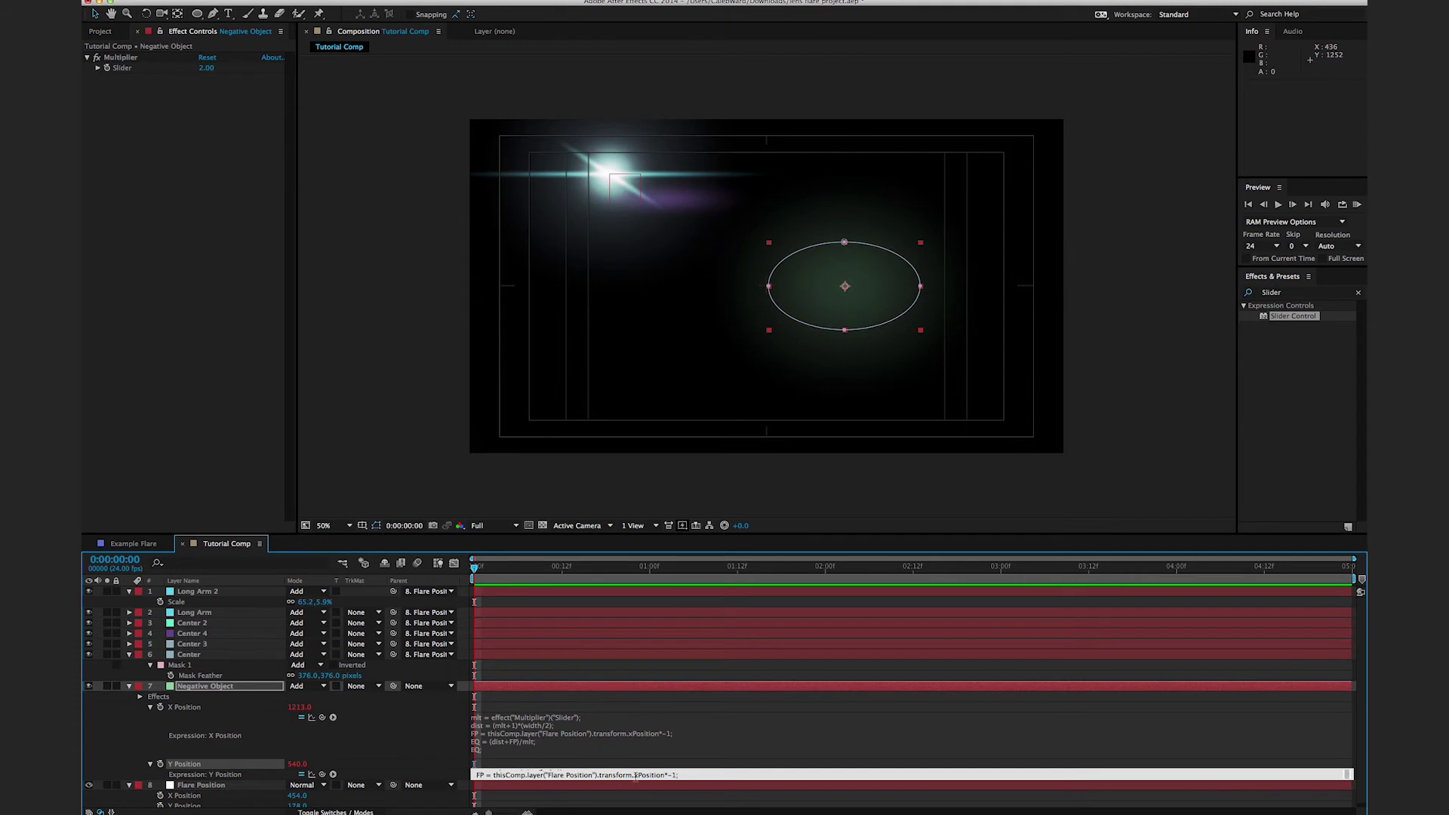
pyautogui.press('BackSpace')
pyautogui.write('y')
pyautogui.click(729, 739)
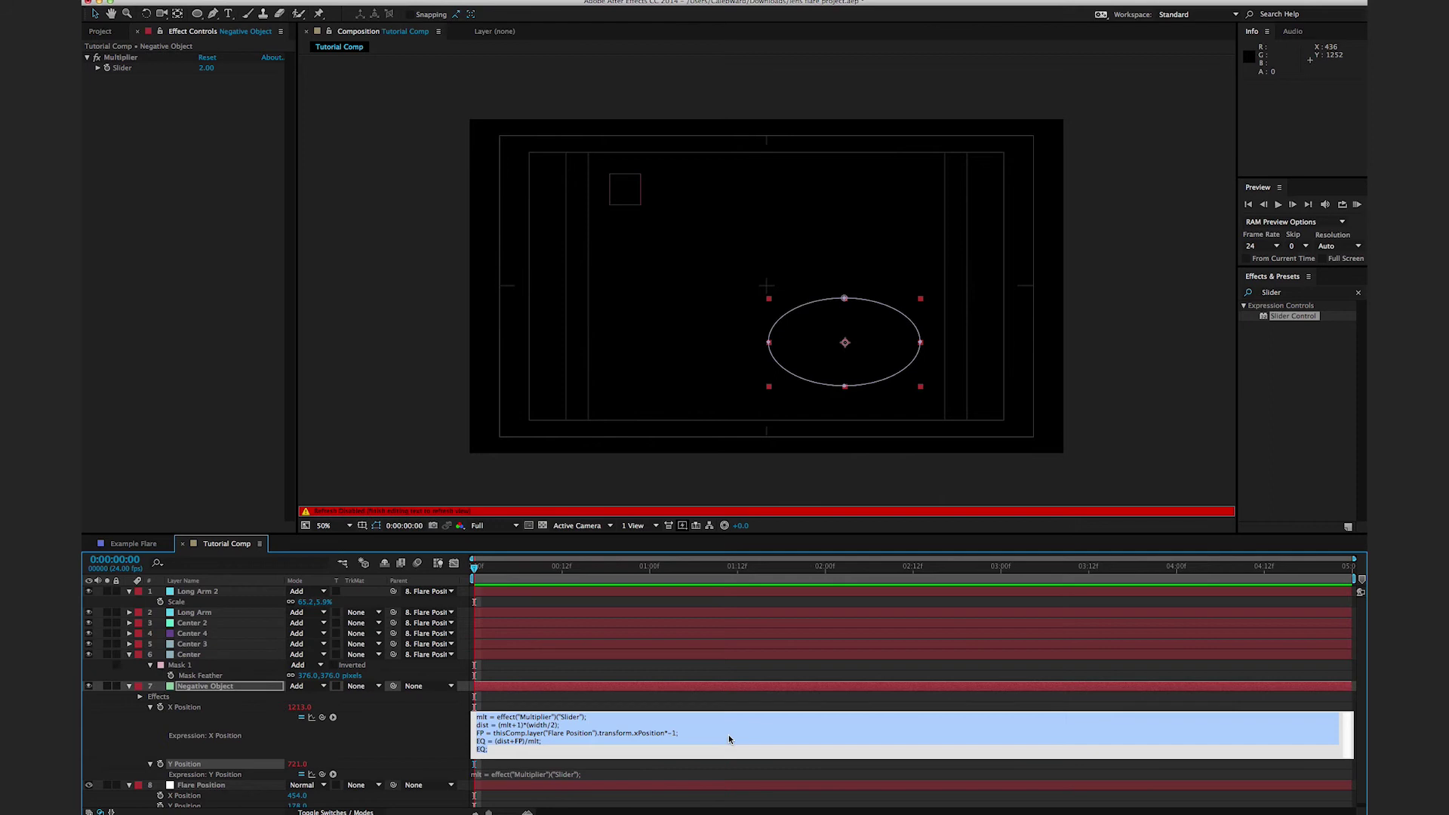
# Step: Move the Flare Position null to about 518, 200 to test Negative Object's reaction in both directions
pyautogui.click(449, 478)
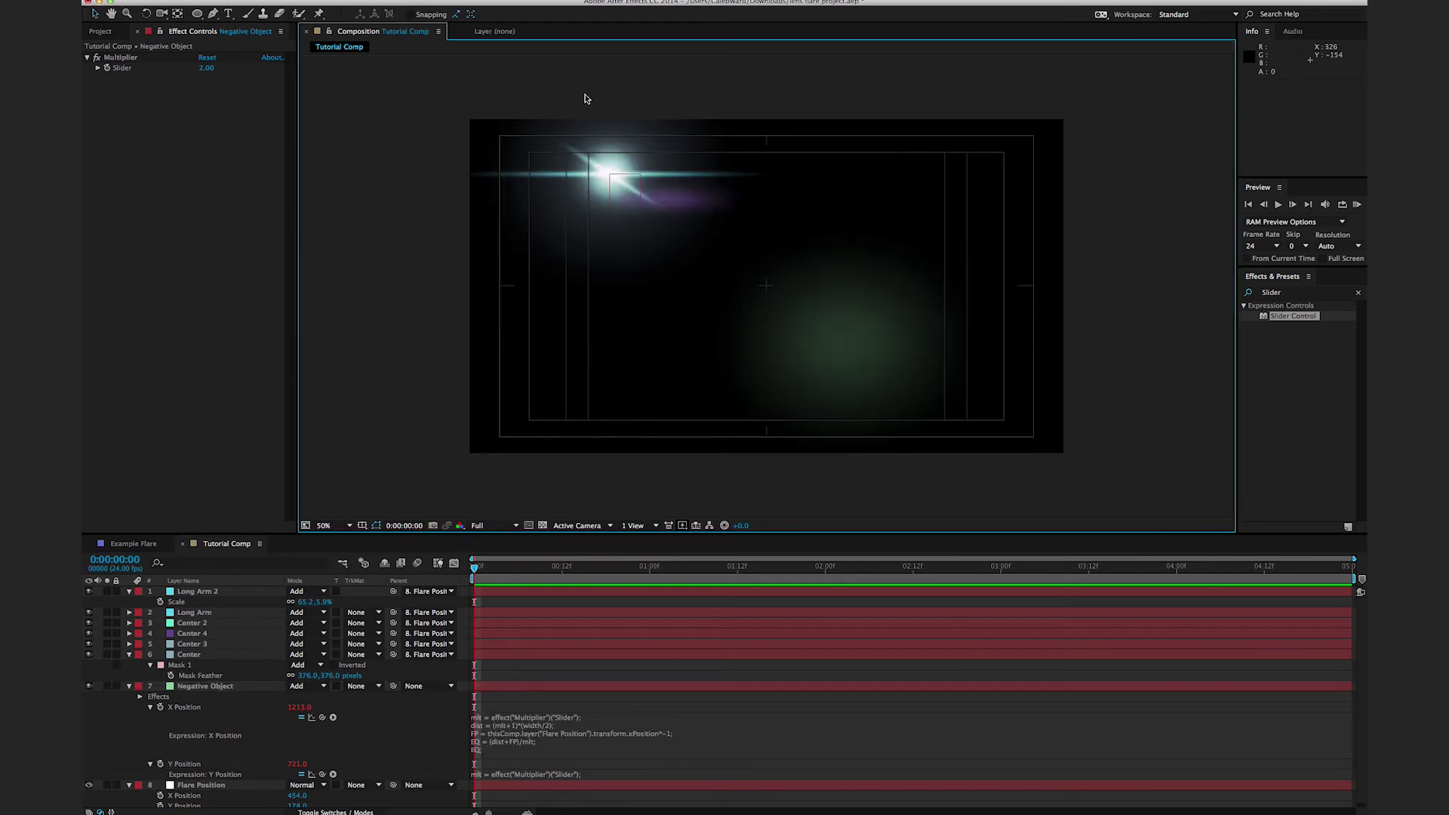
pyautogui.click(614, 177)
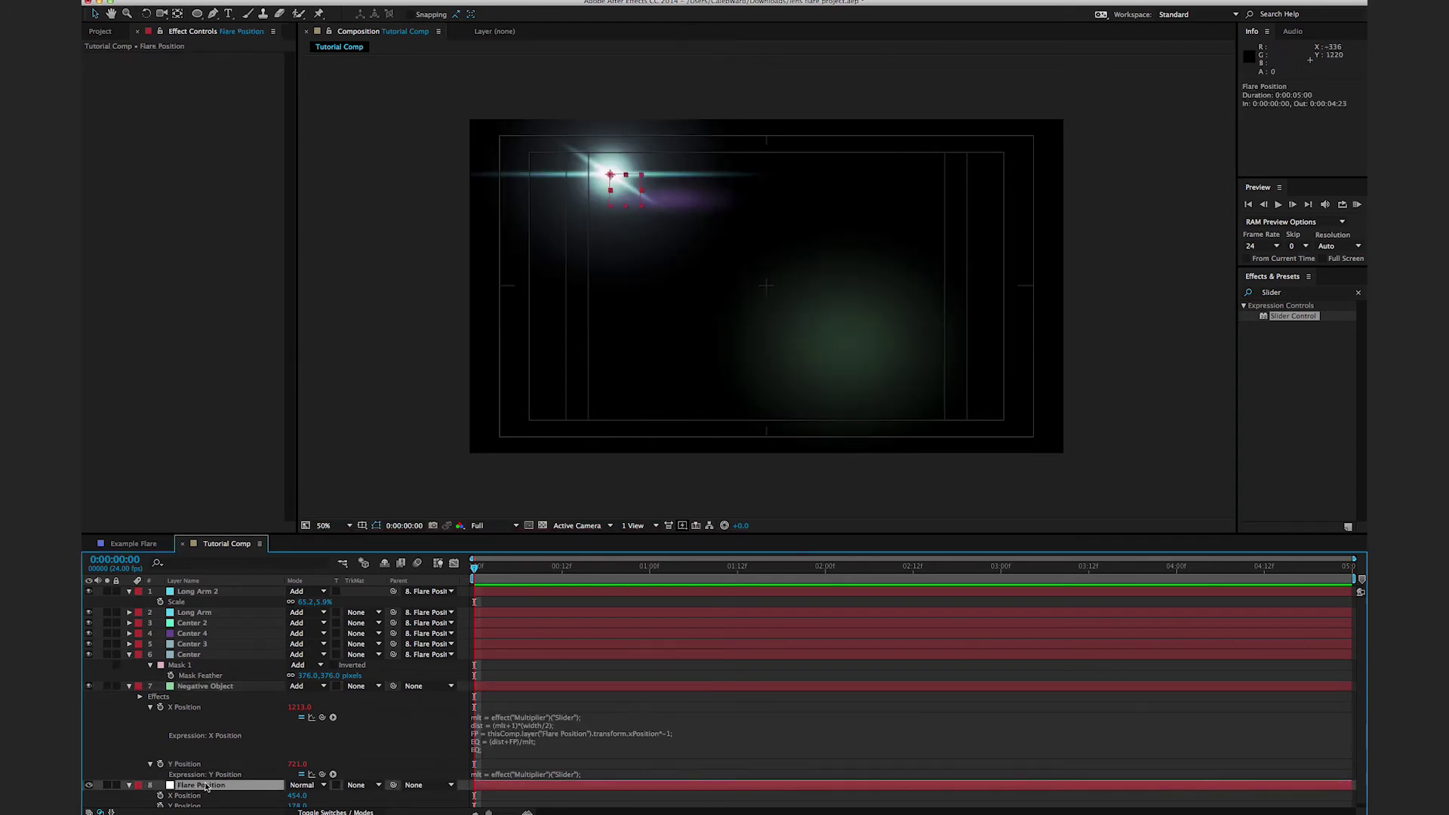
pyautogui.moveTo(626, 192); pyautogui.dragTo(736, 242)
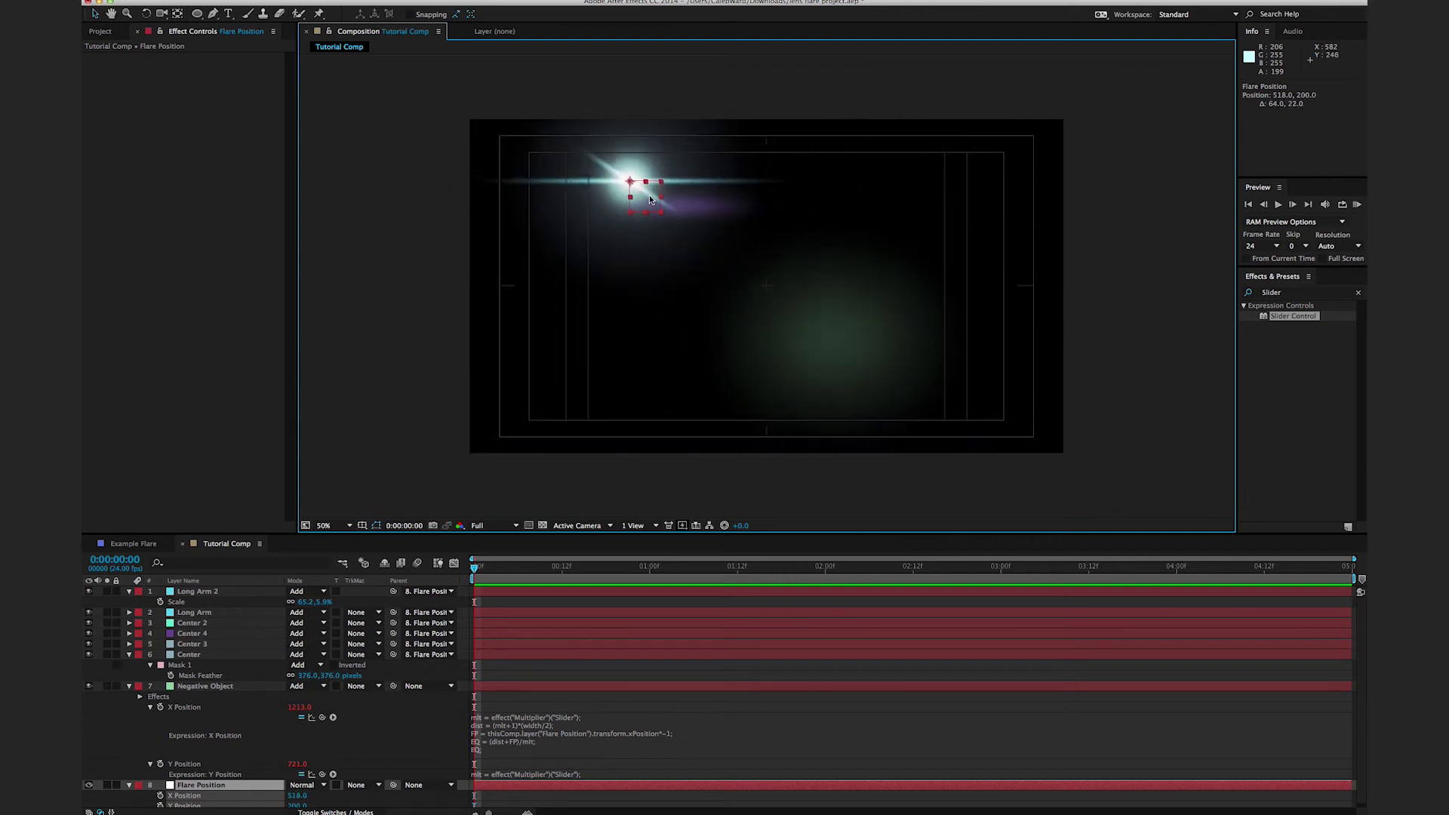
# Step: Duplicate Negative Object and set the copy's Multiplier slider to 5
pyautogui.click(247, 688)
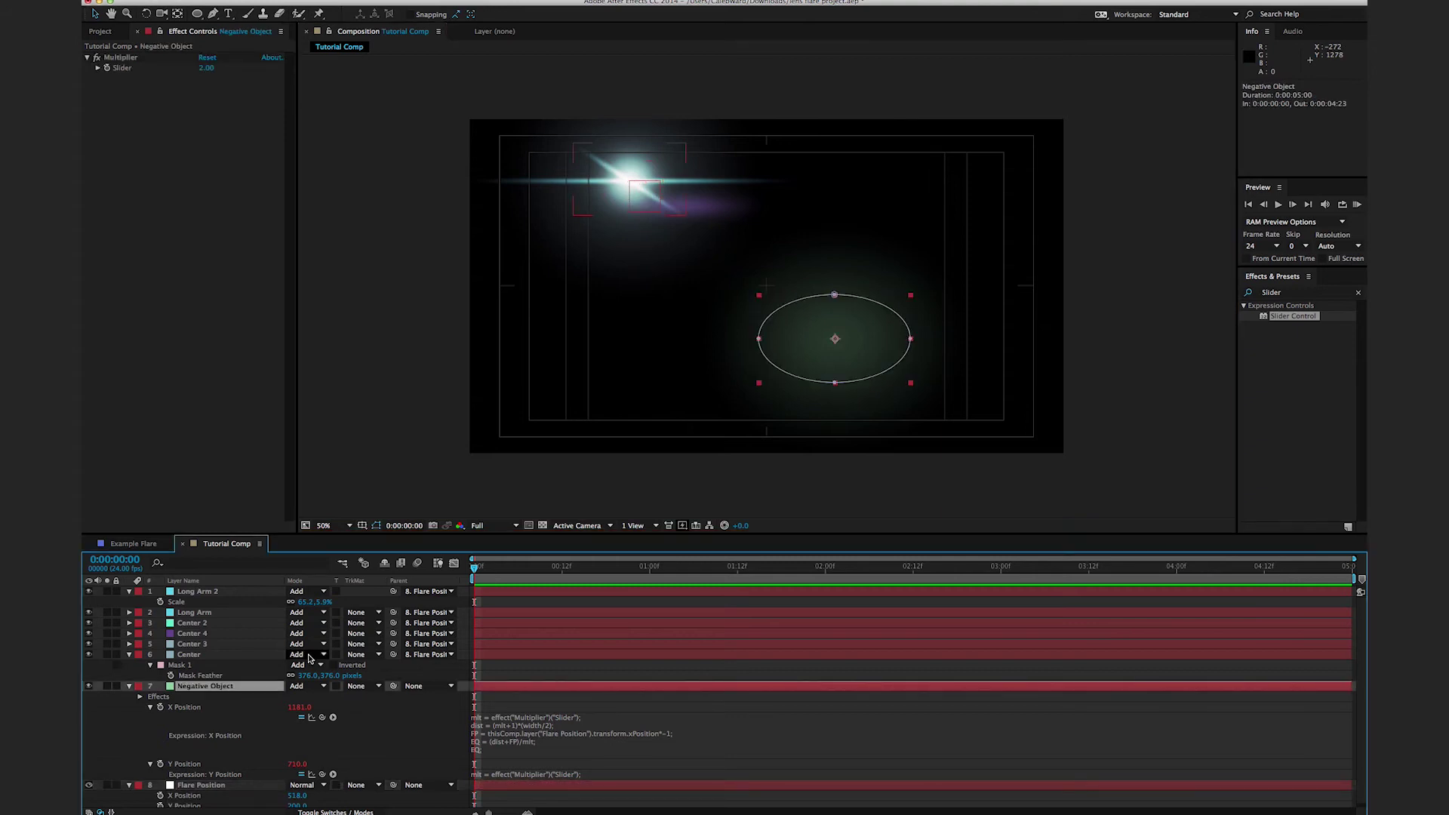
pyautogui.hotkey('ctrl', 'd')
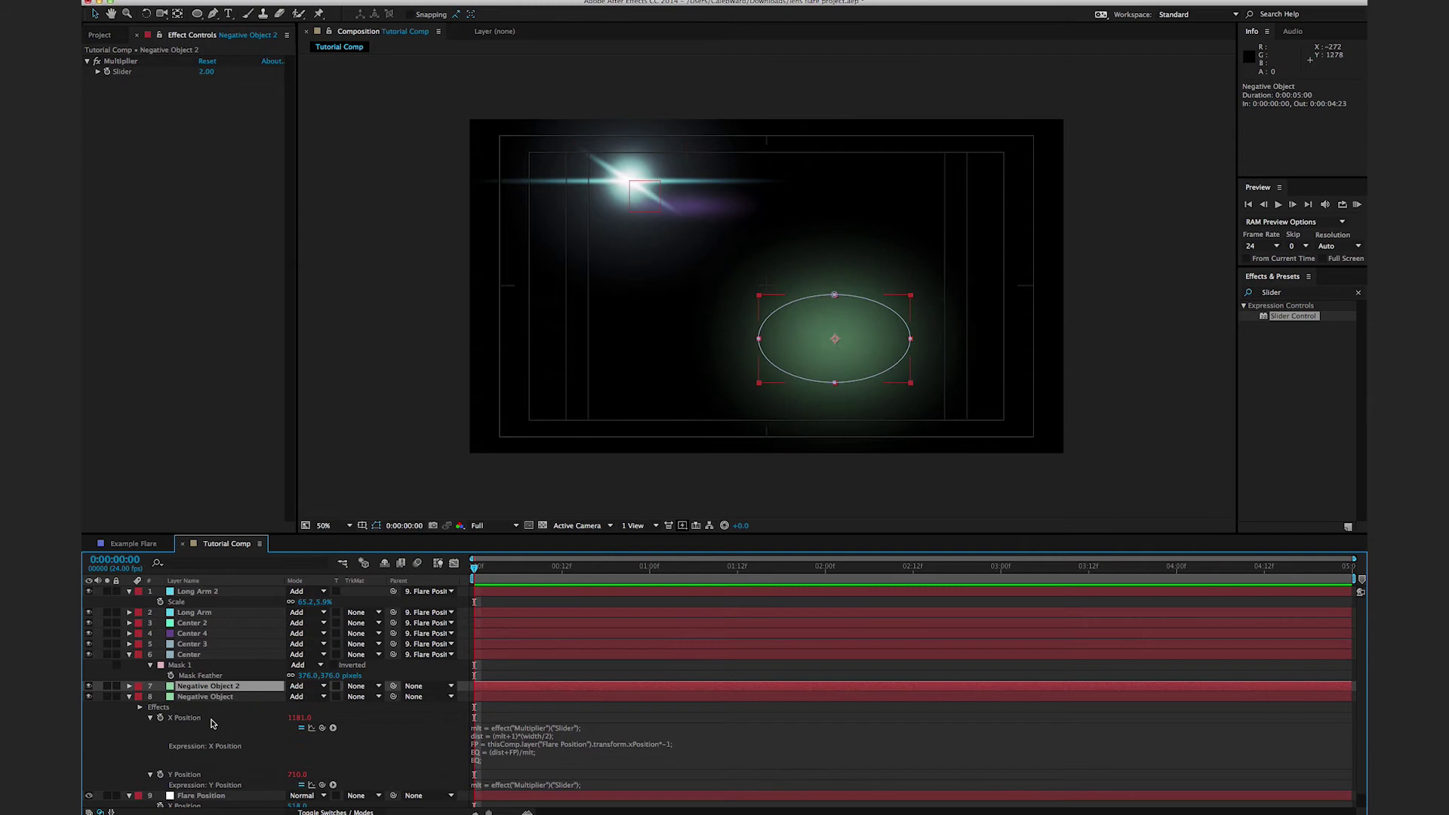
pyautogui.click(206, 72)
pyautogui.write('5')
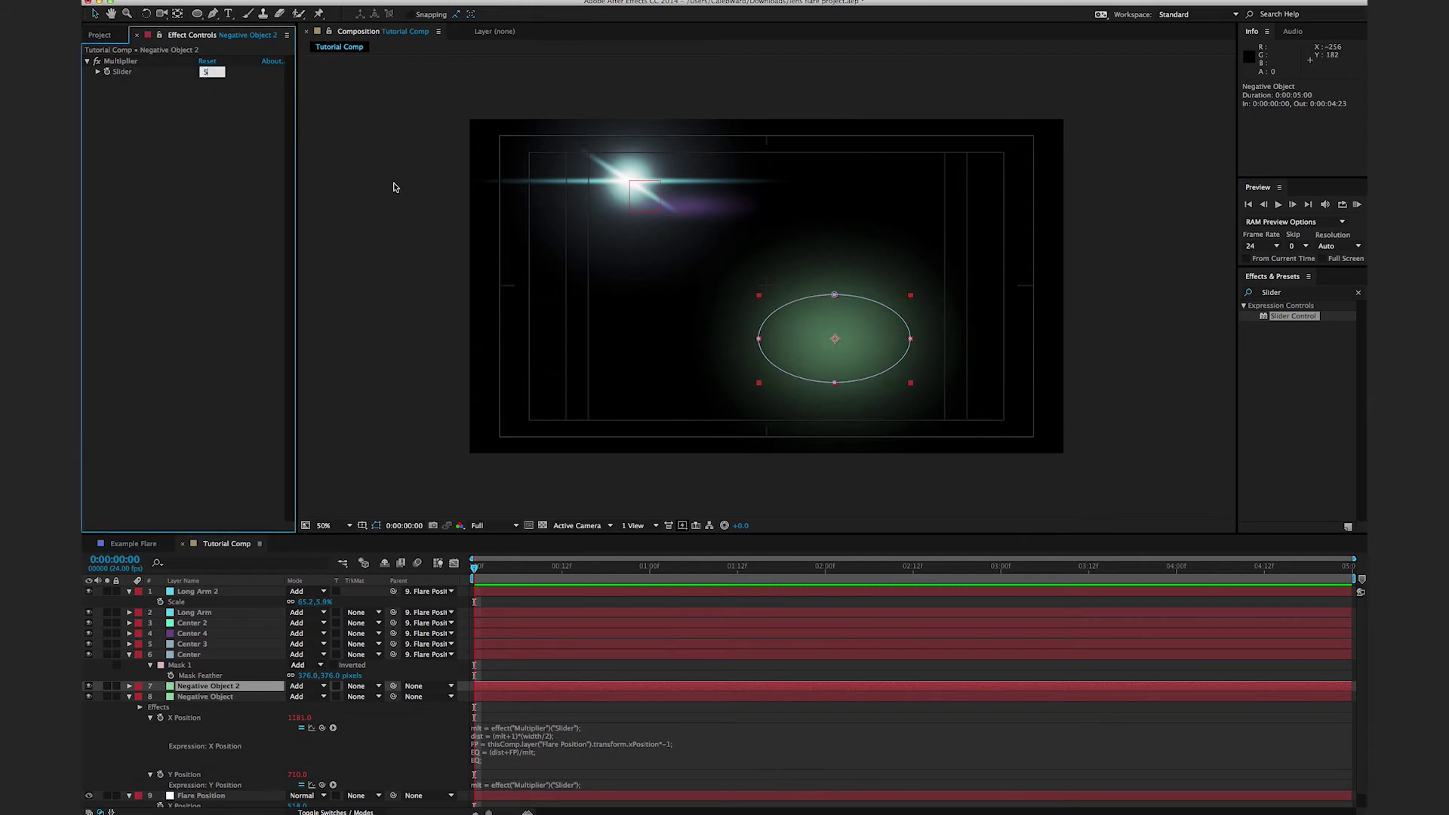
pyautogui.click(384, 175)
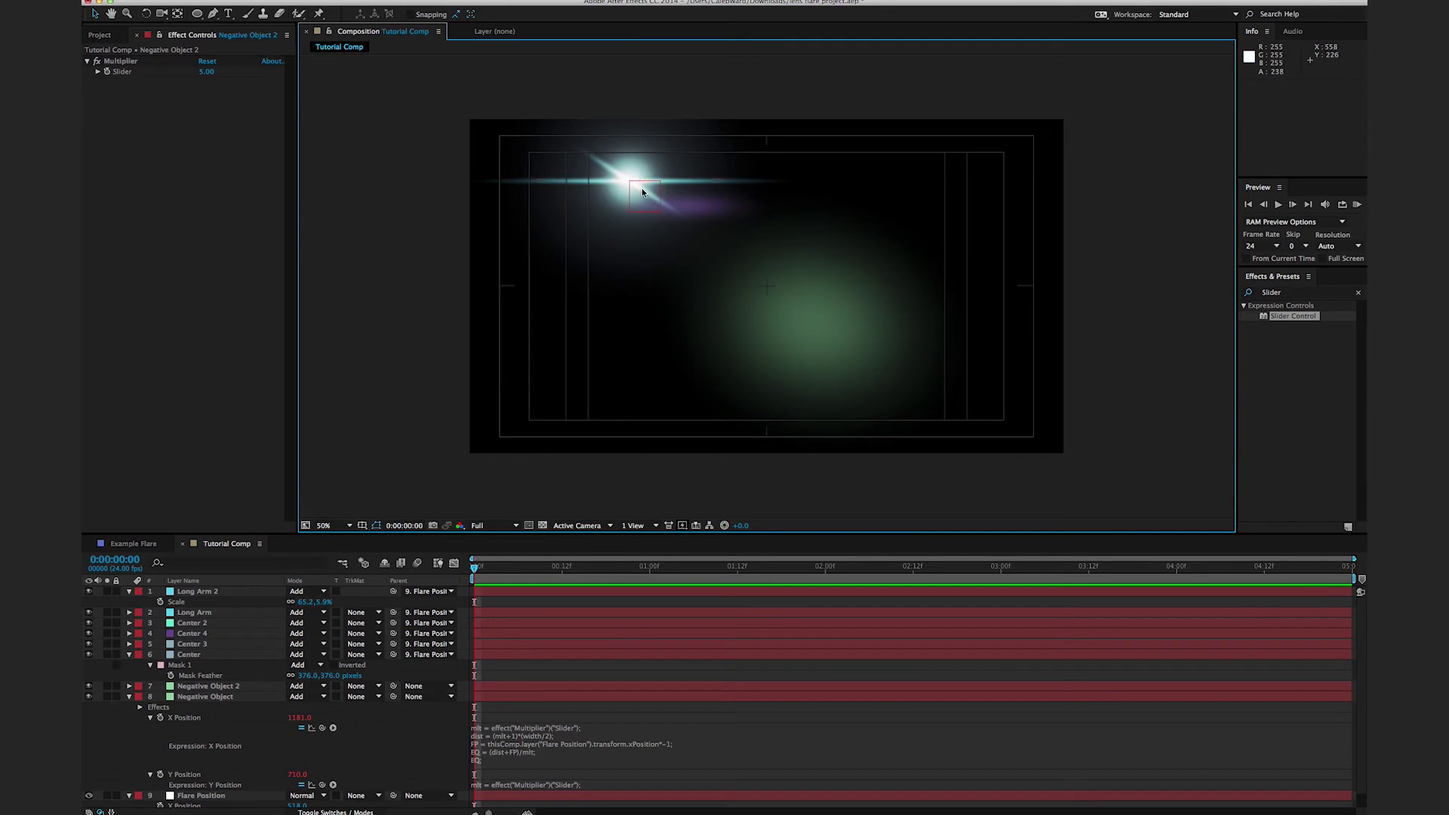
# Step: Move the Flare Position null to about 268, 100 and compare how both green glows react
pyautogui.click(163, 768)
pyautogui.click(201, 797)
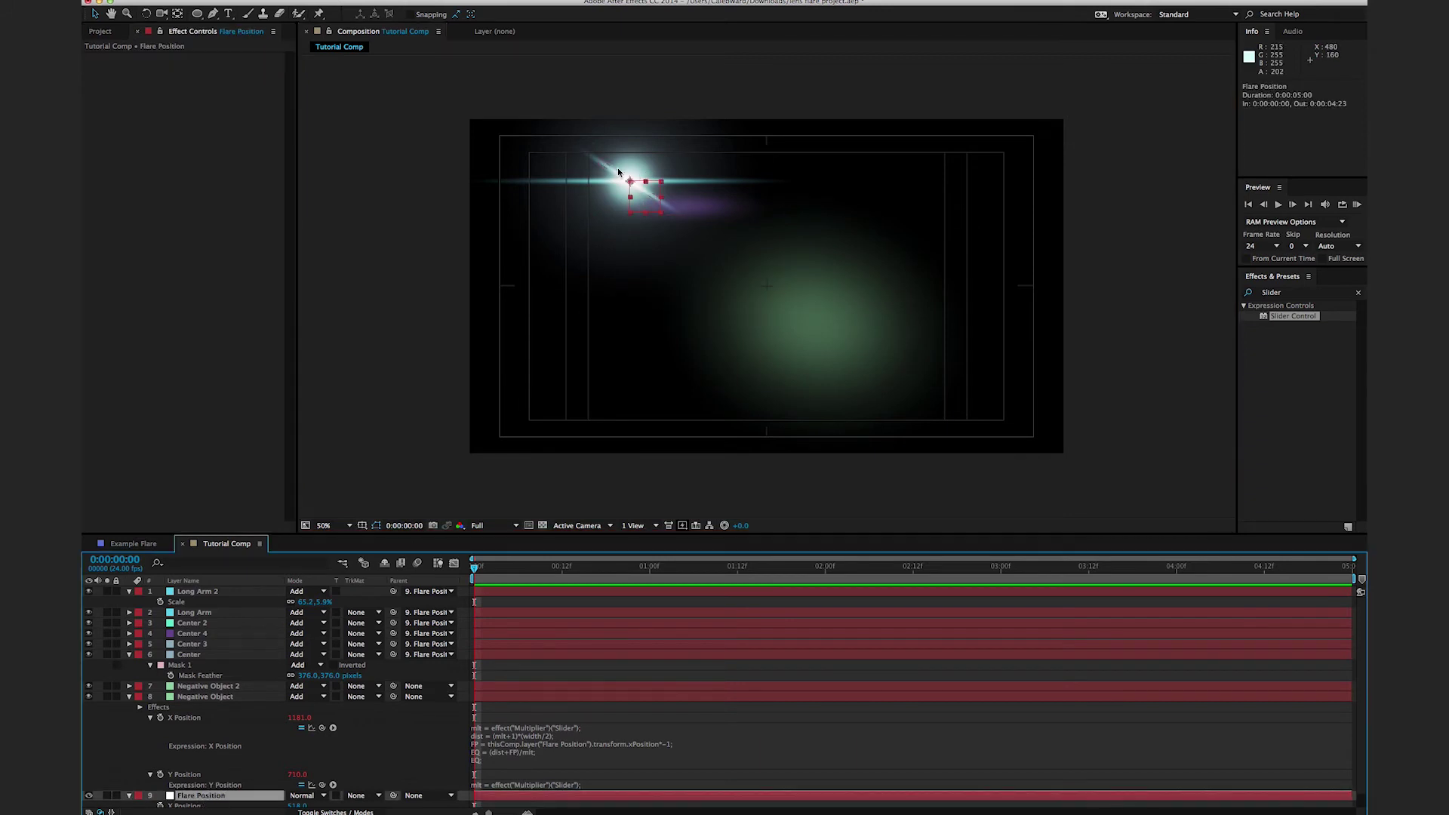
pyautogui.moveTo(635, 203); pyautogui.dragTo(561, 174)
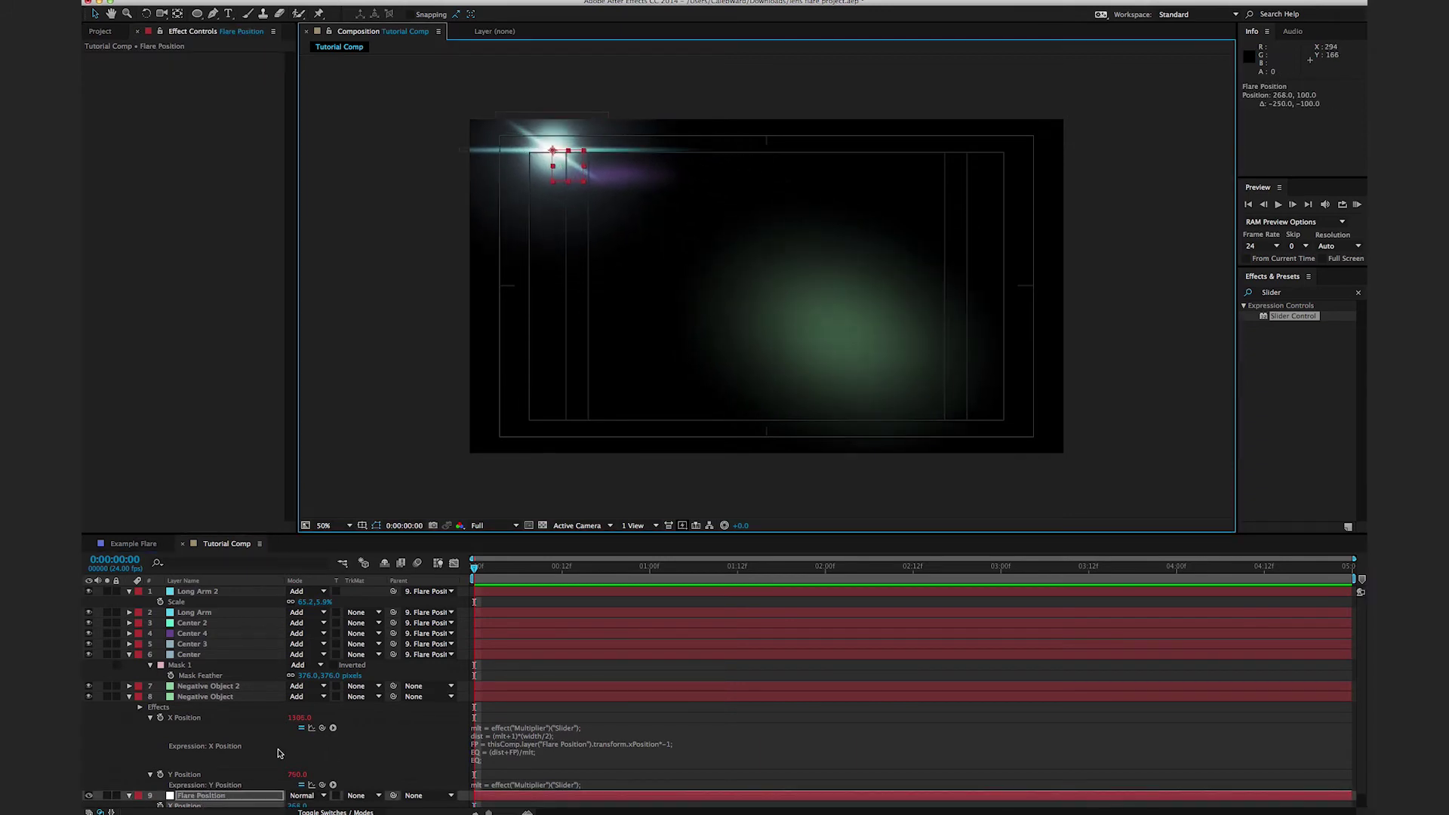
# Step: Set the original Negative Object layer's opacity to 19%
pyautogui.click(226, 697)
pyautogui.press('t')
pyautogui.moveTo(293, 707); pyautogui.dragTo(278, 711)
# Step: Lower Negative Object 2's opacity to 13% and scale the layer down to about 35%, 22%
pyautogui.click(256, 686)
pyautogui.press('t')
pyautogui.moveTo(283, 697); pyautogui.dragTo(274, 698)
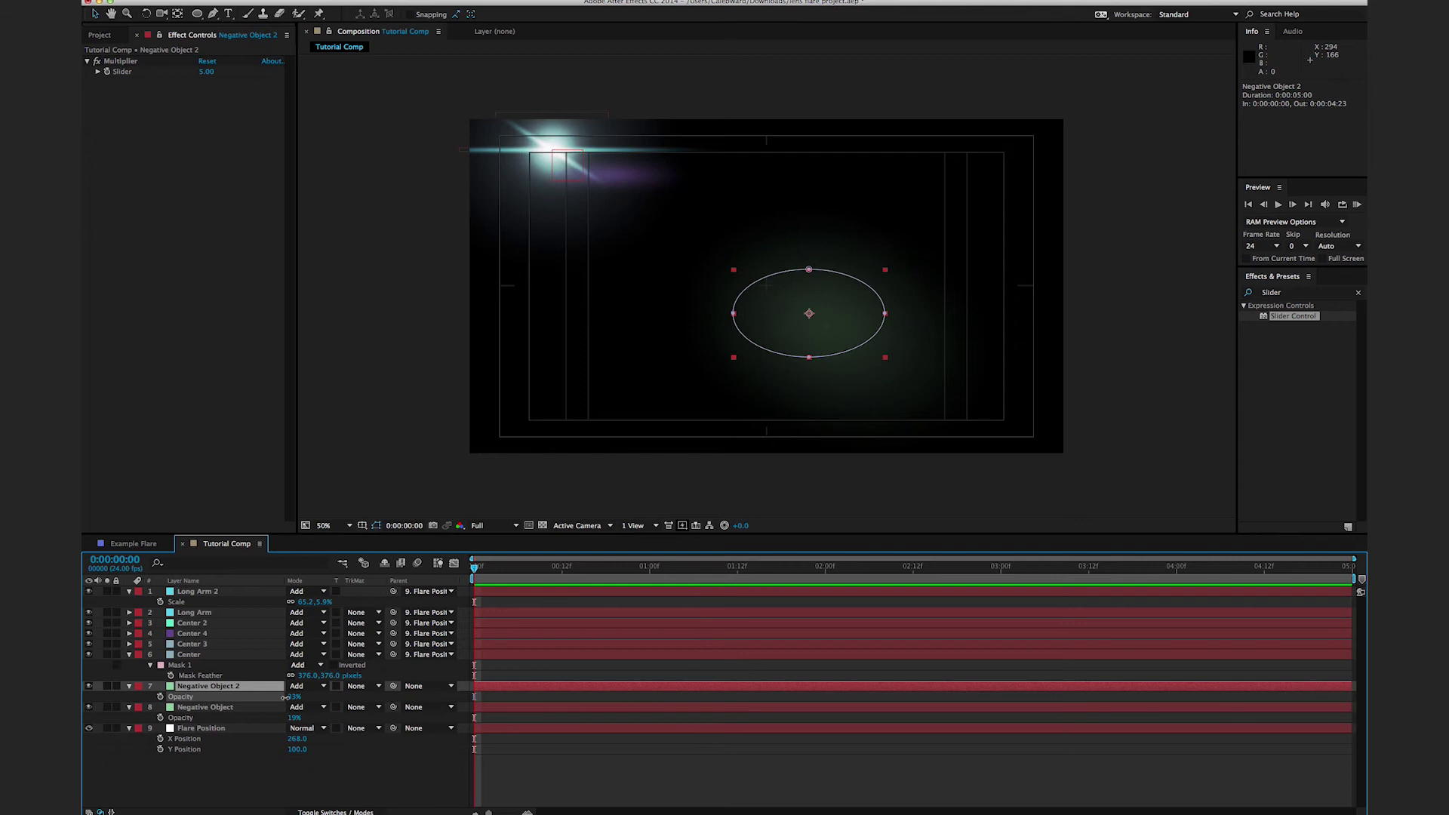
pyautogui.moveTo(886, 359); pyautogui.dragTo(837, 329)
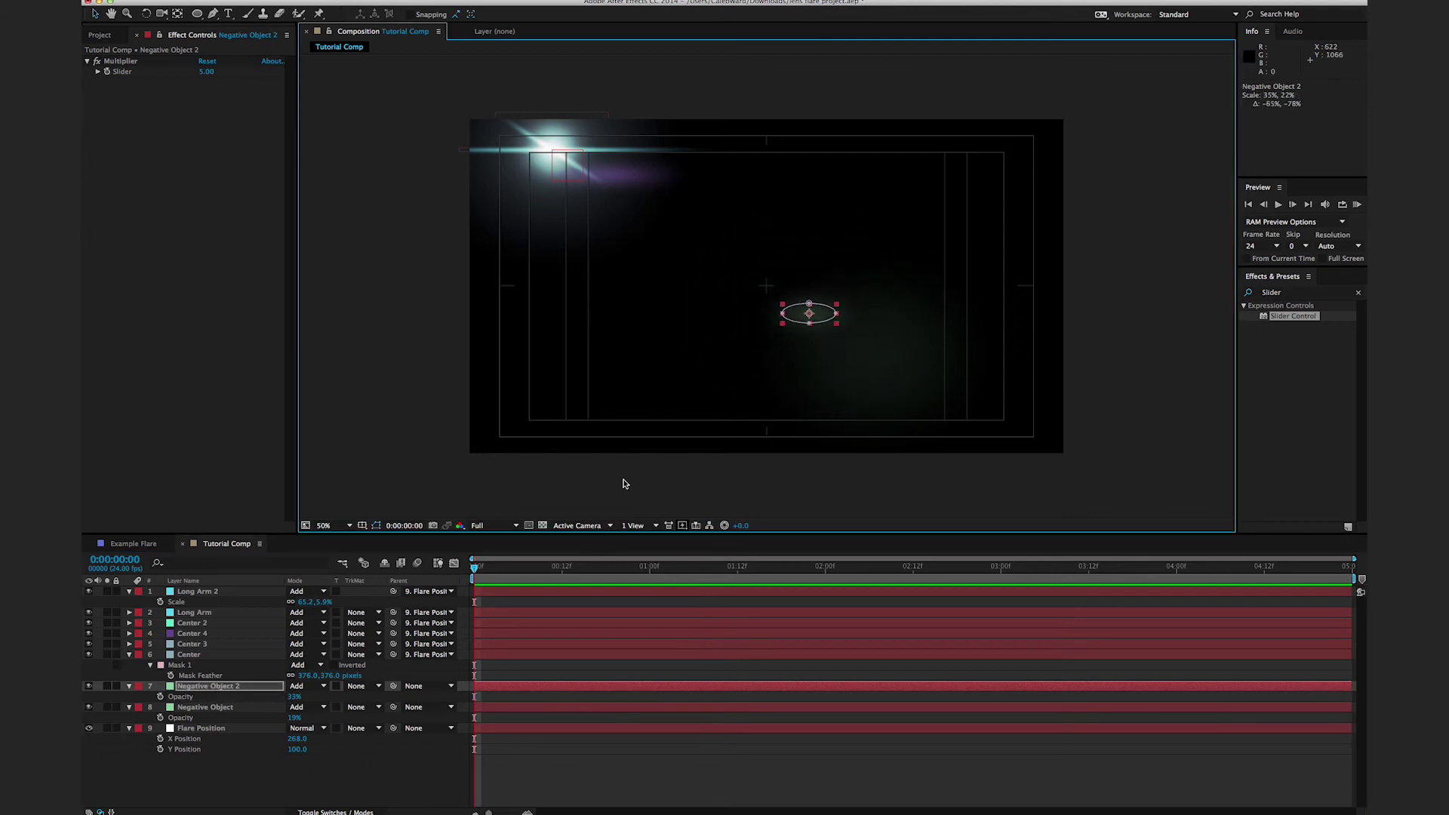
# Step: Duplicate Negative Object 2 and set the copy's Multiplier slider to 2
pyautogui.hotkey('ctrl', 'd')
pyautogui.click(206, 71)
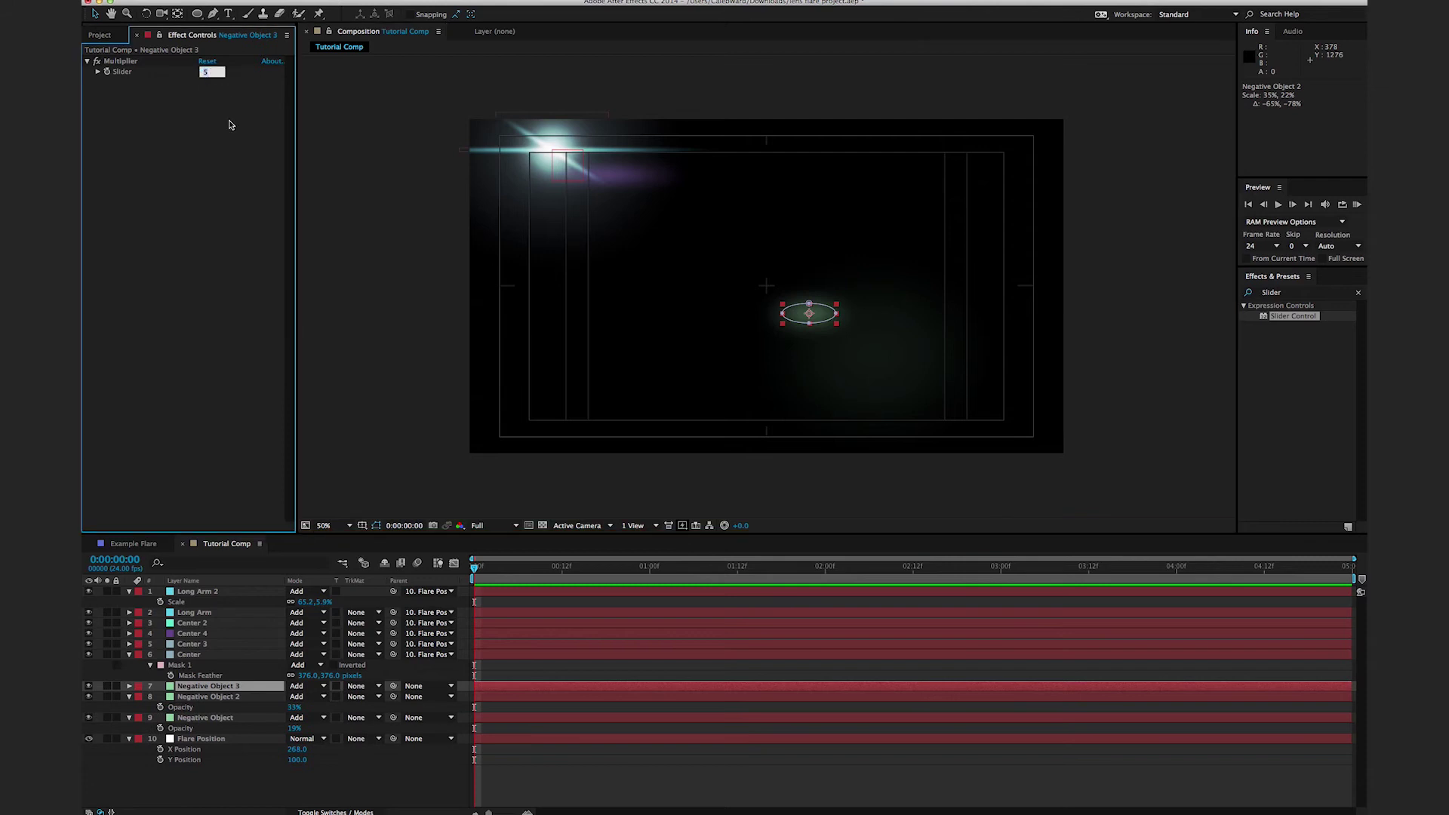
pyautogui.click(372, 196)
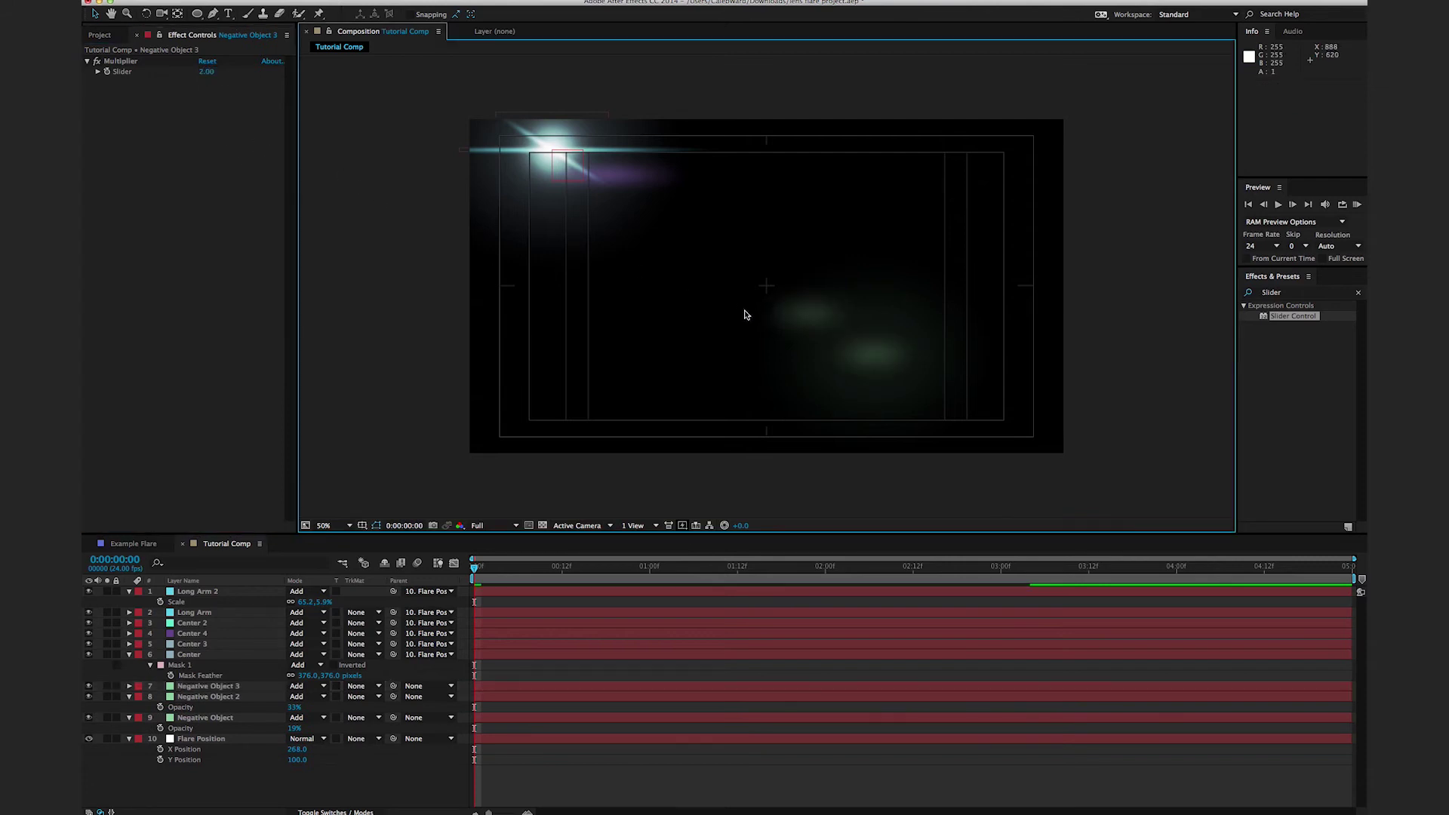
# Step: Duplicate Negative Object 3 and set the copy's Multiplier slider to 1
pyautogui.click(240, 696)
pyautogui.click(224, 686)
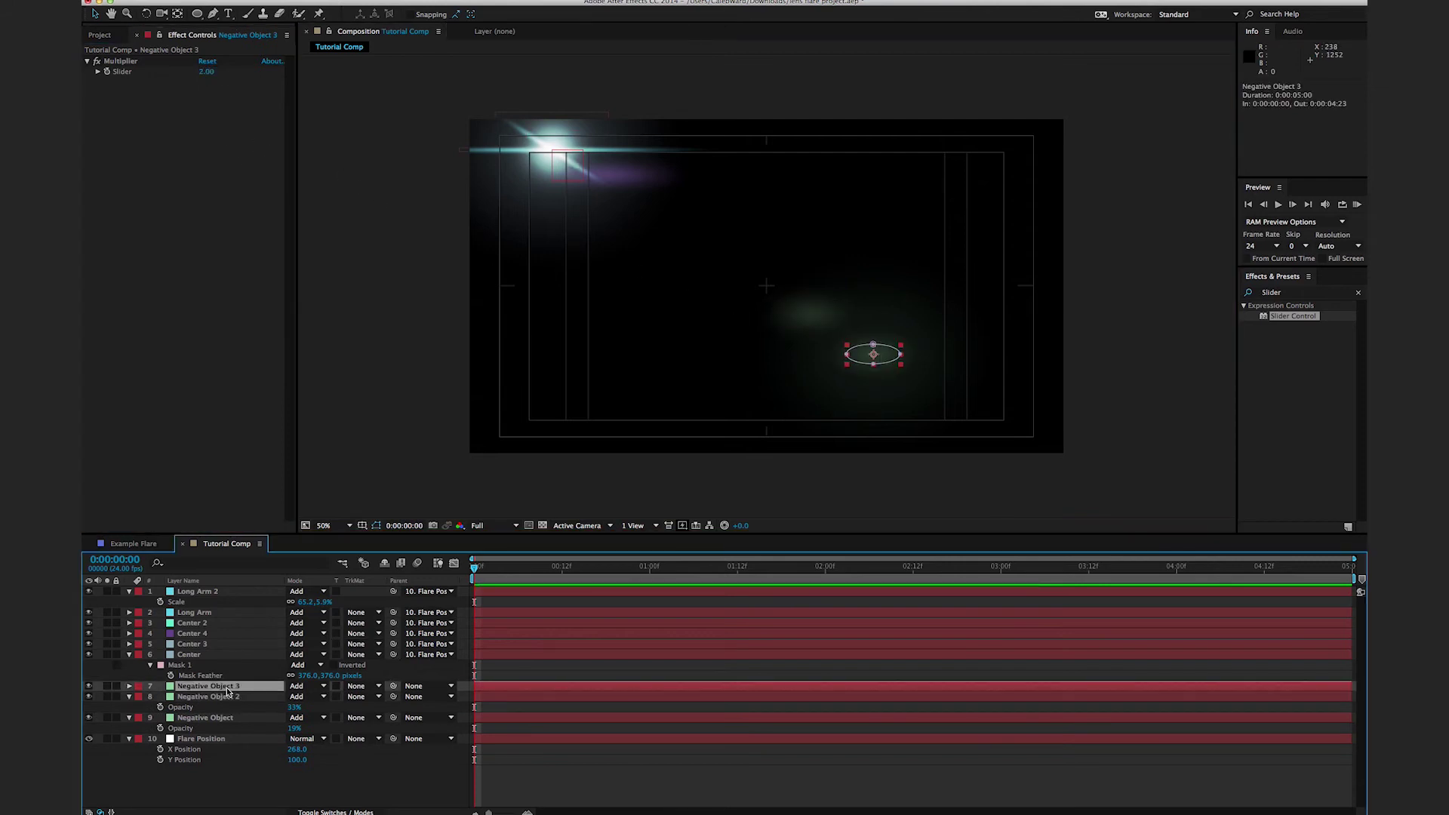
pyautogui.hotkey('ctrl', 'd')
pyautogui.click(208, 72)
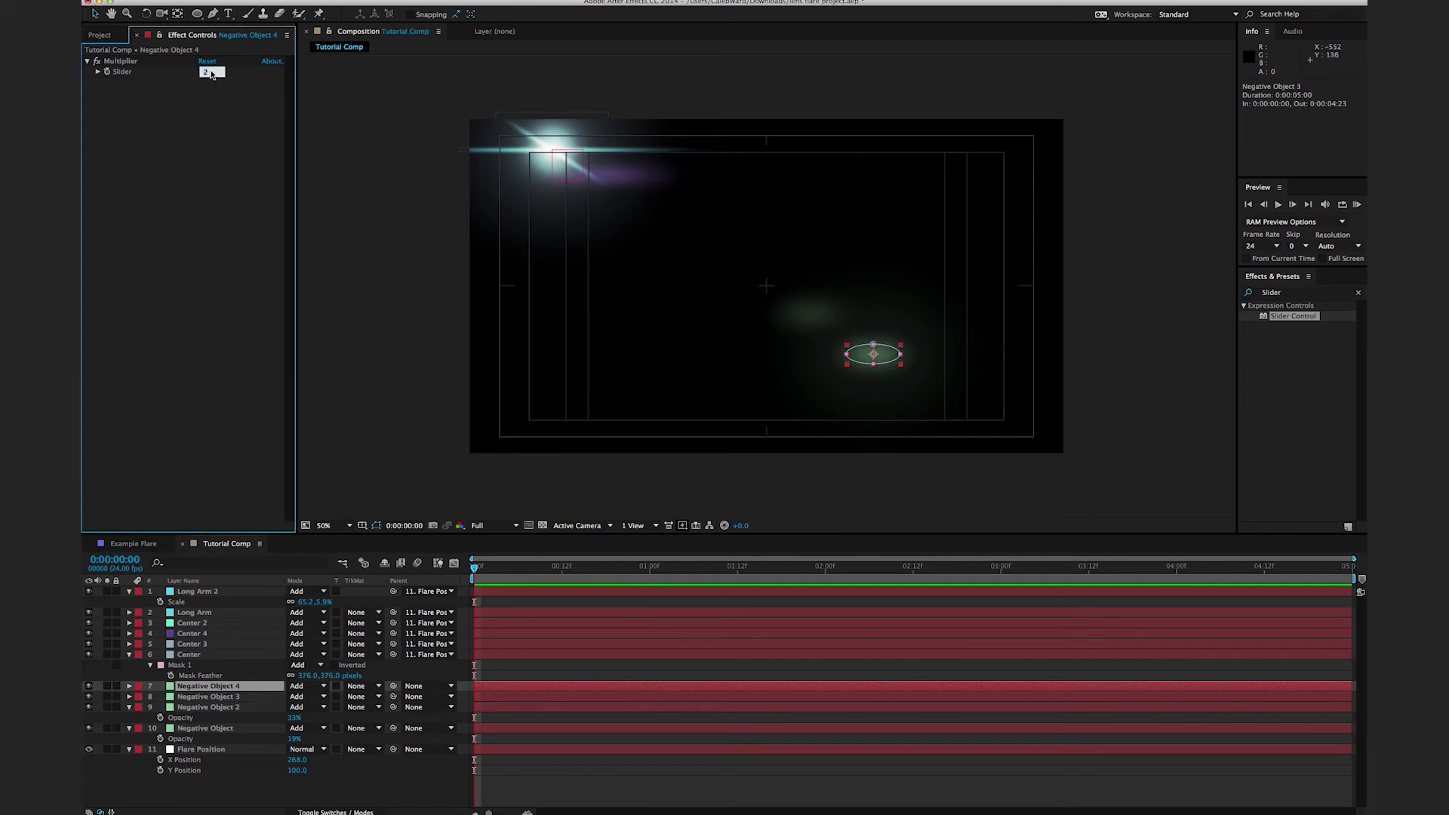
pyautogui.click(353, 203)
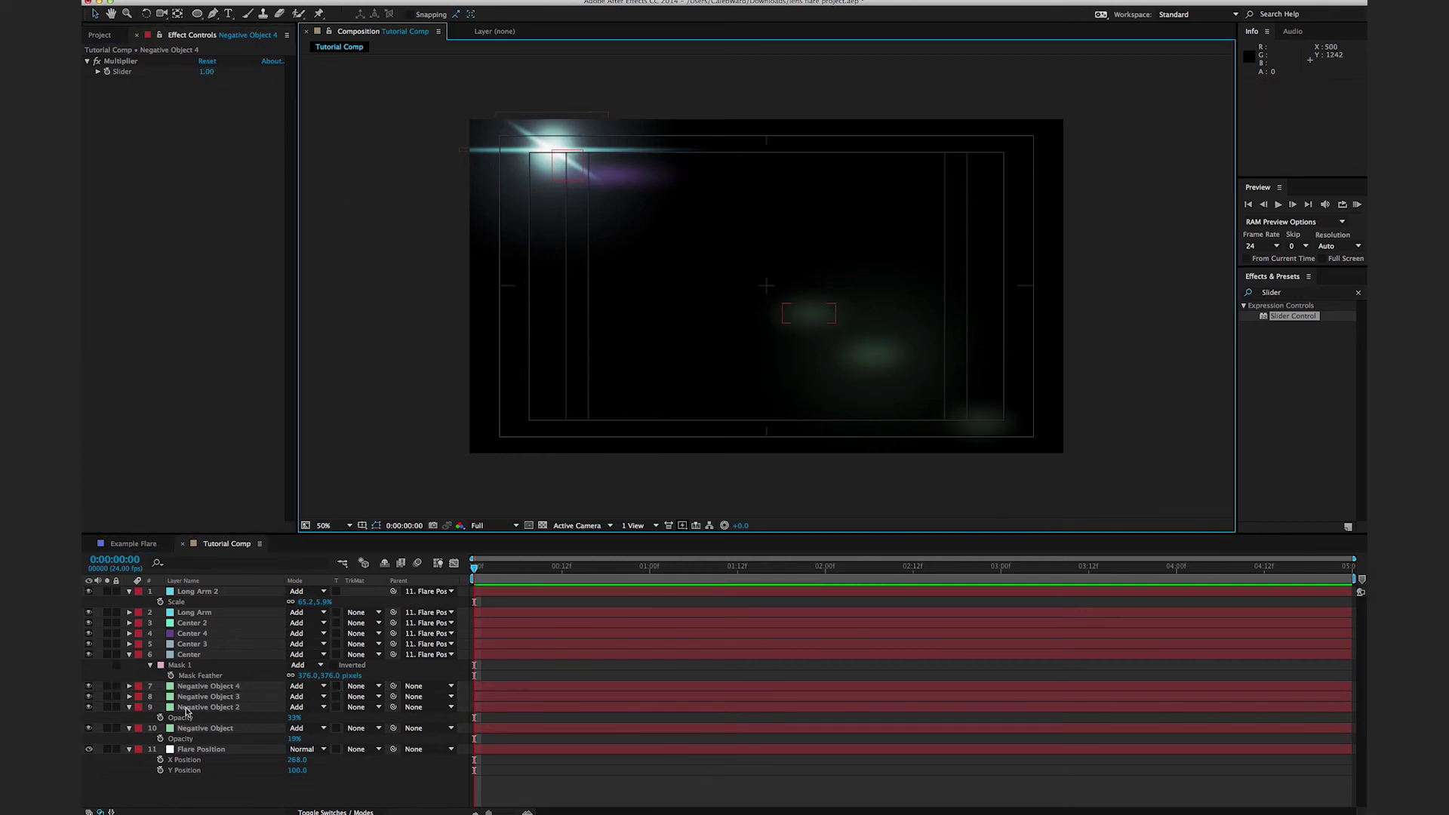
# Step: Scale Negative Object 4 up to about 112%, 136% and recolor it with a new pale purple solid
pyautogui.click(218, 689)
pyautogui.moveTo(953, 413); pyautogui.dragTo(896, 367)
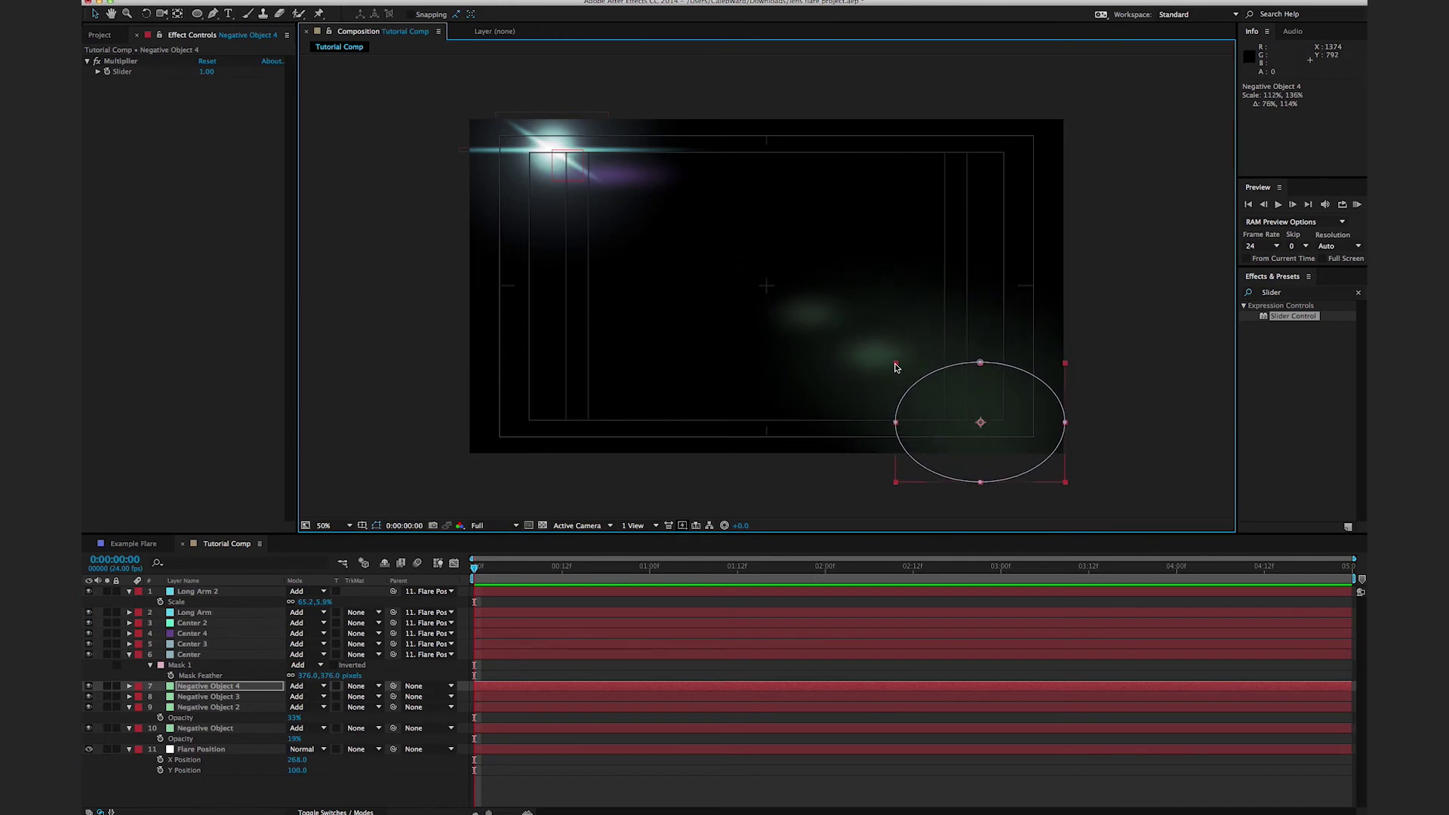
pyautogui.press('super+shift+y')
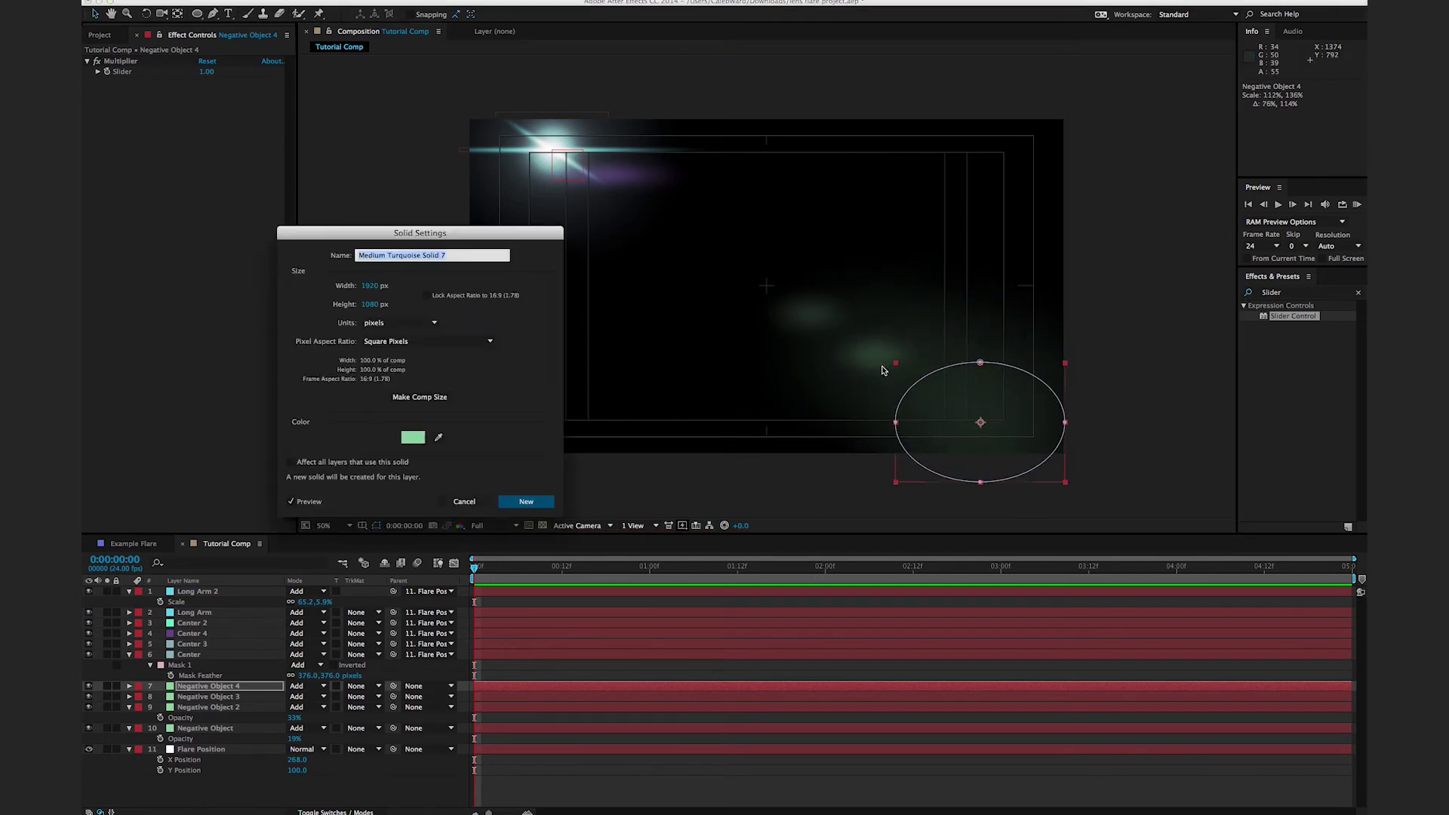
pyautogui.click(413, 438)
pyautogui.click(1094, 196)
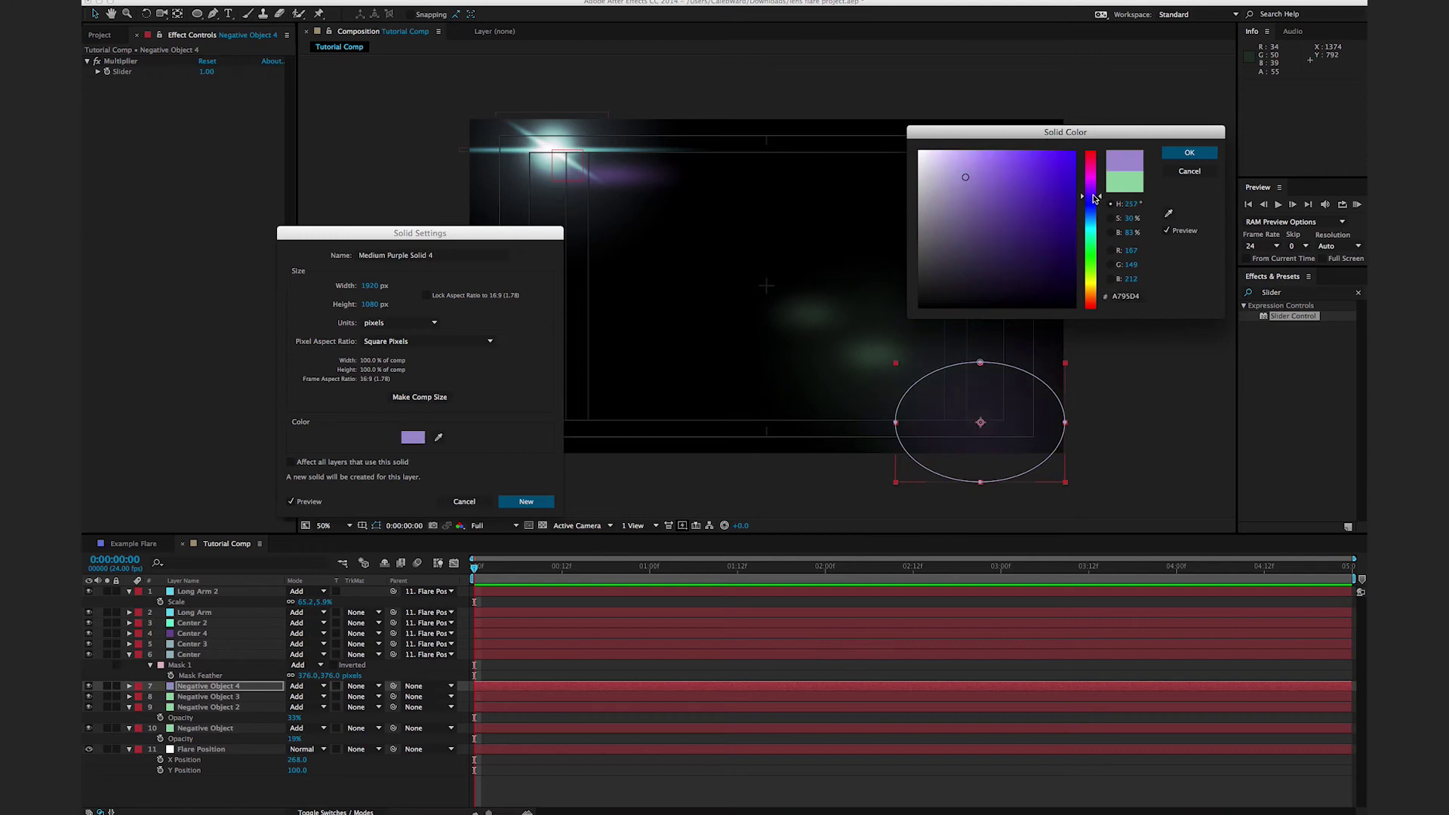
pyautogui.click(964, 193)
pyautogui.click(1189, 152)
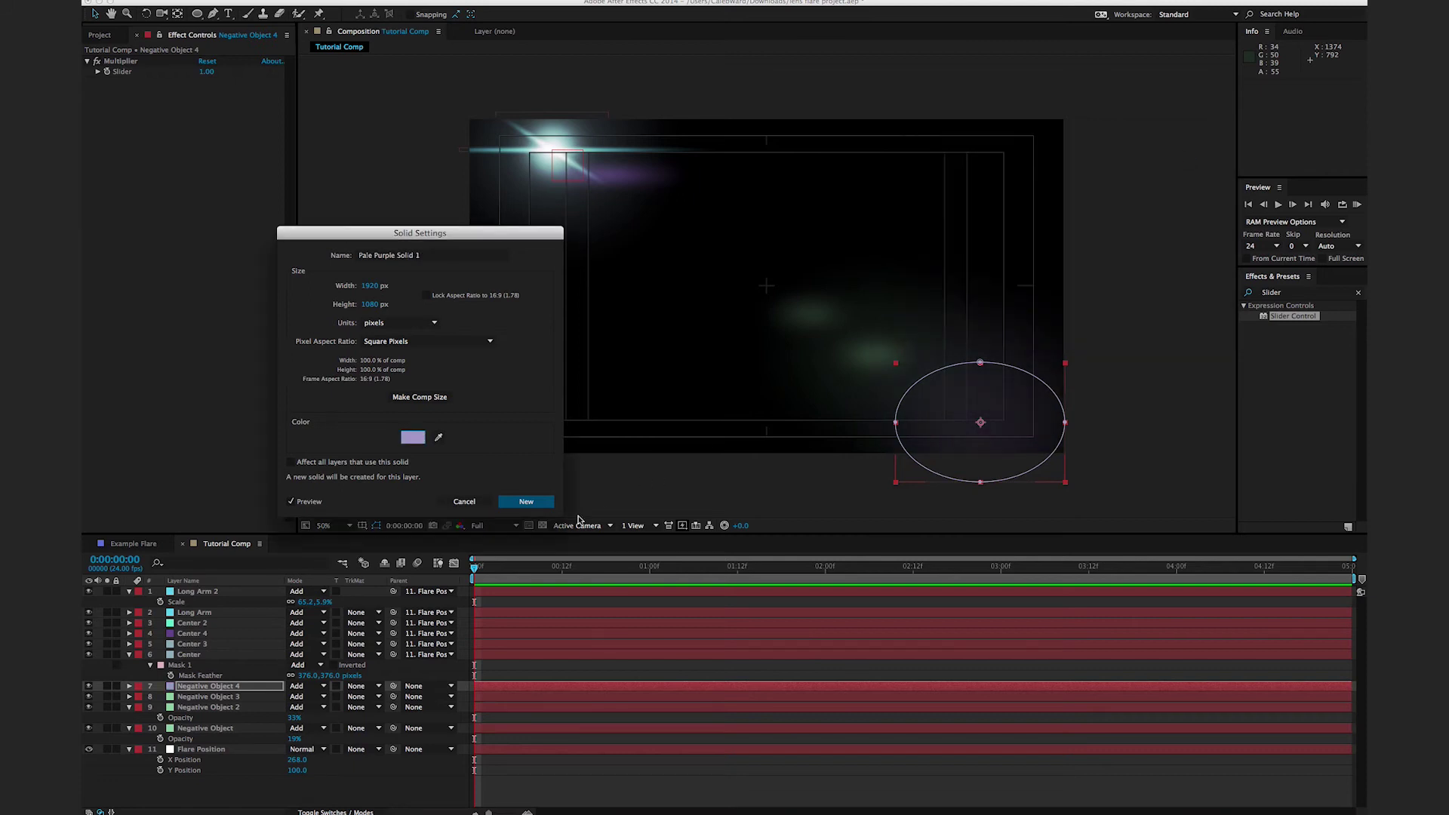
pyautogui.click(526, 502)
pyautogui.click(754, 483)
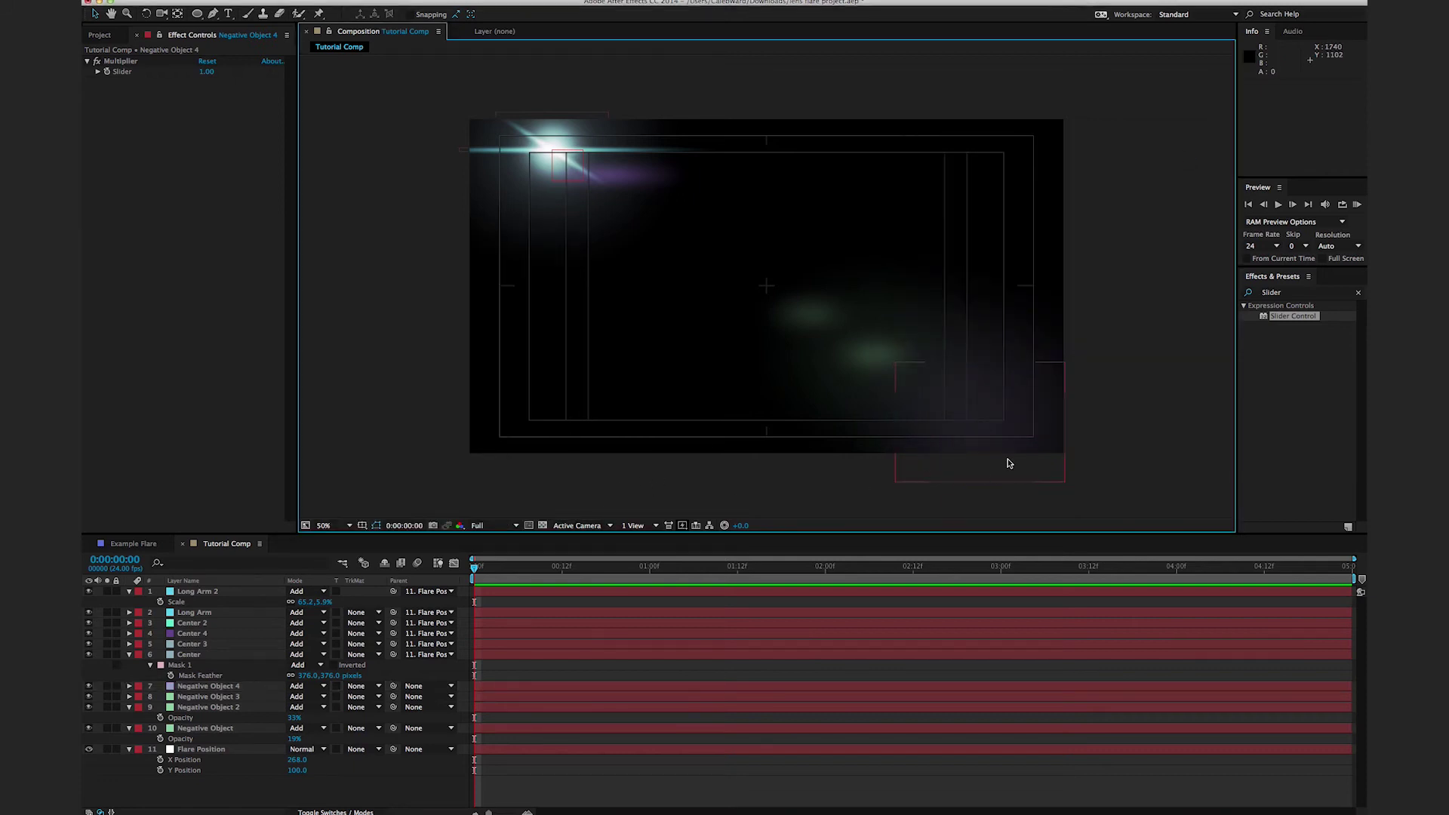
# Step: Move the Flare Position null around to about 278, 202 to check how all the negative glows react
pyautogui.click(238, 750)
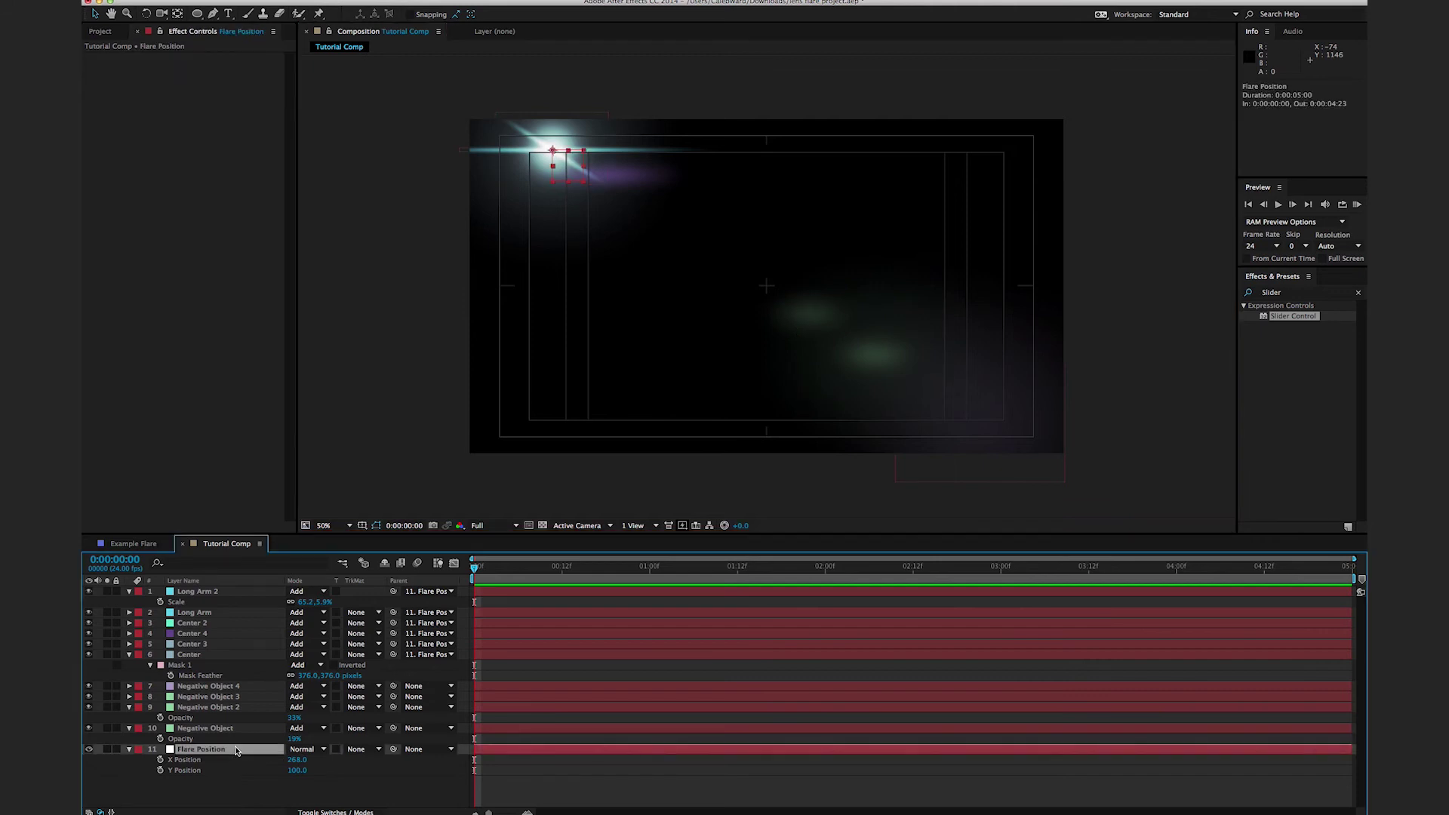
pyautogui.moveTo(573, 182)
pyautogui.mouseDown()
pyautogui.moveTo(613, 193)
pyautogui.moveTo(782, 341)
pyautogui.moveTo(988, 406)
pyautogui.moveTo(906, 332)
pyautogui.moveTo(569, 206)
pyautogui.mouseUp()
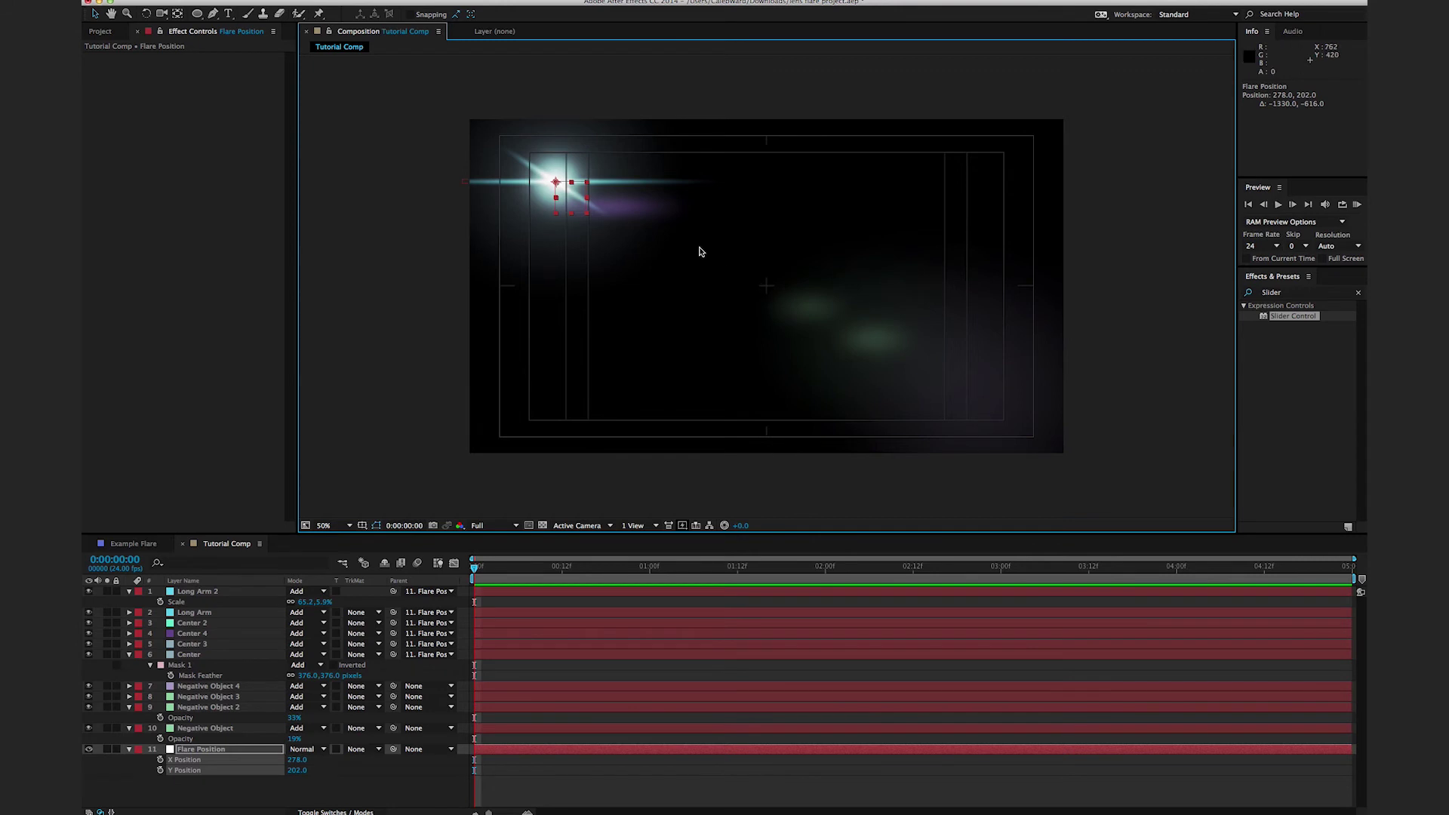
pyautogui.click(420, 483)
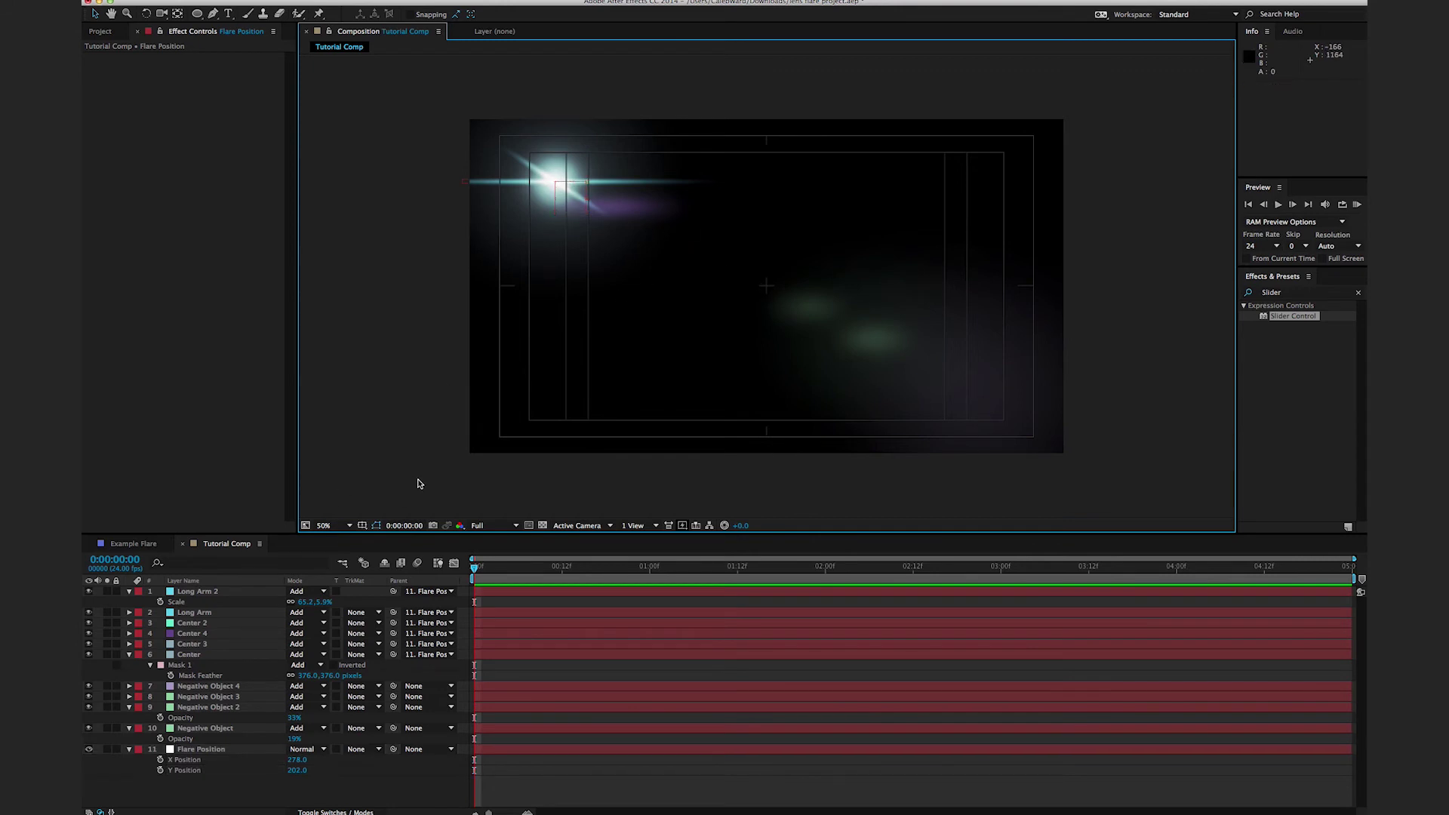
# Step: Create a pale purple 1920 x 1080 solid and draw a centered elliptical mask about 522 x 246 px on it
pyautogui.press('super+y')
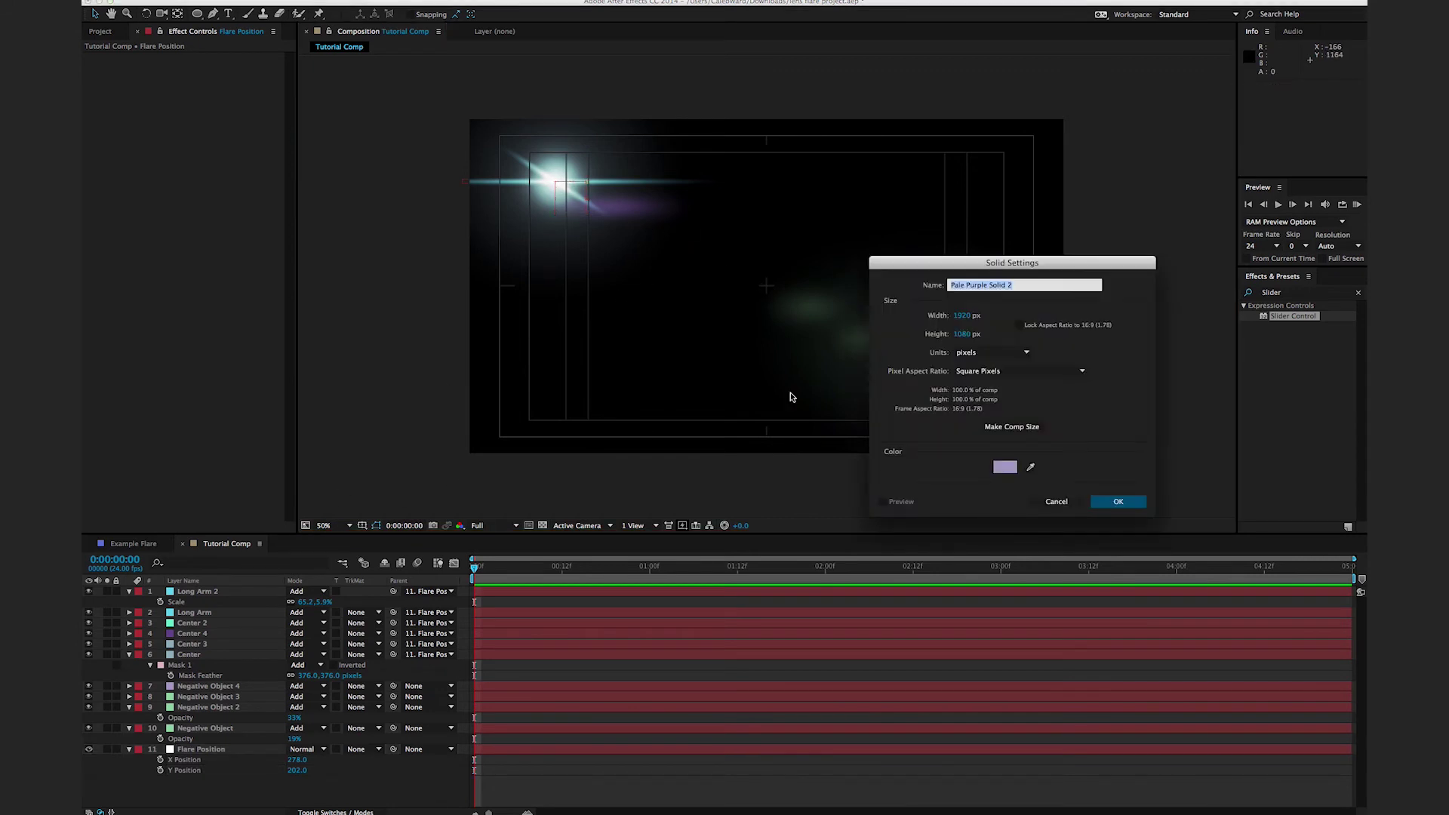
pyautogui.click(1104, 505)
pyautogui.click(198, 15)
pyautogui.moveTo(681, 254); pyautogui.dragTo(849, 325)
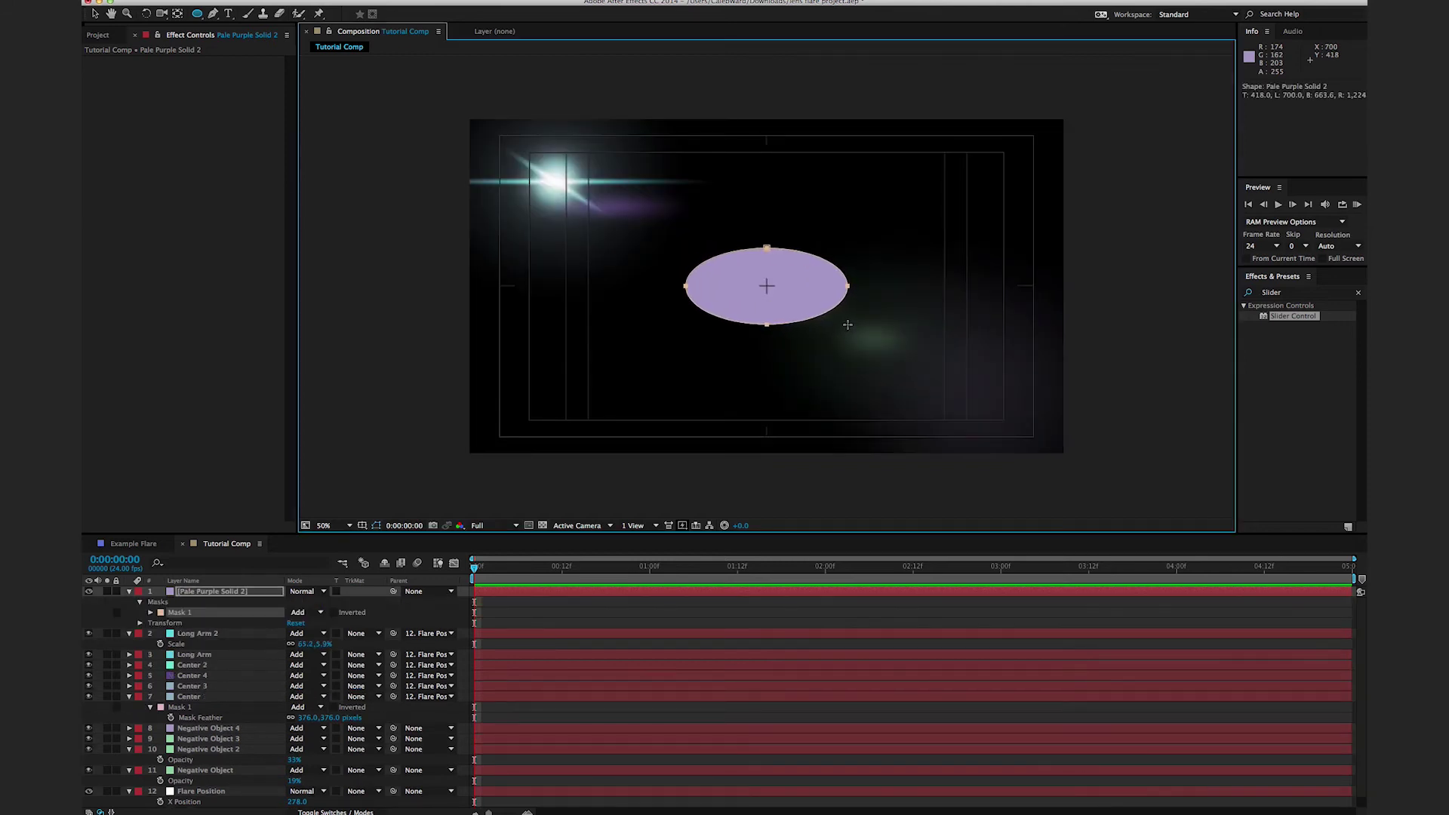
# Step: Feather the purple solid's elliptical mask into a soft glow and scale the layer down to about 49%
pyautogui.press('f')
pyautogui.moveTo(317, 612); pyautogui.dragTo(445, 600)
pyautogui.press('s')
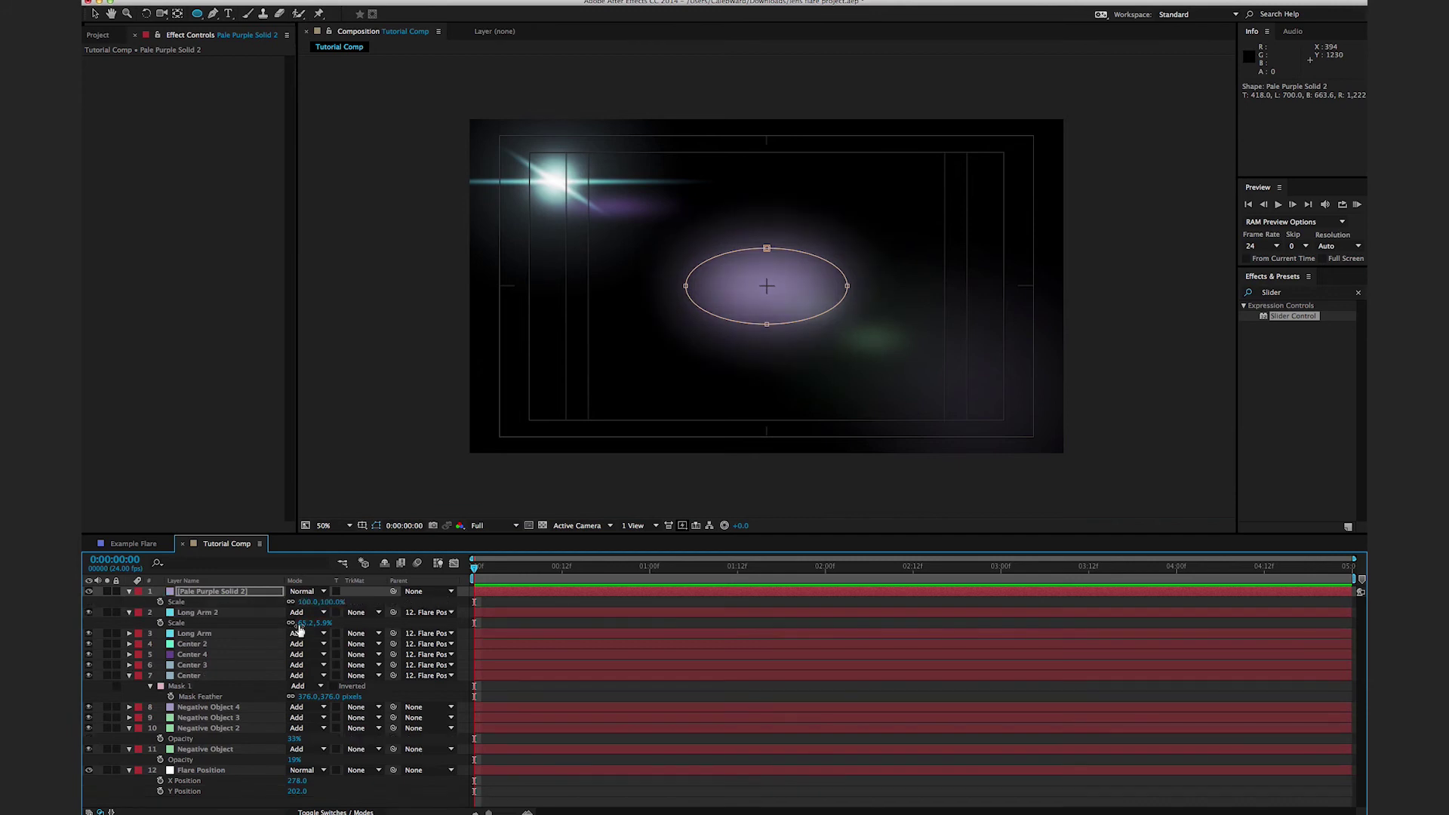
pyautogui.moveTo(317, 602); pyautogui.dragTo(303, 612)
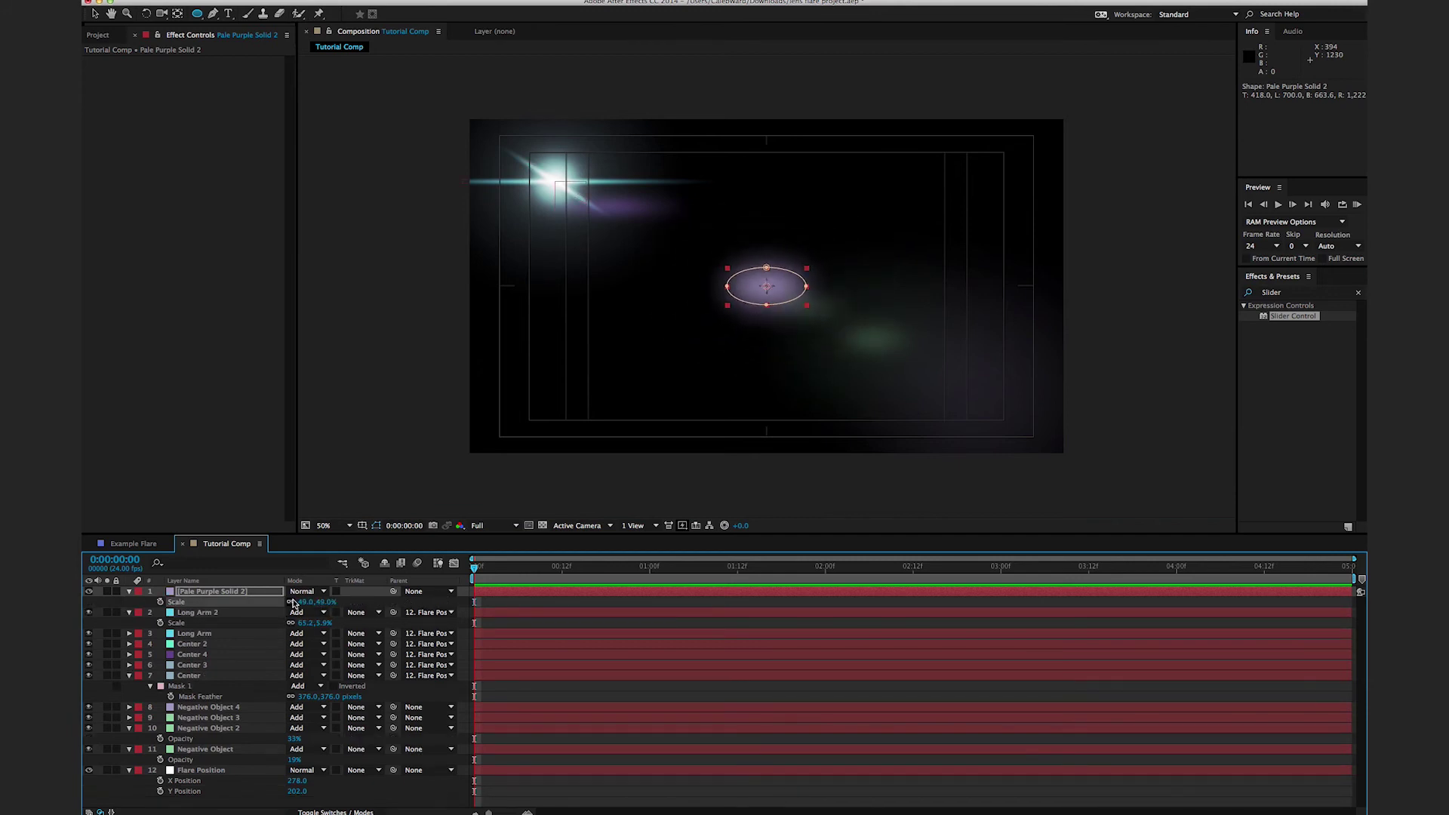
# Step: Set the purple solid's blending mode to Add and lower its opacity to 21%
pyautogui.click(302, 591)
pyautogui.click(344, 442)
pyautogui.press('t')
pyautogui.moveTo(270, 609); pyautogui.dragTo(254, 612)
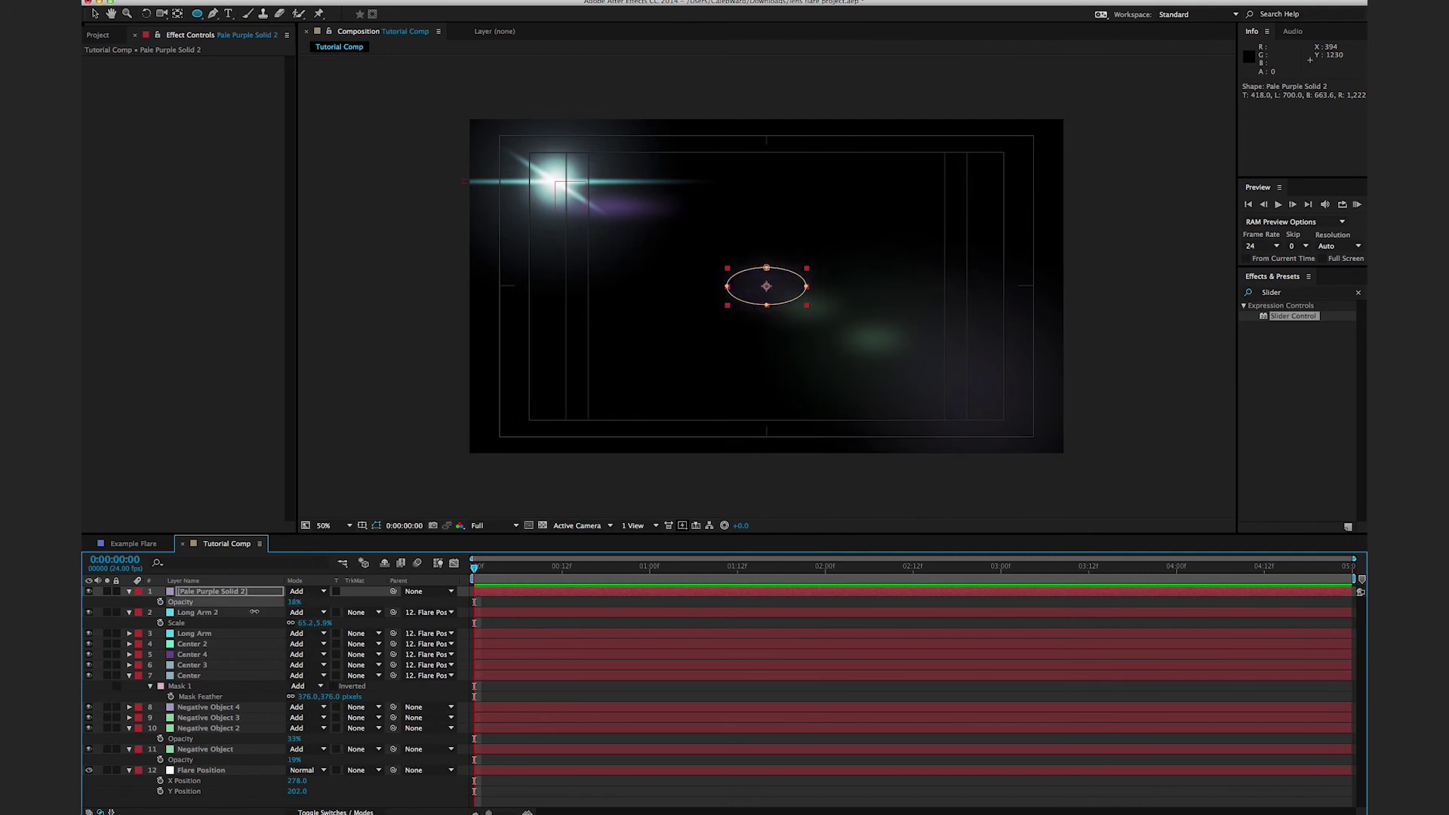
pyautogui.click(388, 387)
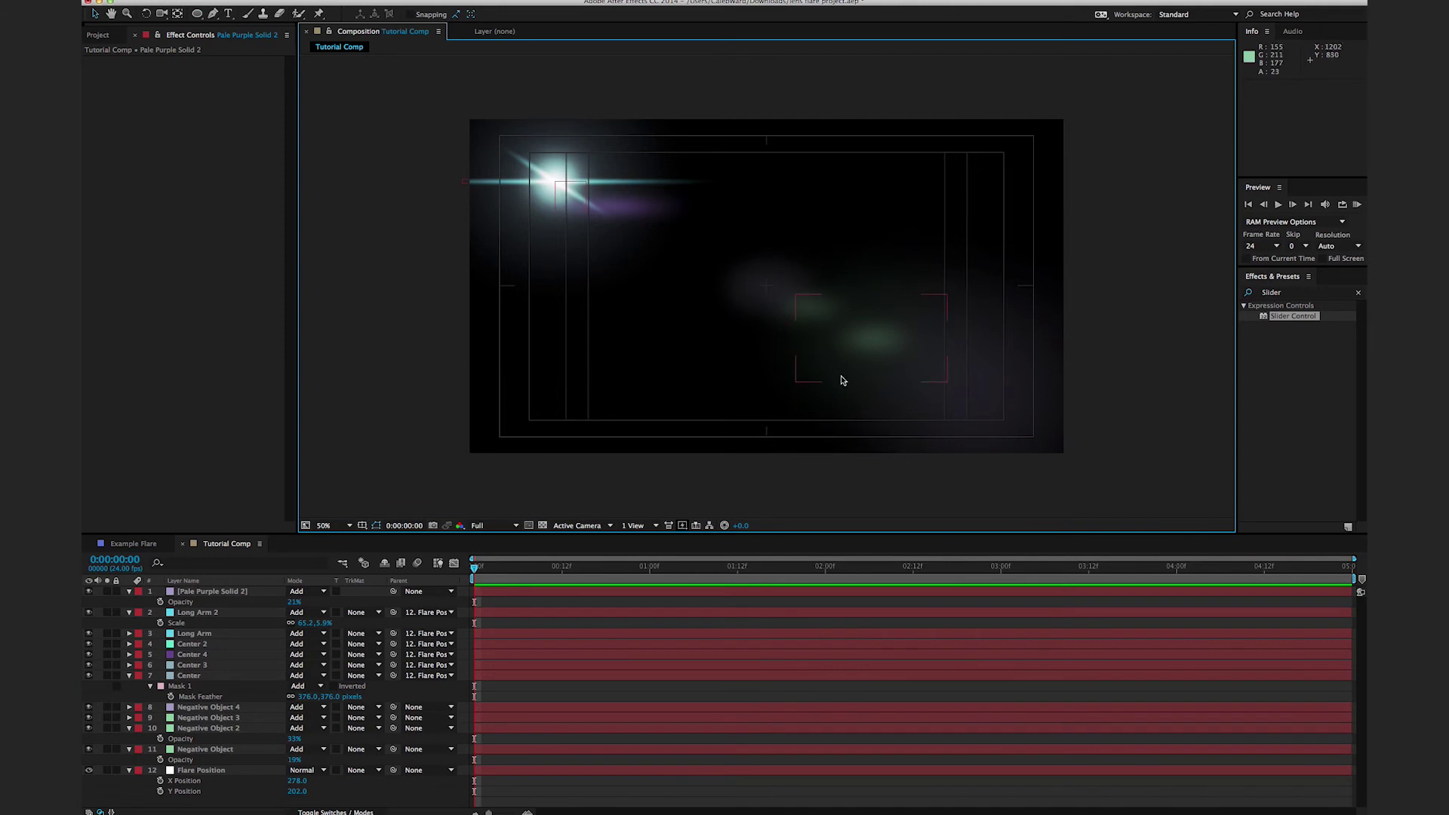
# Step: Rename the new purple solid layer to Positive Object
pyautogui.click(206, 594)
pyautogui.press('Return')
pyautogui.write('Positive Object')
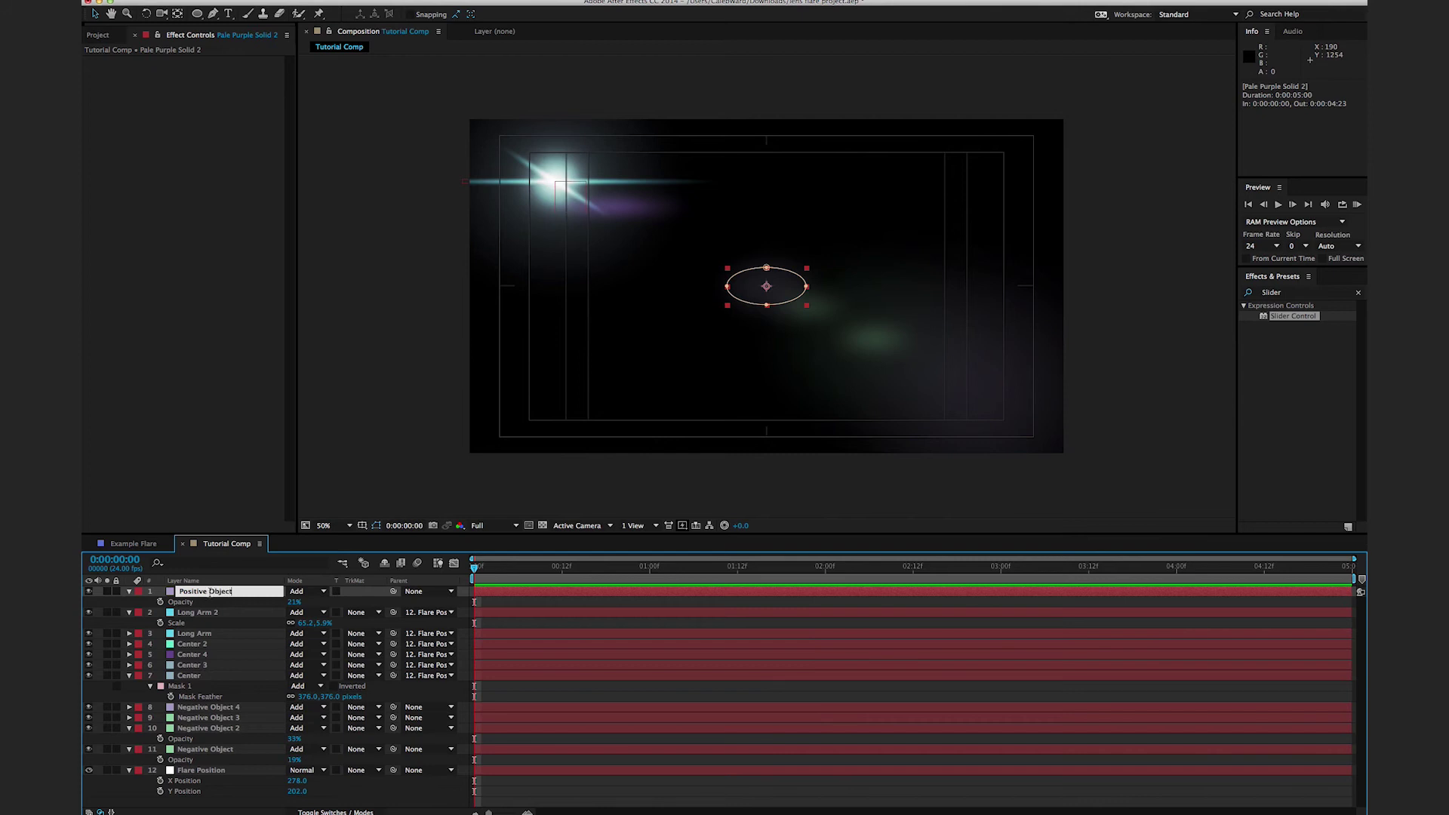
pyautogui.press('Return')
# Step: Separate Positive Object's position dimensions and reorder the layer directly above Flare Position
pyautogui.press('p')
pyautogui.rightClick(199, 602)
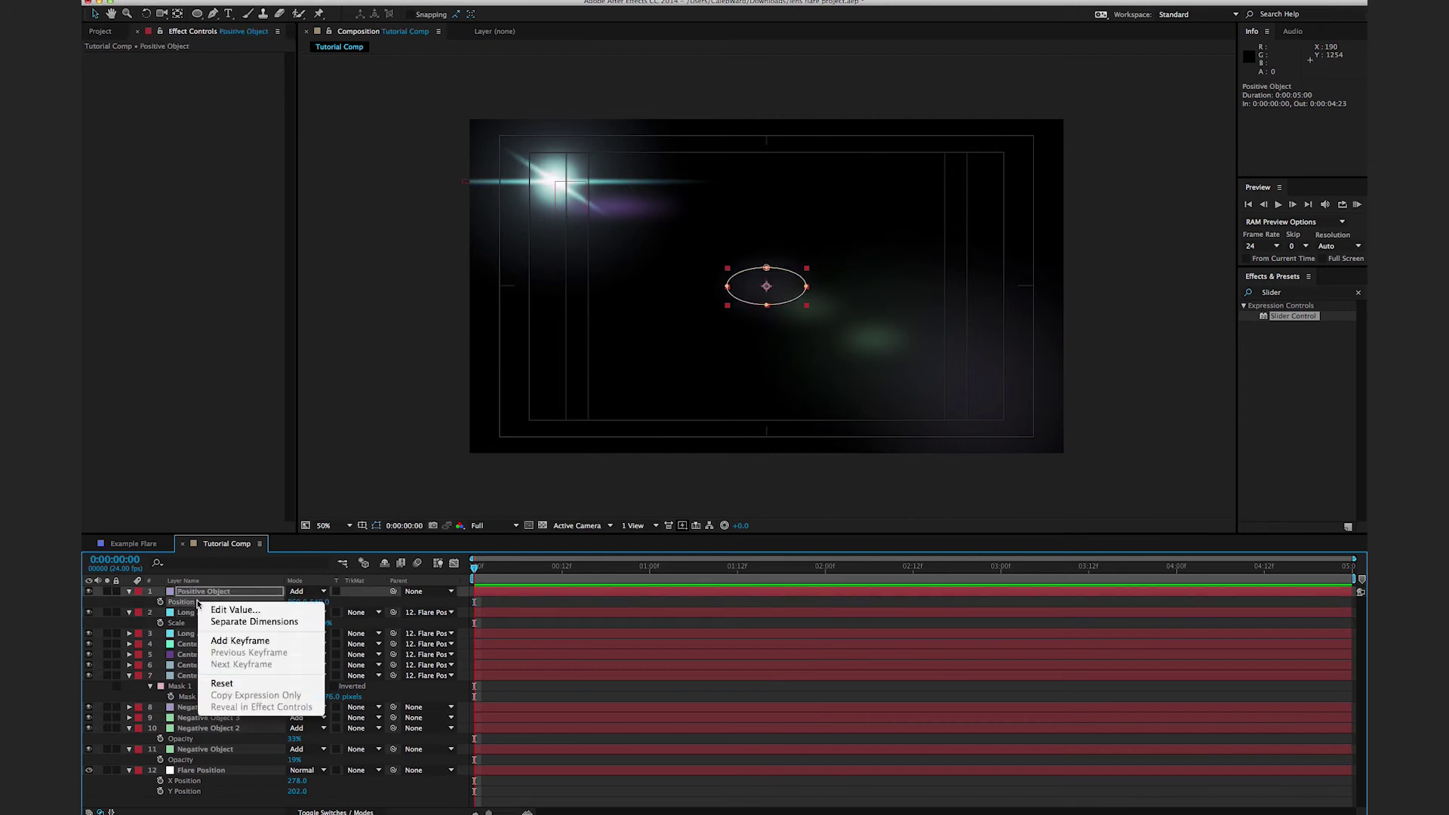
pyautogui.click(246, 623)
pyautogui.click(342, 613)
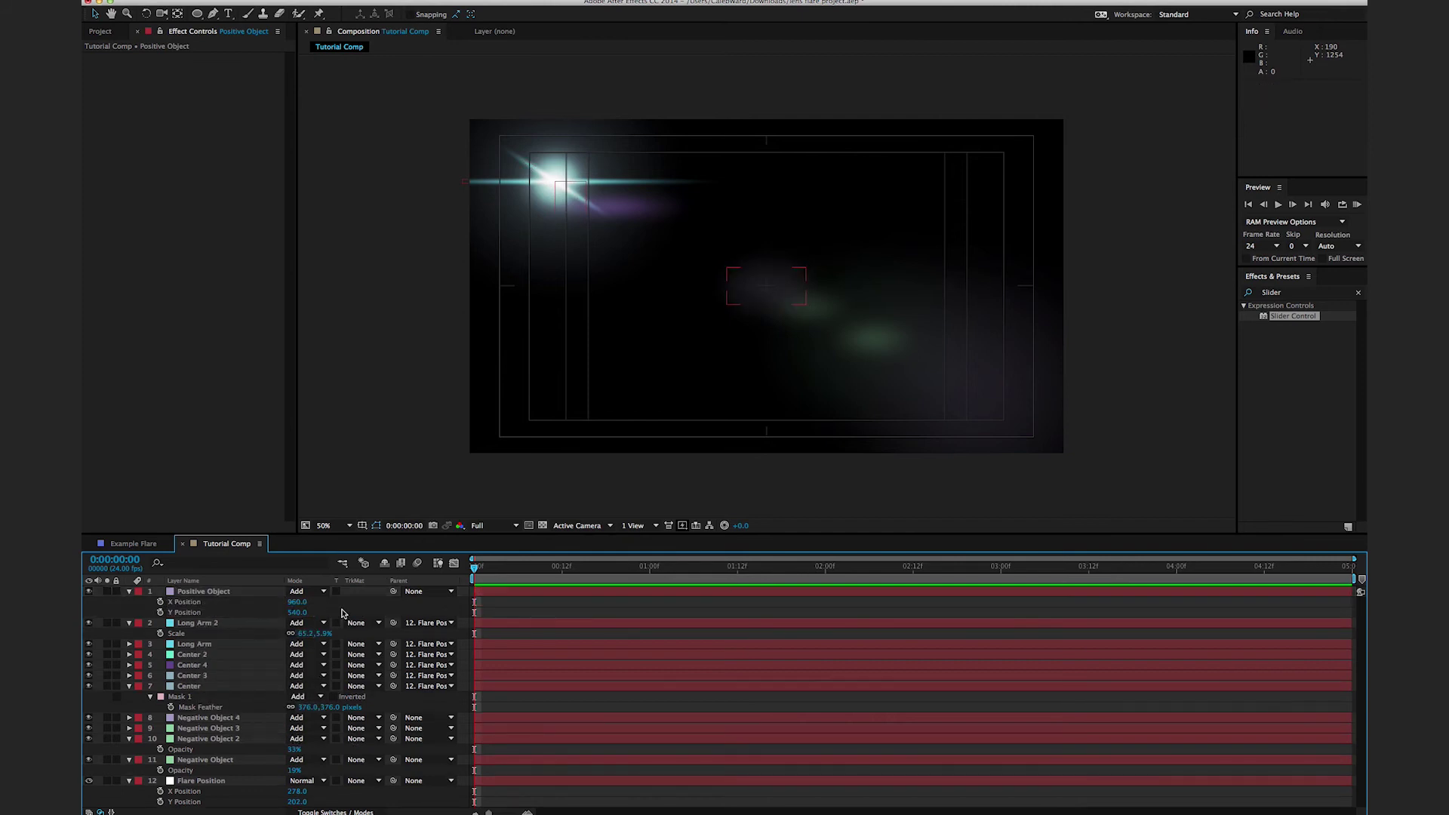
pyautogui.moveTo(226, 597); pyautogui.dragTo(234, 776)
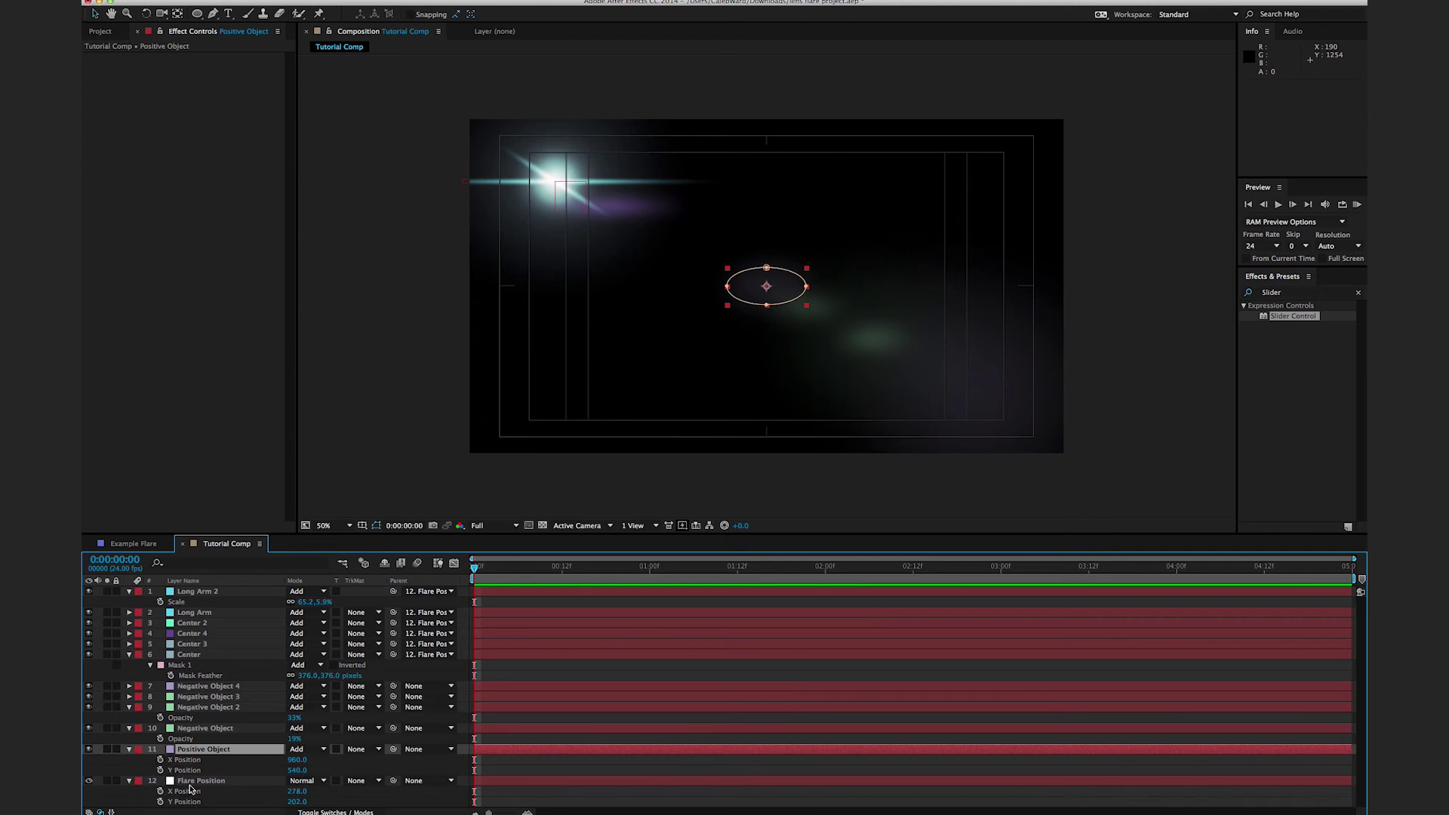
pyautogui.keyDown('alt'); pyautogui.click(159, 760); pyautogui.keyUp('alt')
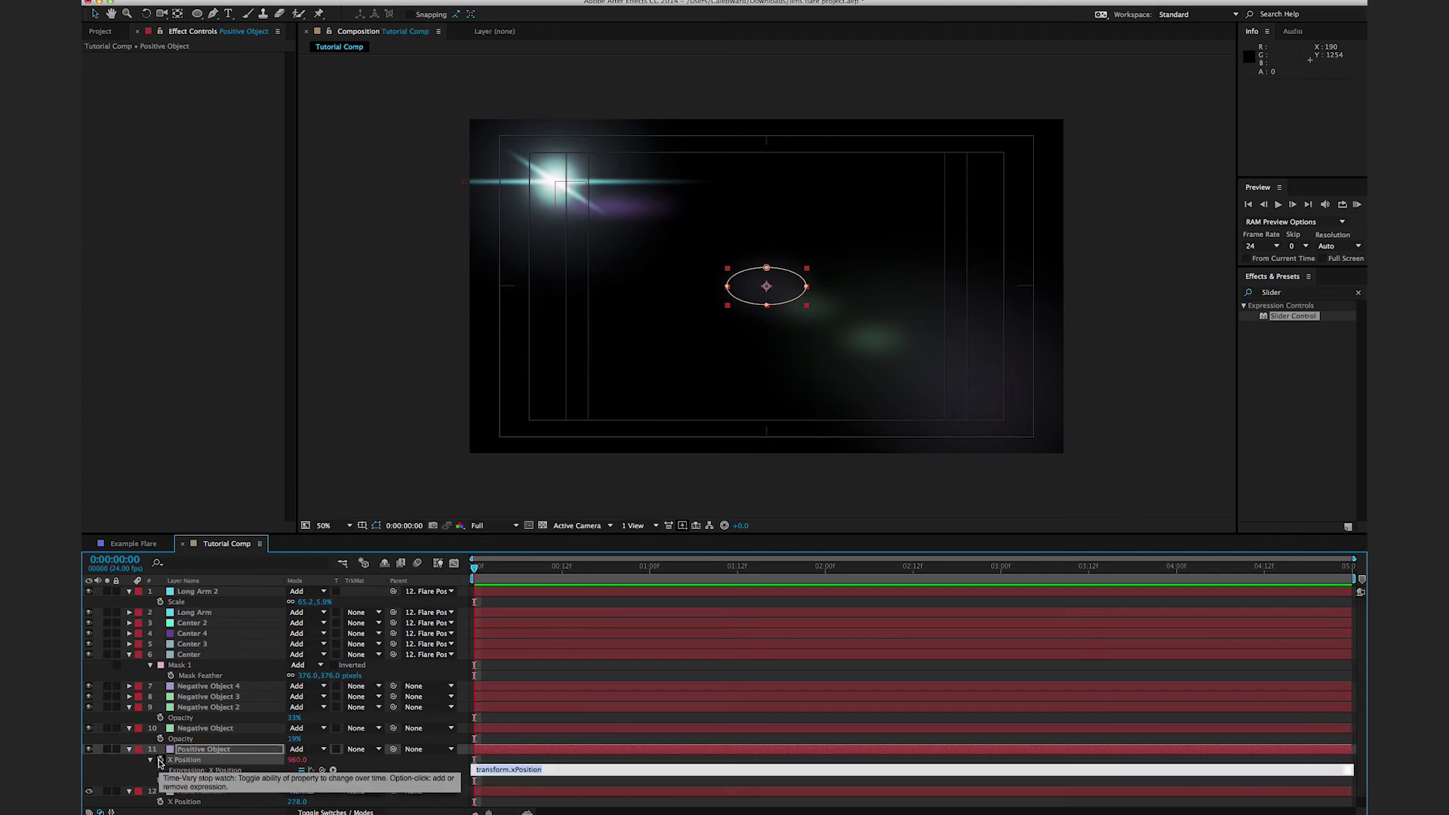
pyautogui.press('BackSpace')
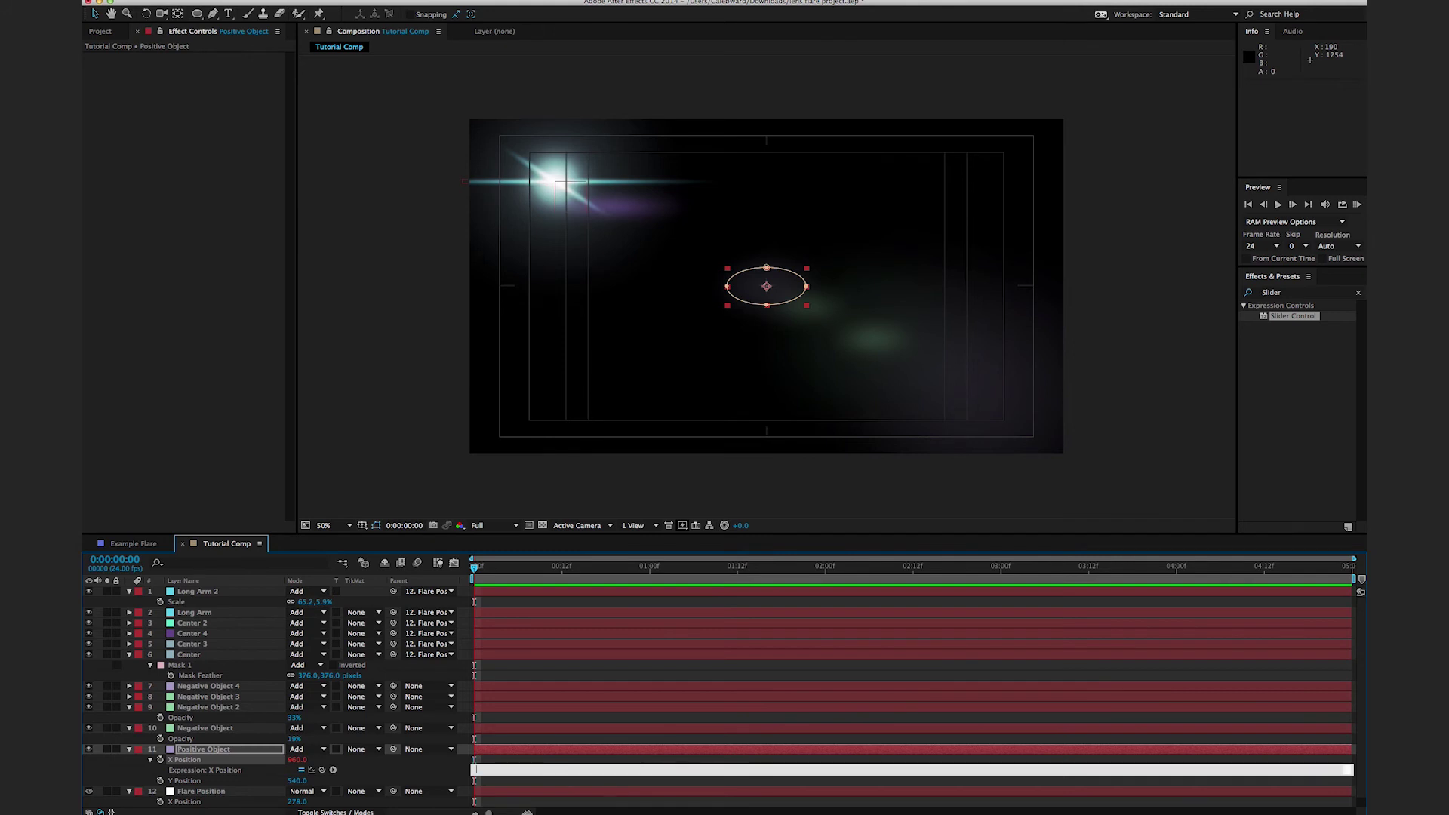
pyautogui.click(1227, 437)
# Step: Add a Slider Control to Positive Object and enter the X Position expression mlt = effect("Slider Control")("Slider"); (width/2)+(thisComp.layer("Flare Position").transform.xPosition/mlt)-(width/(mlt*2))
pyautogui.moveTo(1298, 317); pyautogui.dragTo(222, 749)
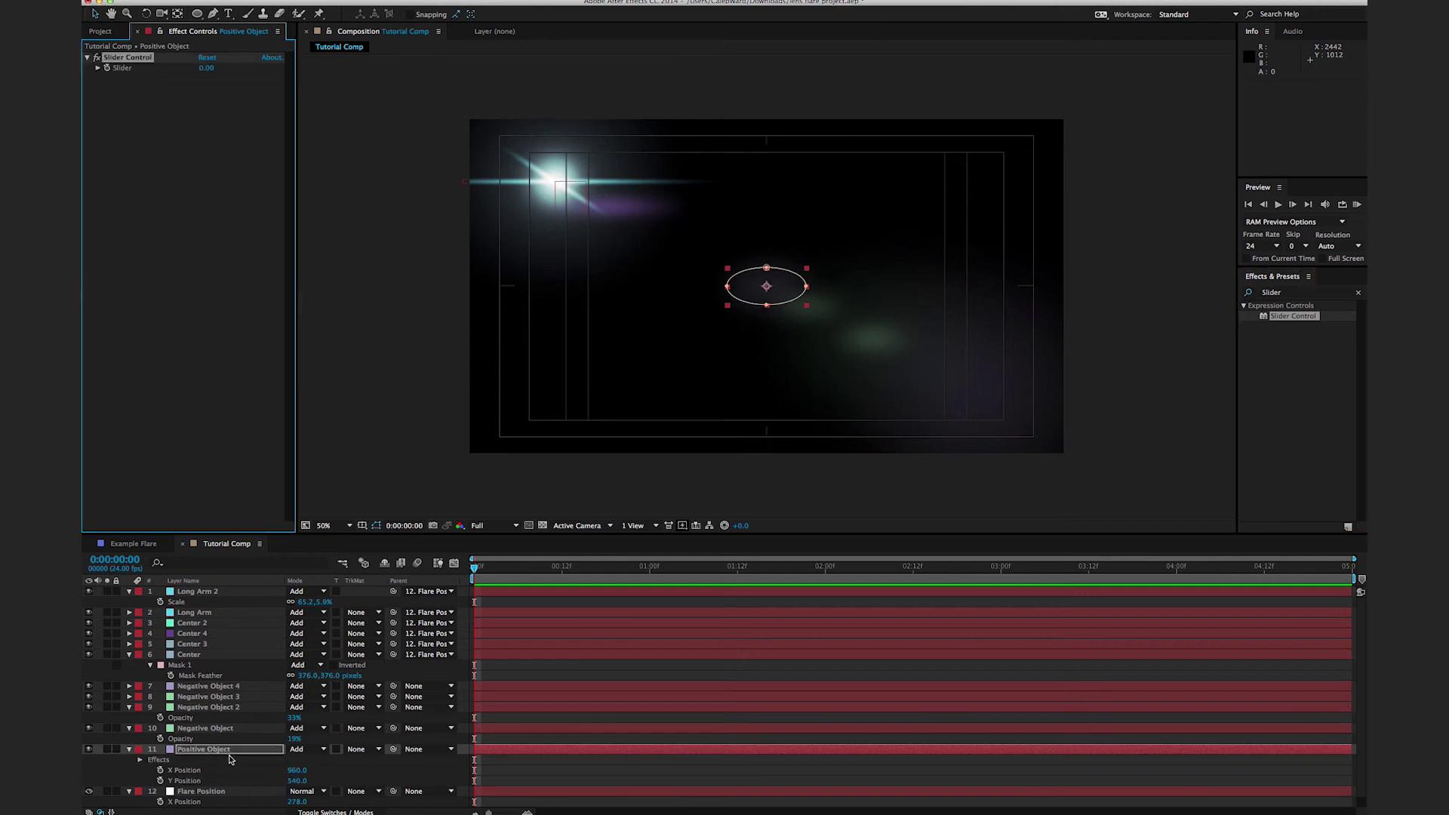
pyautogui.keyDown('alt'); pyautogui.click(160, 770); pyautogui.keyUp('alt')
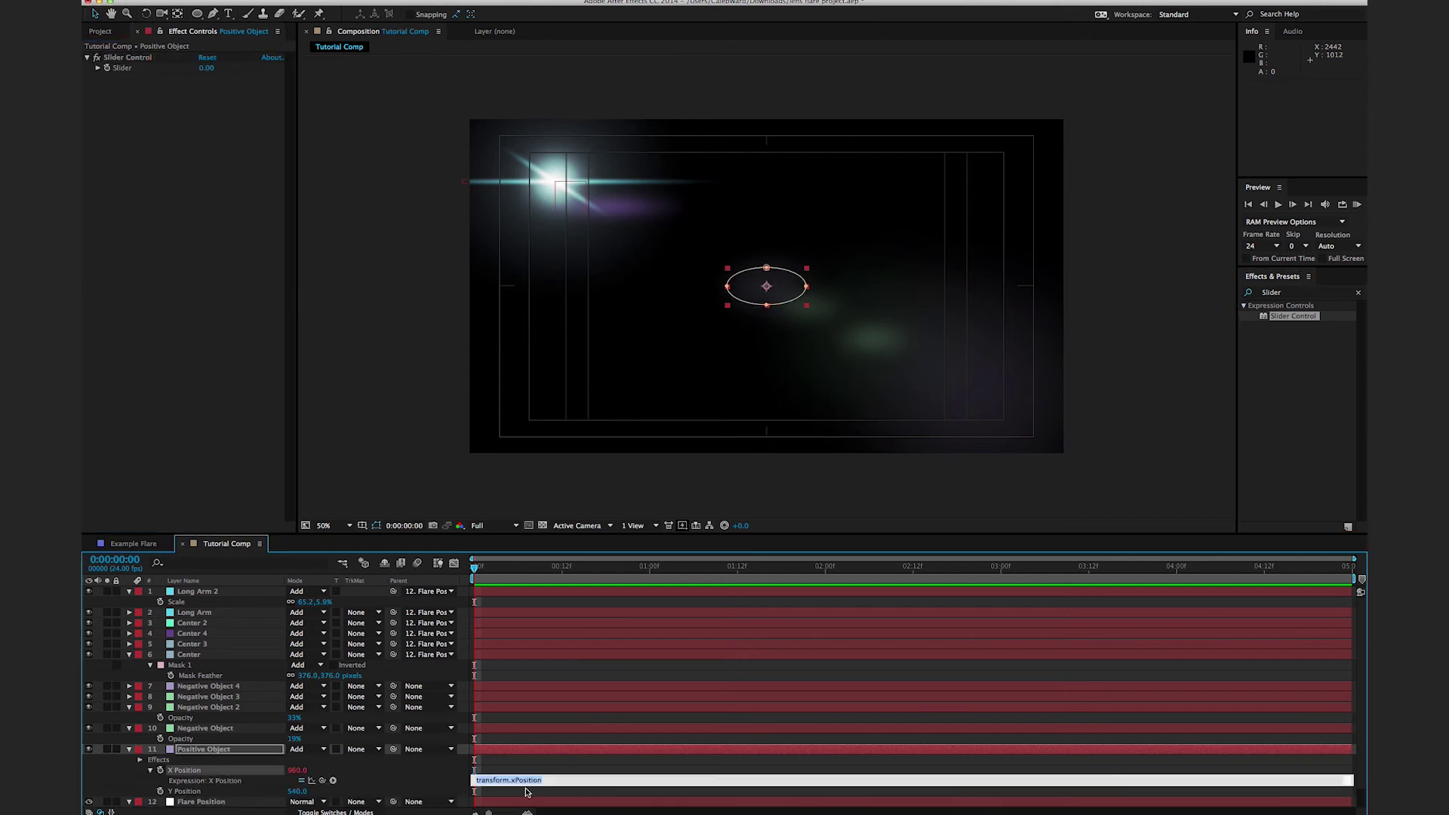
pyautogui.write('mlt =')
pyautogui.moveTo(322, 780); pyautogui.dragTo(120, 67)
pyautogui.press('Return')
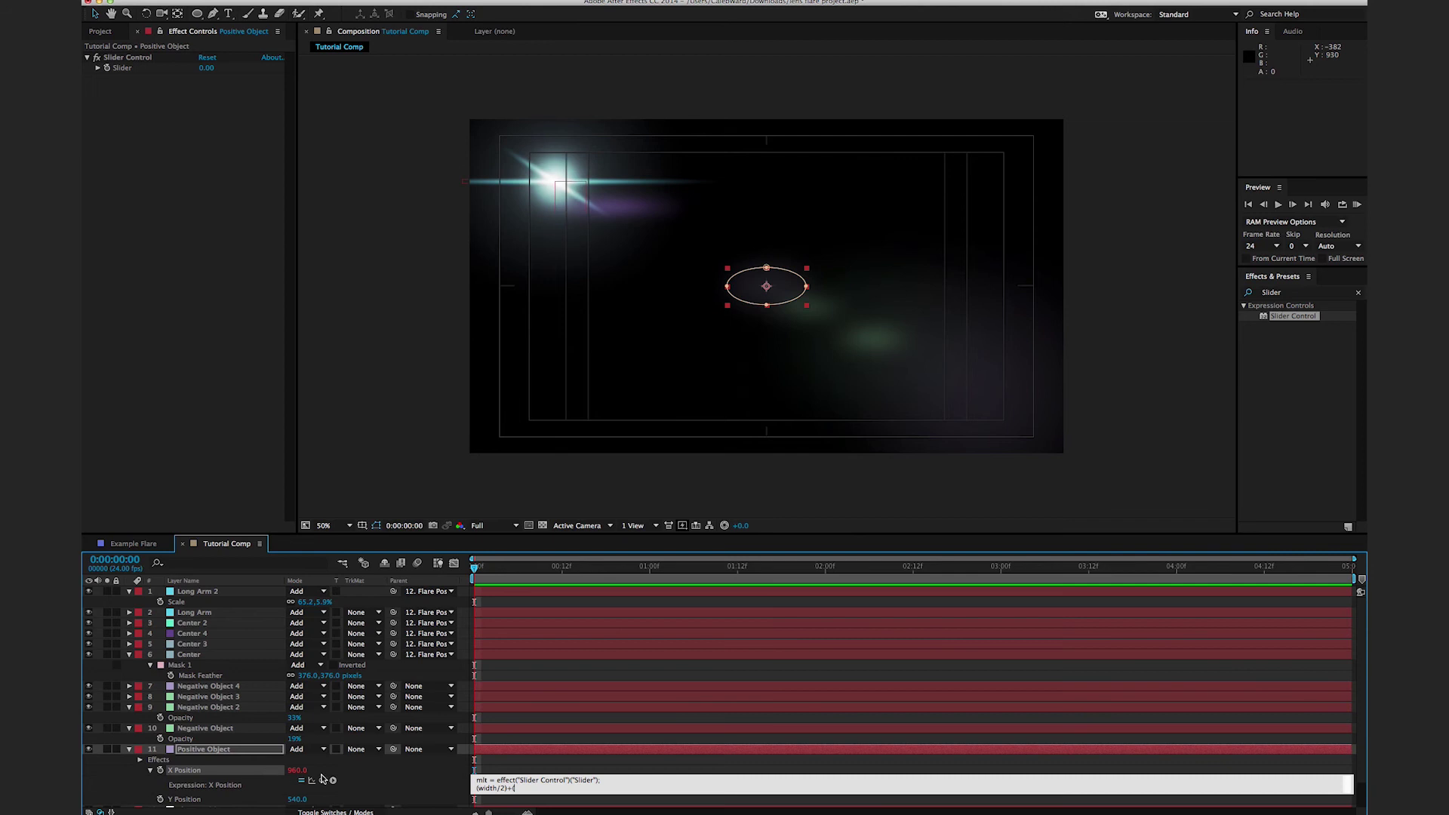
pyautogui.moveTo(323, 781); pyautogui.dragTo(216, 795)
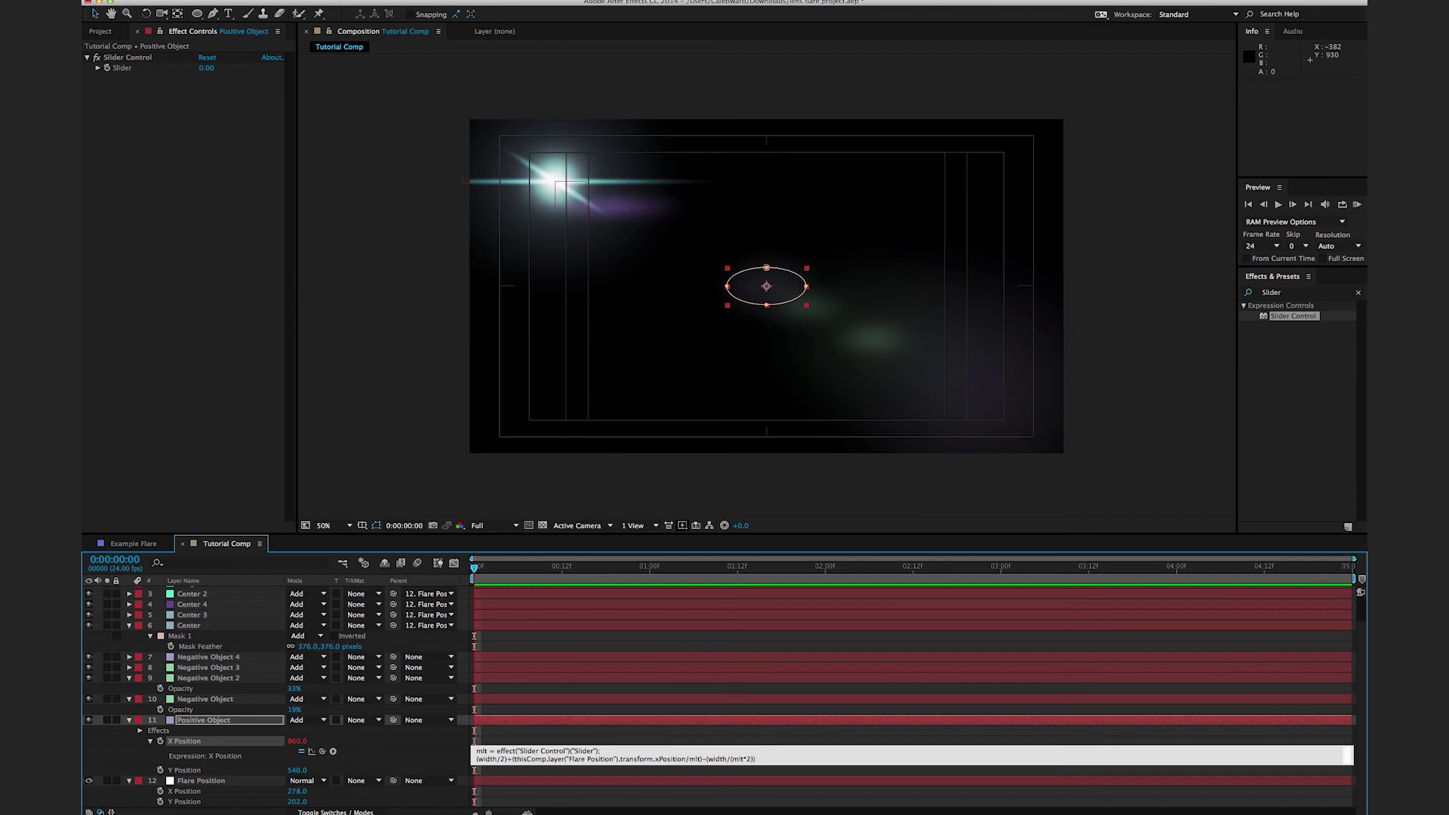
pyautogui.click(1130, 409)
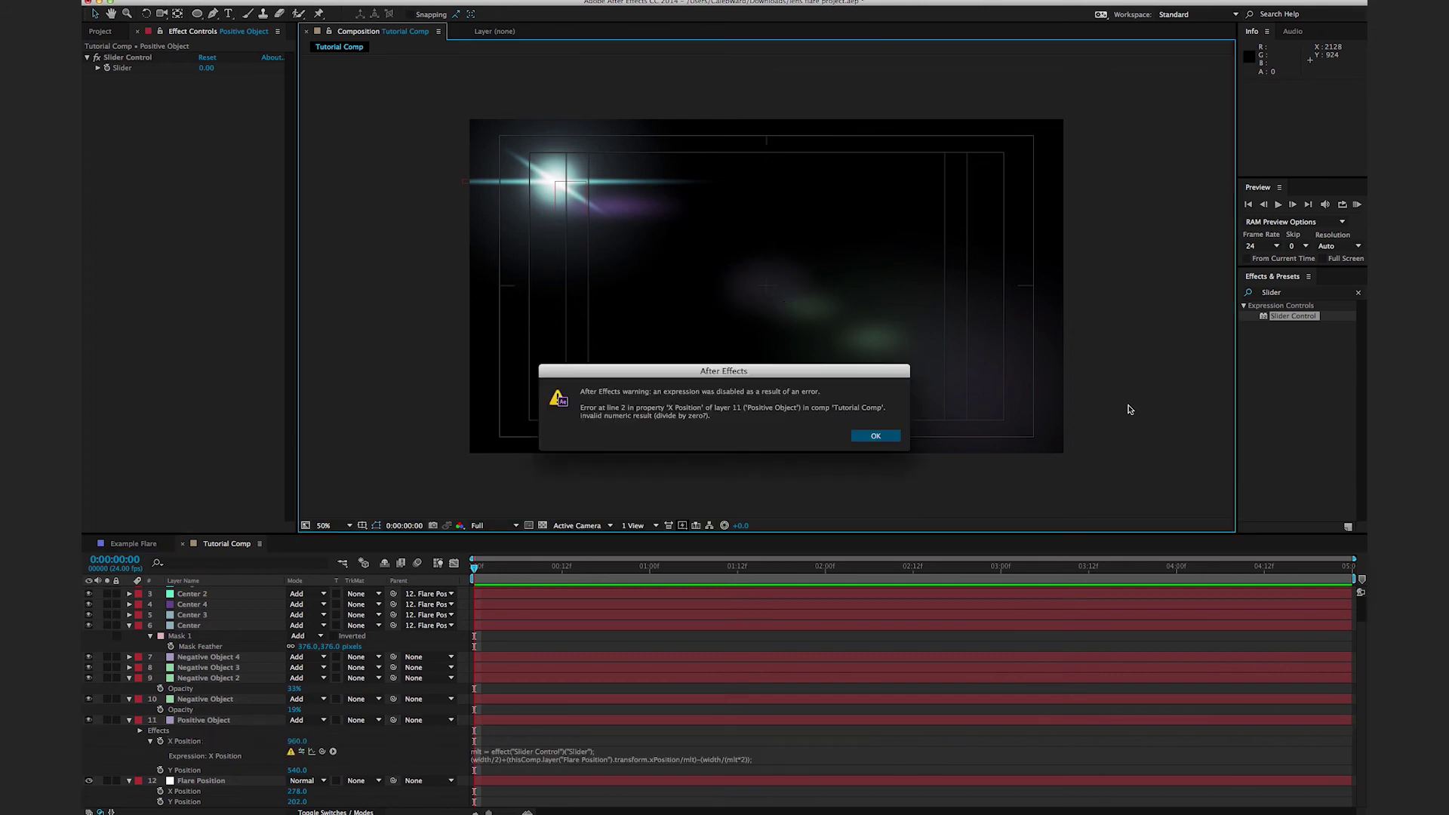
pyautogui.click(876, 436)
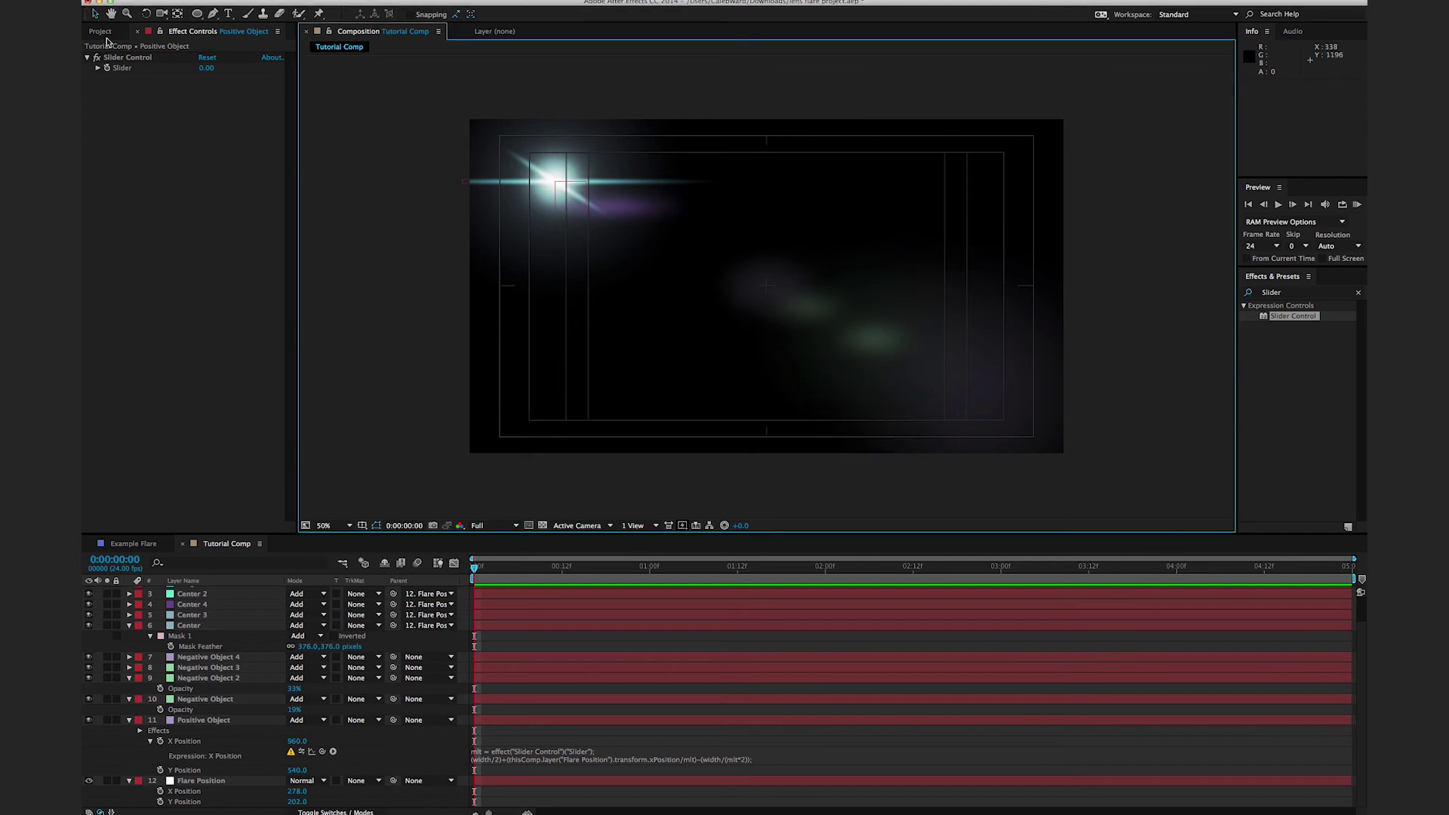
# Step: Set Positive Object's slider to 2 and re-enable its X Position expression
pyautogui.click(129, 60)
pyautogui.click(205, 69)
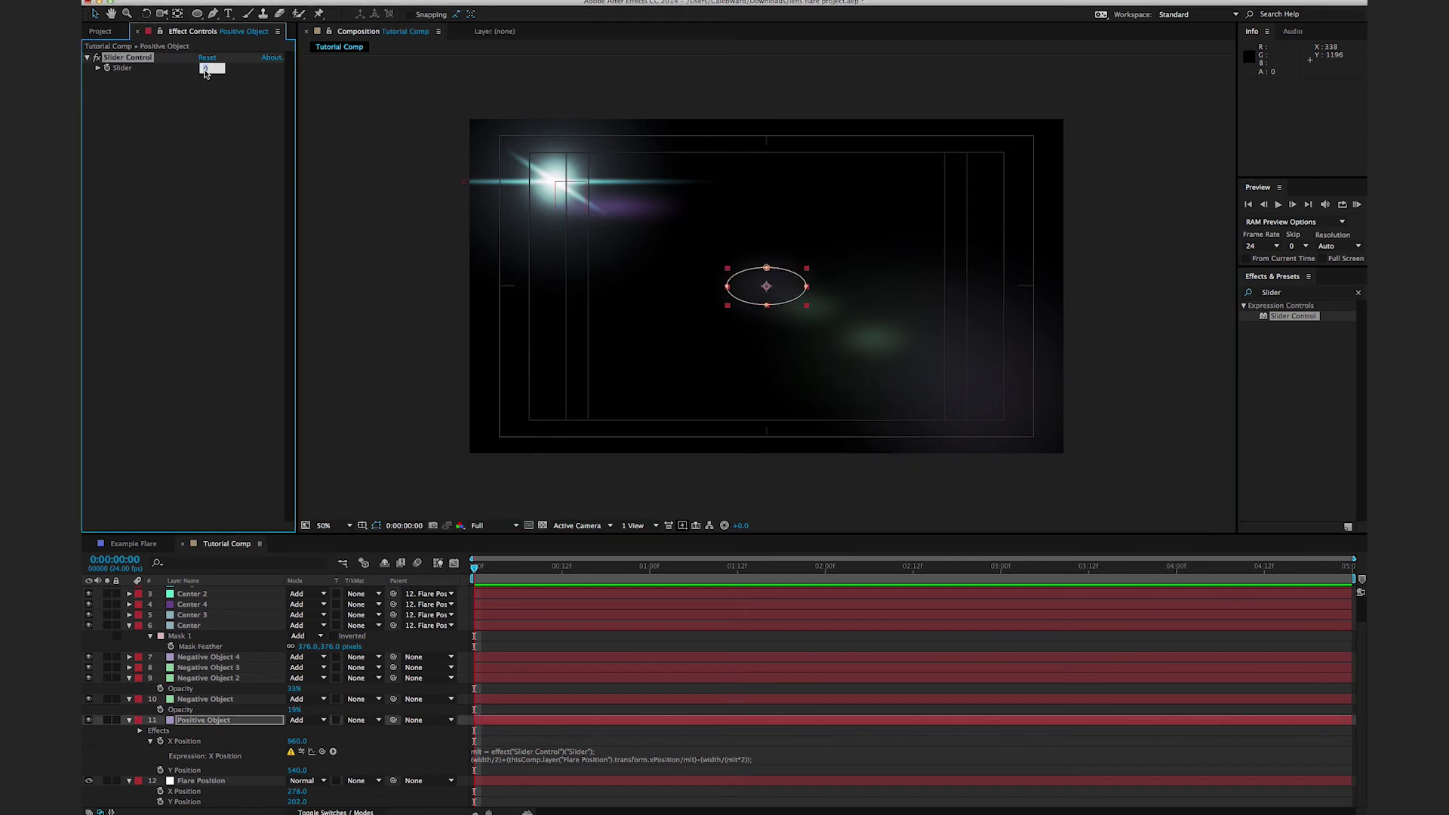
pyautogui.click(420, 420)
pyautogui.click(559, 758)
pyautogui.click(421, 487)
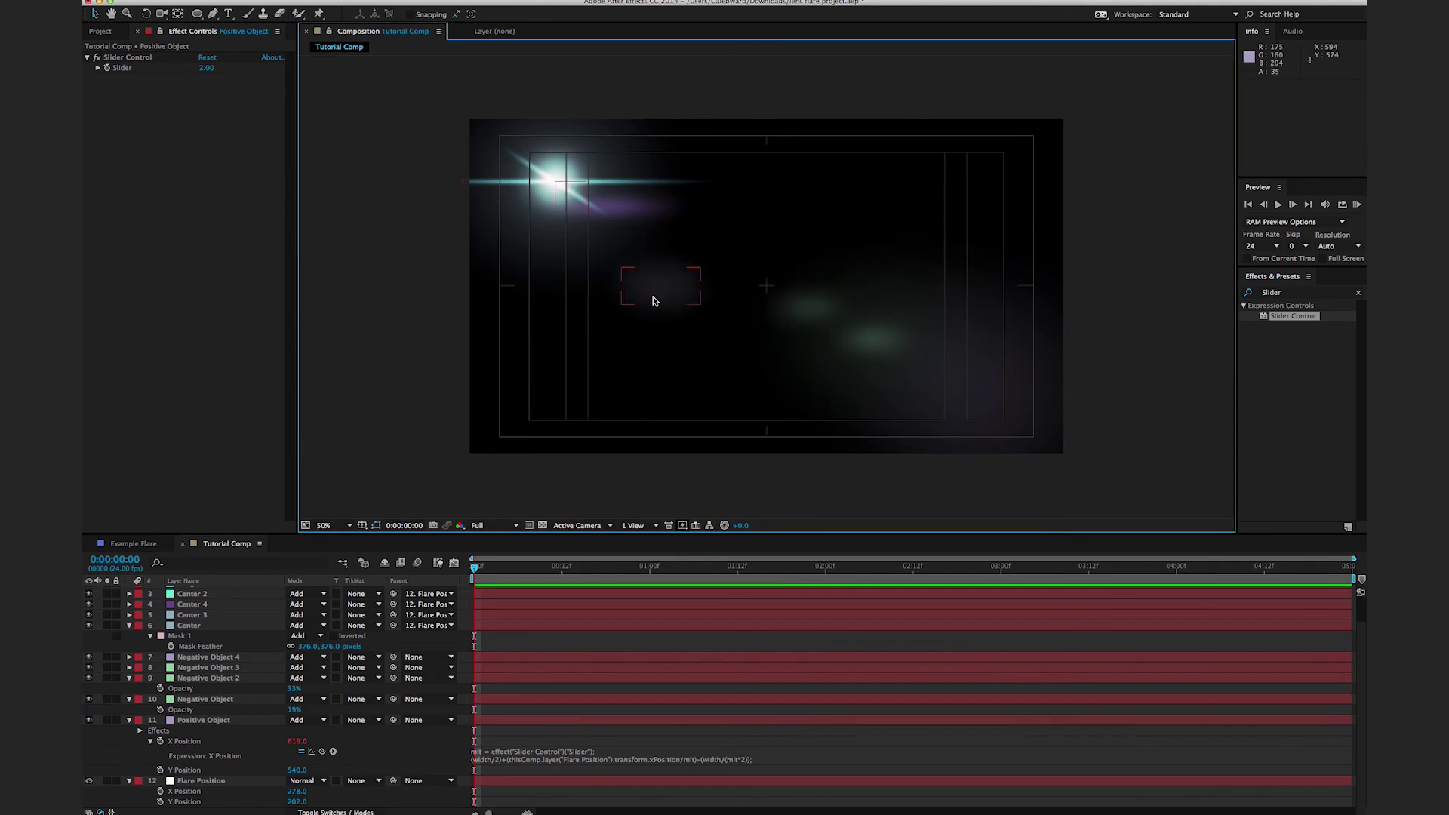
# Step: Move the Flare Position null to about 366, 226 to test Positive Object's horizontal motion and review its X Position expression
pyautogui.click(228, 784)
pyautogui.moveTo(569, 204); pyautogui.dragTo(602, 207)
pyautogui.click(597, 761)
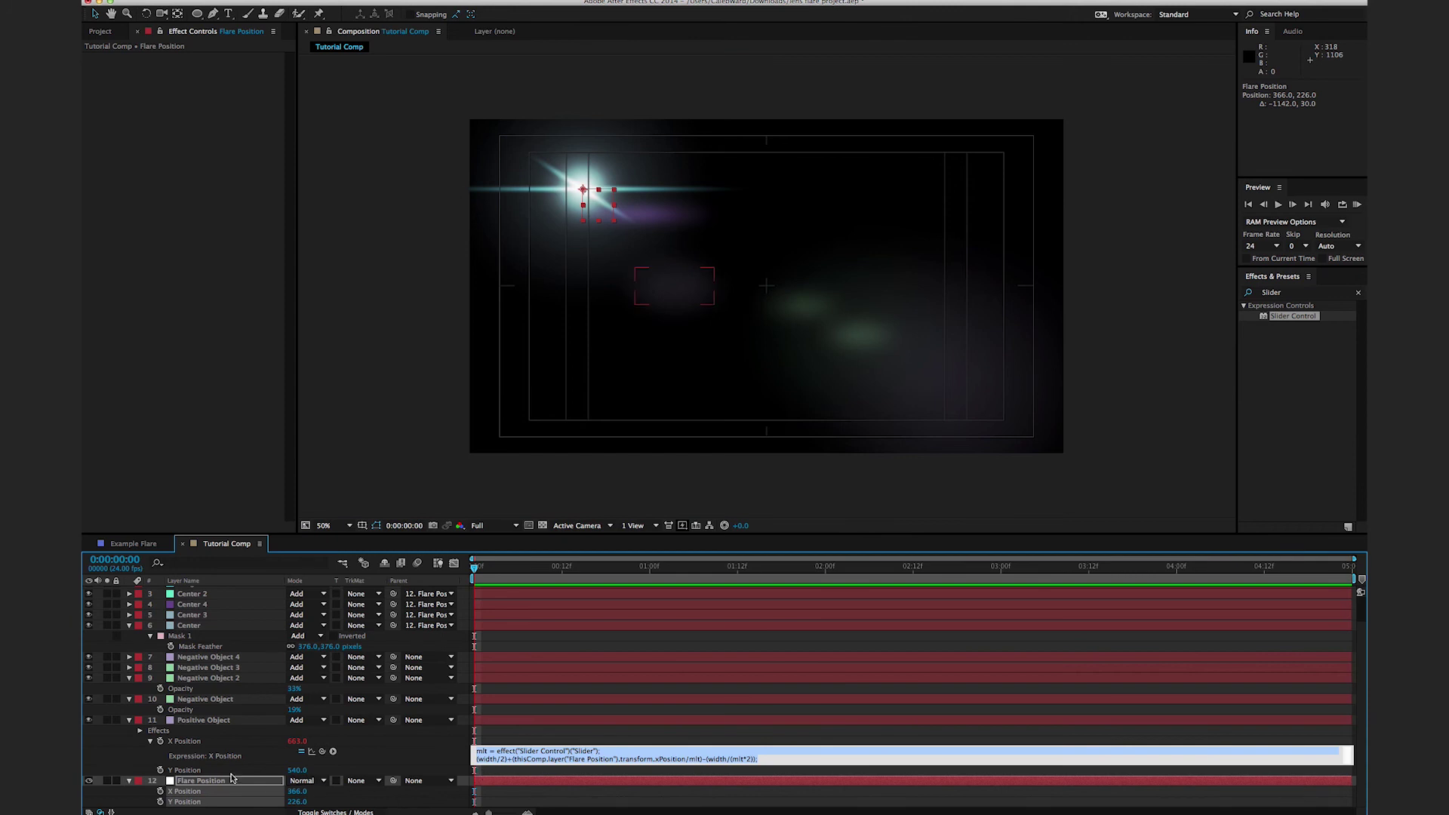
pyautogui.click(262, 769)
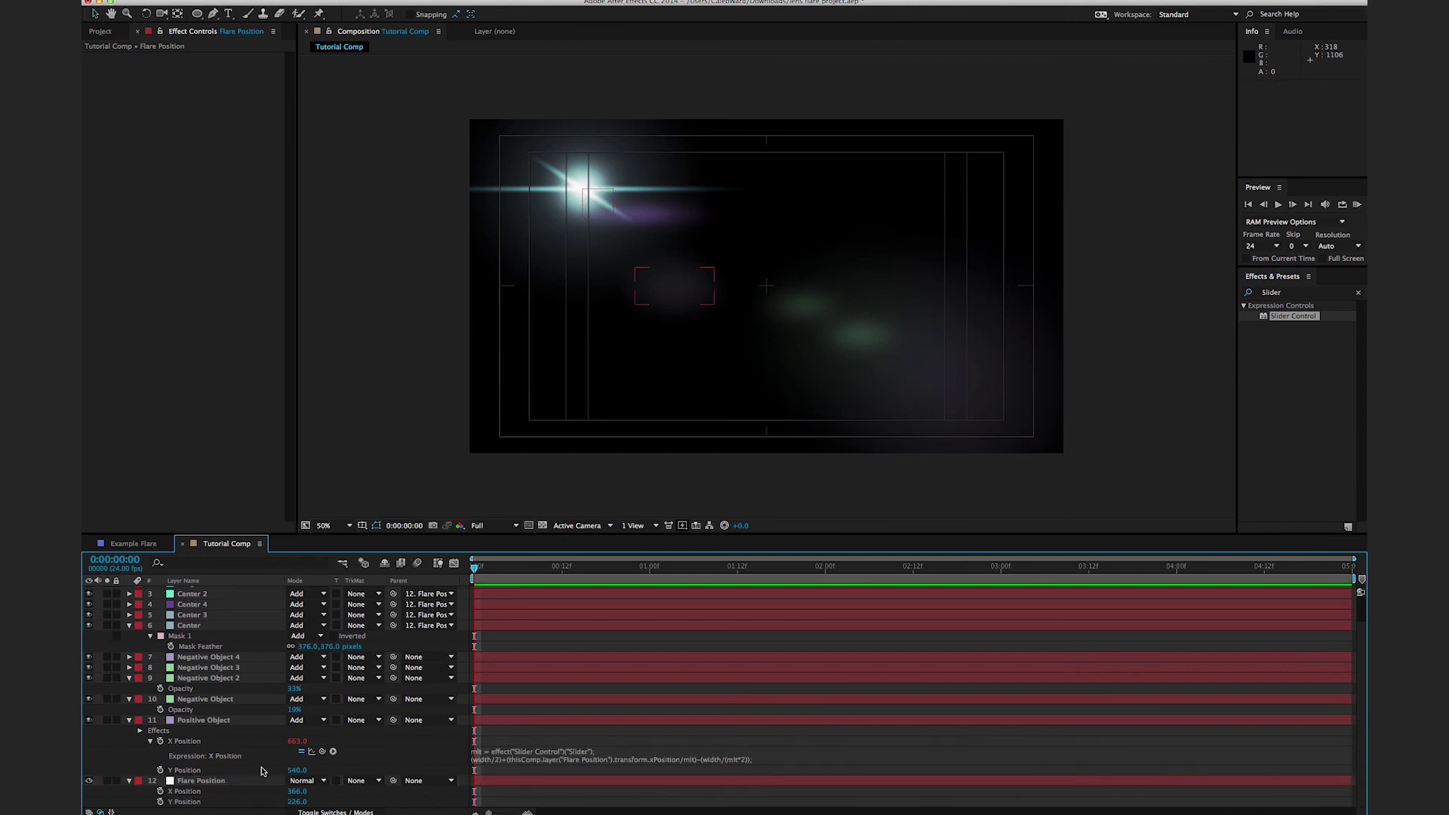
# Step: Add Positive Object's Y Position expression mlt = effect("Slider Control")("Slider"); (height/2)+(thisComp.layer("Flare Position").transform.yPosition/mlt)-(height/(mlt*2))
pyautogui.keyDown('alt'); pyautogui.click(160, 769); pyautogui.keyUp('alt')
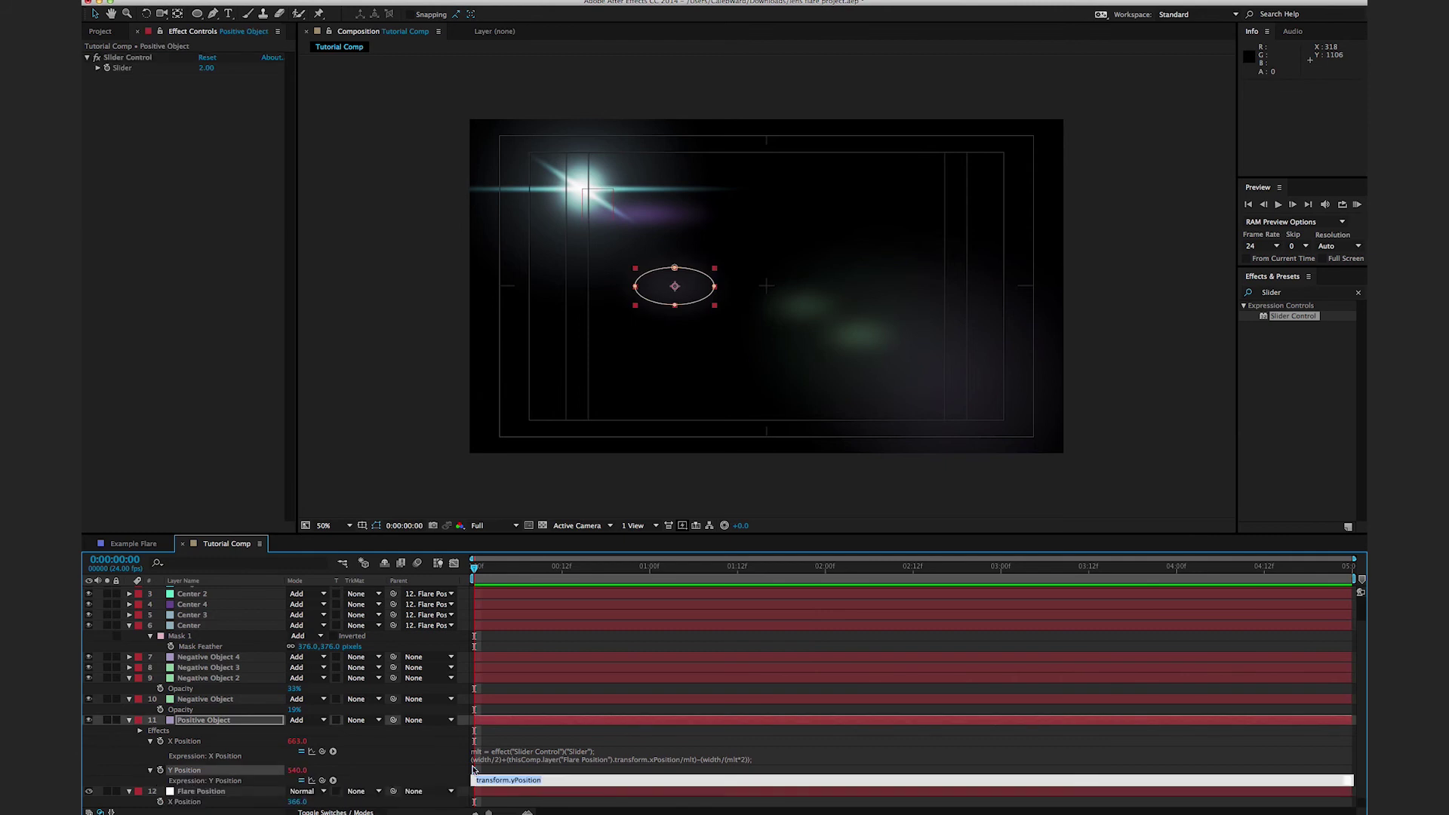
pyautogui.write('(width/2)+(thisComp.layer("Flare Position").transform.xPosition/mlt)-(width/(mlt*2));')
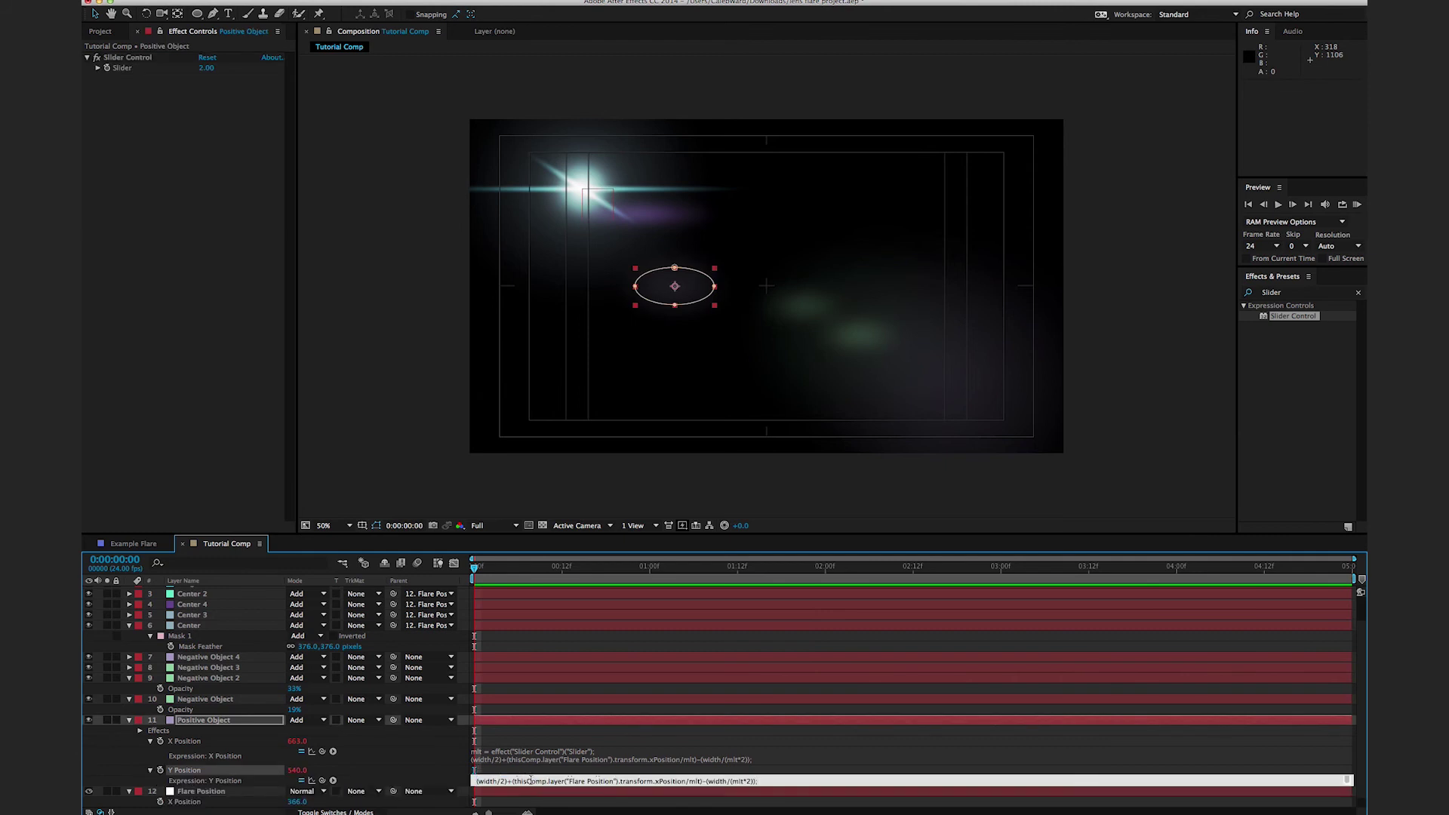
pyautogui.press('BackSpace')
pyautogui.press('BackSpace')
pyautogui.press('BackSpace')
pyautogui.press('BackSpace')
pyautogui.write('eight')
pyautogui.press('BackSpace')
pyautogui.write('y')
pyautogui.write('heigh')
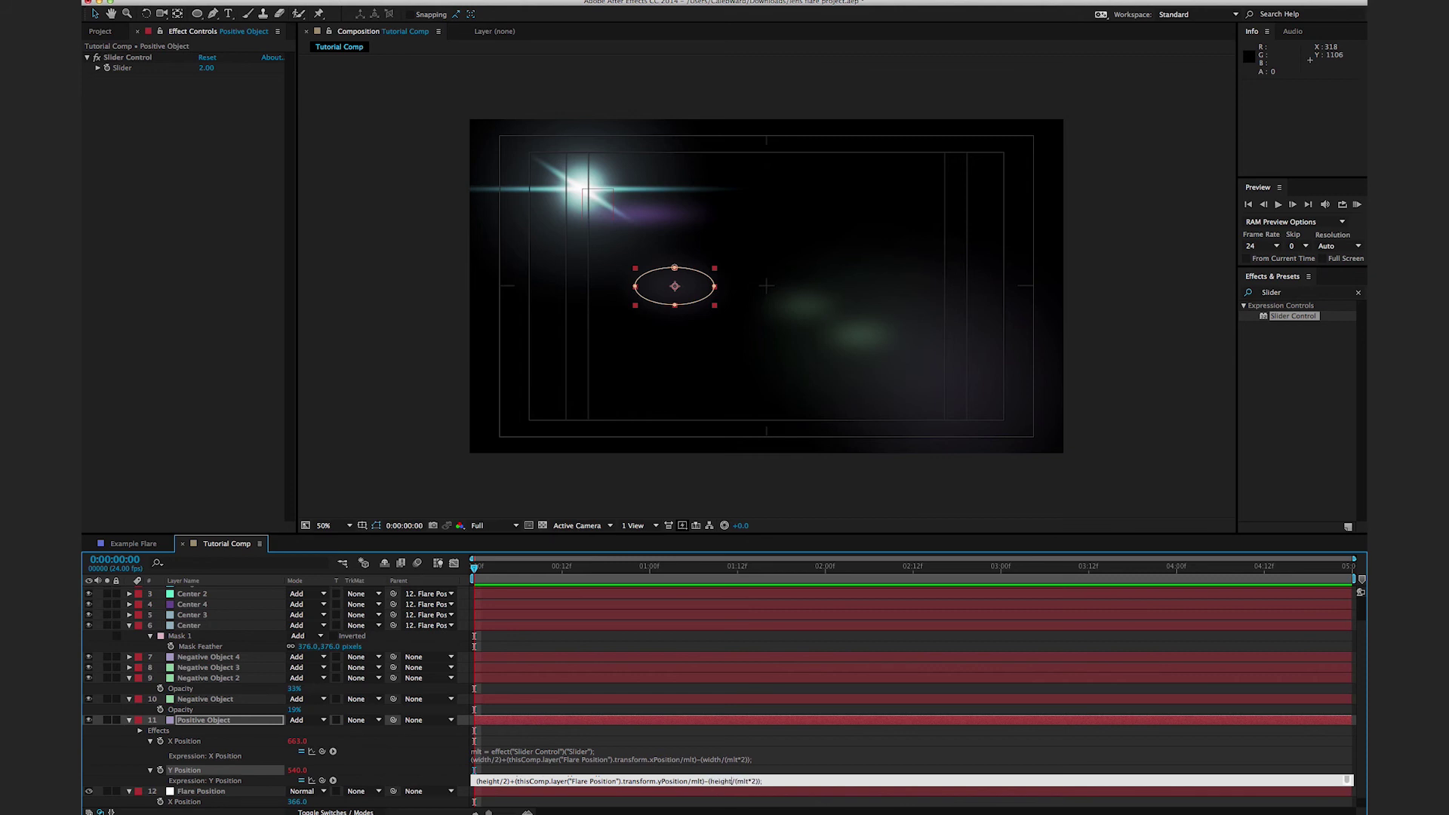
pyautogui.click(1132, 311)
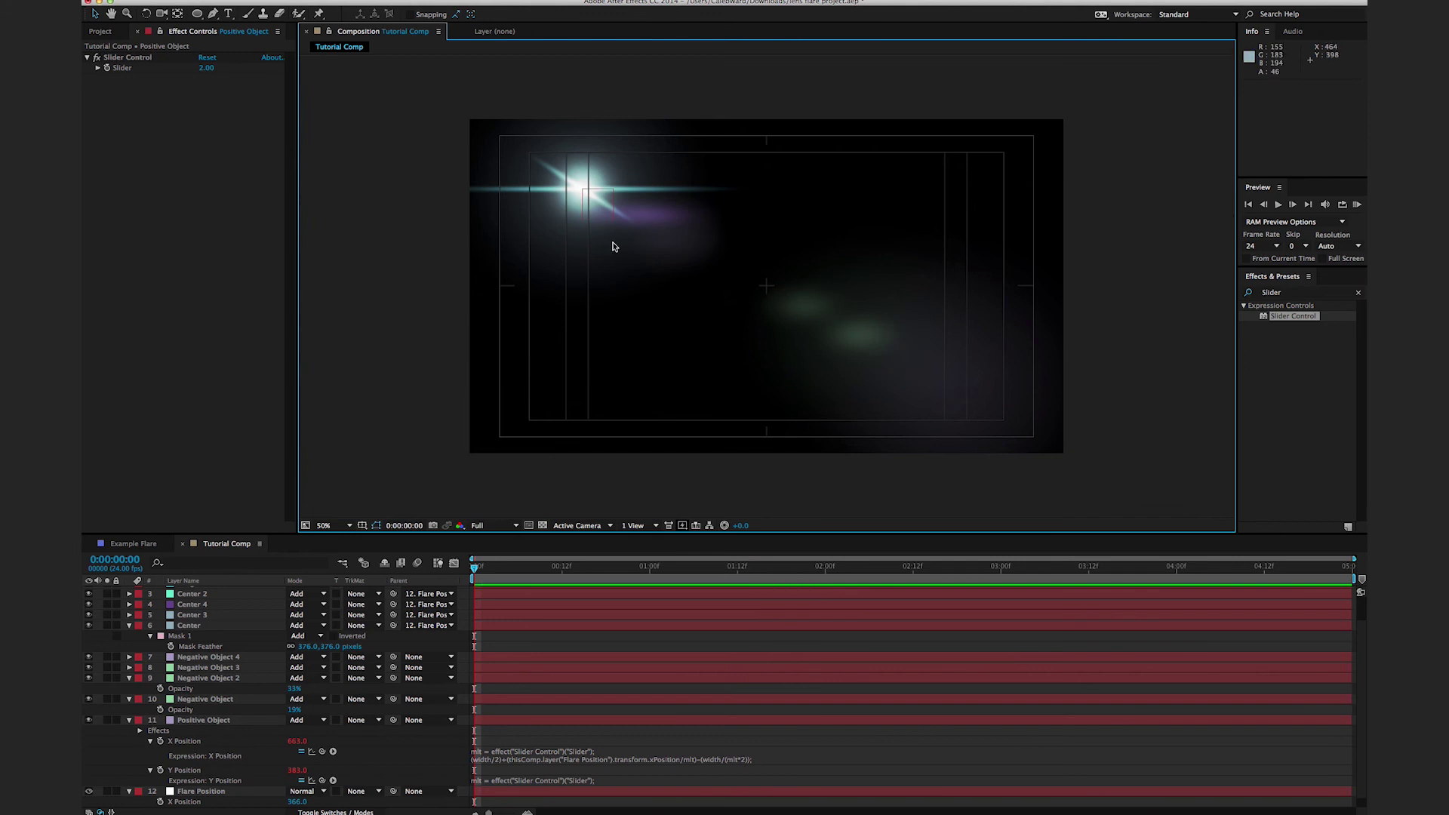
# Step: Move the Flare Position null to about 284, 168 to test Positive Object's motion on both axes
pyautogui.click(670, 246)
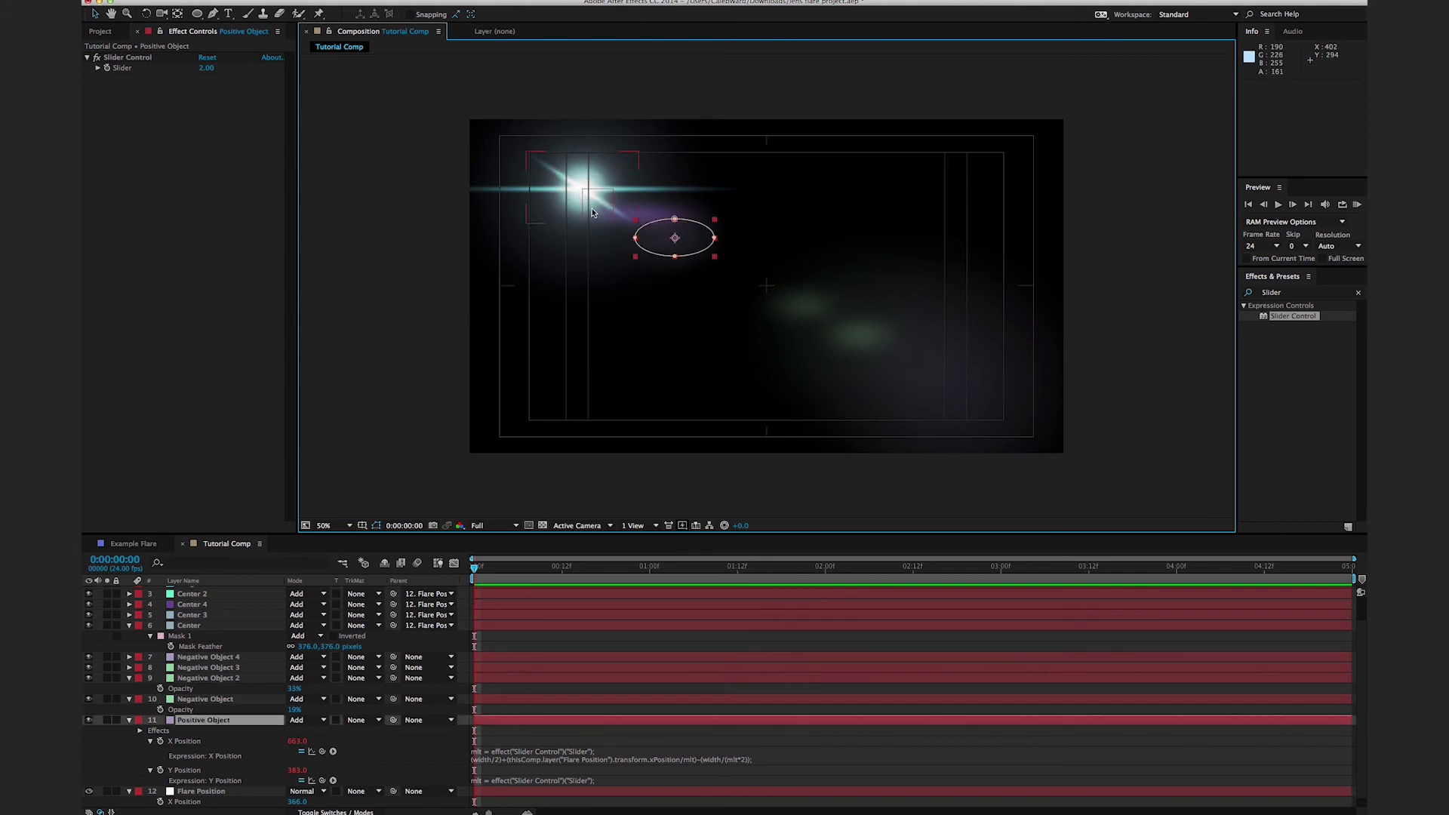
pyautogui.click(207, 791)
pyautogui.moveTo(621, 246); pyautogui.dragTo(571, 193)
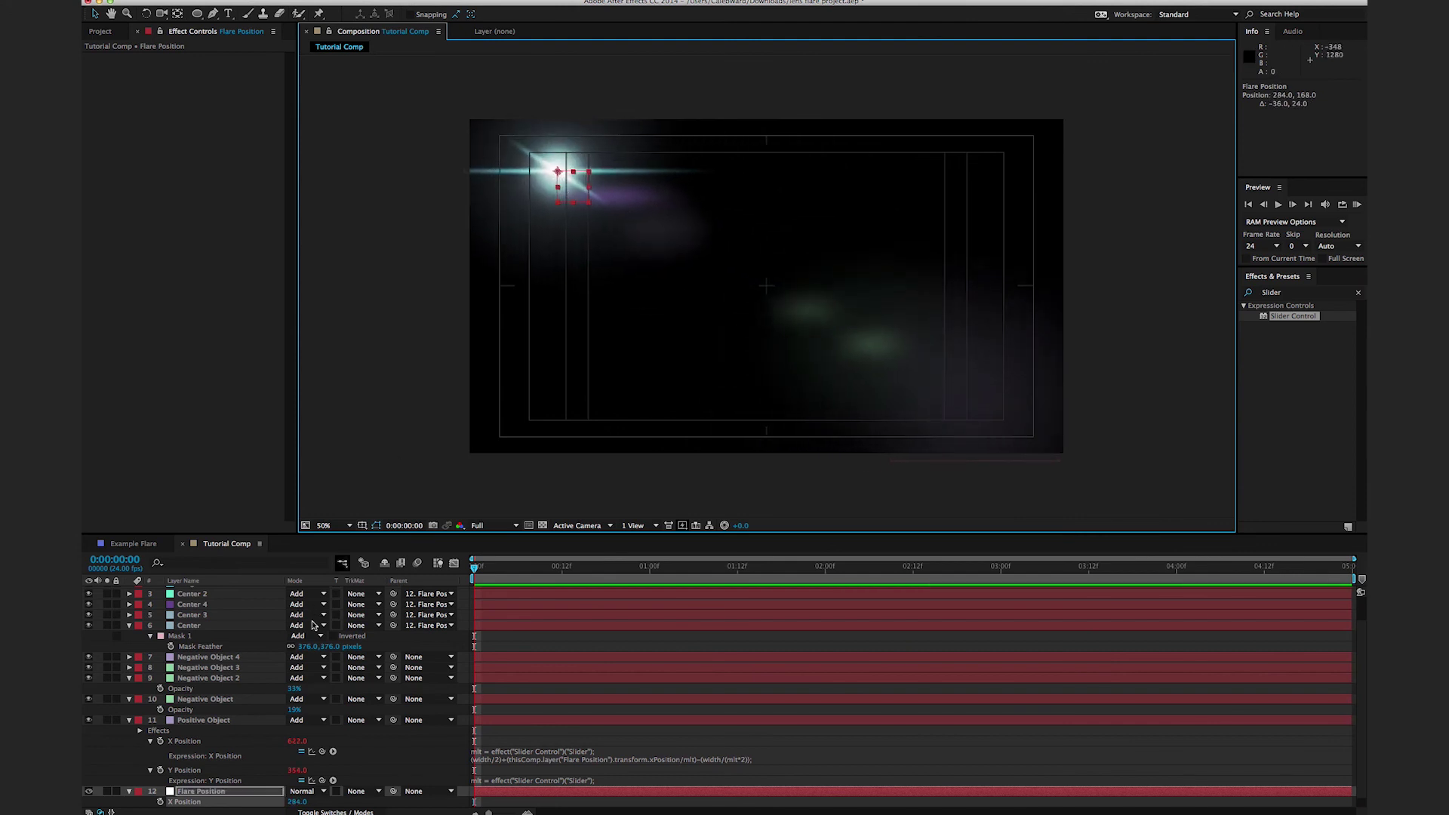
# Step: Duplicate Positive Object and set the copy's slider to 4
pyautogui.click(249, 720)
pyautogui.press('super+d')
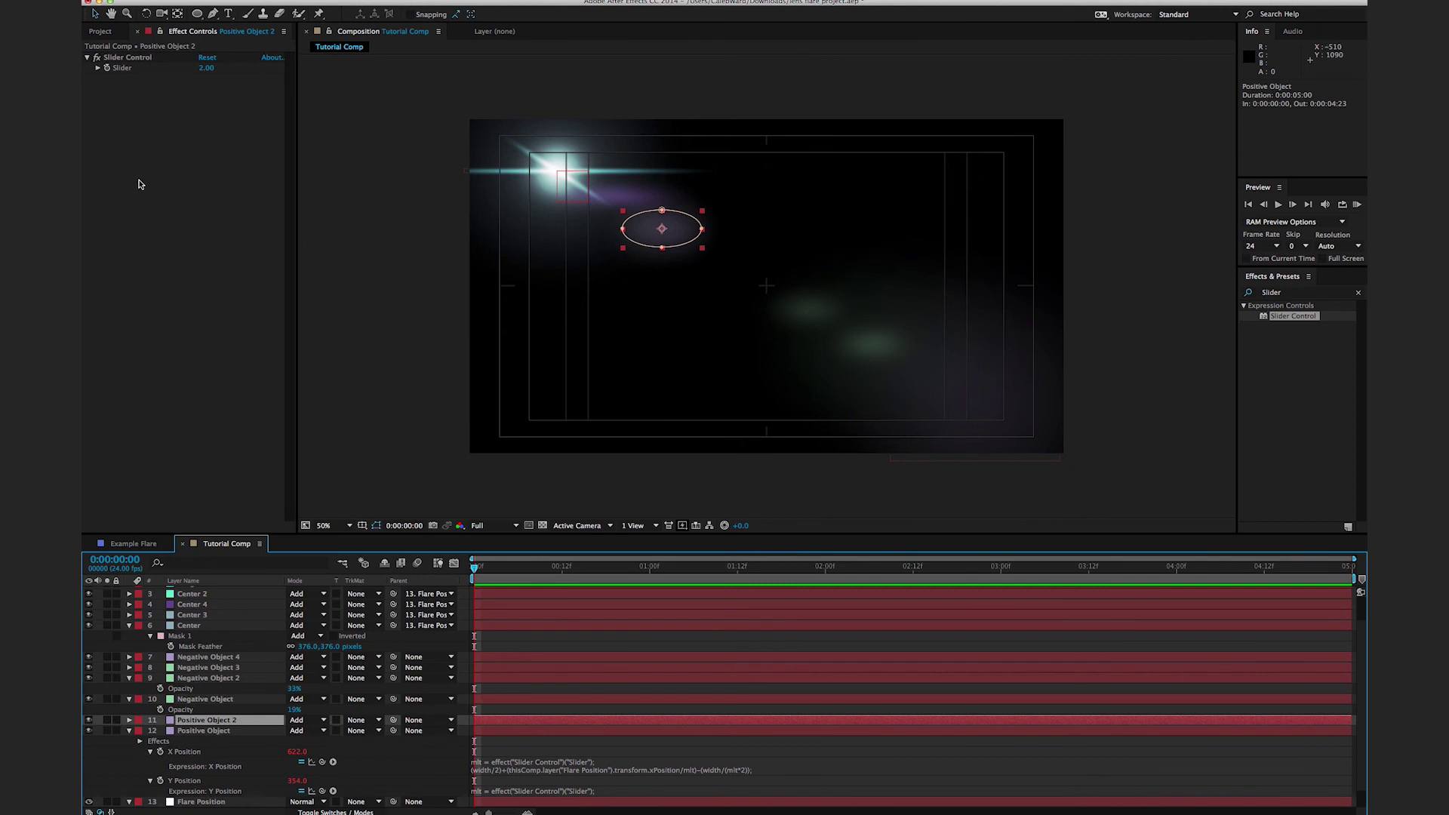
pyautogui.click(212, 71)
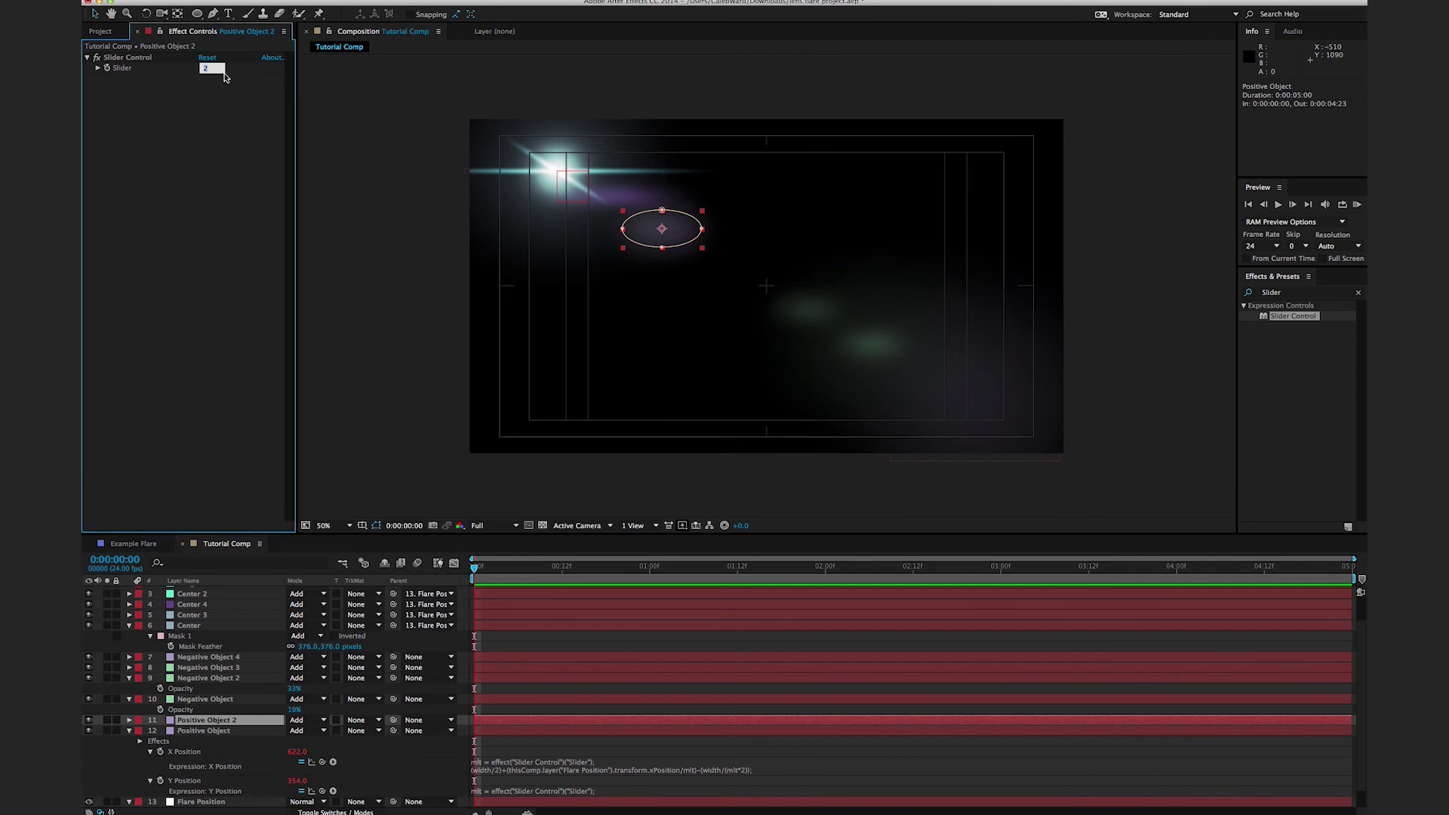
pyautogui.write('4')
pyautogui.click(394, 320)
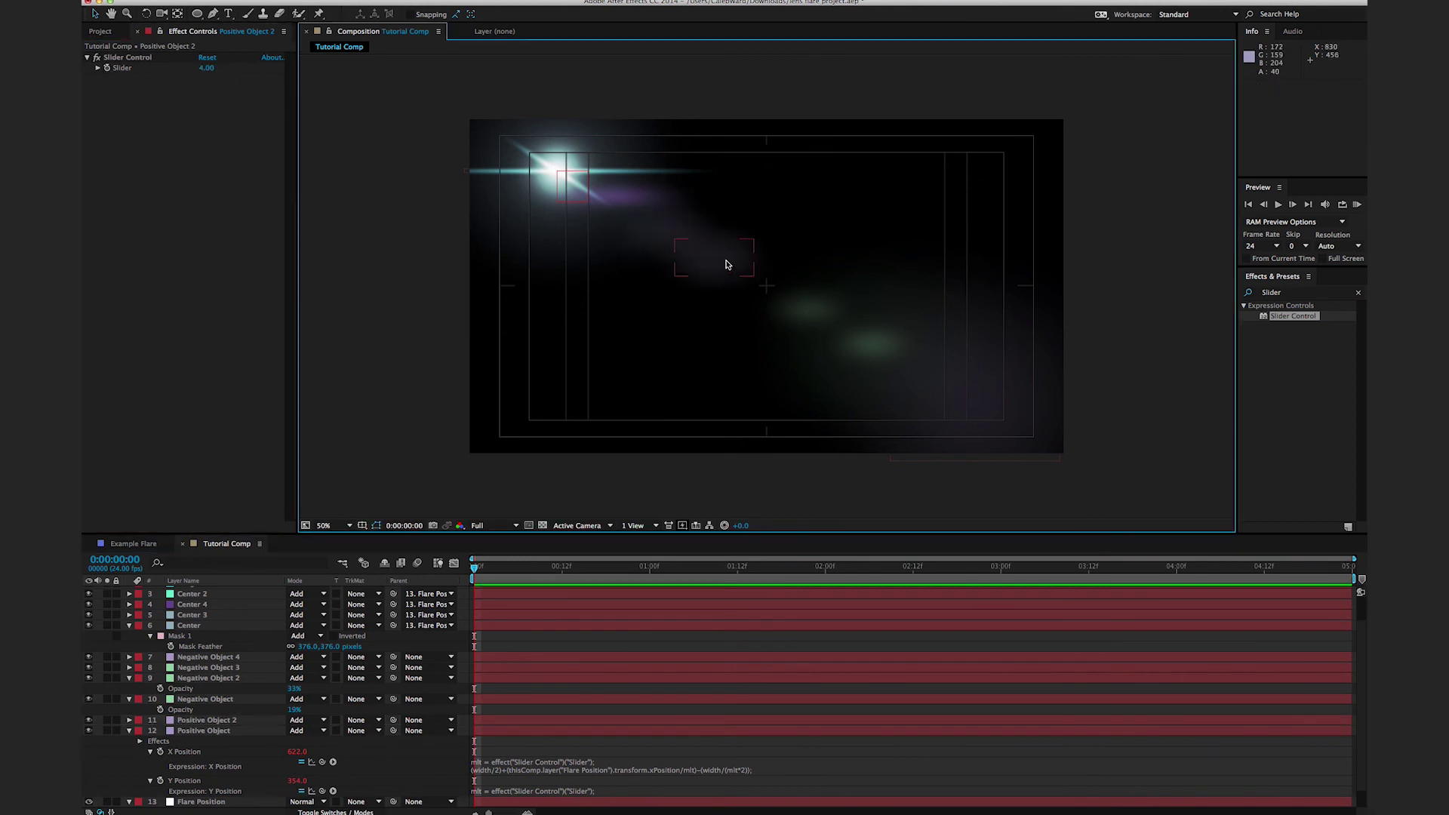
# Step: Recolor the Positive Object 2 solid pale turquoise, hex A2CBBF, creating a new solid for this layer
pyautogui.press('super+shift+y')
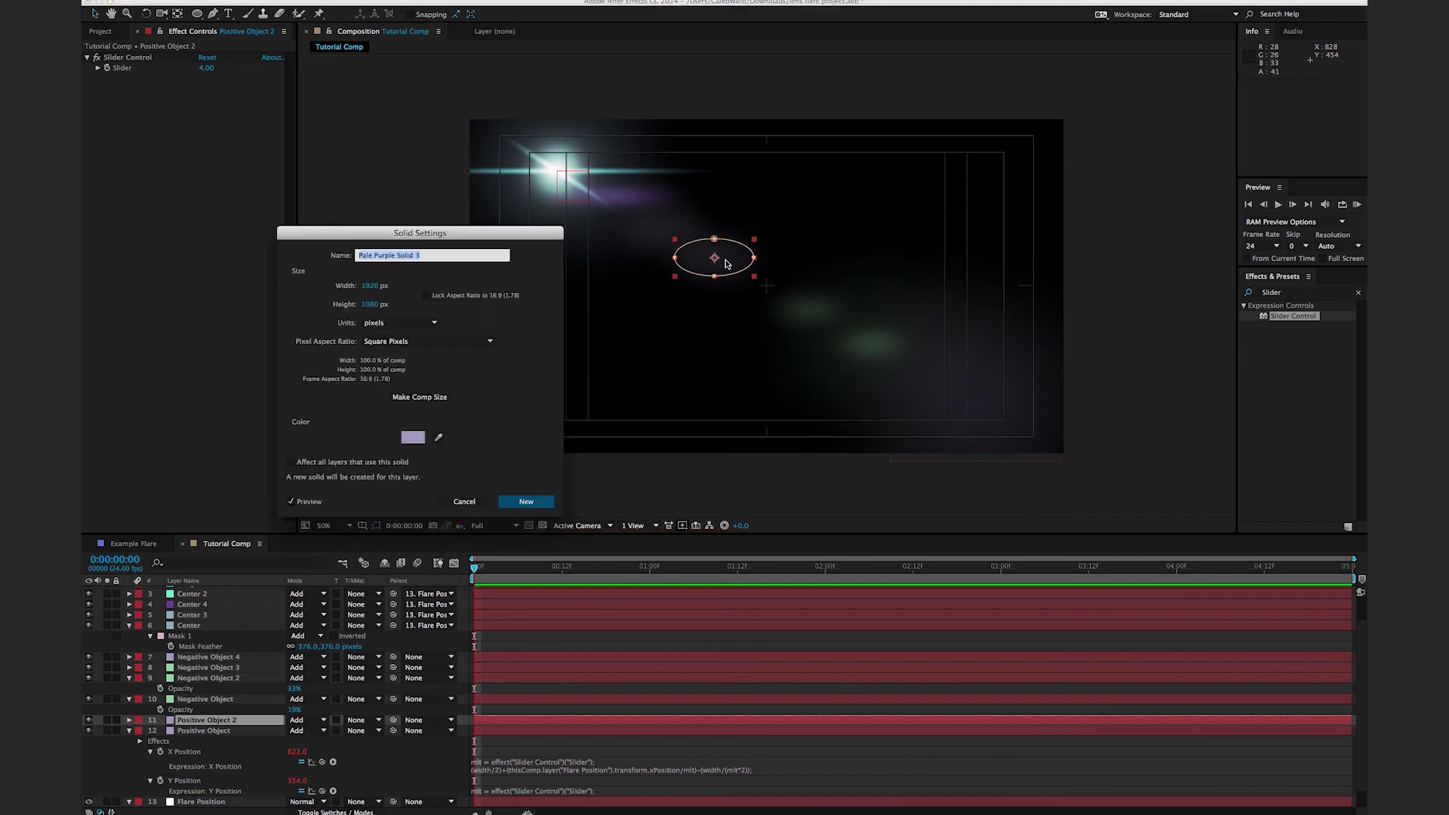
pyautogui.click(413, 438)
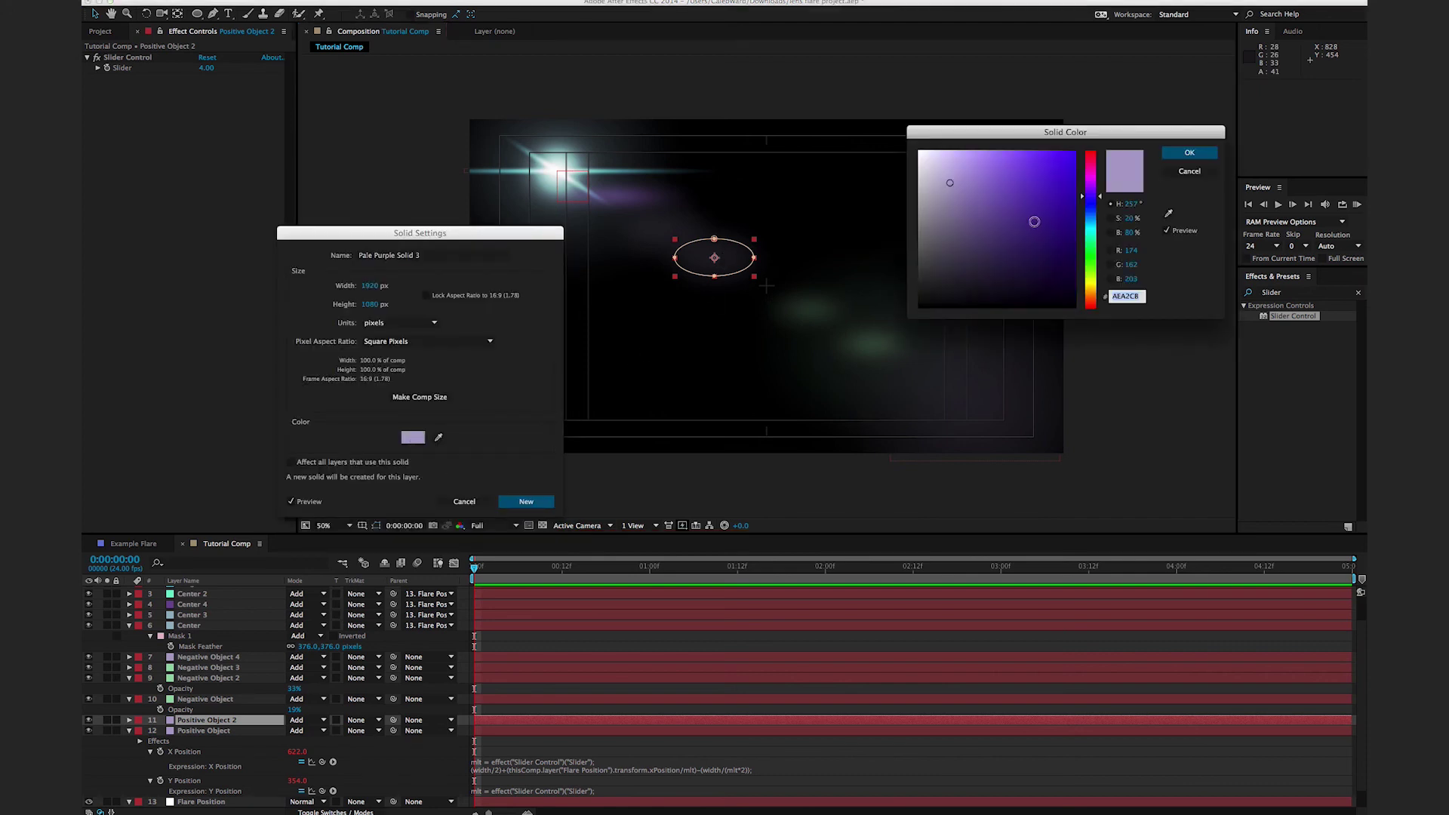
pyautogui.click(1091, 239)
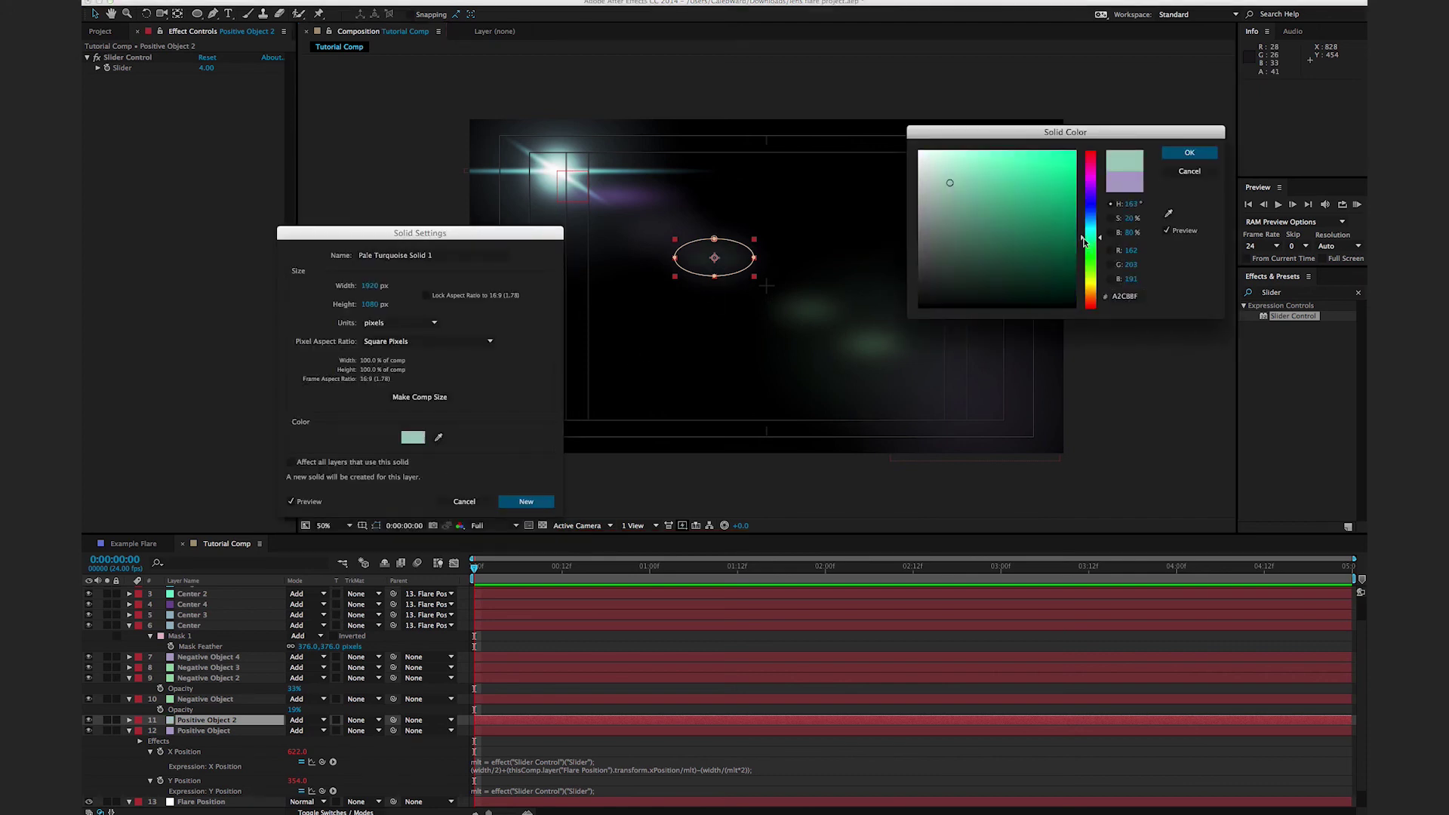
pyautogui.click(1166, 150)
pyautogui.click(526, 503)
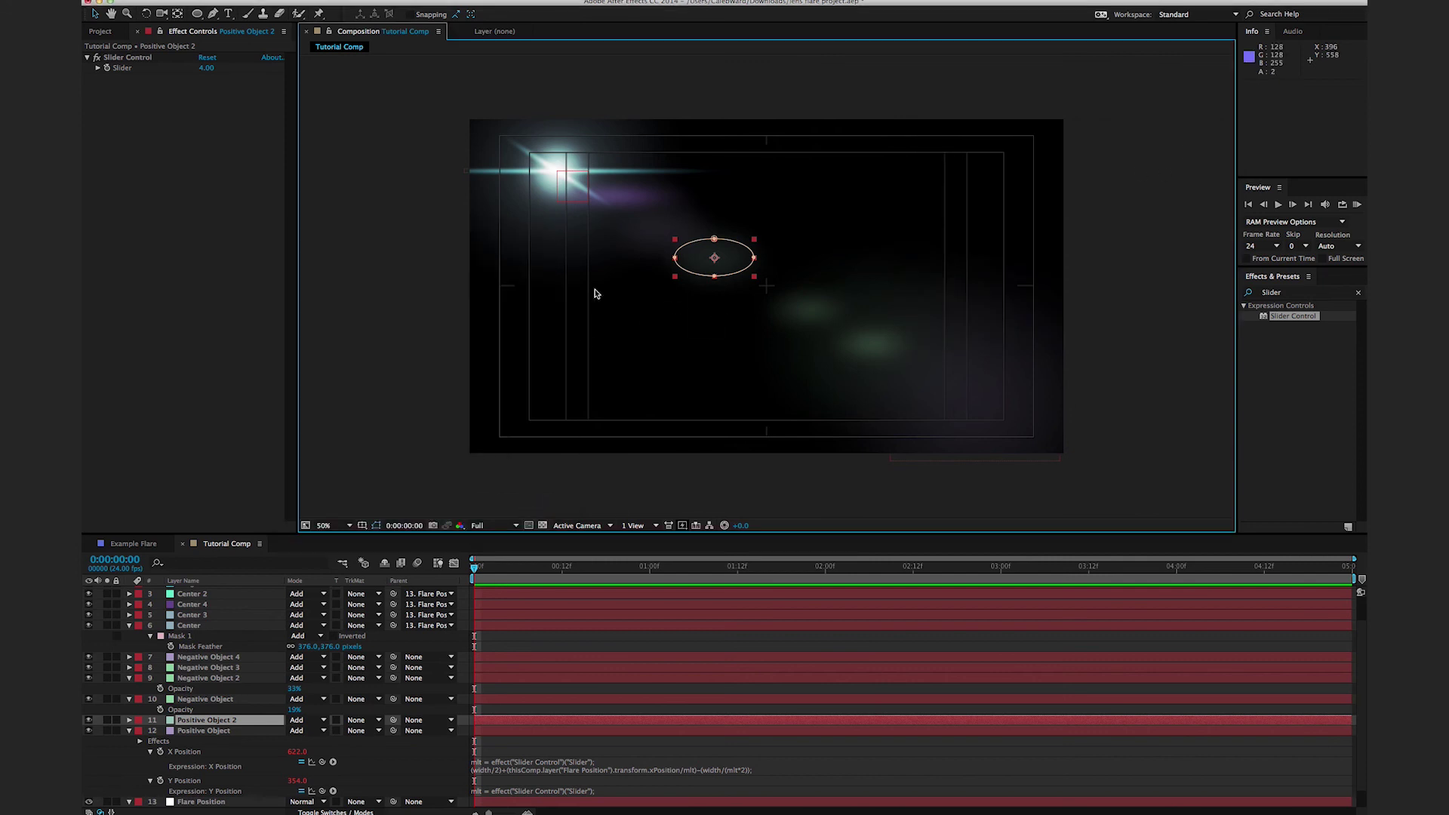
# Step: Duplicate Positive Object 2, set the new copy's slider to 17 and shrink it to a small, thin ellipse
pyautogui.hotkey('ctrl', 'd')
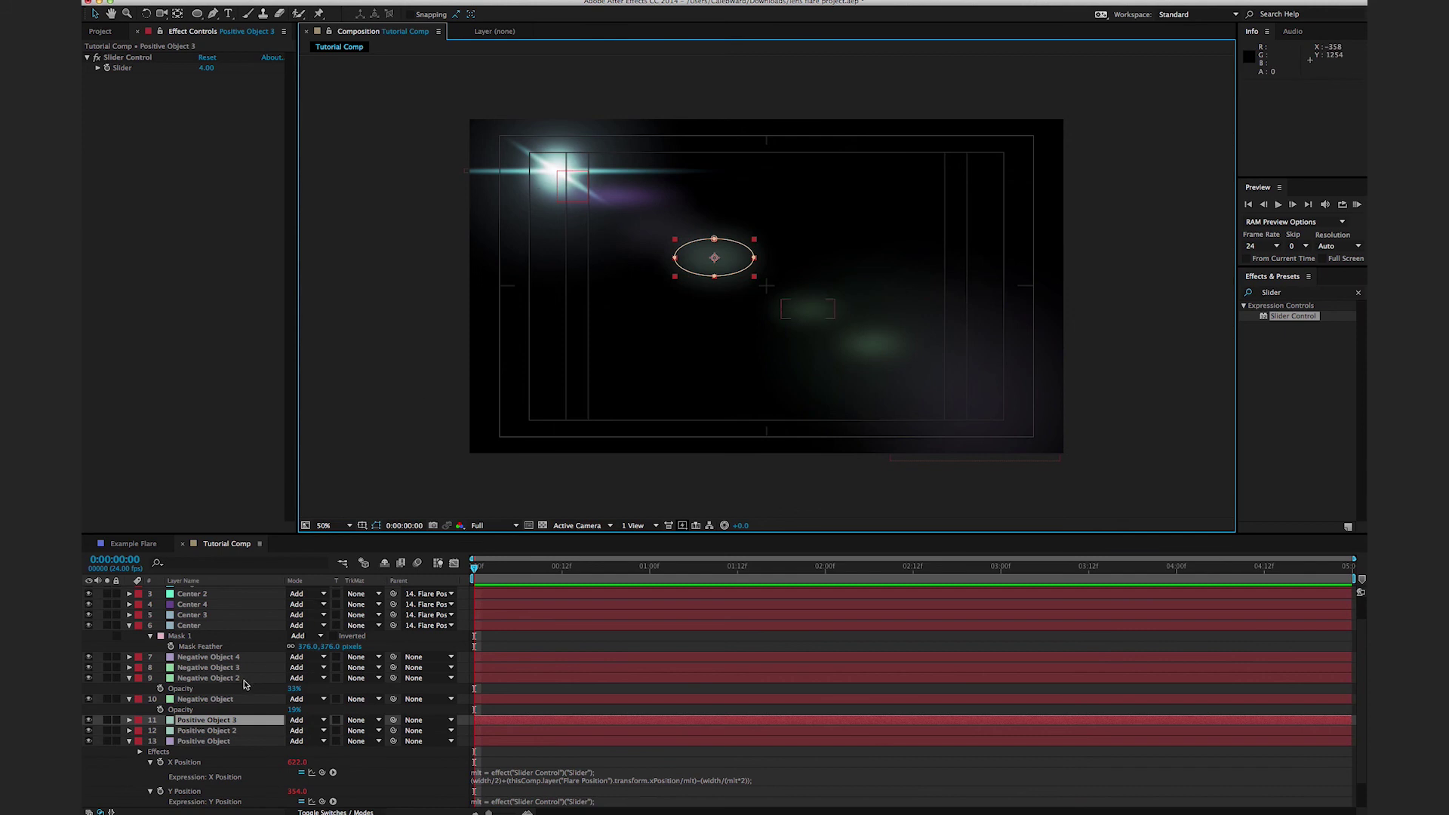
pyautogui.moveTo(208, 74); pyautogui.dragTo(217, 70)
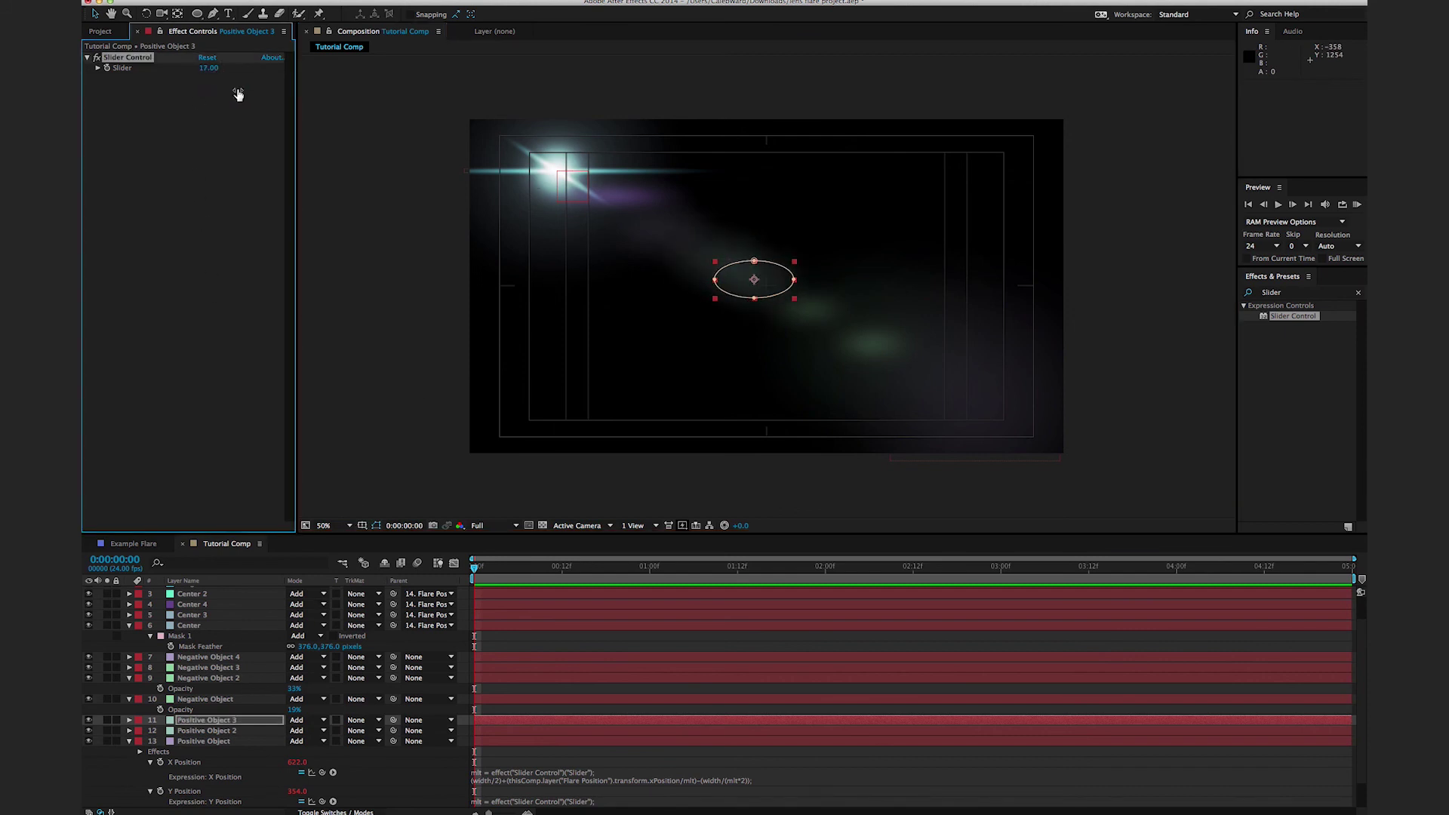
pyautogui.moveTo(716, 299); pyautogui.dragTo(722, 299)
pyautogui.click(439, 373)
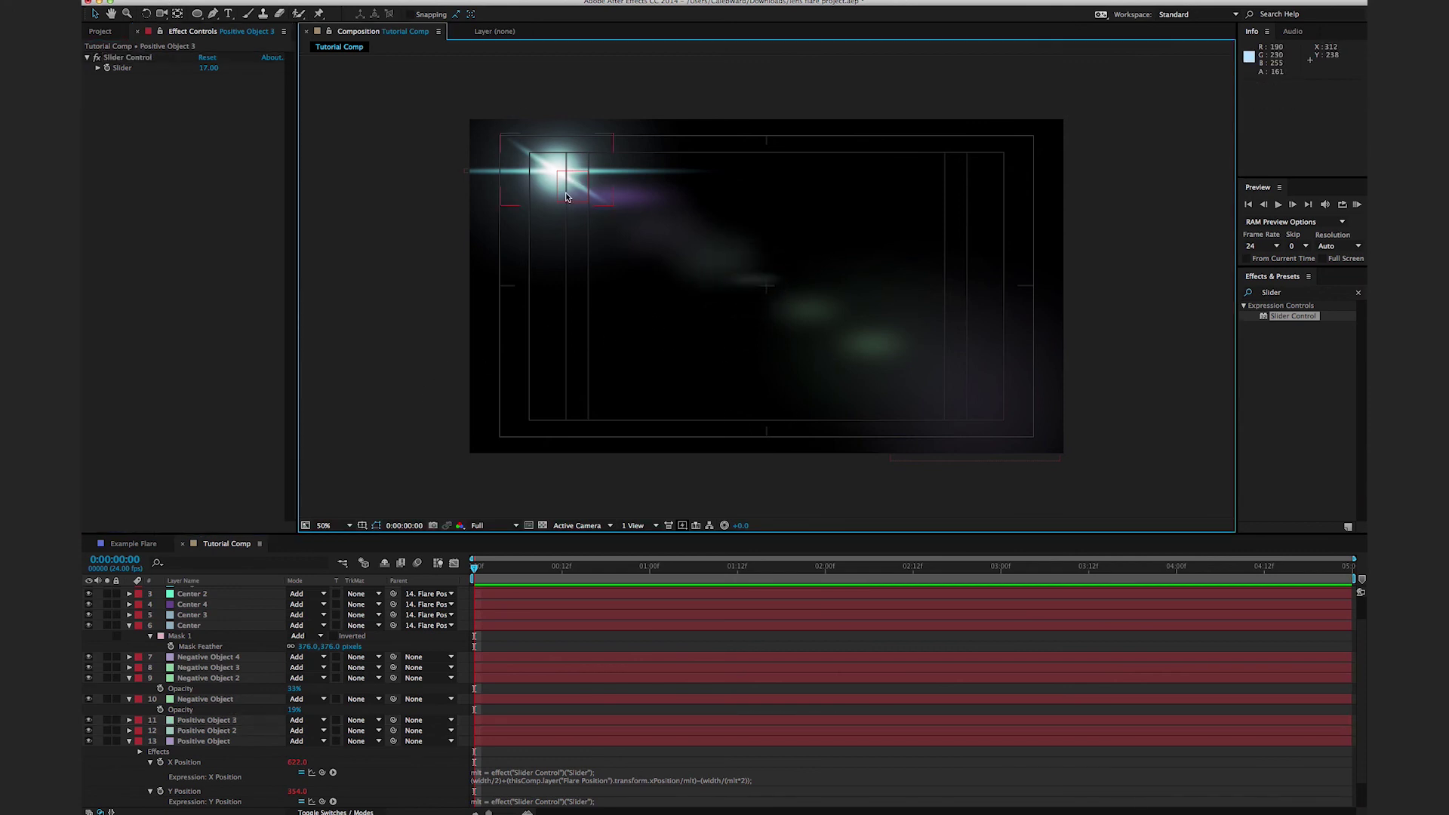
# Step: Move the Flare Position null across the frame to about 1350, 688 and back to about 274, 182 to test the flare objects
pyautogui.scroll(-1, 240, 735)
pyautogui.click(221, 782)
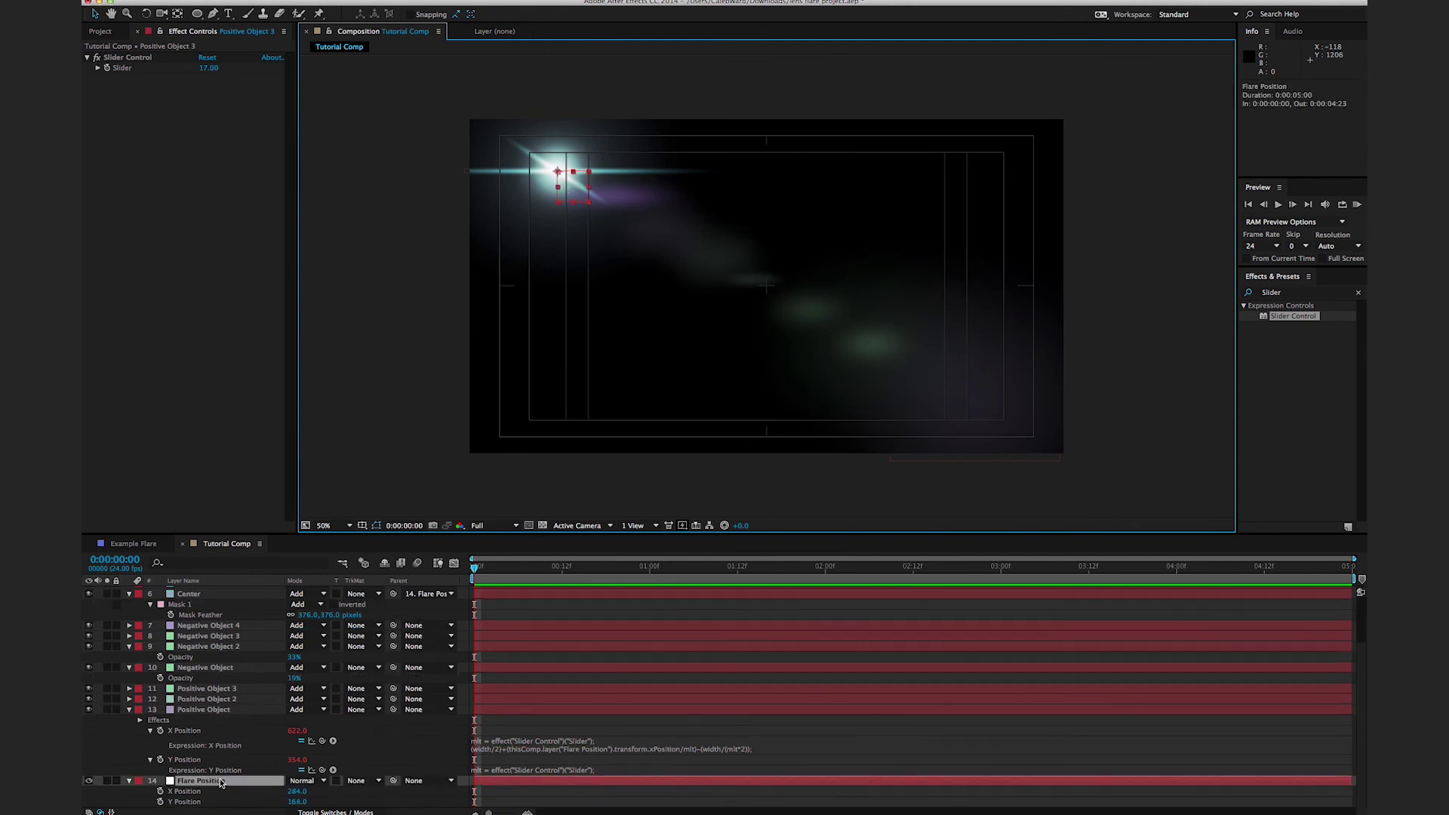
pyautogui.moveTo(577, 181)
pyautogui.mouseDown()
pyautogui.moveTo(528, 309)
pyautogui.moveTo(751, 487)
pyautogui.moveTo(1144, 407)
pyautogui.moveTo(958, 325)
pyautogui.moveTo(846, 311)
pyautogui.moveTo(593, 216)
pyautogui.moveTo(550, 175)
pyautogui.mouseUp()
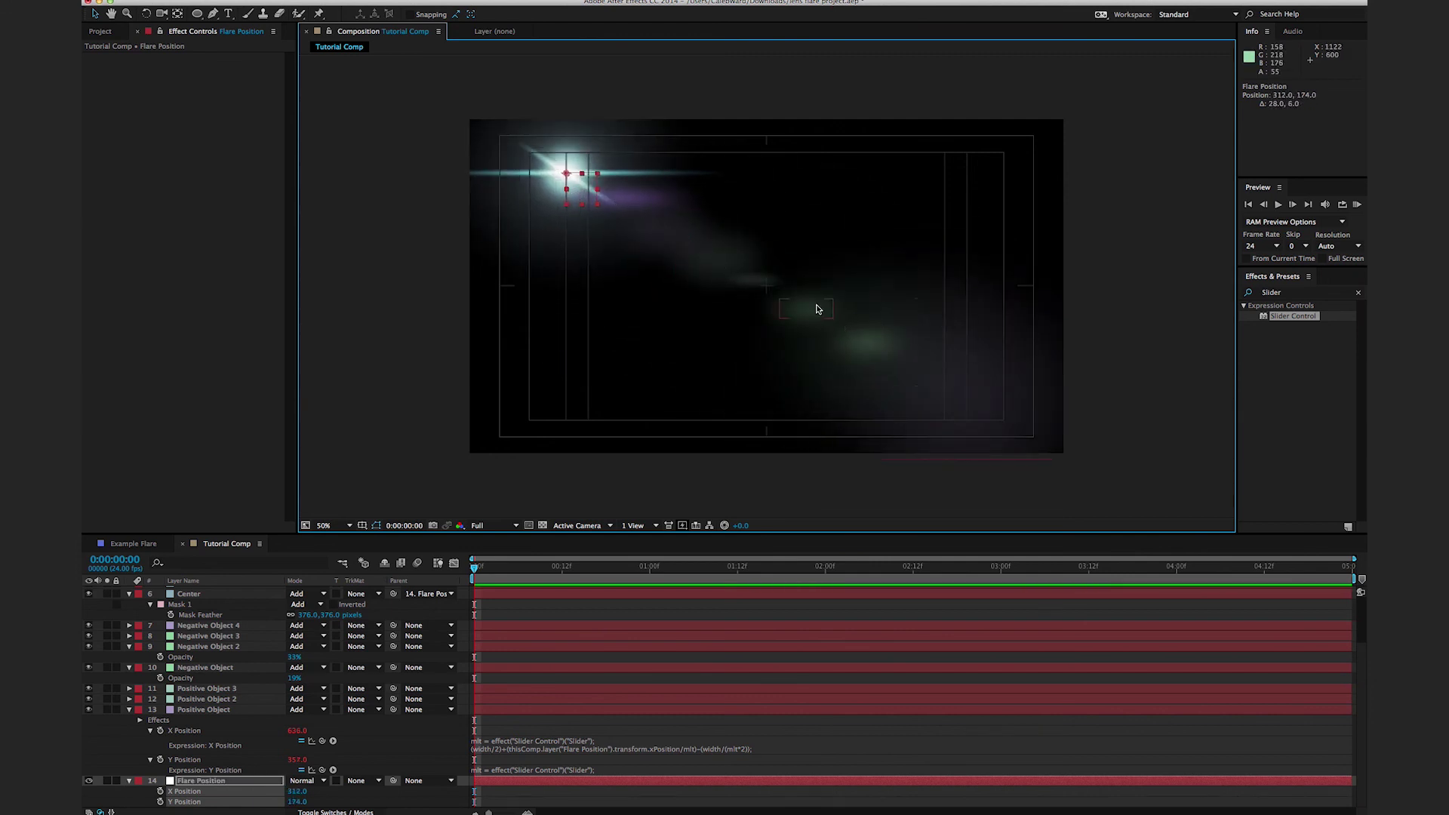
pyautogui.moveTo(593, 203); pyautogui.dragTo(928, 359)
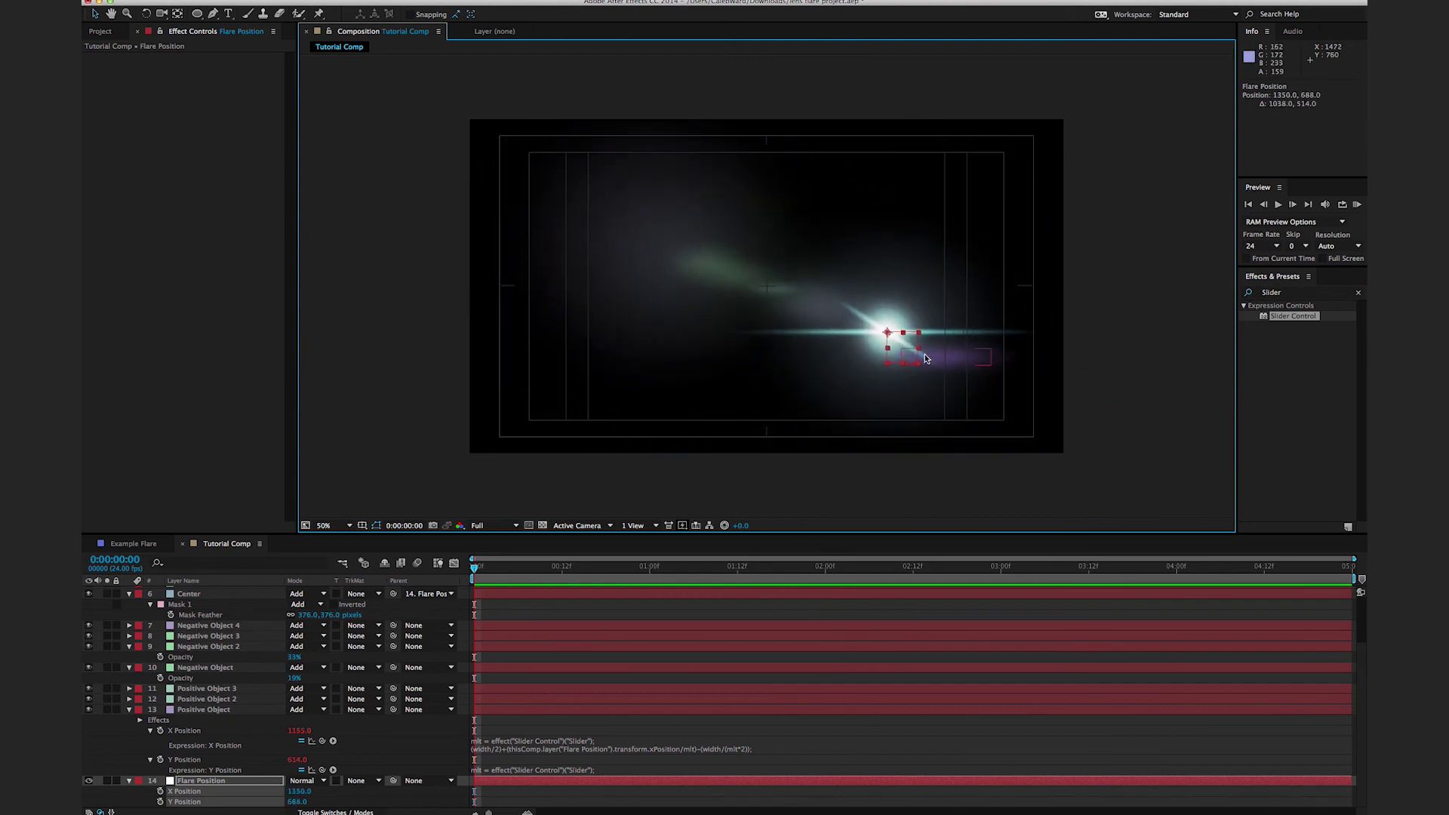
pyautogui.moveTo(903, 358); pyautogui.dragTo(572, 202)
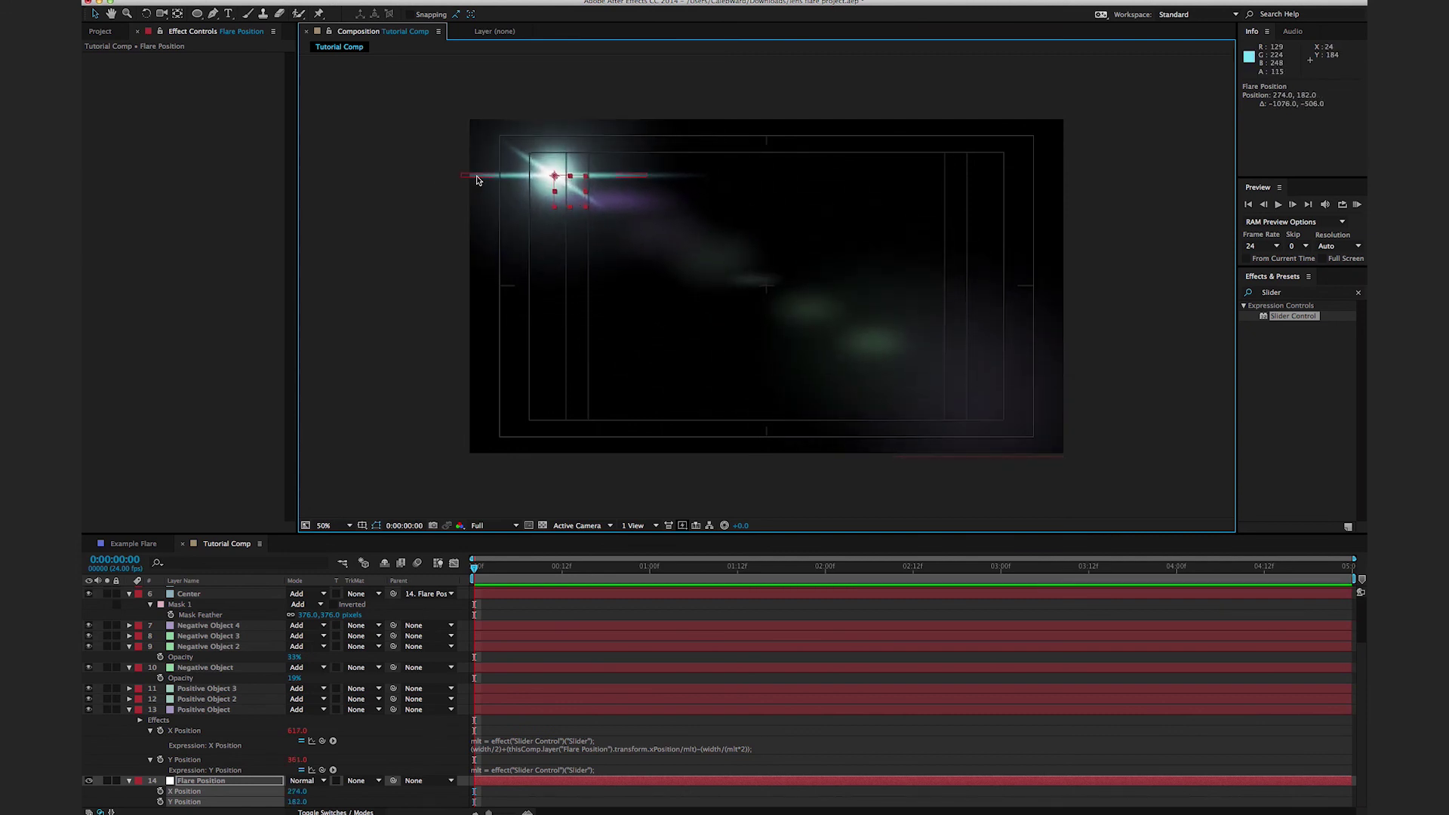
pyautogui.click(477, 179)
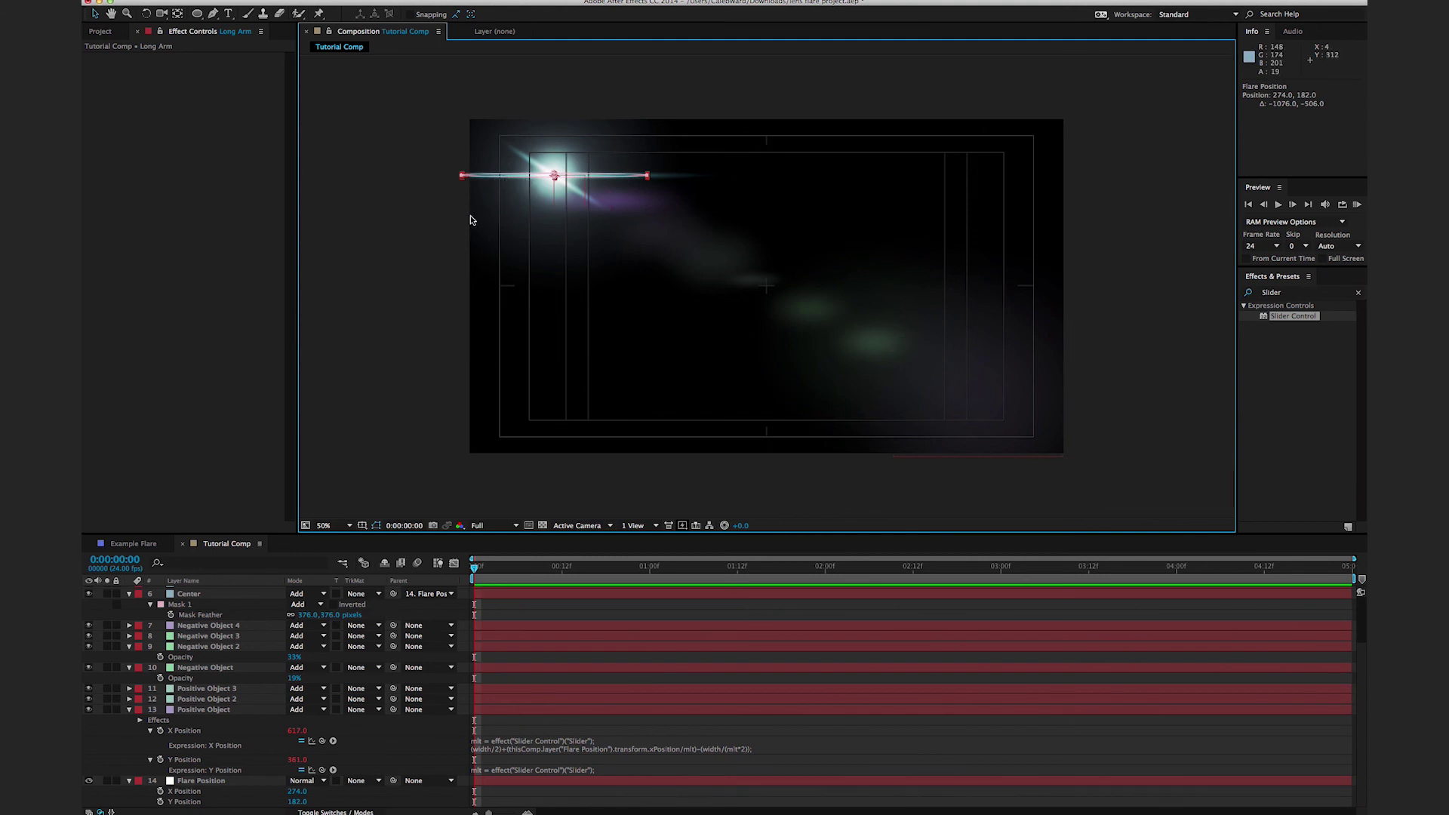
pyautogui.click(565, 202)
pyautogui.moveTo(565, 201); pyautogui.dragTo(498, 201)
pyautogui.hotkey('ctrl', 'z')
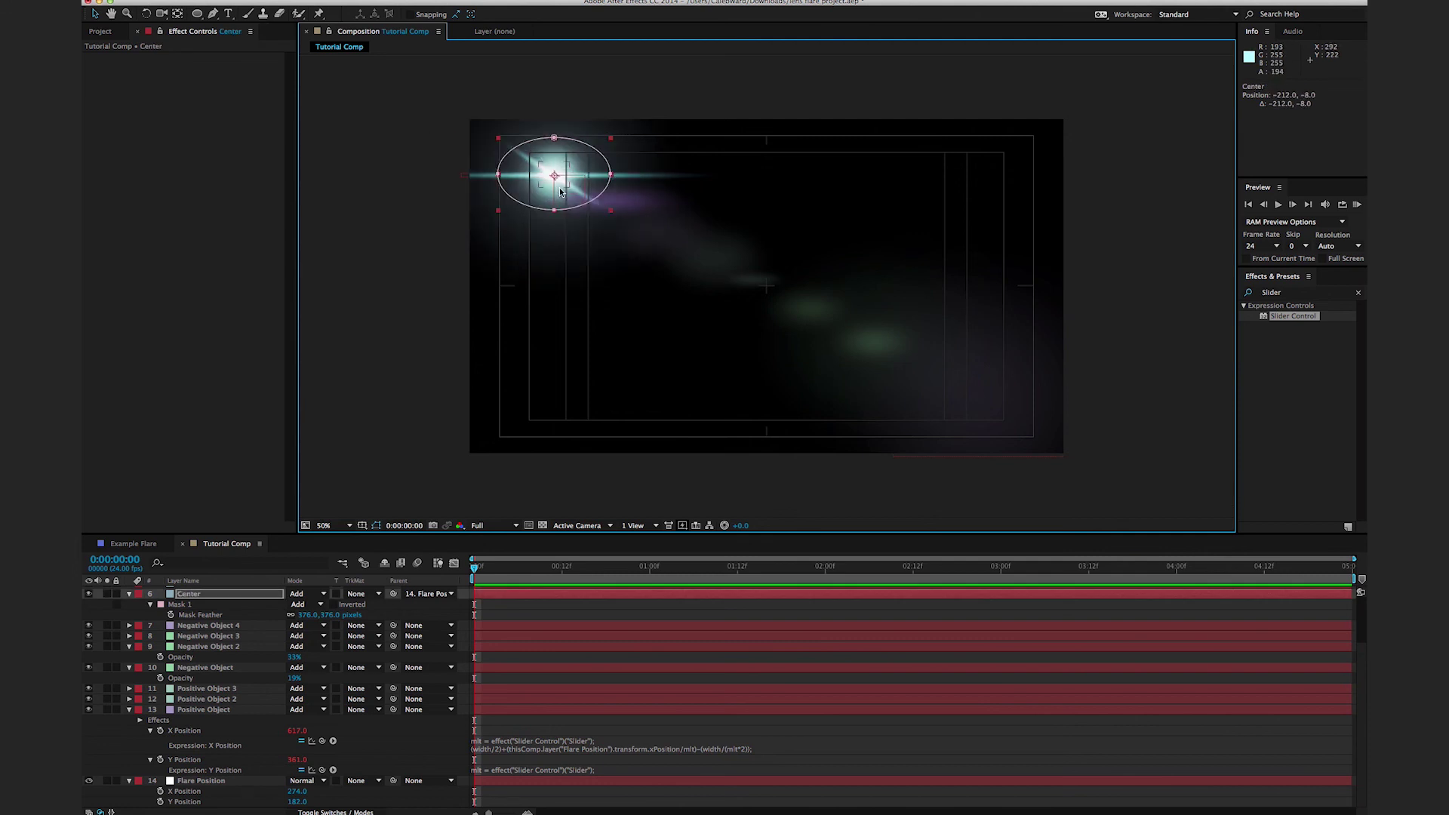
# Step: Move the Flare Position null to about 272, 140
pyautogui.click(219, 780)
pyautogui.moveTo(543, 193)
pyautogui.mouseDown()
pyautogui.moveTo(471, 187)
pyautogui.moveTo(1015, 203)
pyautogui.moveTo(548, 178)
pyautogui.mouseUp()
pyautogui.click(471, 168)
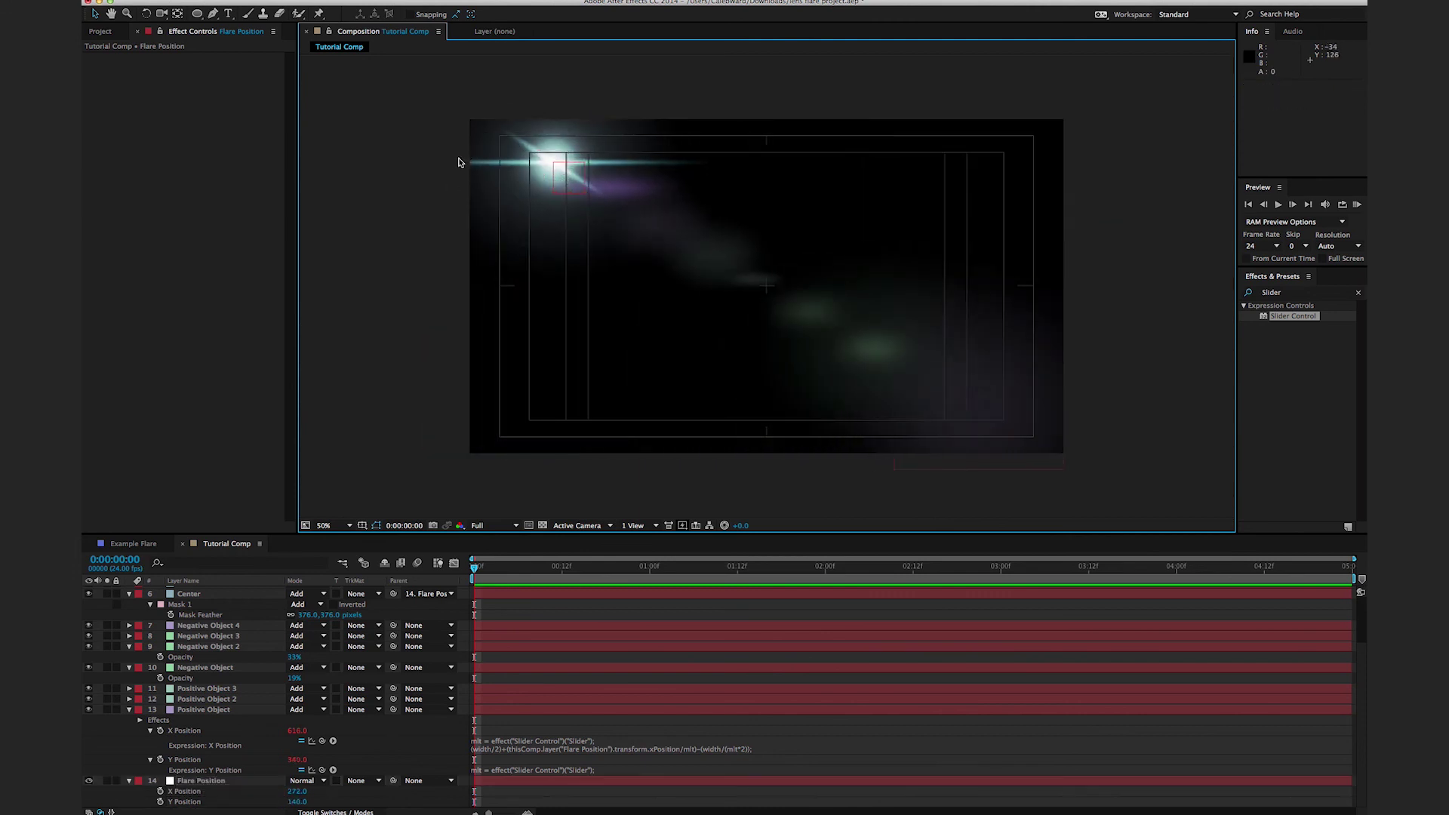
# Step: Reorder Long Arm and Long Arm 2 directly above Flare Position and reveal their Rotation properties
pyautogui.scroll(3, 310, 594)
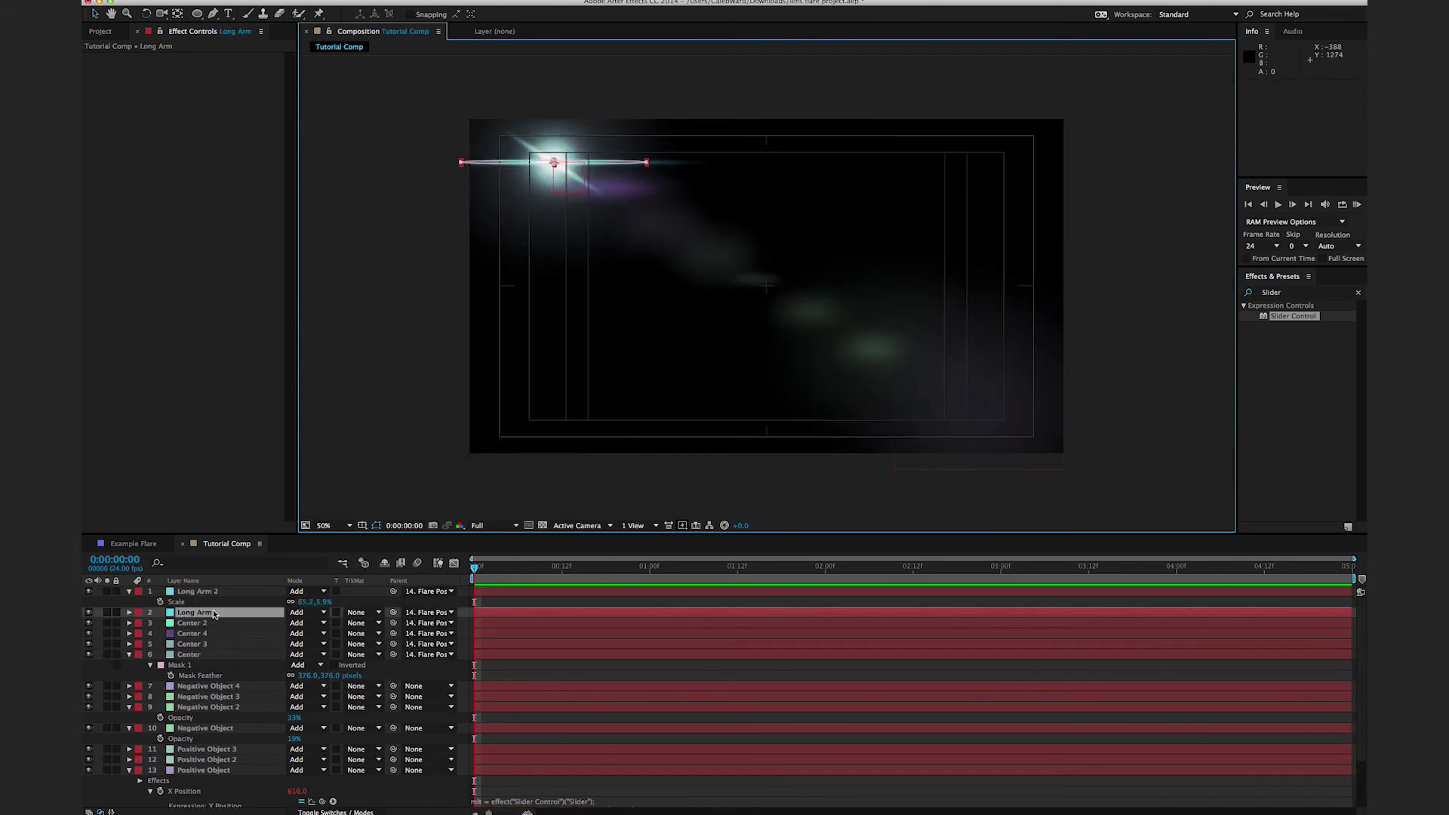
pyautogui.moveTo(218, 596); pyautogui.dragTo(230, 785)
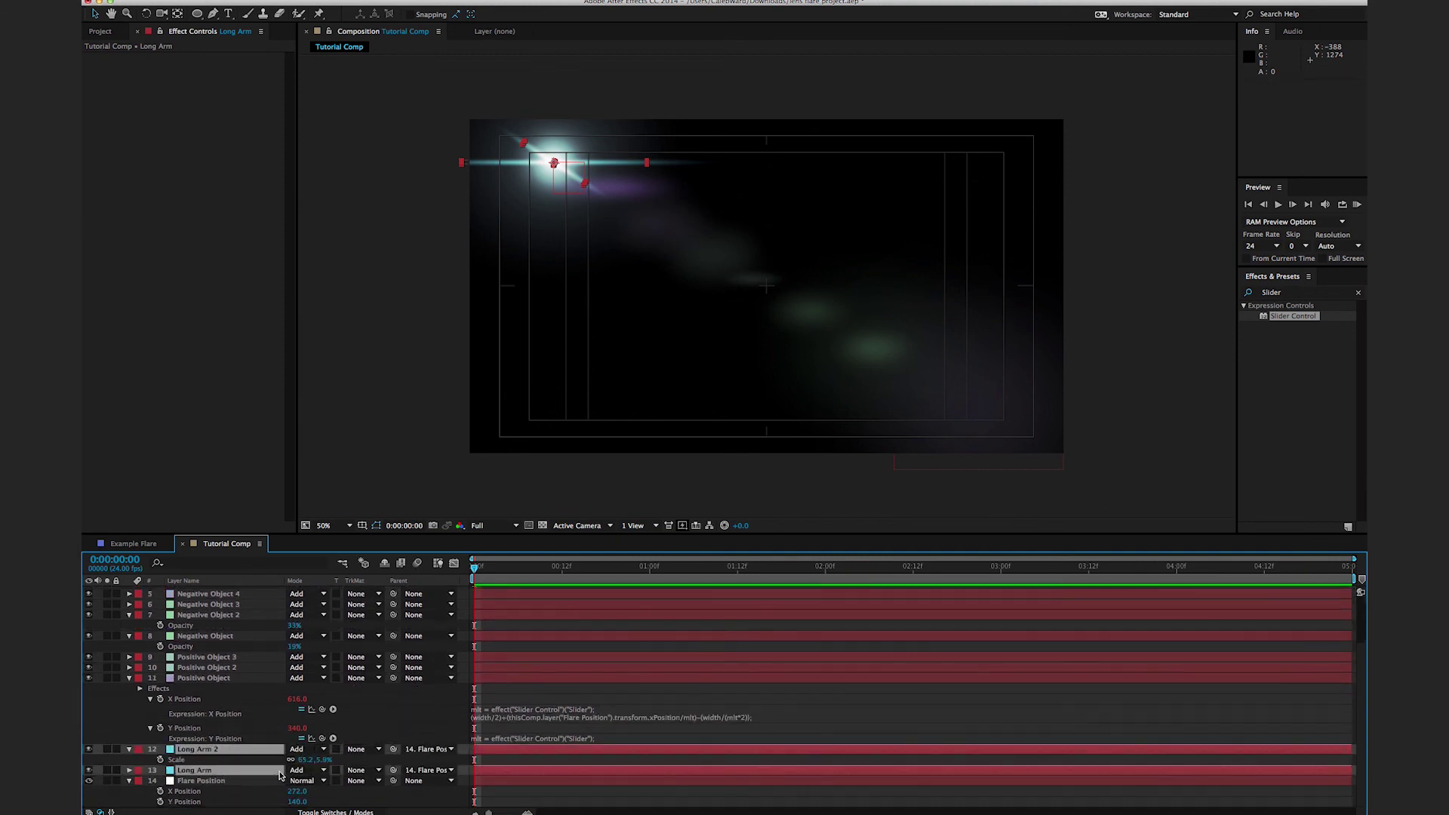
pyautogui.press('r')
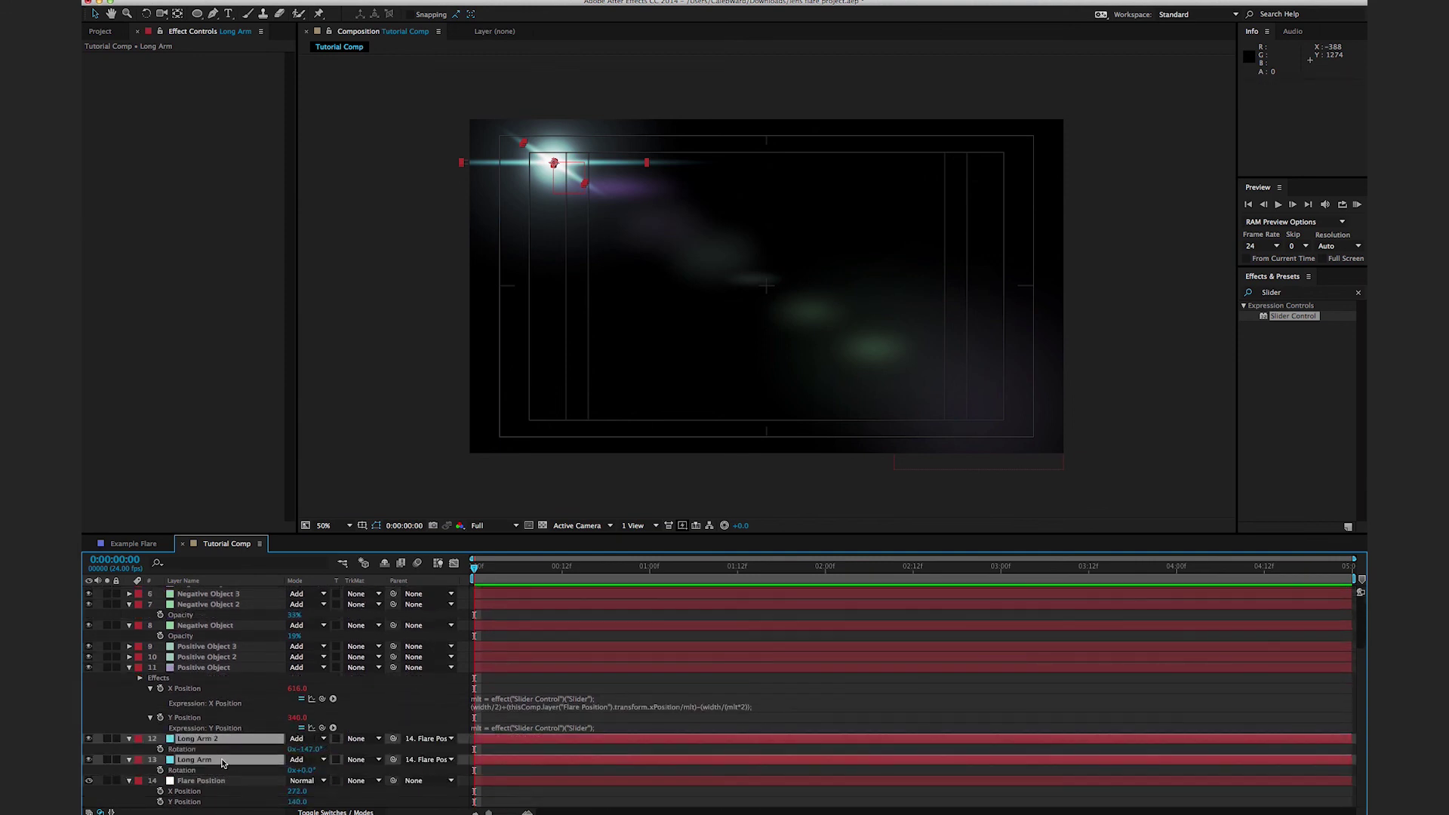
# Step: Add the expression thisComp.layer("Flare Position").transform.xPosition/30 to Long Arm's Rotation and test it by moving the null to about 1670, 156
pyautogui.click(210, 782)
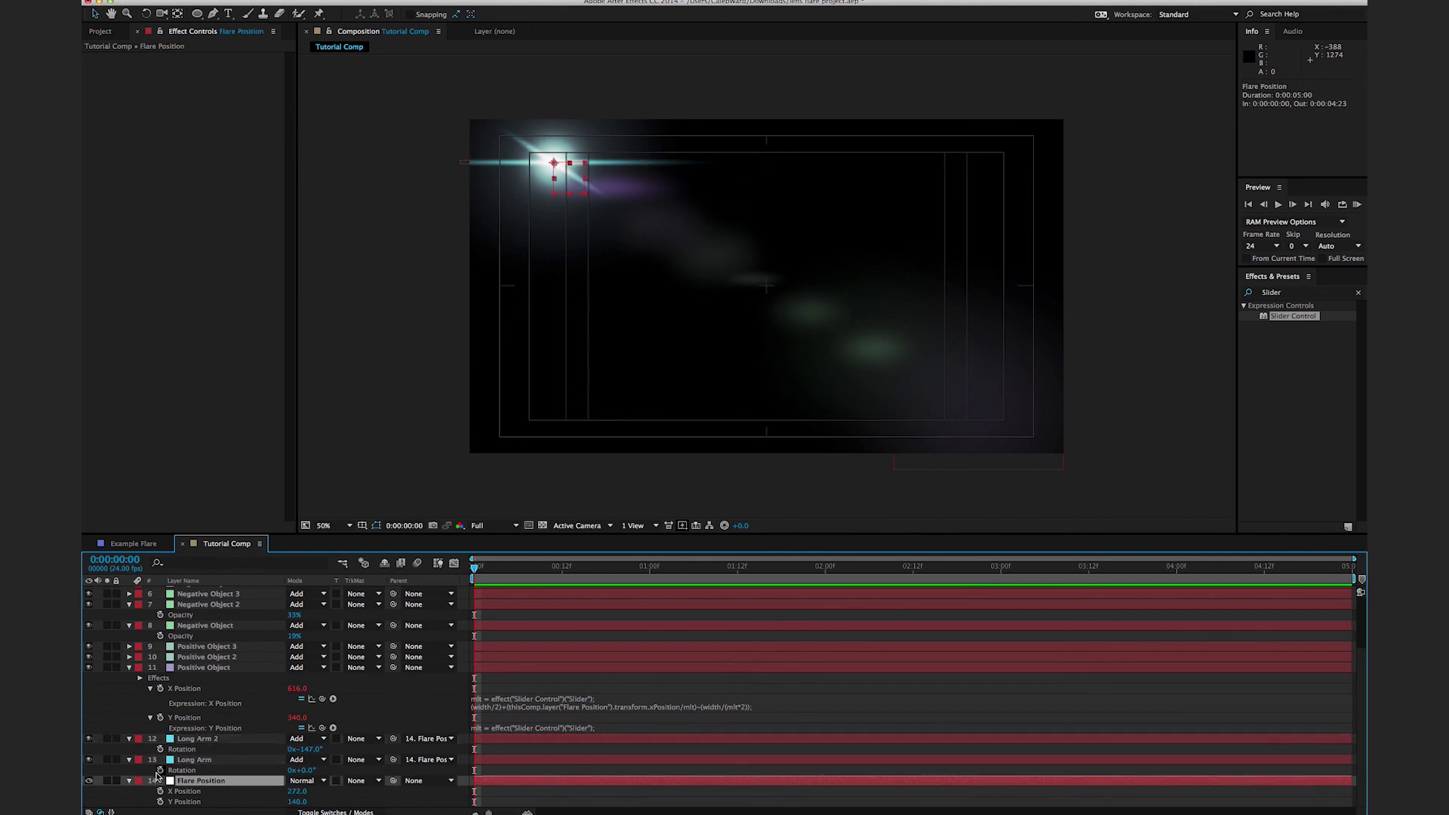
pyautogui.keyDown('alt'); pyautogui.click(161, 771); pyautogui.keyUp('alt')
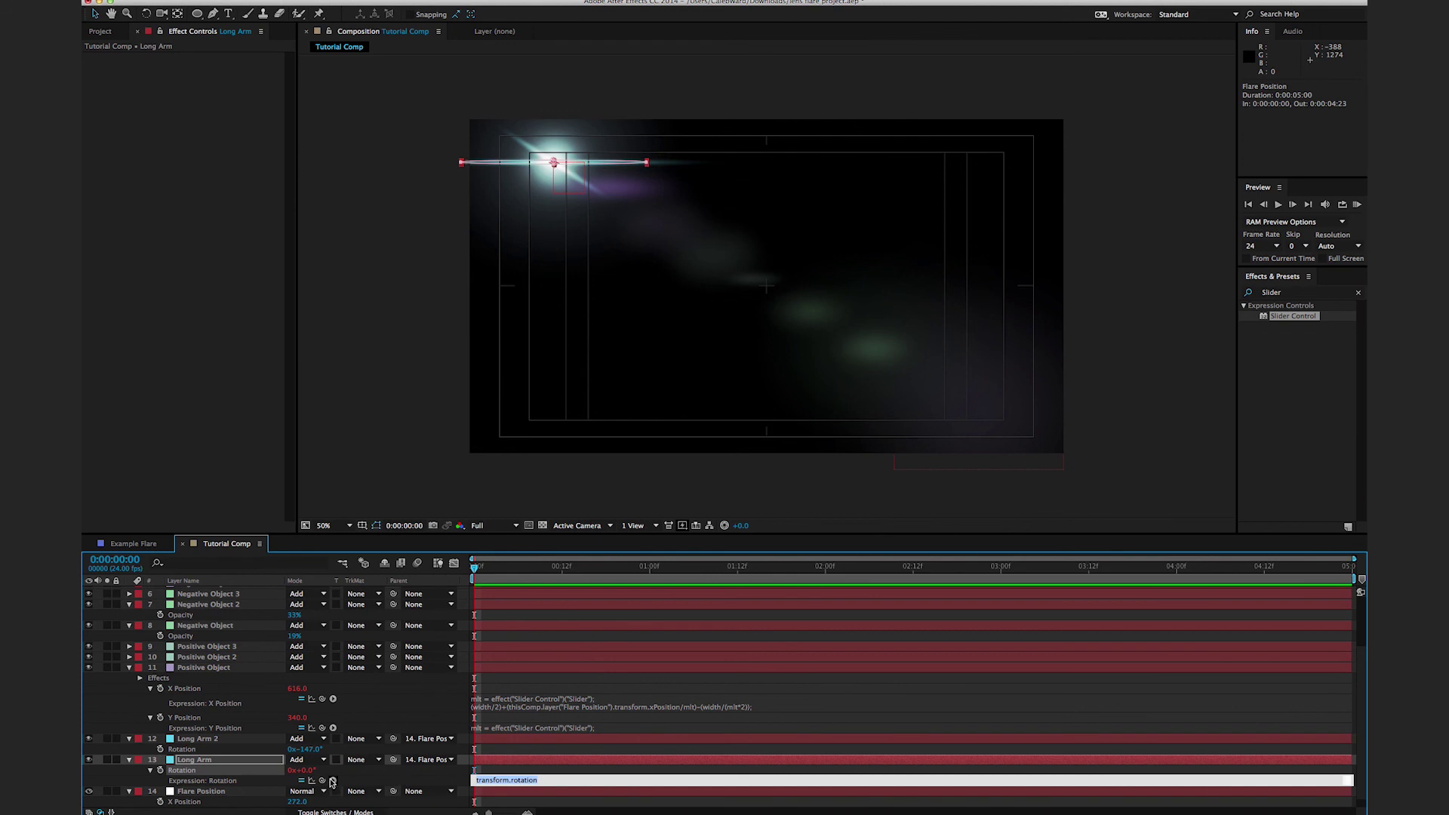
pyautogui.moveTo(322, 781); pyautogui.dragTo(202, 797)
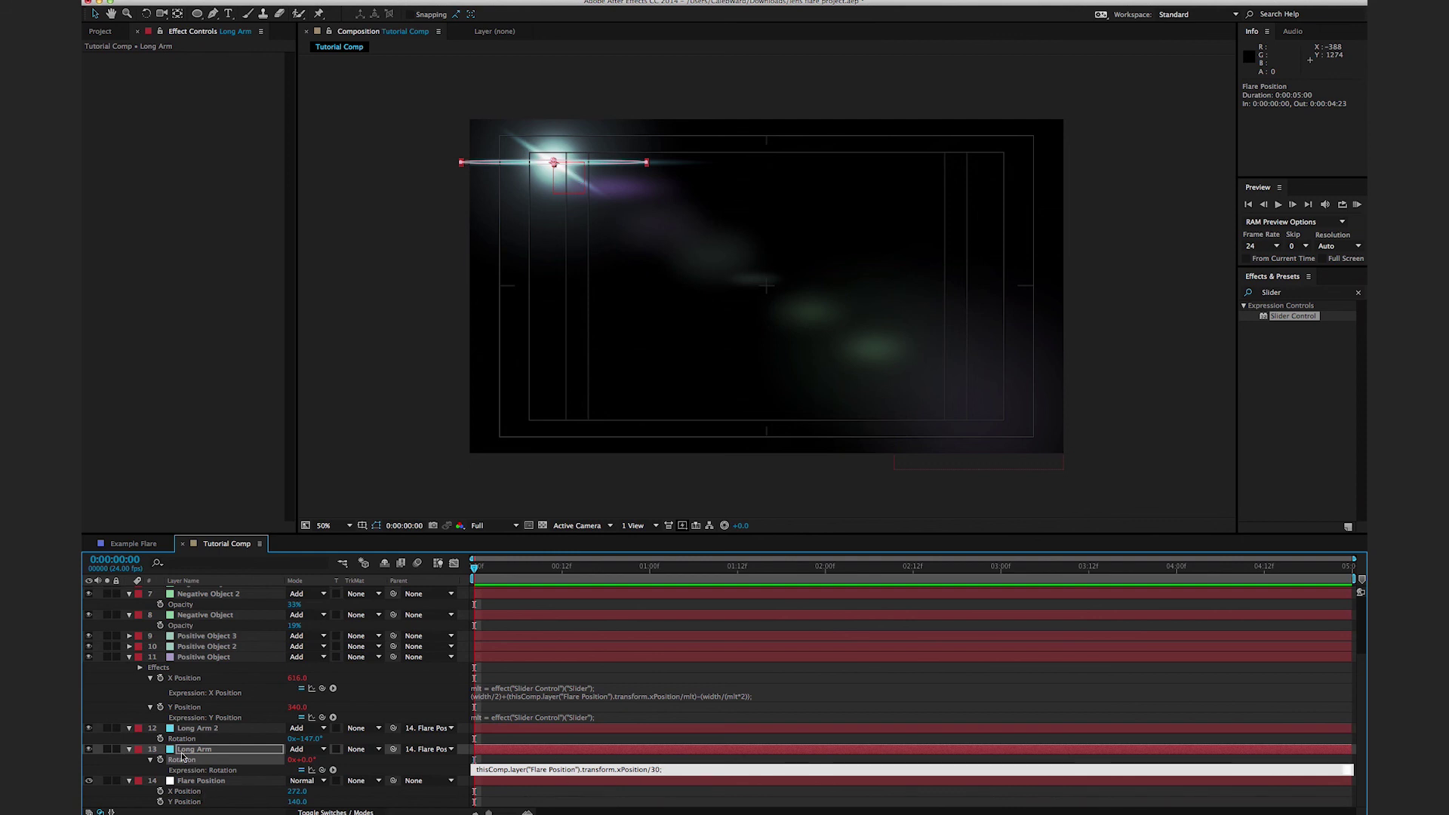
pyautogui.click(359, 456)
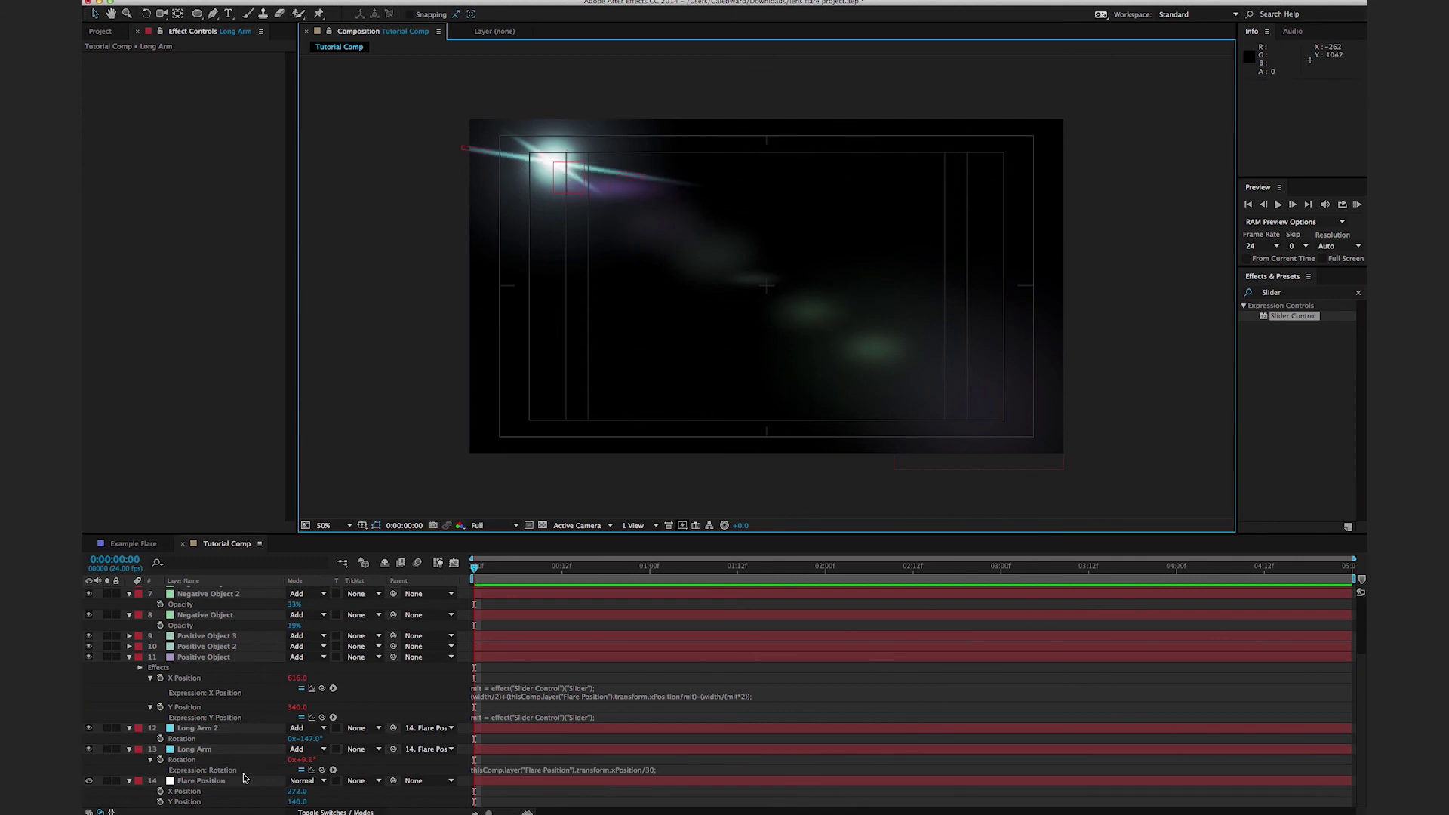
pyautogui.click(242, 796)
pyautogui.moveTo(579, 185); pyautogui.dragTo(1024, 190)
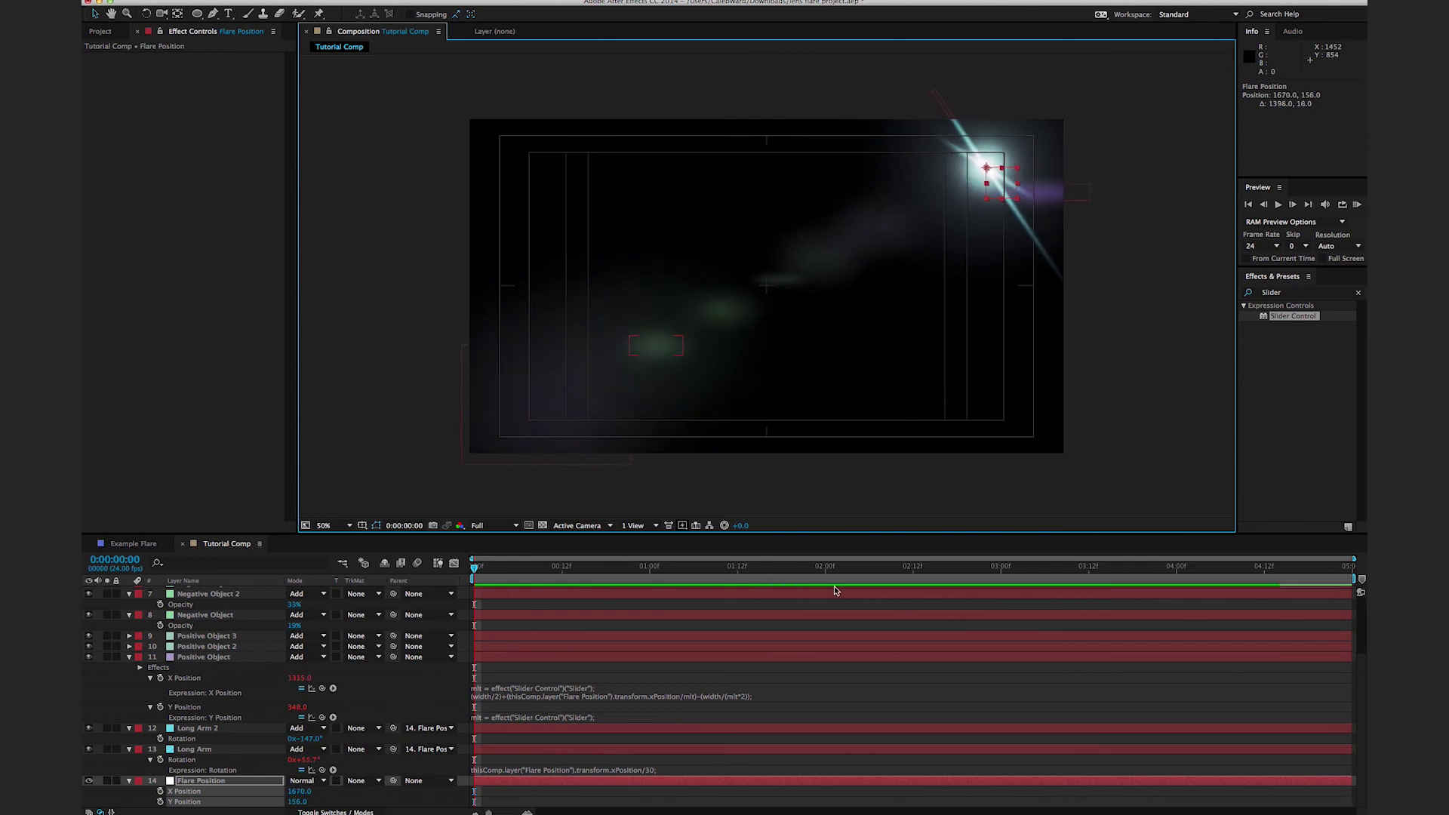
# Step: Append -20 to Long Arm's Rotation expression and test it by moving the Flare Position null to about 202, 154
pyautogui.click(686, 769)
pyautogui.click(685, 769)
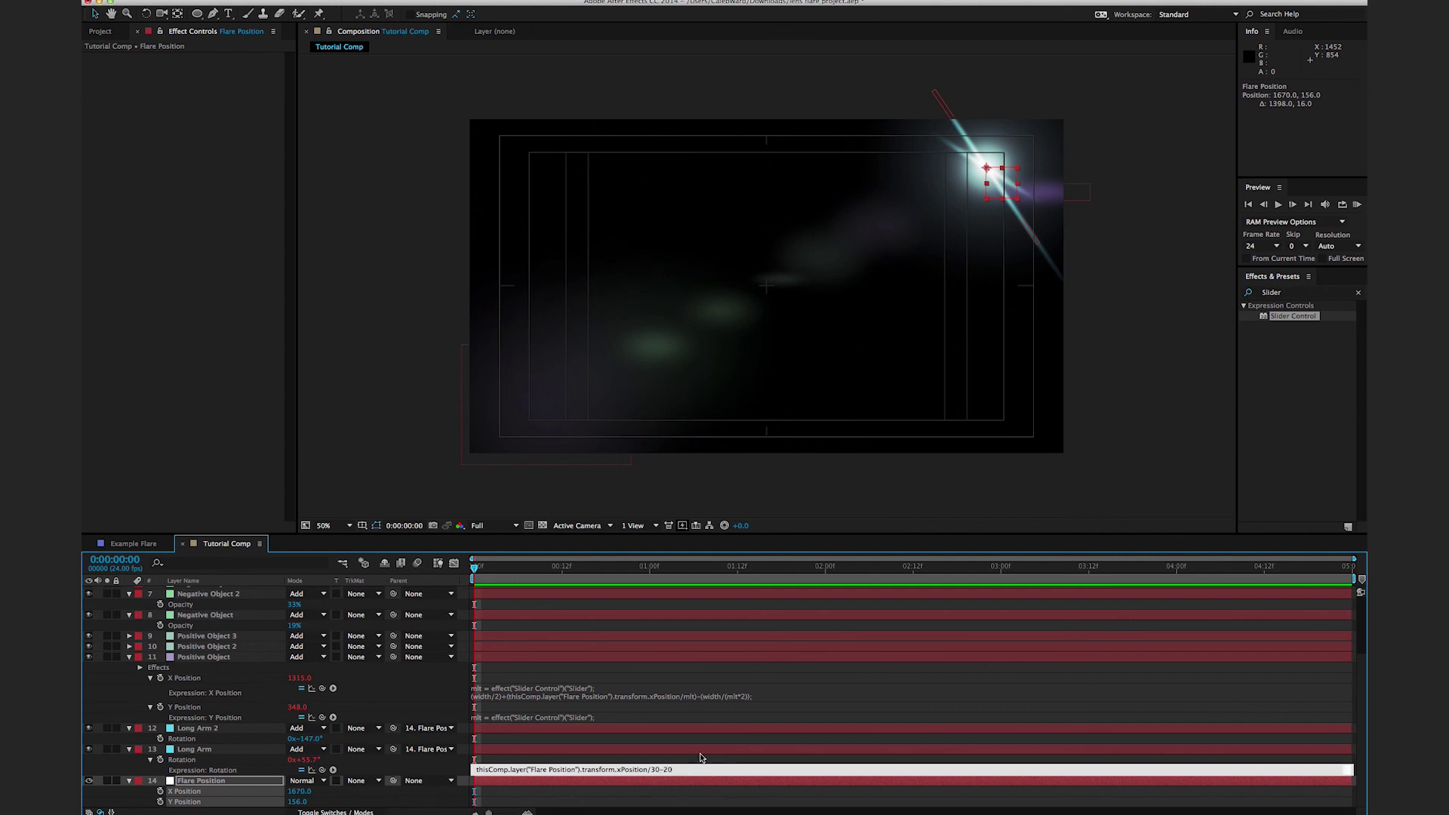
pyautogui.click(1178, 356)
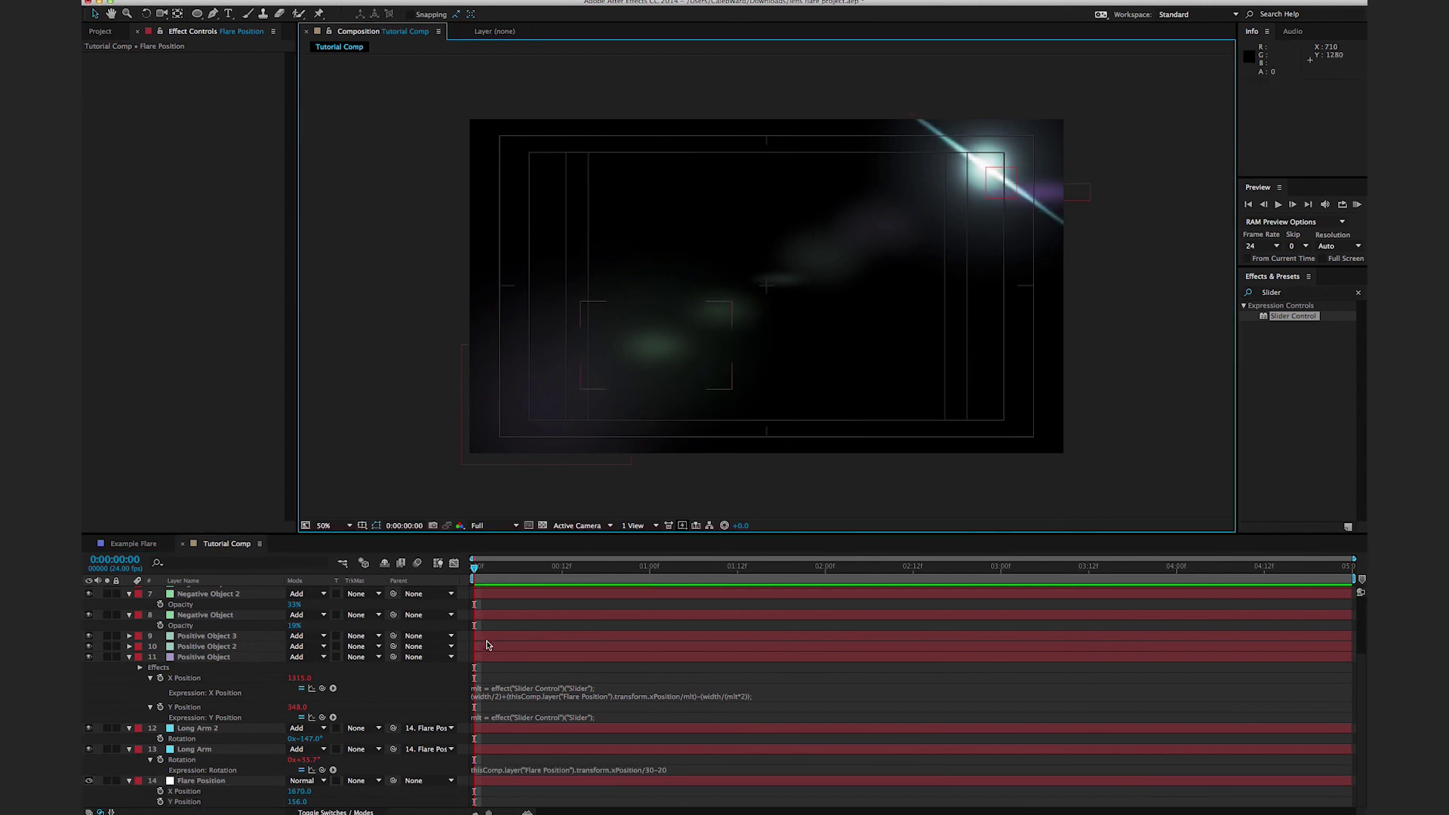
pyautogui.click(996, 191)
pyautogui.moveTo(996, 191); pyautogui.dragTo(527, 186)
# Step: Copy Long Arm's Rotation expression to Long Arm 2's Rotation and modify it to (thisComp.layer("Flare Position").transform.xPosition/50-30)*-1
pyautogui.click(595, 776)
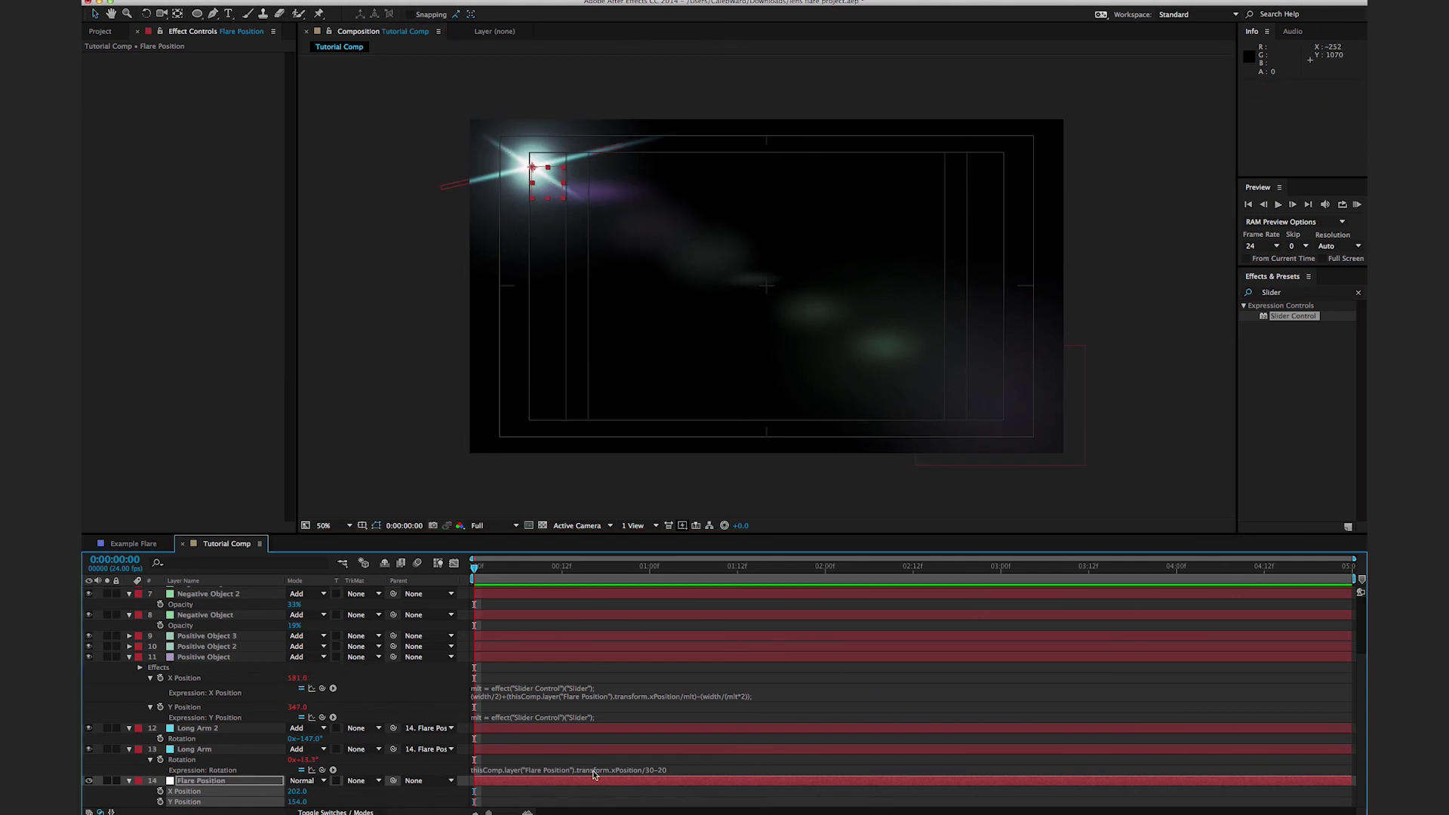
pyautogui.click(593, 771)
pyautogui.hotkey('ctrl', 'c')
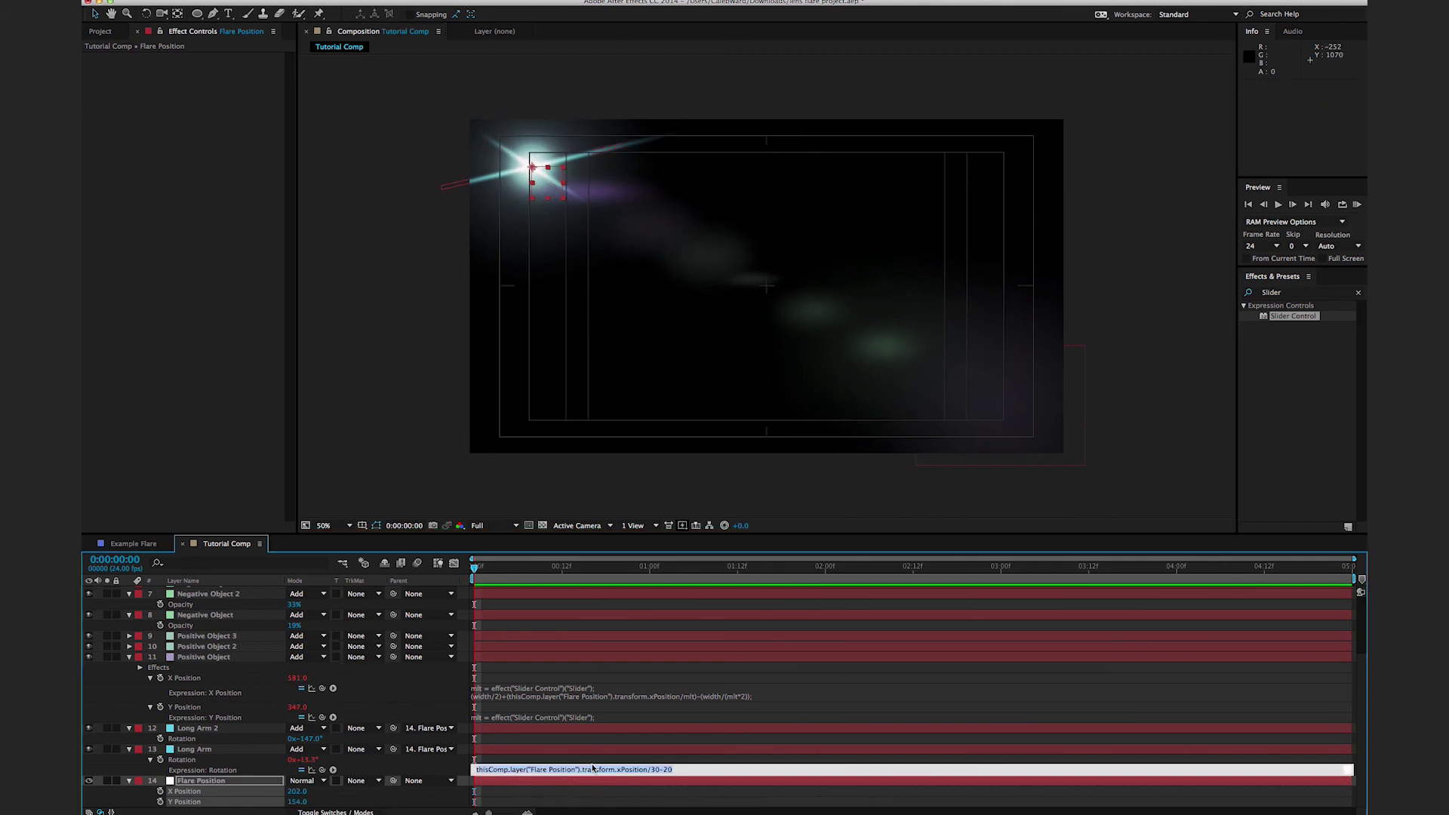
pyautogui.click(203, 732)
pyautogui.keyDown('alt'); pyautogui.click(160, 739); pyautogui.keyUp('alt')
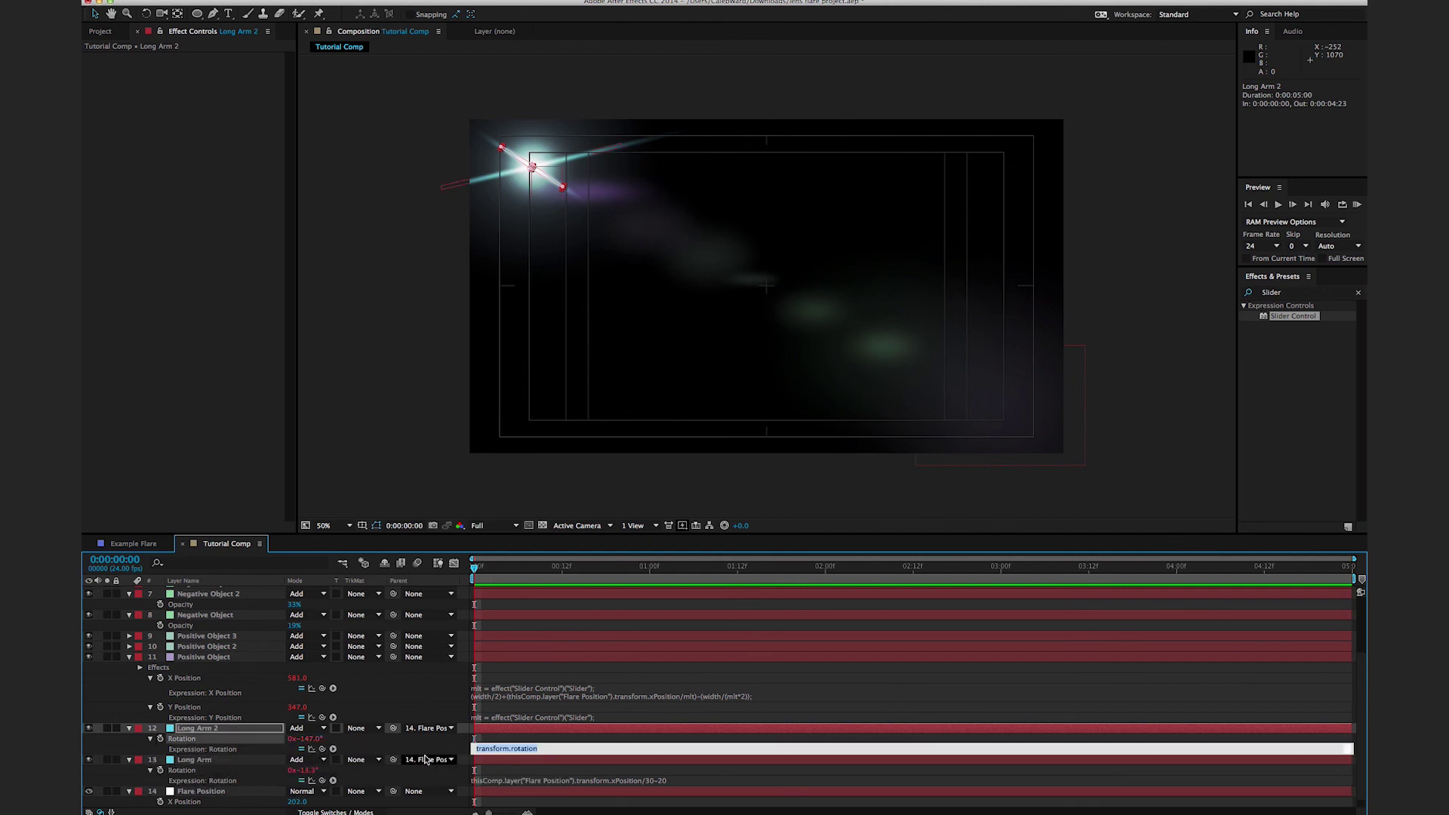
pyautogui.hotkey('ctrl', 'v')
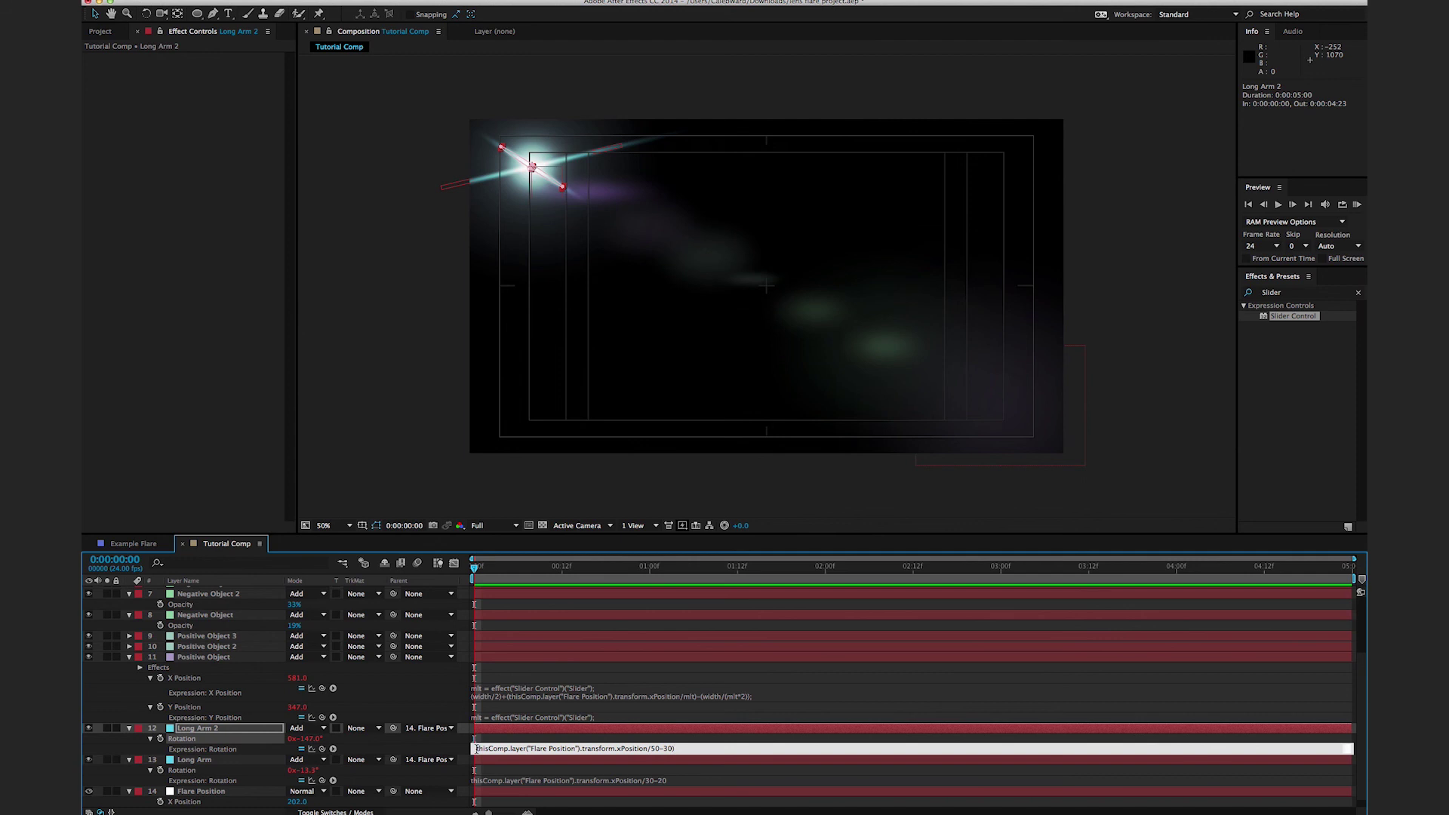
pyautogui.write('(')
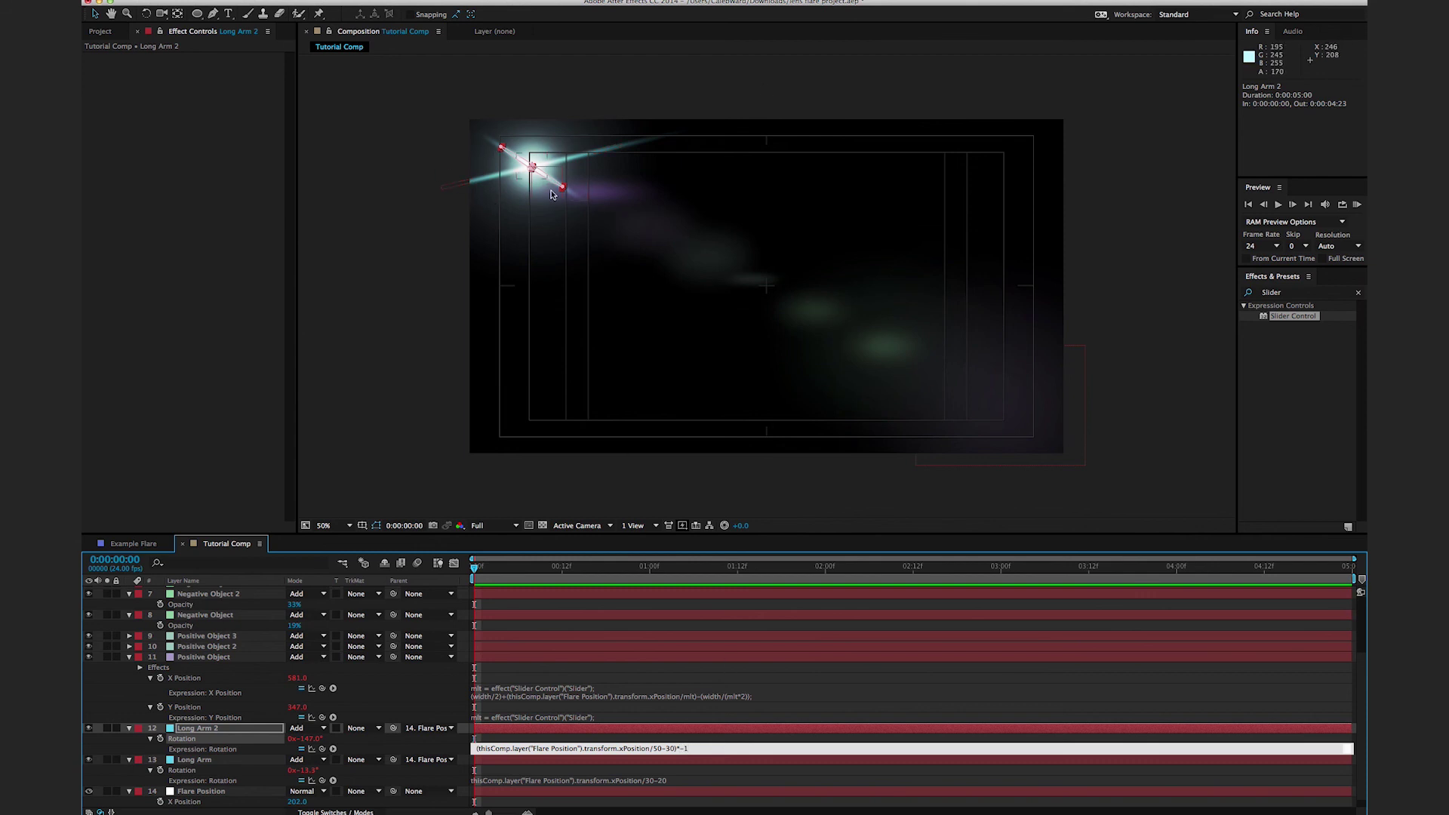
pyautogui.click(1205, 356)
# Step: Move the Flare Position null around the frame to about 374, 230 to test both arms' rotation
pyautogui.click(226, 791)
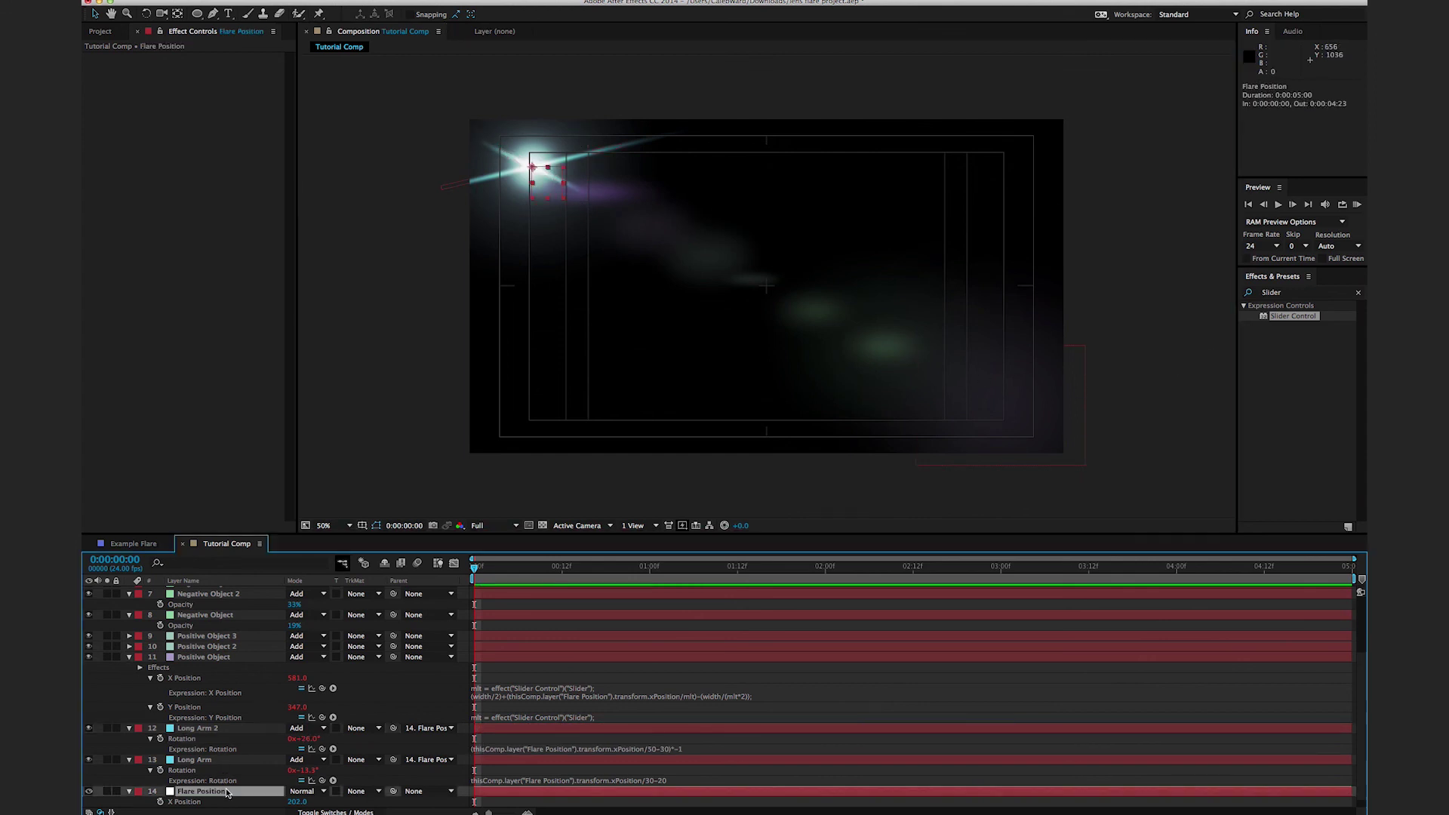
pyautogui.moveTo(560, 187); pyautogui.dragTo(604, 215)
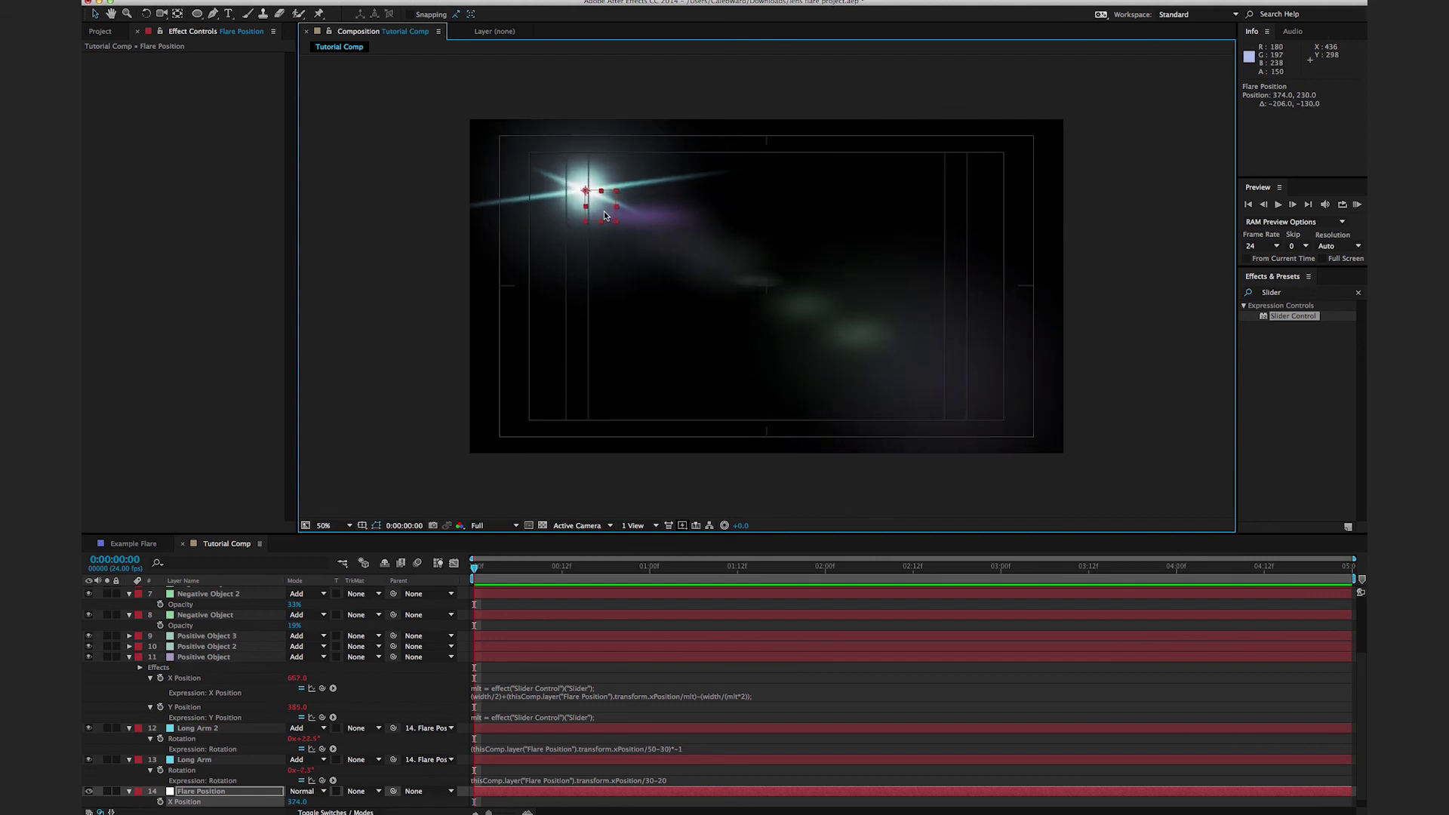